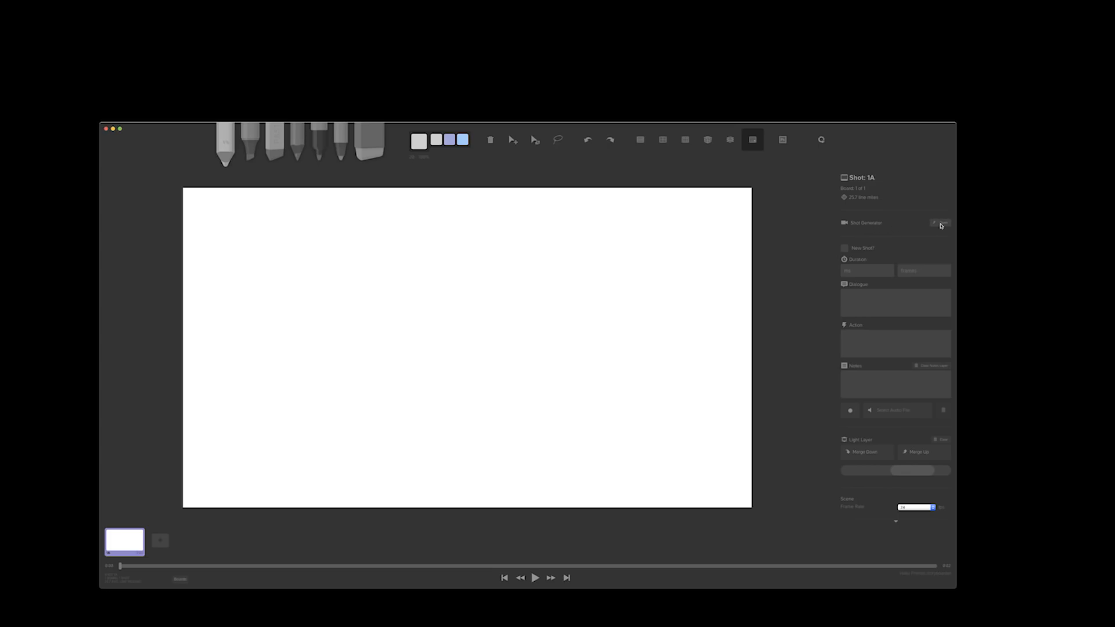
Open the Shot Generator for shot 1A and add an adult male character, placed right of centre and turned slightly
click(942, 226)
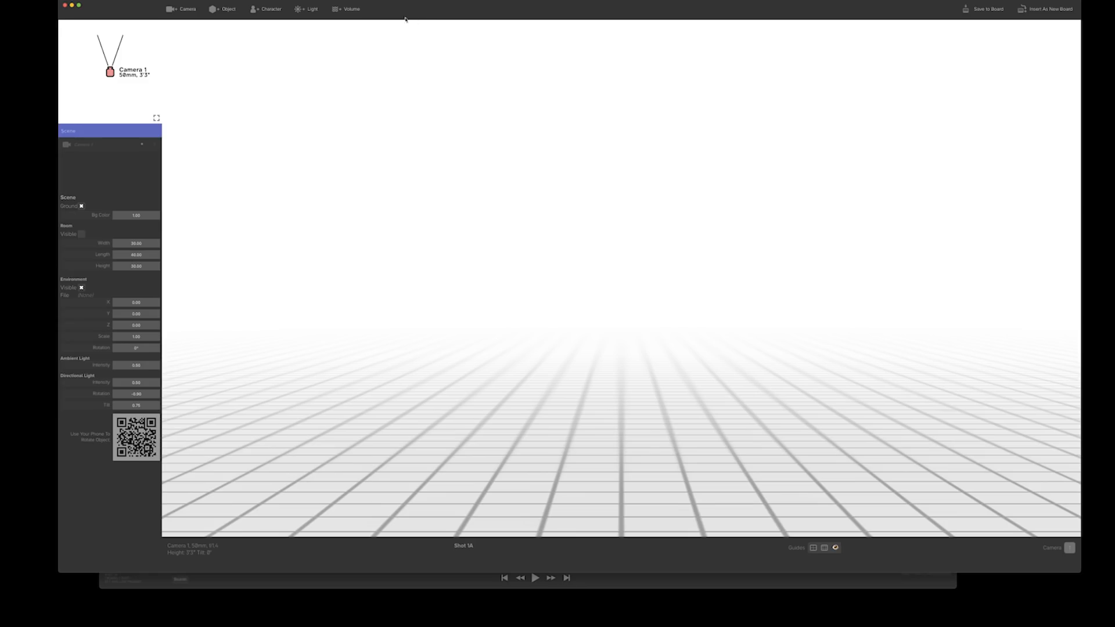
drag(425, 8, 419, 17)
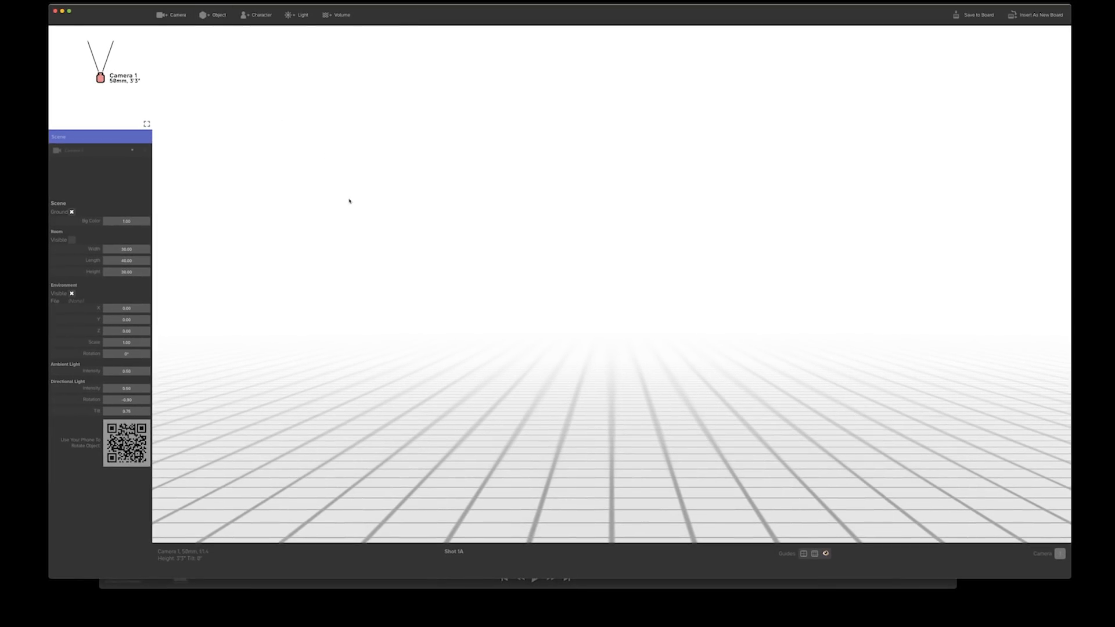
click(257, 18)
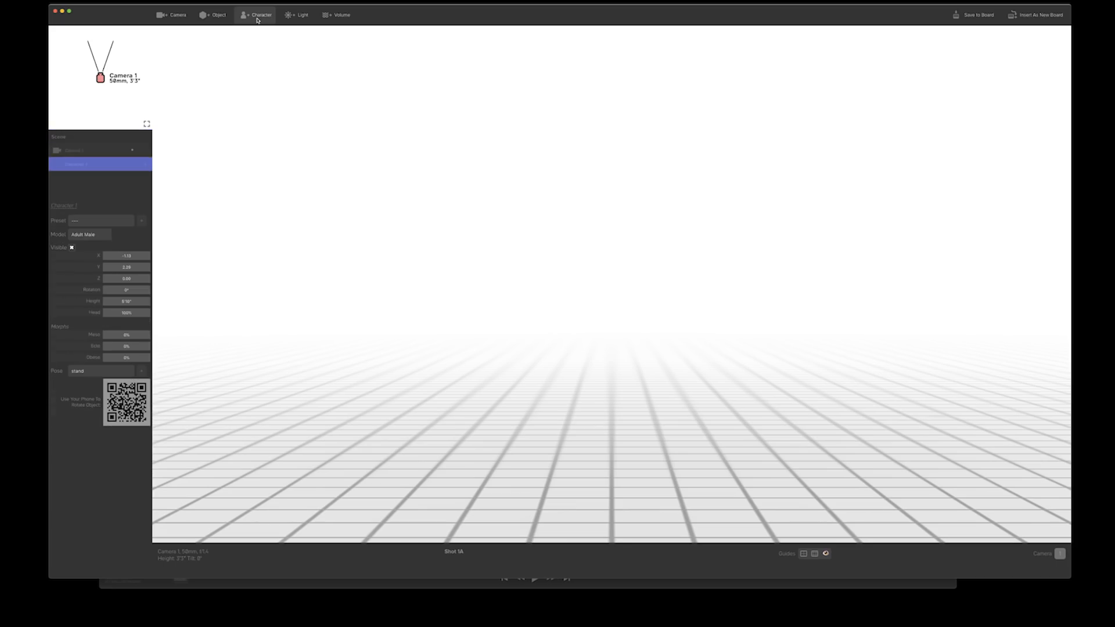
drag(94, 54, 104, 45)
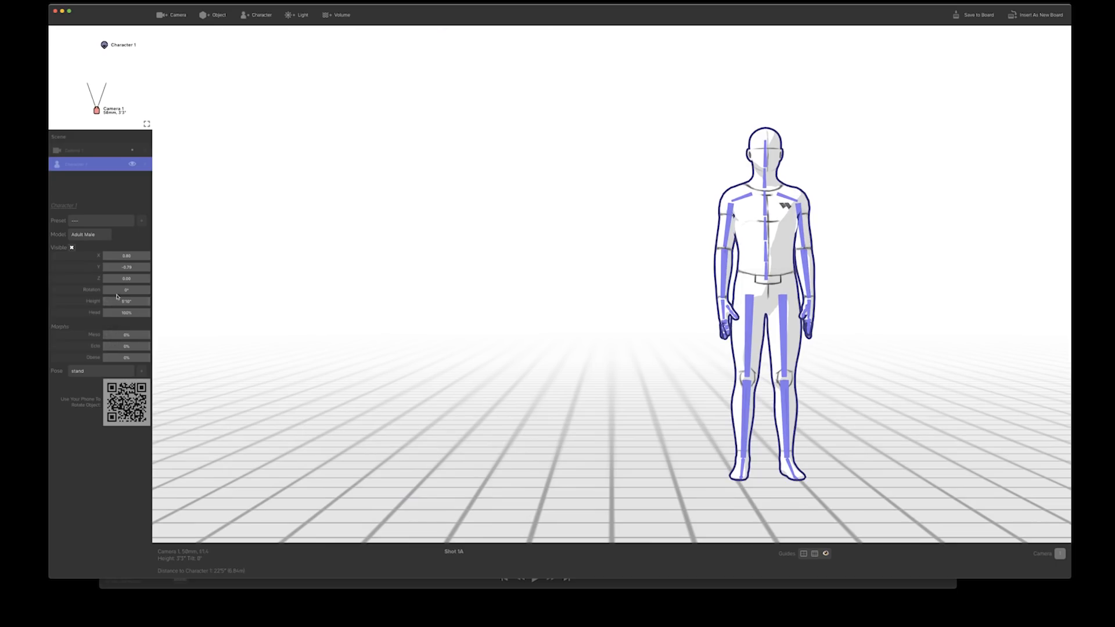
drag(122, 289, 110, 289)
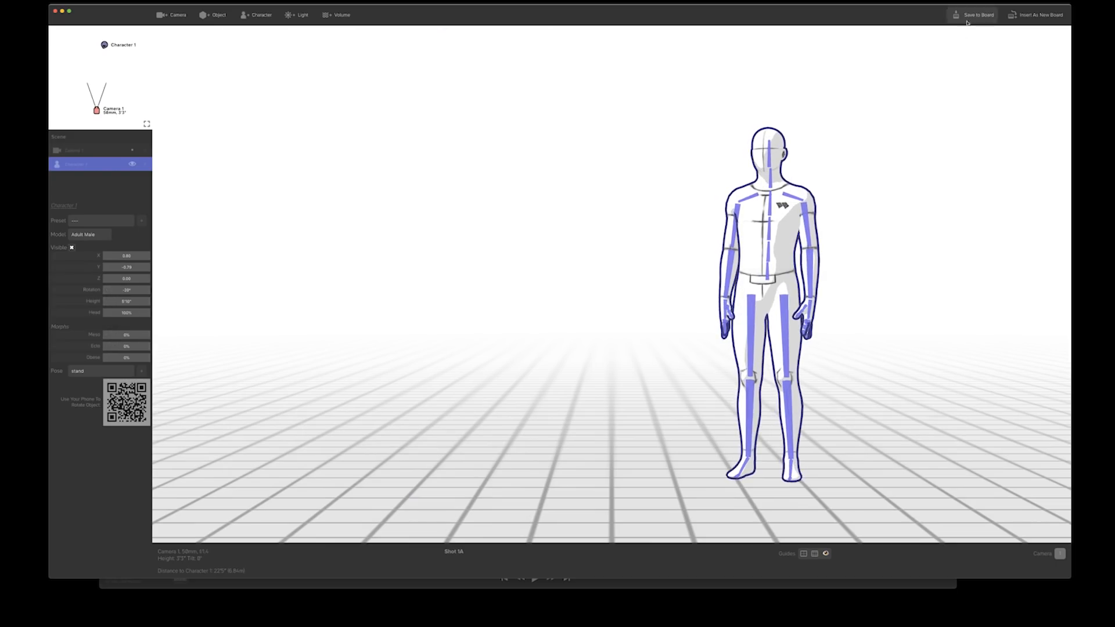
Save the scene to board 1A, close the Shot Generator and add a second board
click(968, 22)
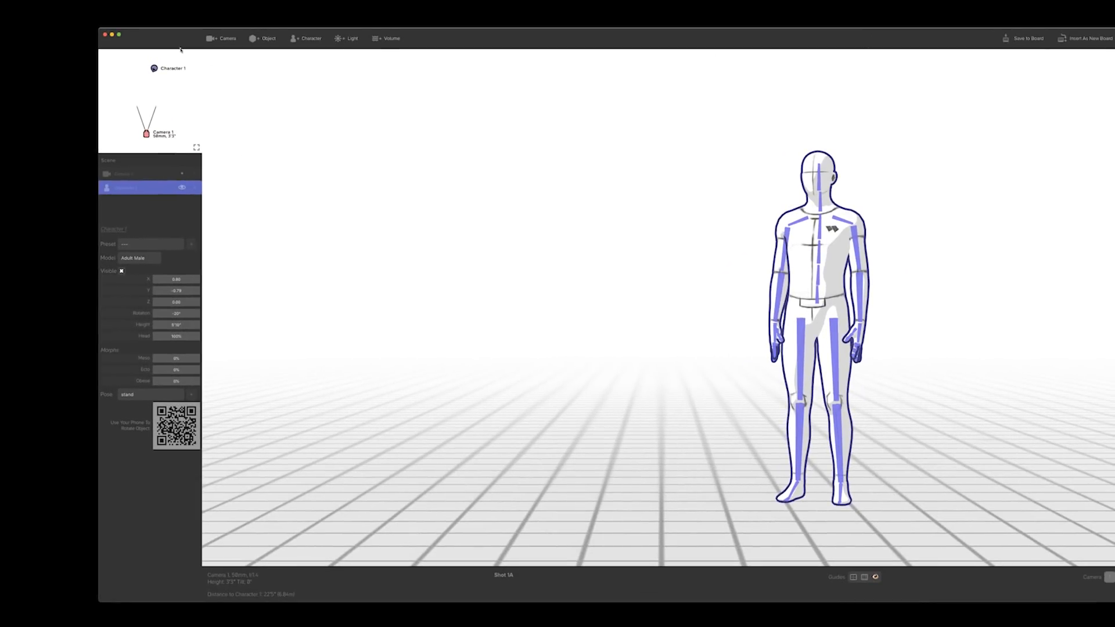
click(105, 34)
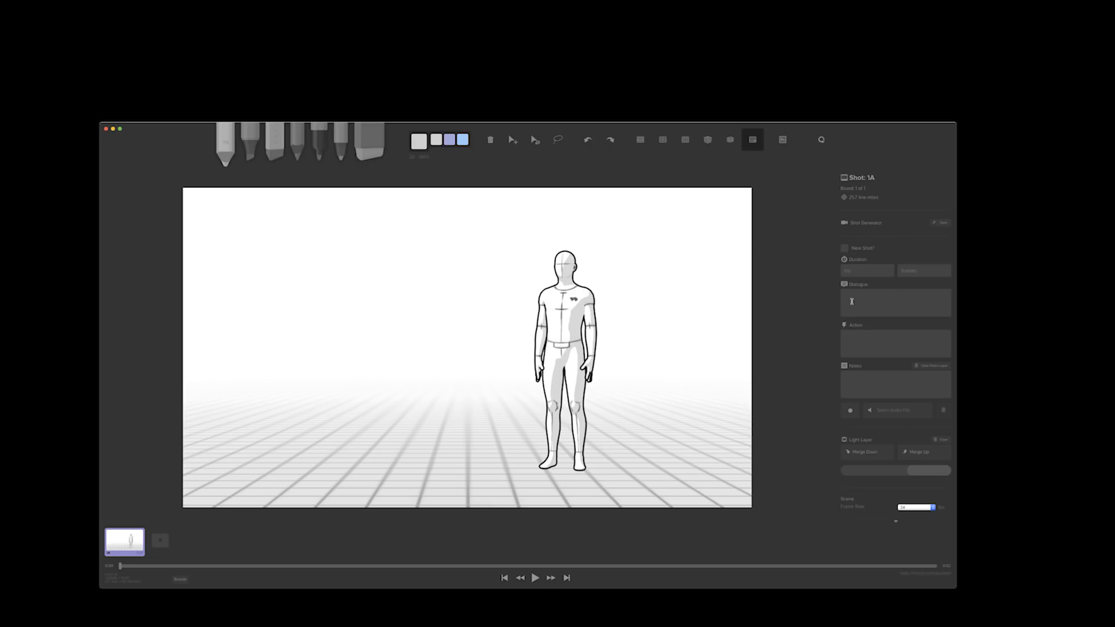
click(161, 541)
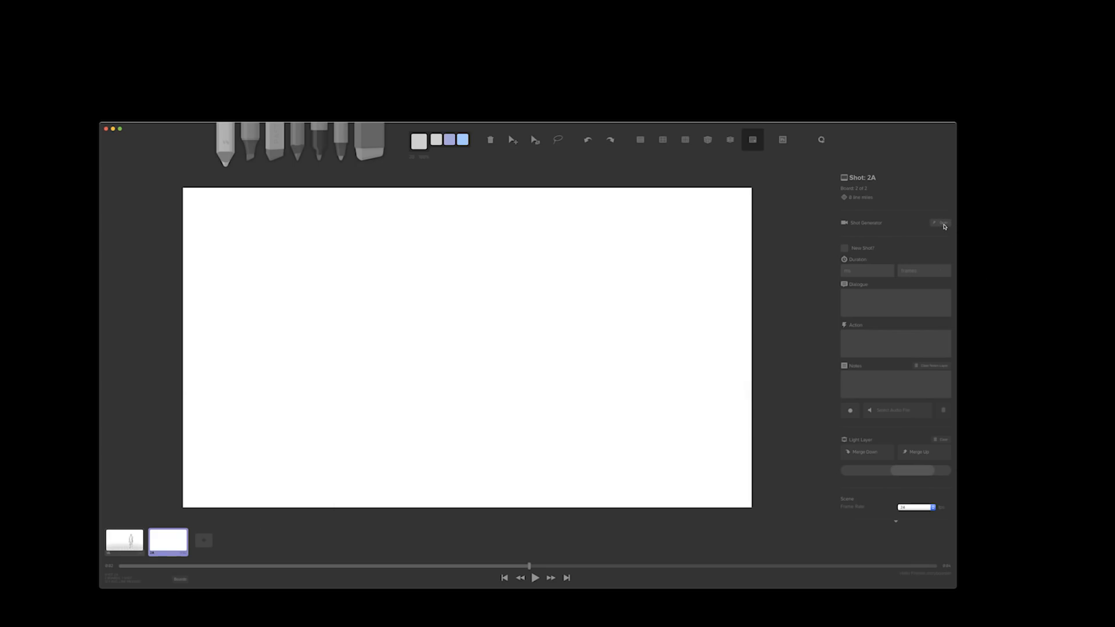
Open the Shot Generator for shot 2A and add a character, placed in front of the camera
click(945, 224)
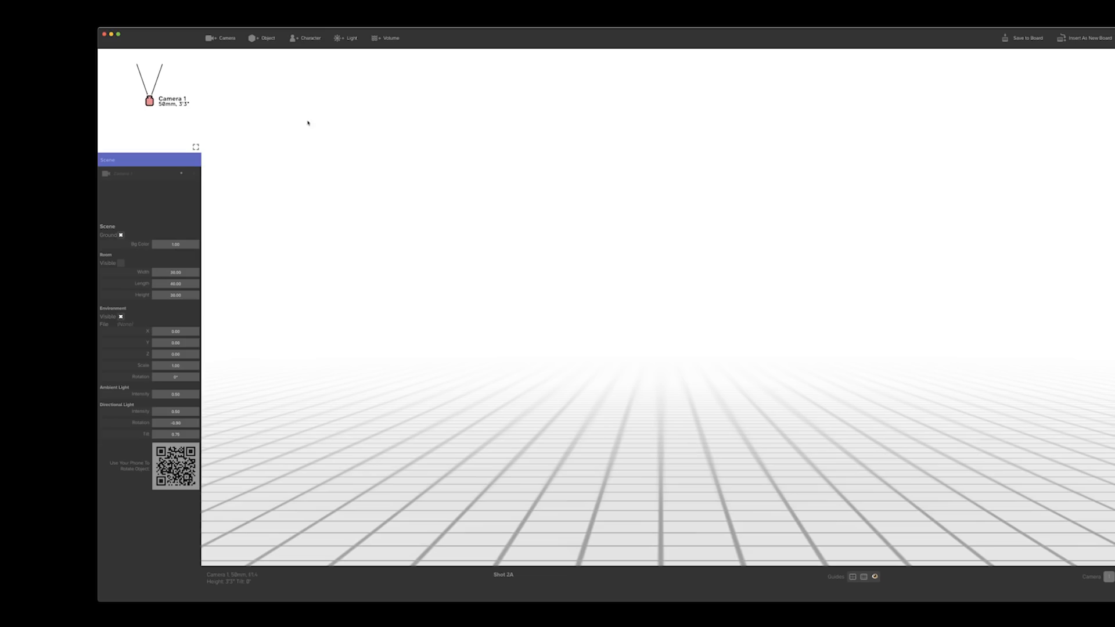
click(318, 45)
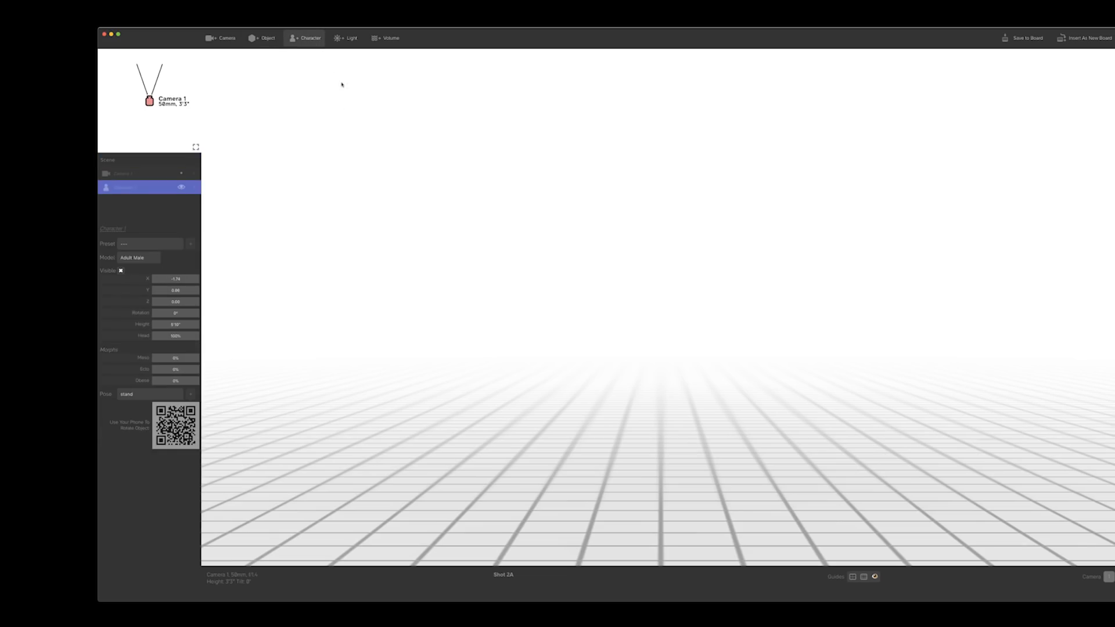
drag(139, 76, 152, 69)
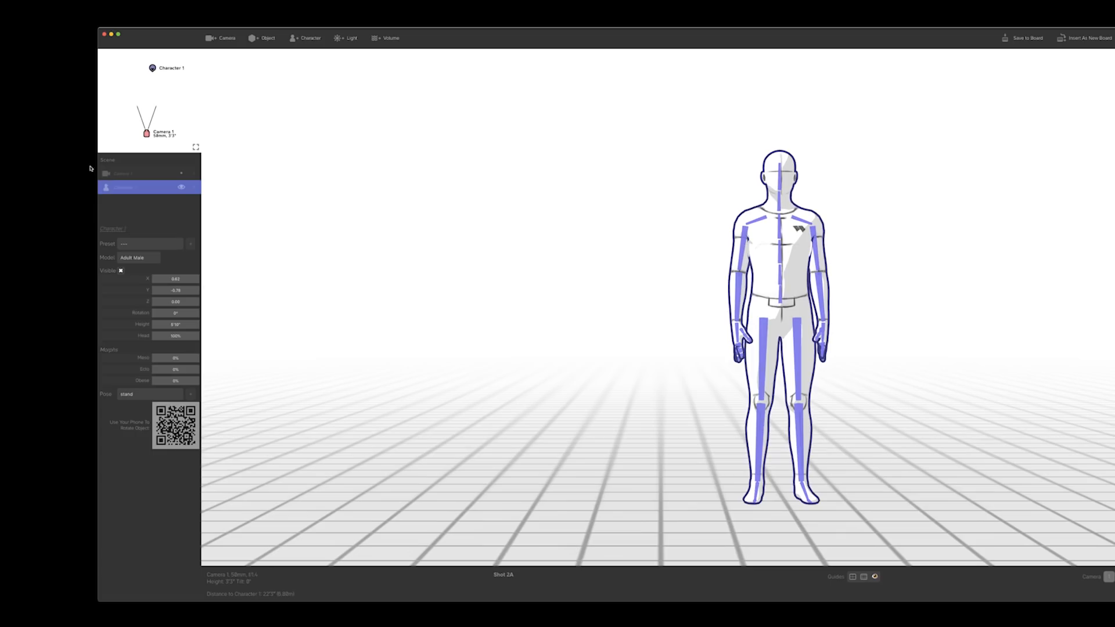
Switch the character's model to Adult Female, move it to the left side of the shot and turn it slightly
click(131, 257)
click(158, 262)
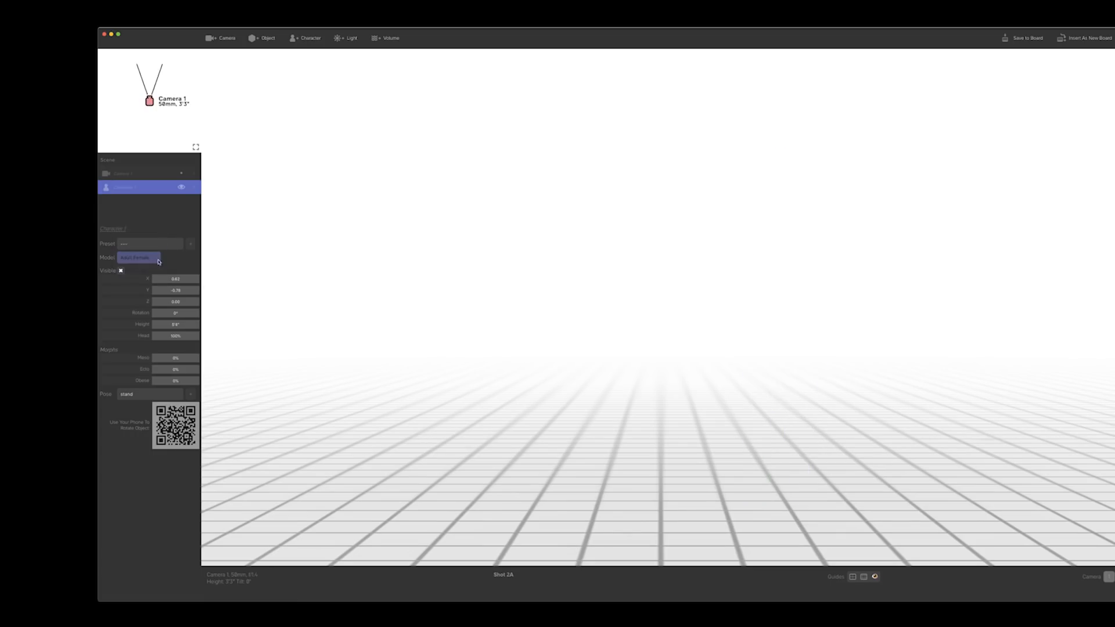
drag(766, 296, 432, 296)
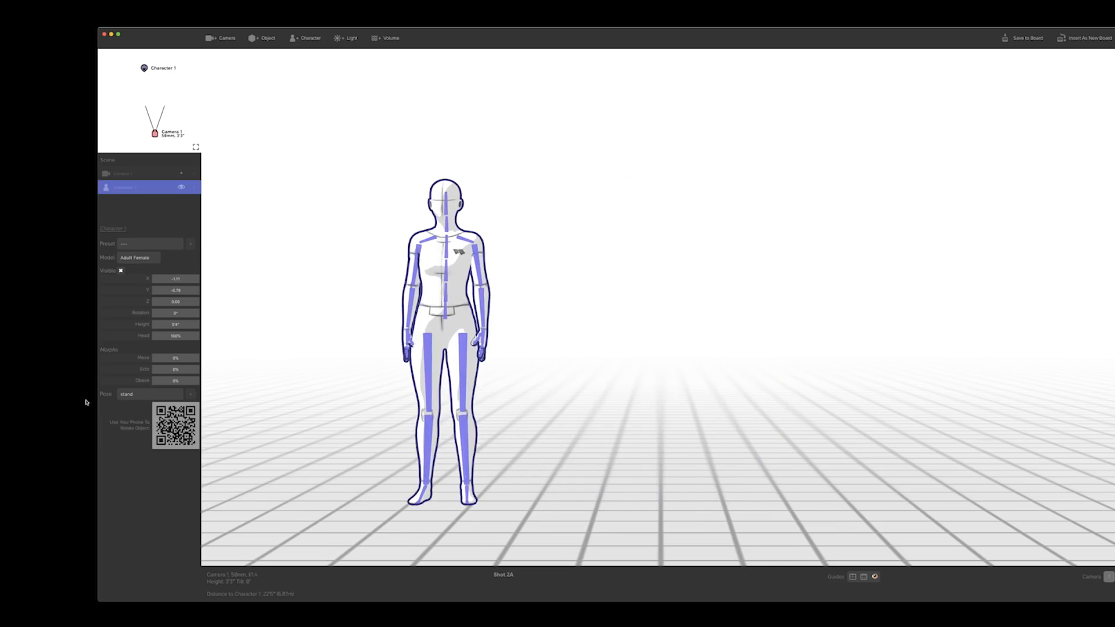
drag(163, 316, 168, 312)
click(312, 294)
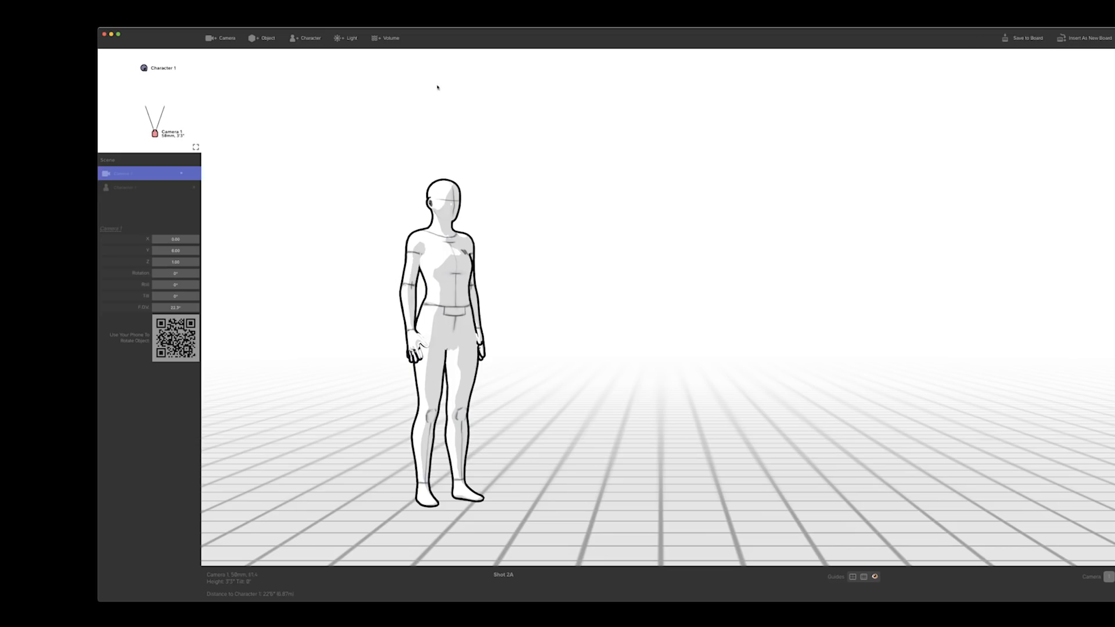
Save the scene to board 2A and compare it with board 1A in the storyboard window
drag(439, 44, 666, 26)
click(214, 433)
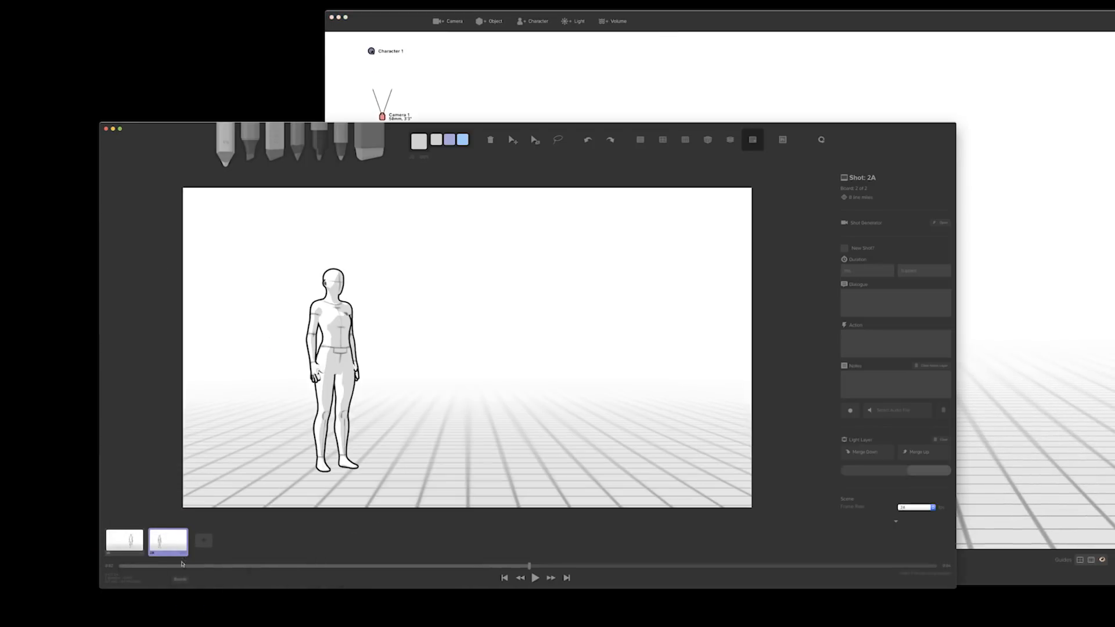
click(129, 552)
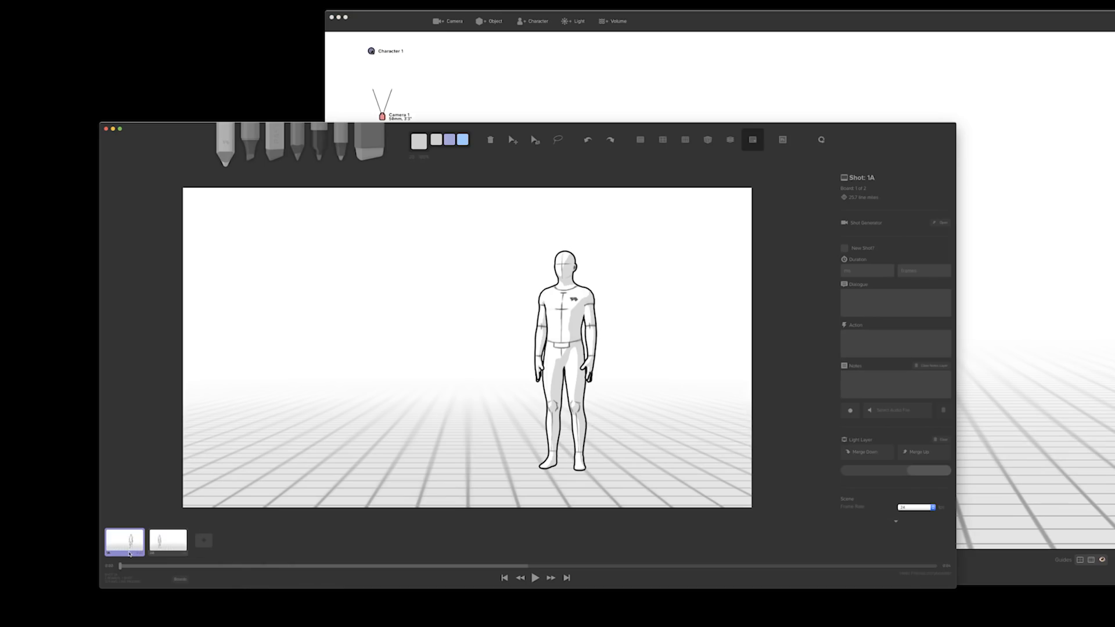
key(Right)
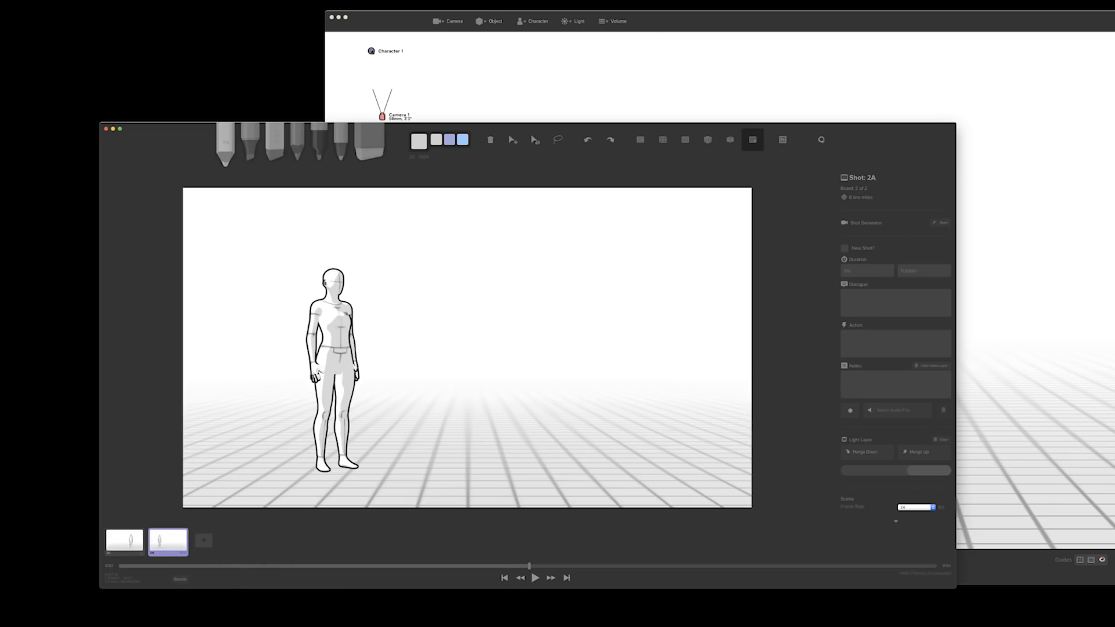
Move the female character to the right side of the shot and insert the scene as a new board
double_click(426, 23)
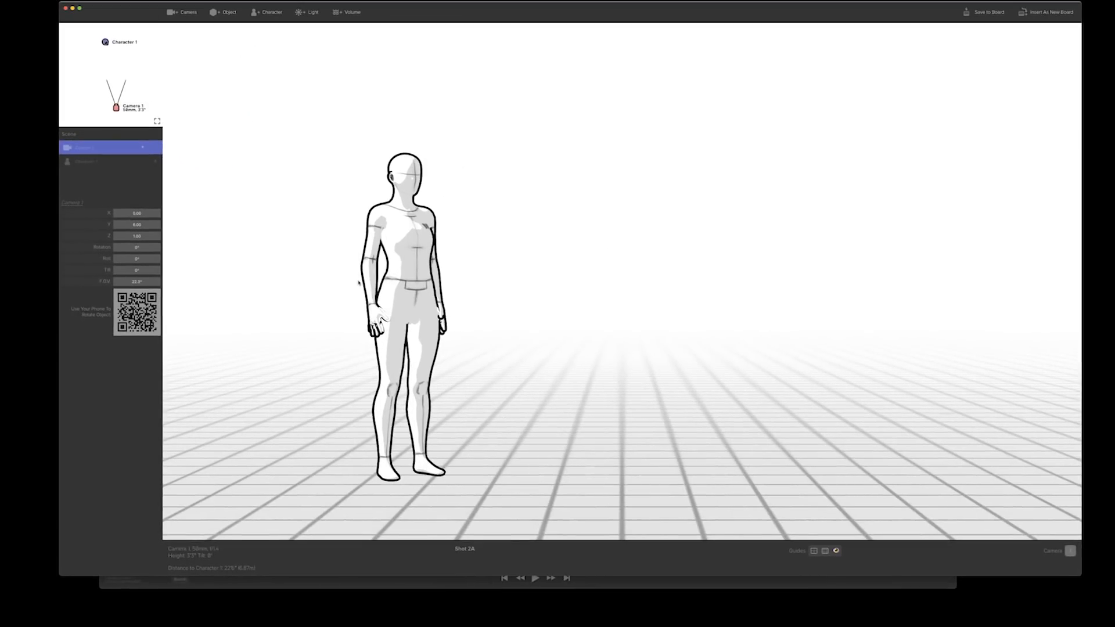
click(390, 288)
drag(397, 288, 853, 252)
click(401, 291)
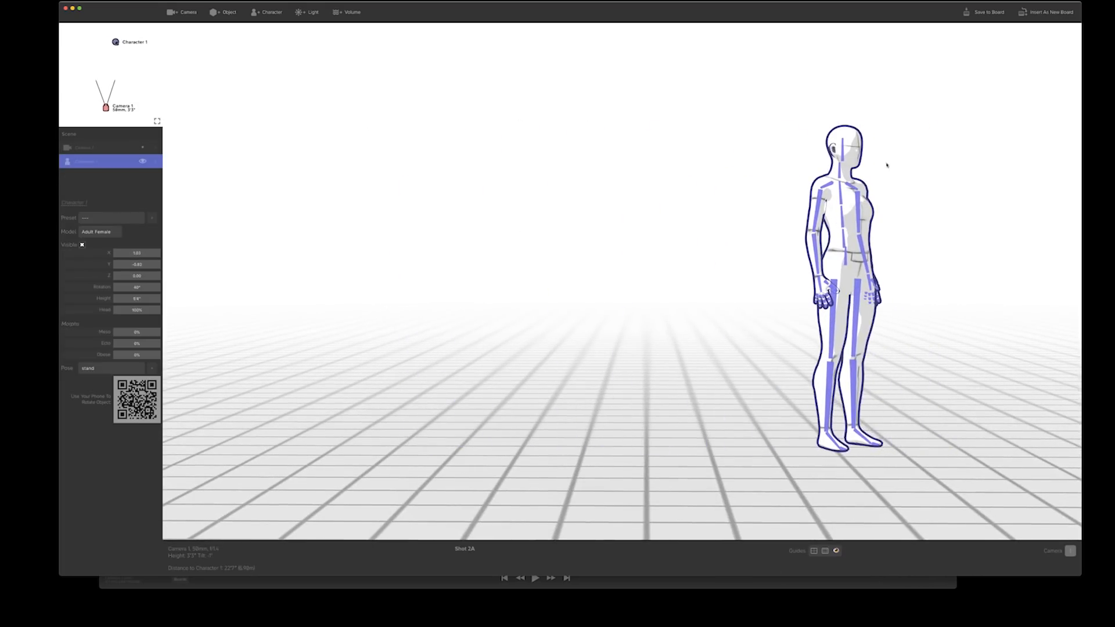
click(1028, 13)
click(617, 589)
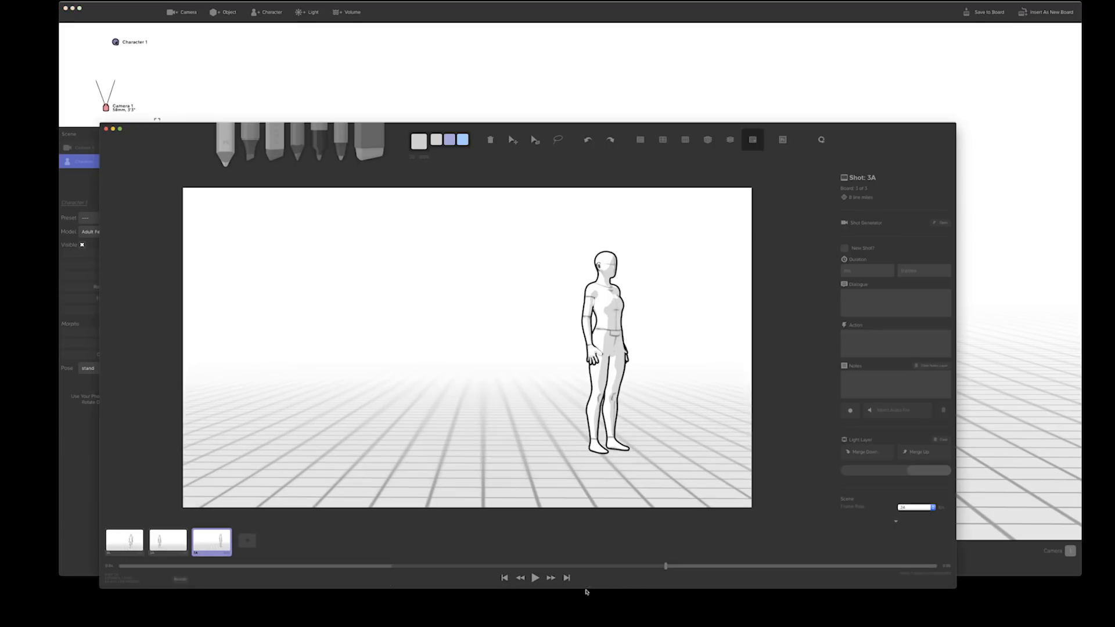
Flip back and forth between boards 2A and 3A to compare the character's placement
click(163, 543)
key(Right)
key(Left)
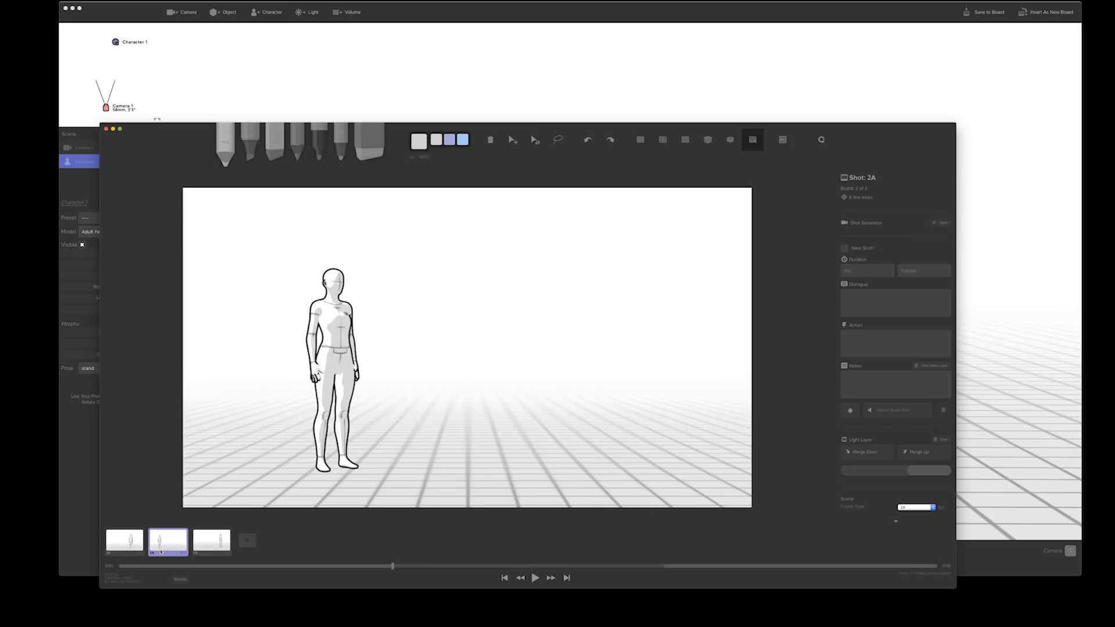
key(Right)
key(Left)
key(Right)
key(Left)
key(Right)
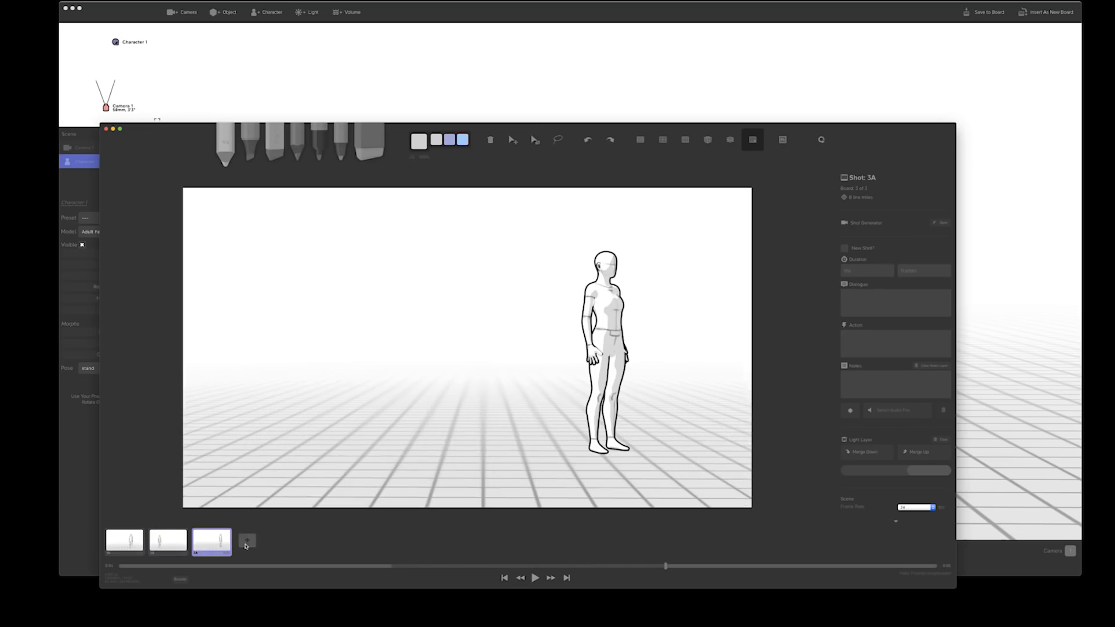
Return to the Shot Generator and move the female character toward the middle of the shot and closer to the camera
click(246, 545)
click(366, 25)
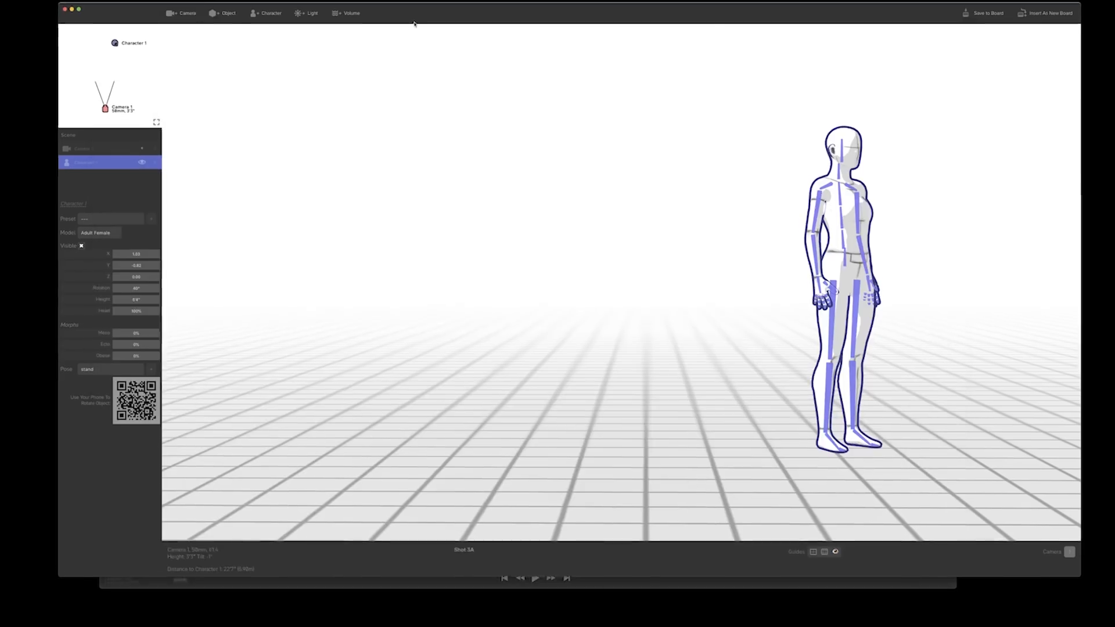
drag(789, 289, 671, 288)
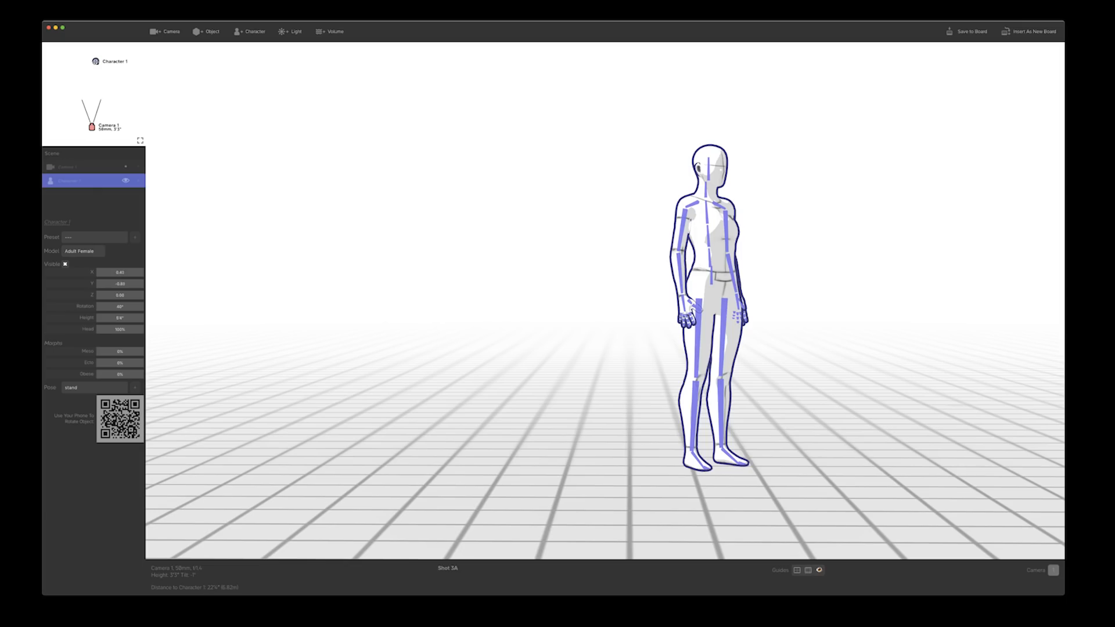
drag(95, 62, 92, 67)
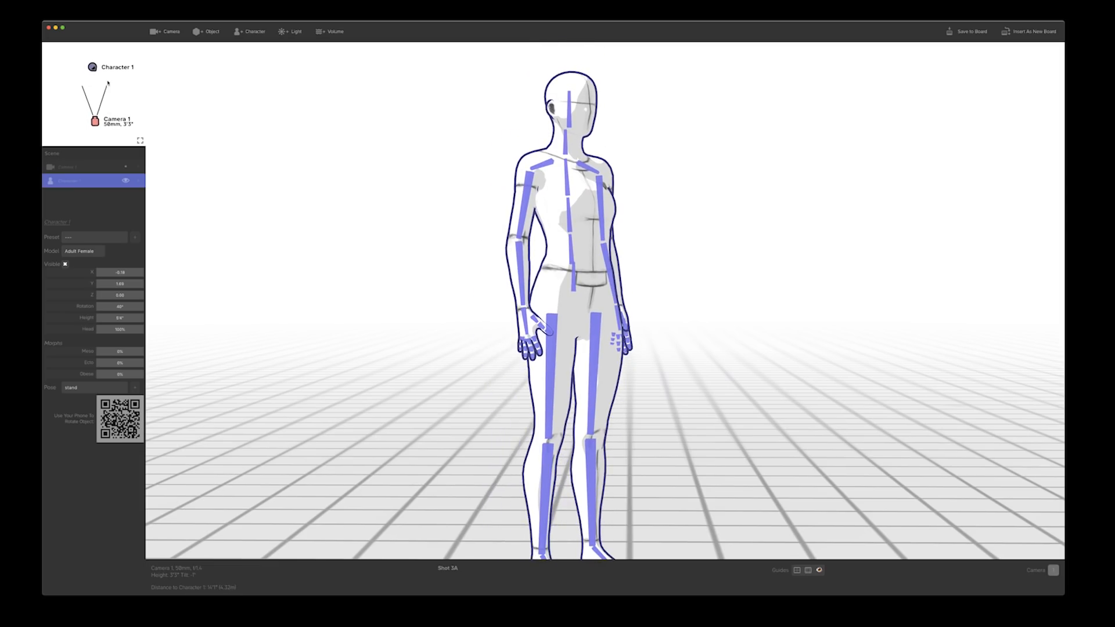
Add an adult male character far behind and right of the first, and a box object set back on the left
click(243, 33)
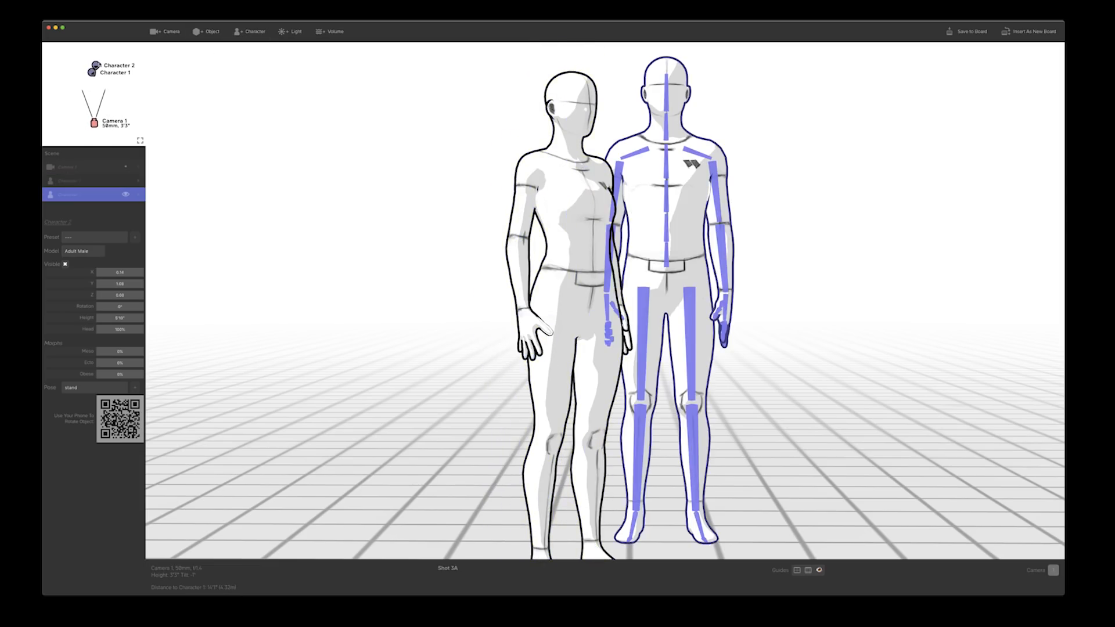
drag(96, 66, 99, 59)
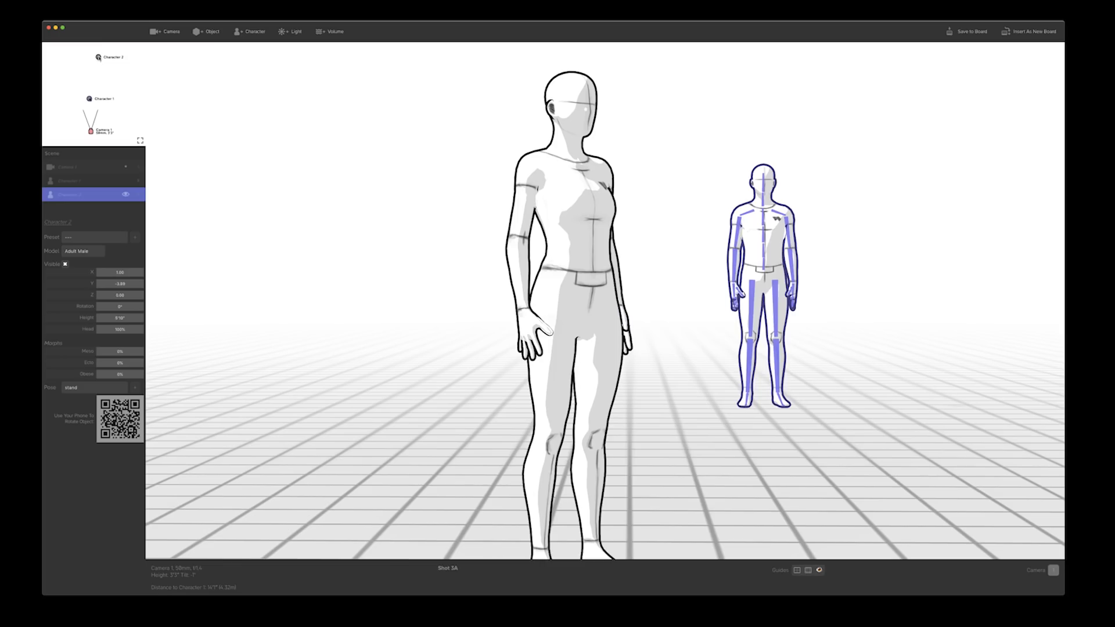
click(204, 34)
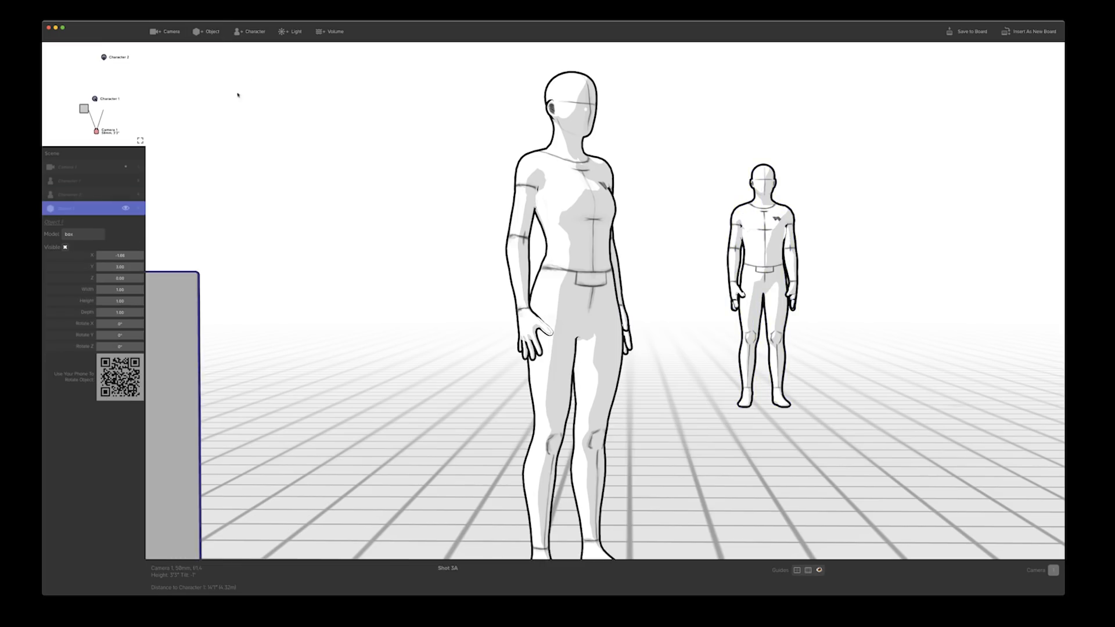
drag(84, 109, 83, 74)
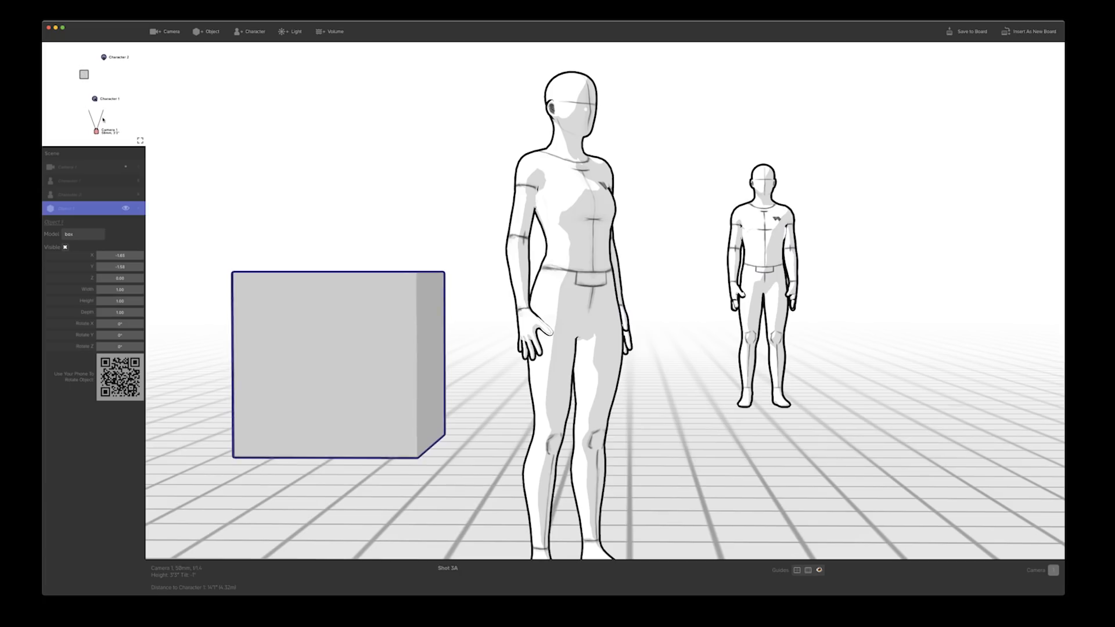
In the enlarged top-down view, nudge the camera, move the box closer to it and place Character 1 behind the box
click(140, 142)
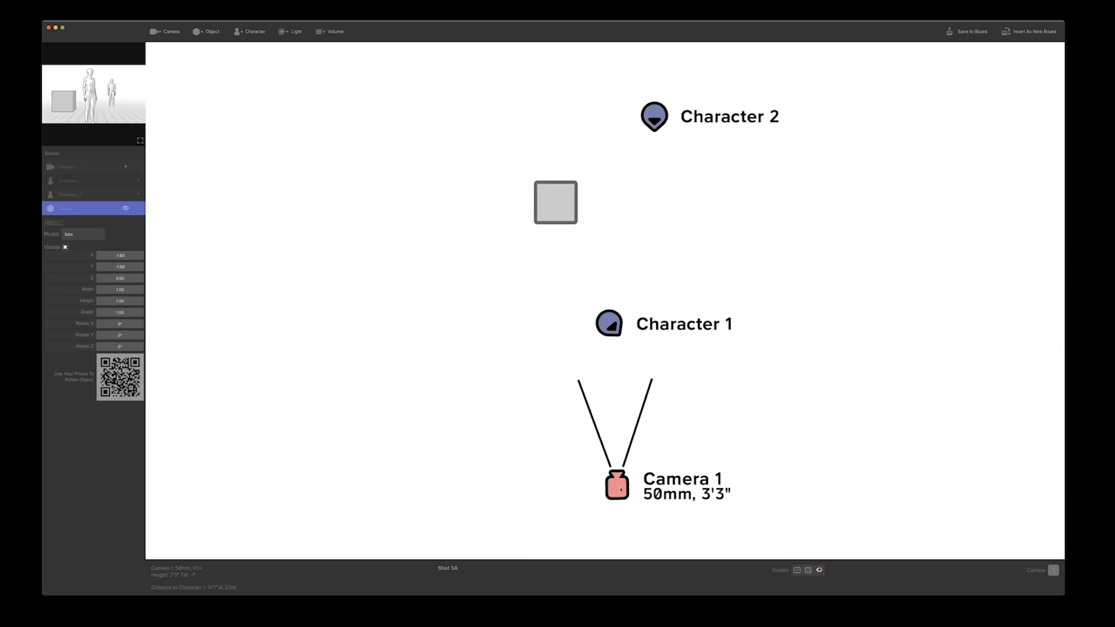
mouse_move(619, 491)
mouse_down()
mouse_move(671, 490)
mouse_move(564, 475)
mouse_move(603, 471)
mouse_move(609, 501)
mouse_move(609, 490)
mouse_up()
drag(556, 187, 559, 332)
mouse_move(541, 323)
mouse_down()
mouse_move(571, 320)
mouse_move(555, 324)
mouse_up()
drag(613, 295, 587, 224)
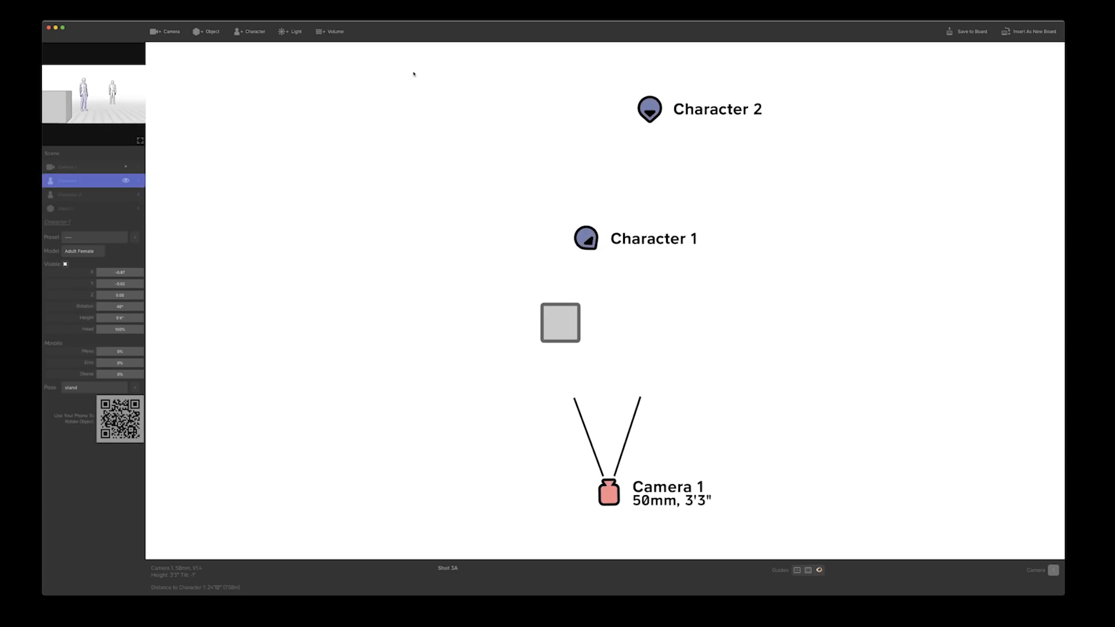
click(139, 141)
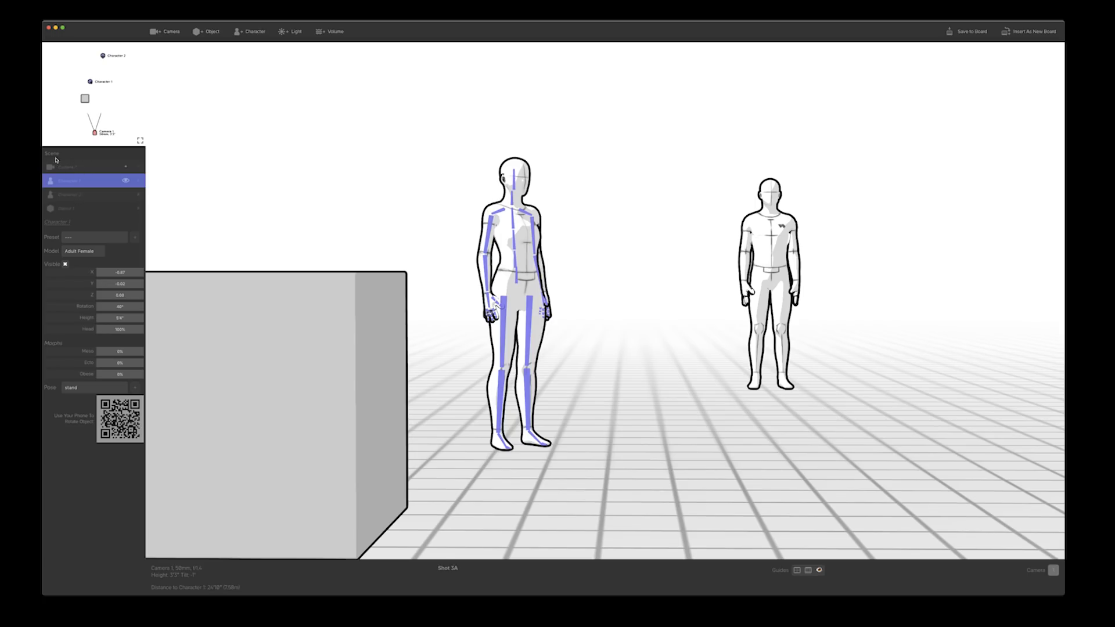
Select Character 2 and the box in turn in the scene list, and move the box in front of Character 2
click(68, 197)
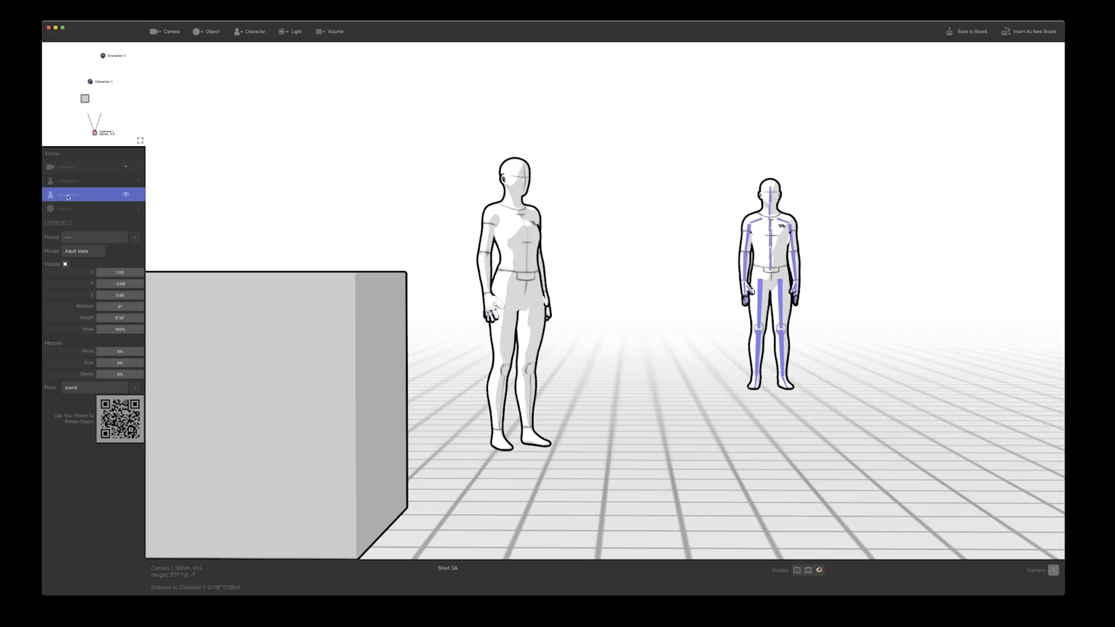
click(68, 209)
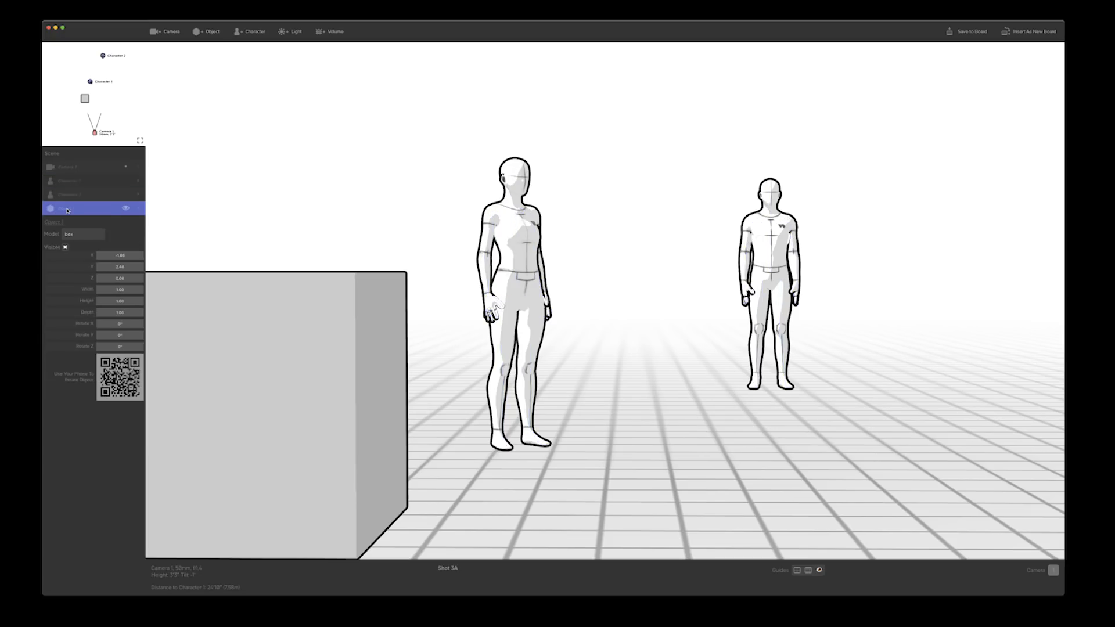
drag(288, 343, 853, 338)
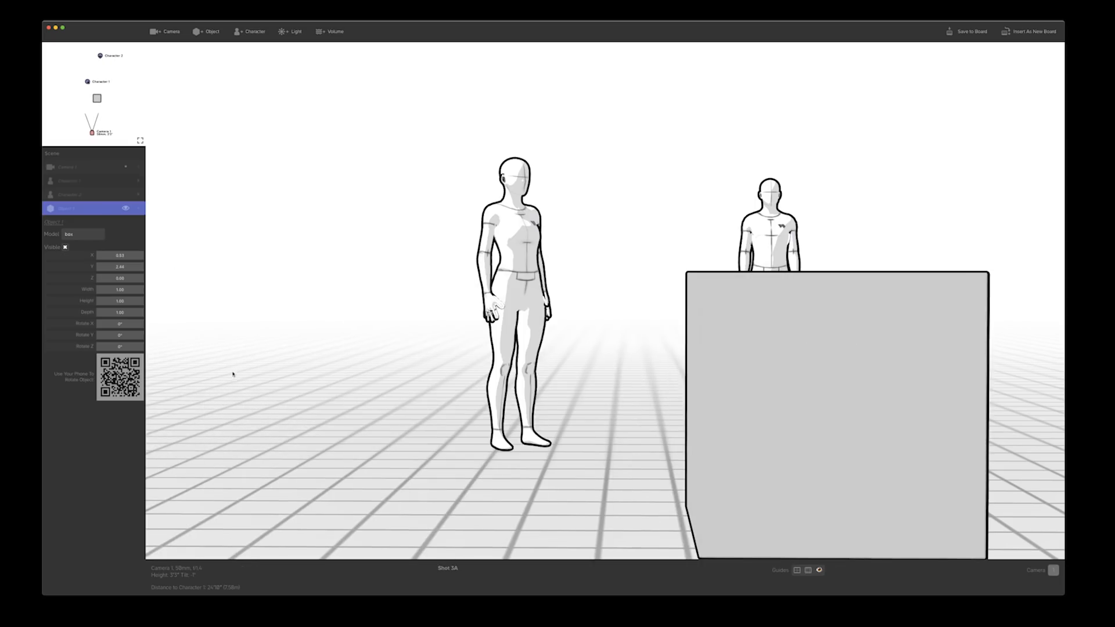
Move the box right of Character 2, then add two more boxes and place them one behind the other left of Character 1
drag(744, 415, 956, 395)
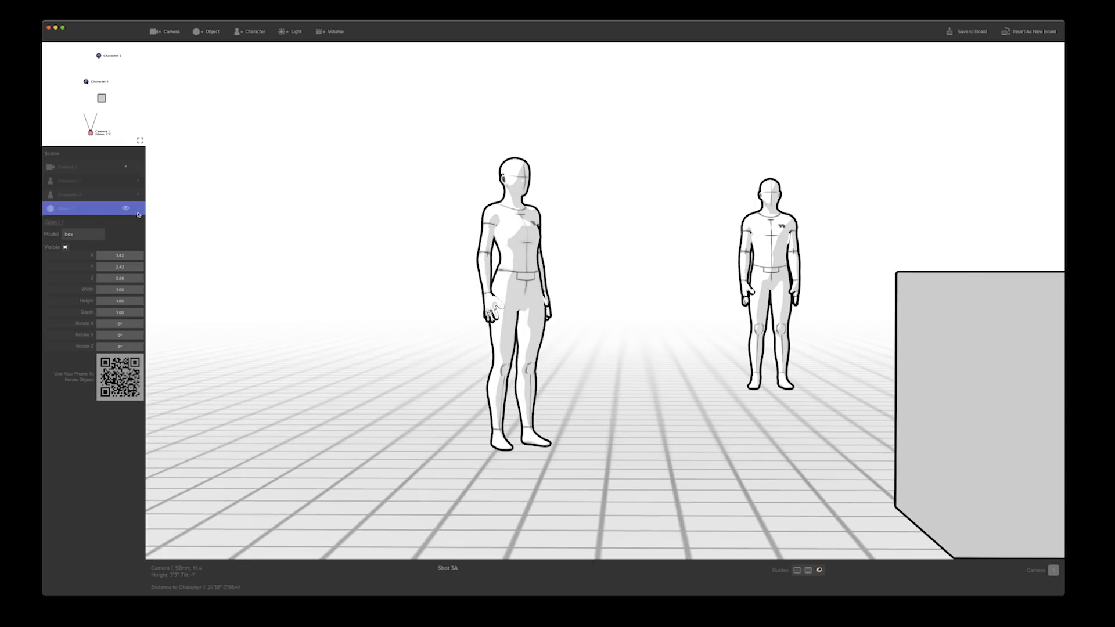
click(207, 31)
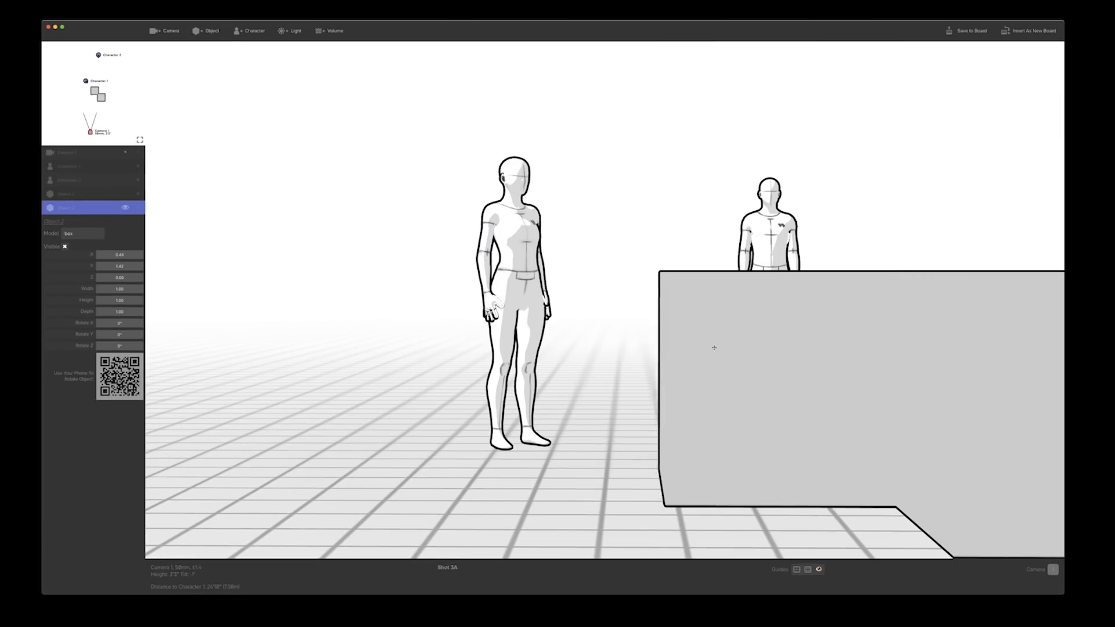
drag(714, 347, 167, 351)
click(206, 32)
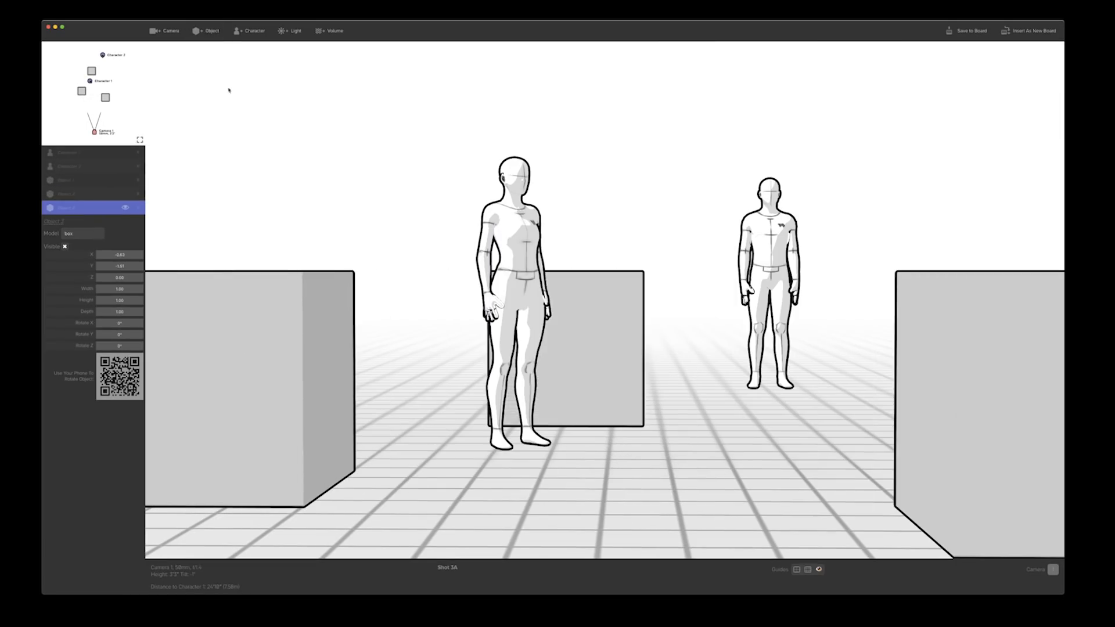
drag(609, 350, 389, 348)
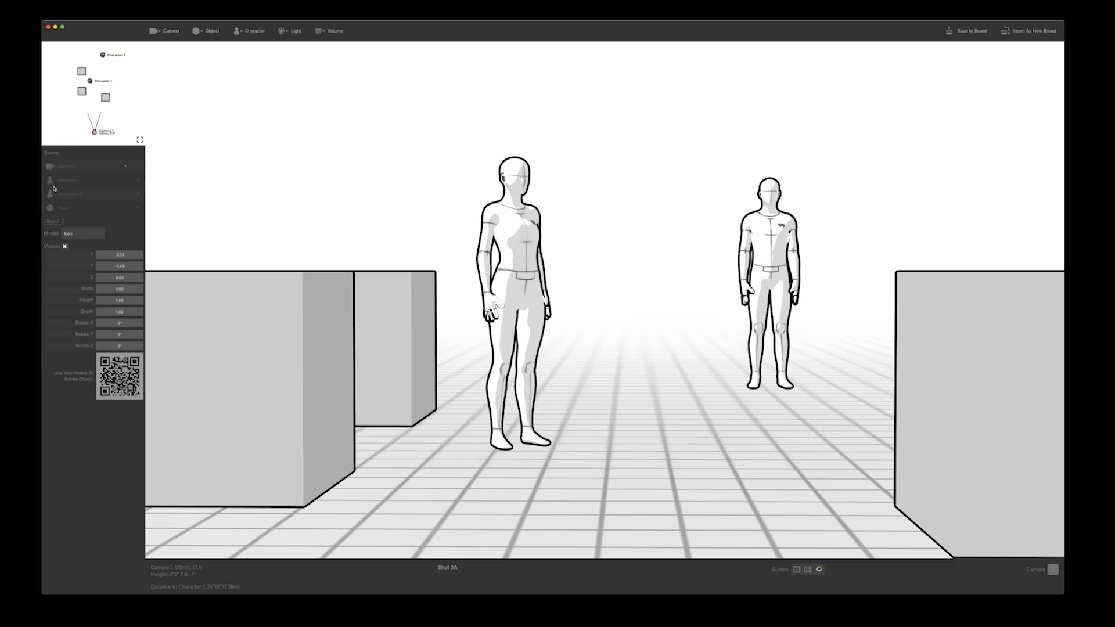
Select Character 1 and Character 2 in turn in the scene list, then select Character 1 directly in the shot
scroll(52, 187, up, 2)
click(62, 172)
click(64, 181)
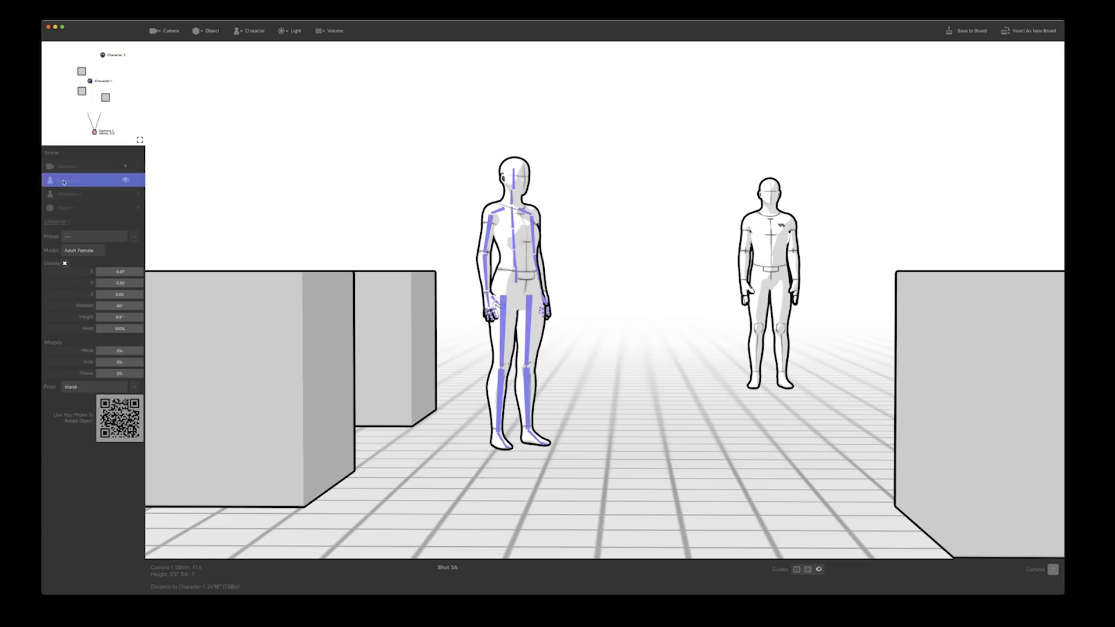
click(68, 195)
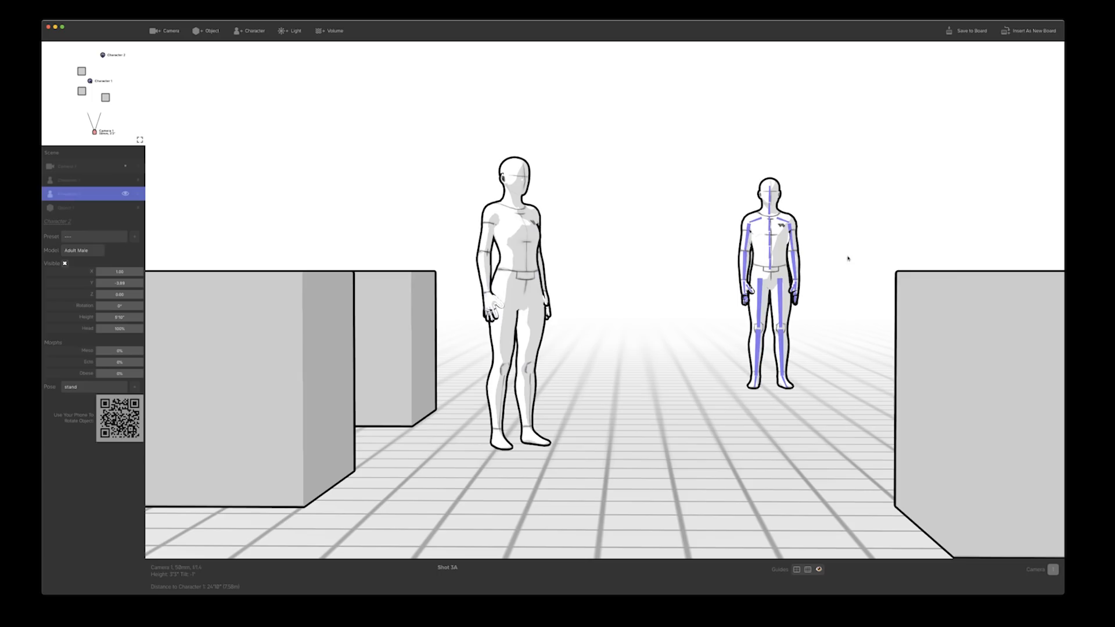
click(525, 240)
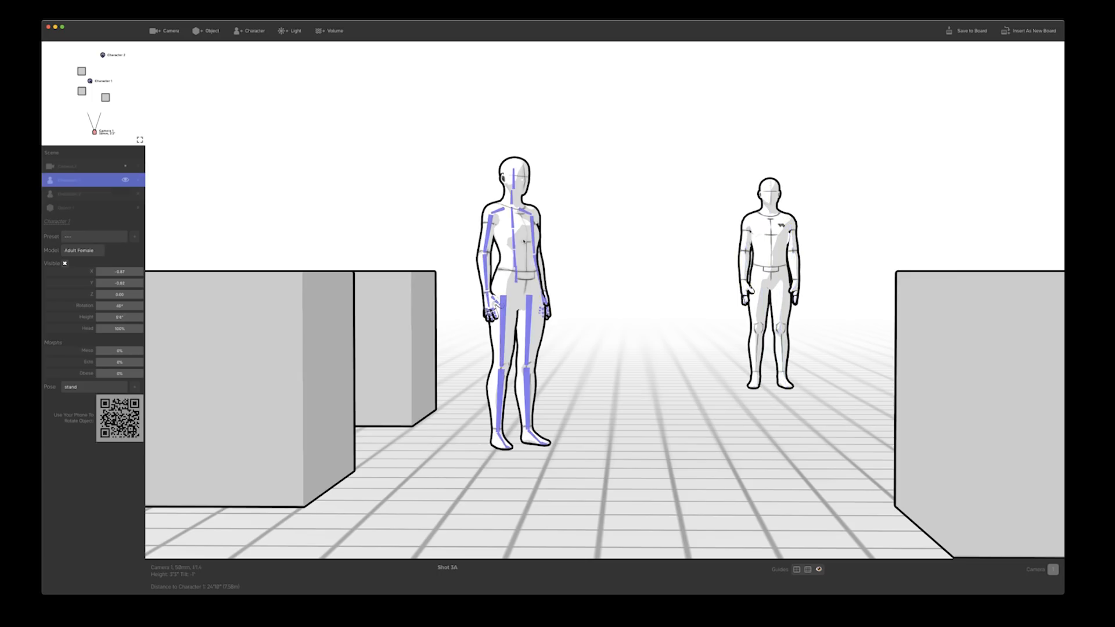
Select Character 2 in the shot, bring it closer to Character 1 through its X and Y positions, and set its Z to 0.00
click(780, 252)
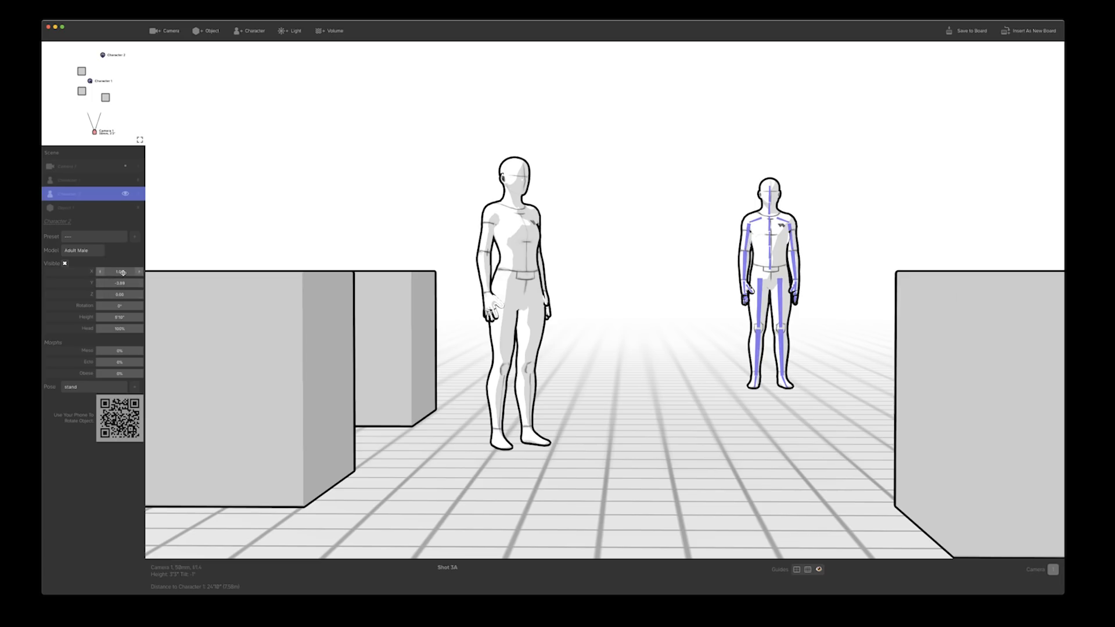
drag(122, 273, 106, 295)
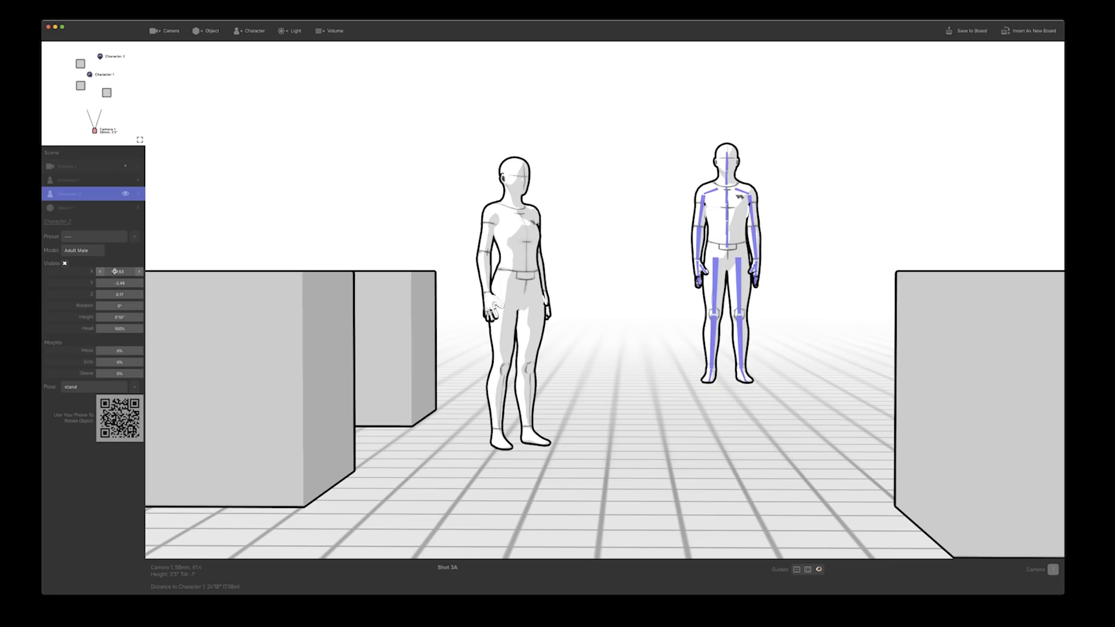
mouse_move(114, 271)
mouse_down()
mouse_move(129, 271)
mouse_move(108, 271)
mouse_move(120, 272)
mouse_up()
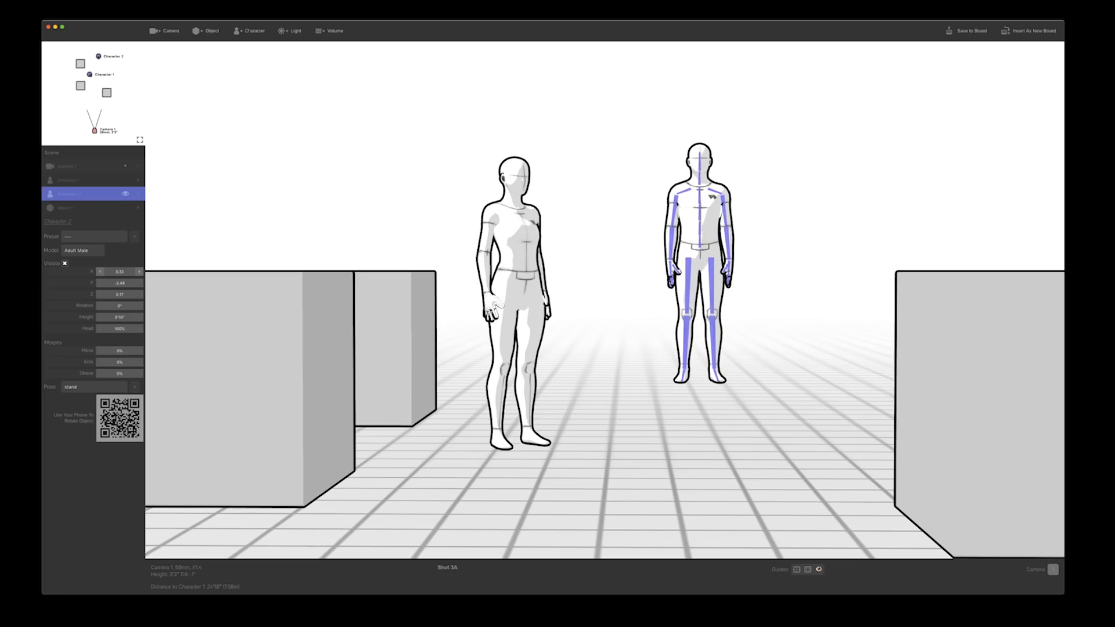
alt+click(116, 271)
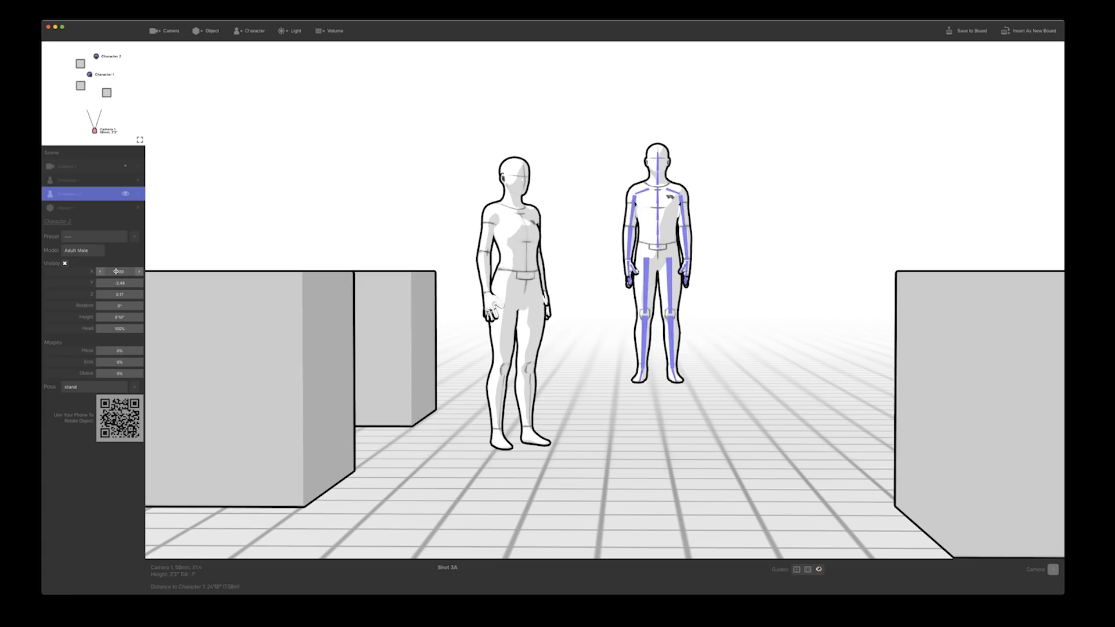
alt+click(123, 296)
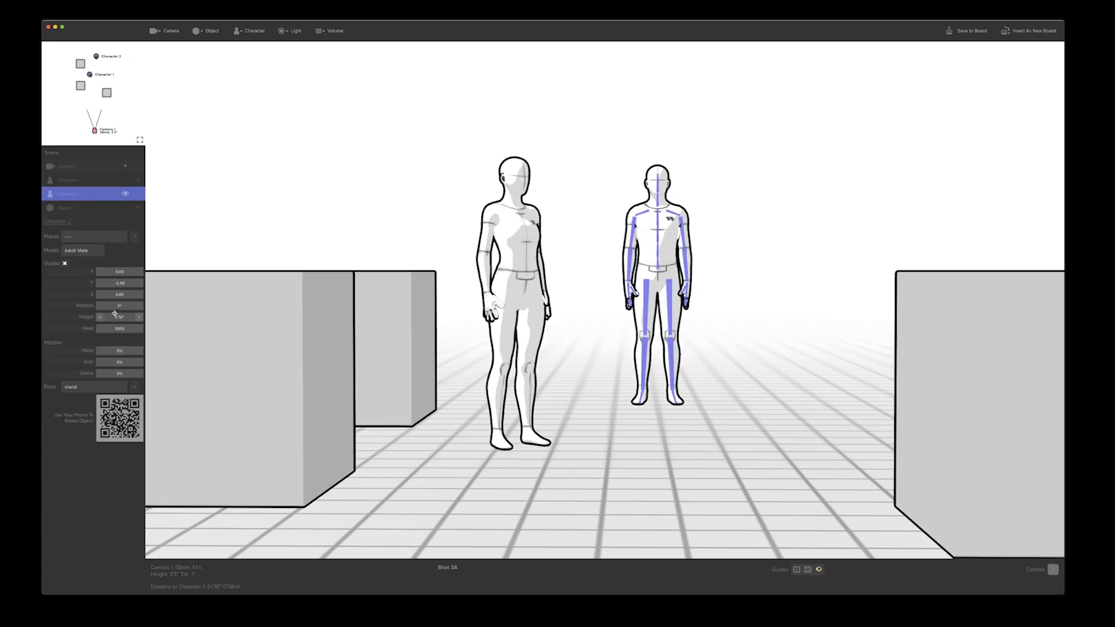
Set Character 2's height to 6'1", enlarge the head slightly, and shift the figure away from Character 1 while rotating it to face her
mouse_move(115, 308)
mouse_down()
mouse_move(162, 307)
mouse_move(108, 307)
mouse_move(143, 317)
mouse_move(102, 317)
mouse_move(130, 317)
mouse_move(118, 346)
mouse_move(127, 329)
mouse_move(115, 329)
mouse_up()
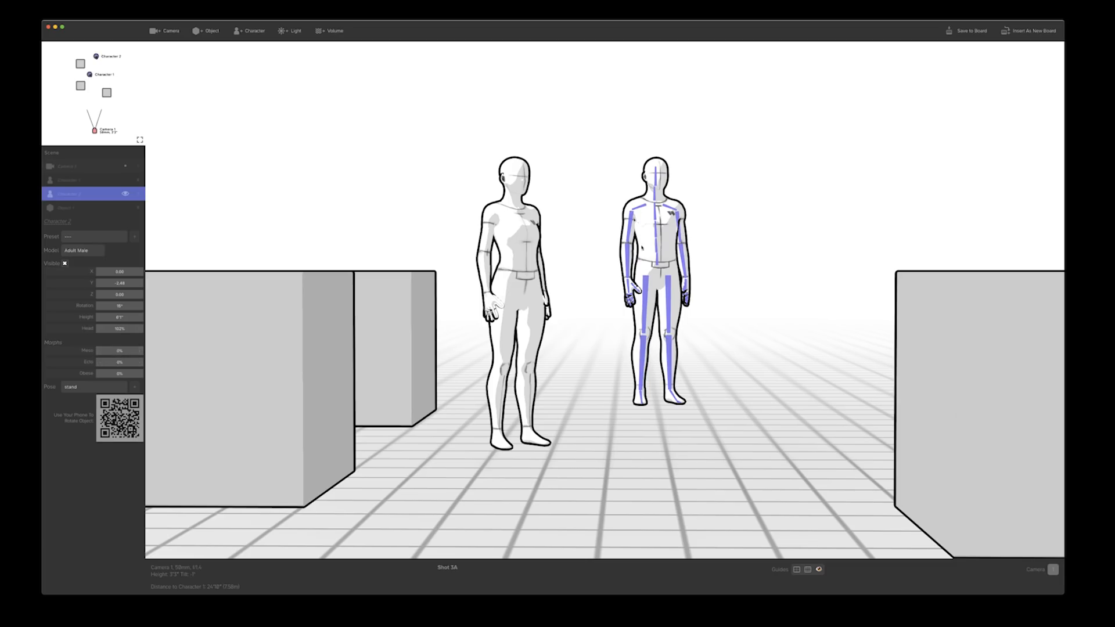
drag(643, 253, 710, 259)
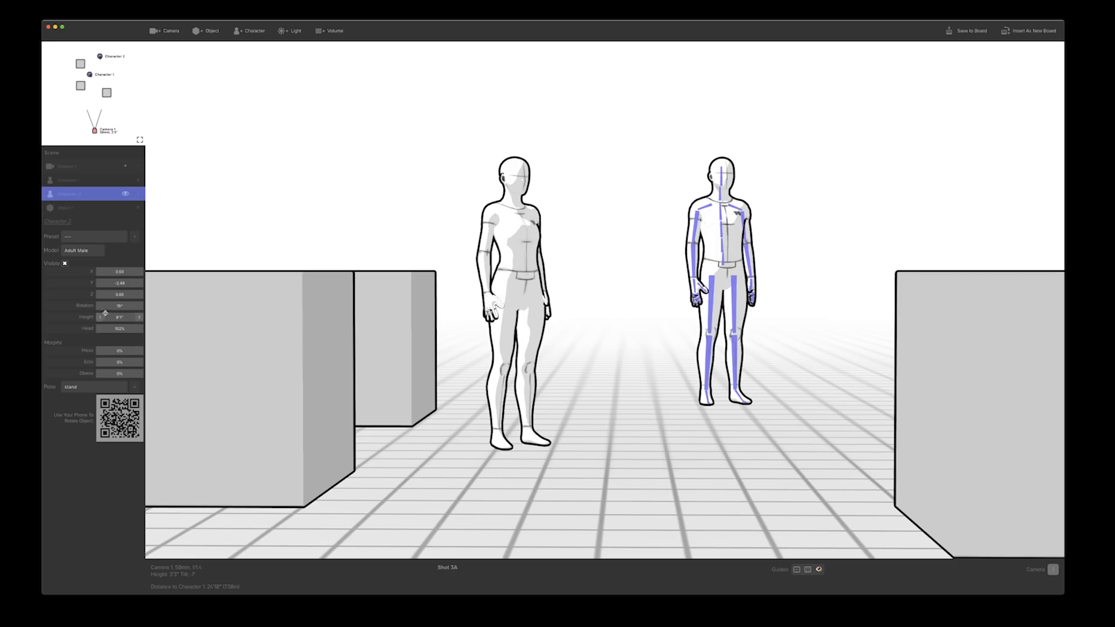
drag(113, 306, 103, 305)
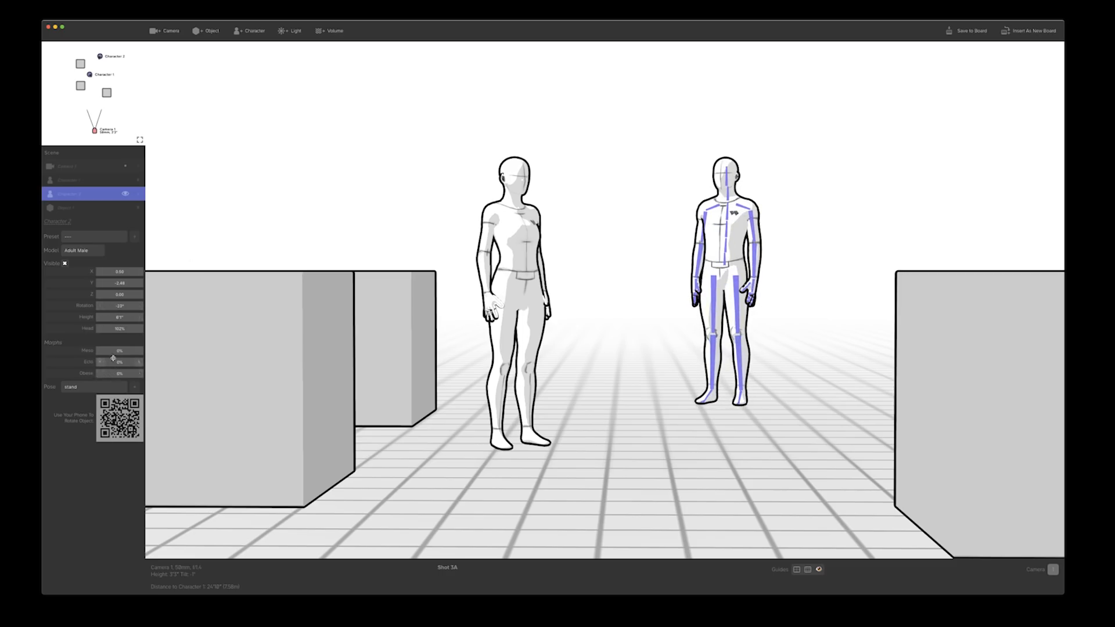
Move the camera closer and try out each of Character 2's body morphs, resetting all of them to 0%
drag(112, 363, 136, 363)
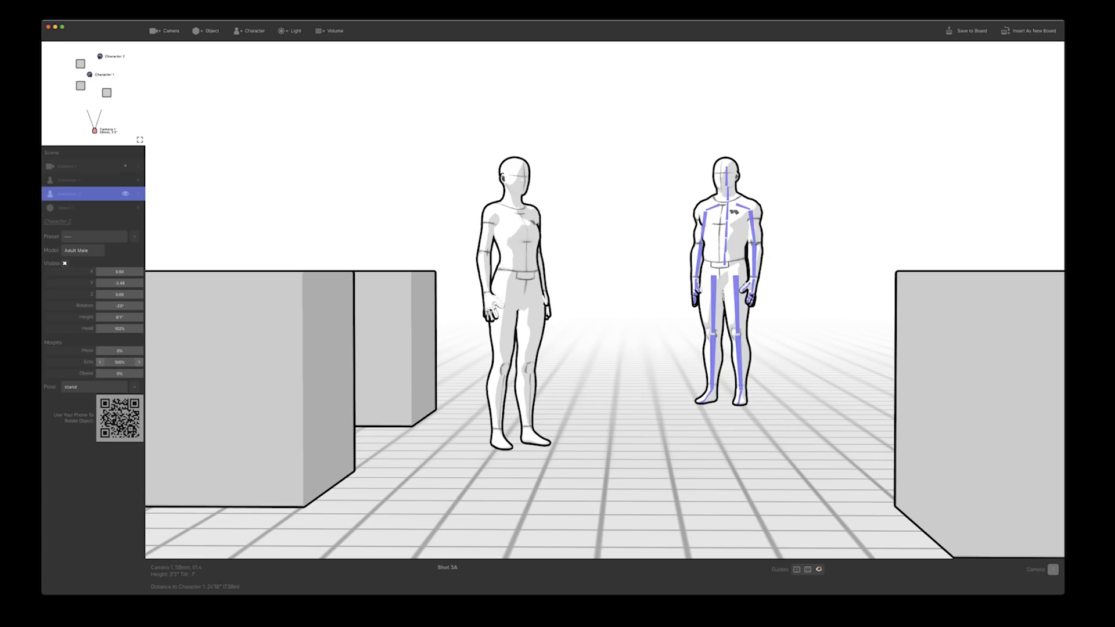
drag(631, 262, 654, 256)
key(w)
click(654, 257)
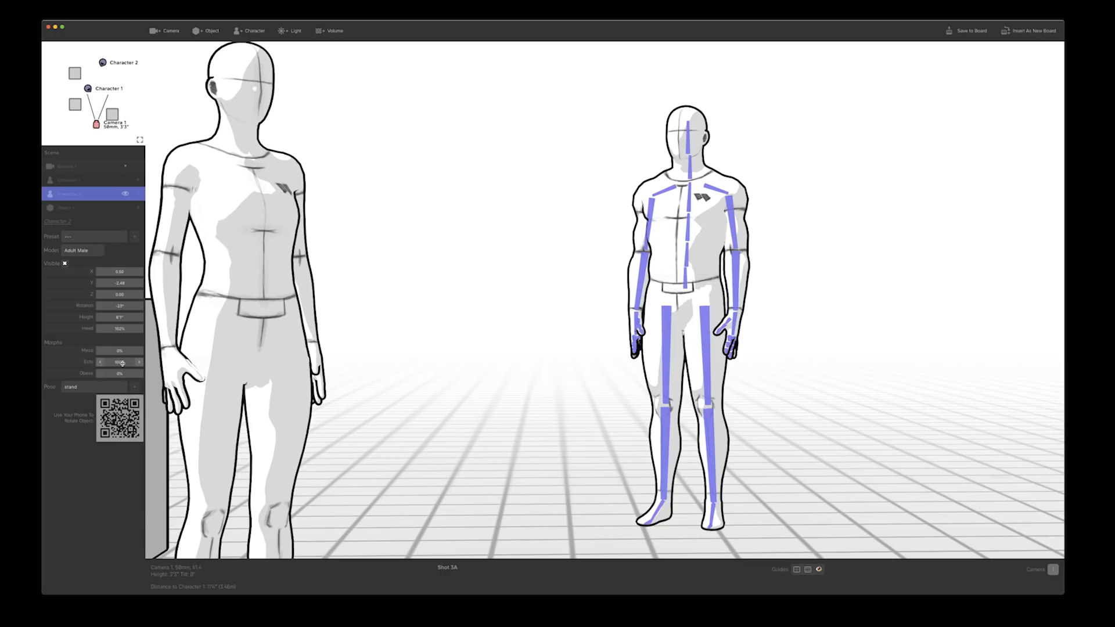
drag(119, 362, 64, 361)
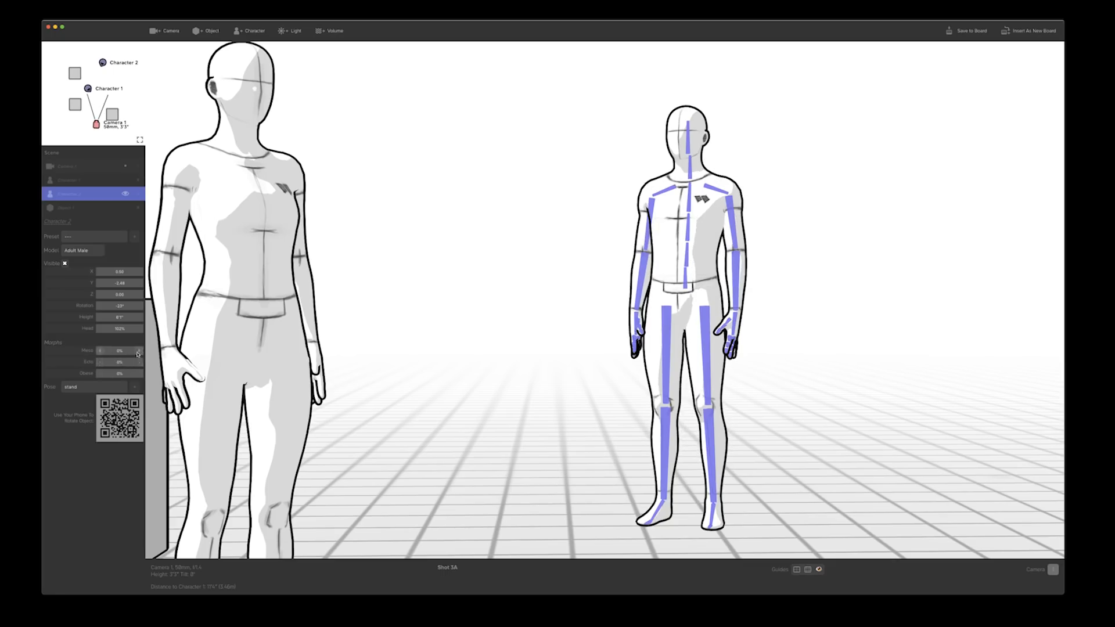
drag(133, 351, 191, 351)
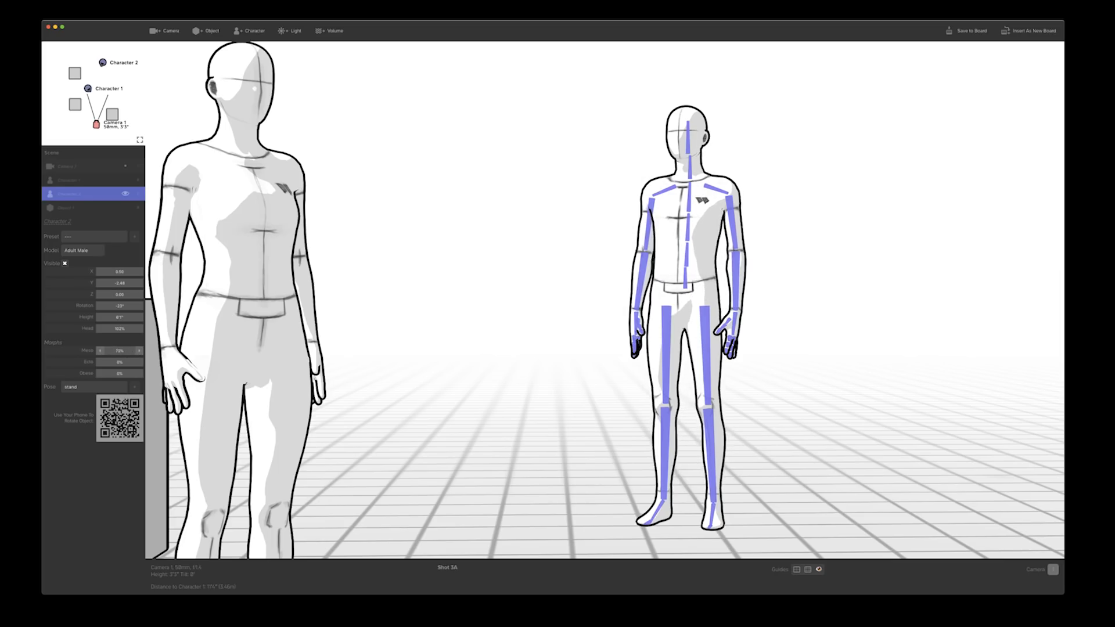
drag(191, 351, 192, 373)
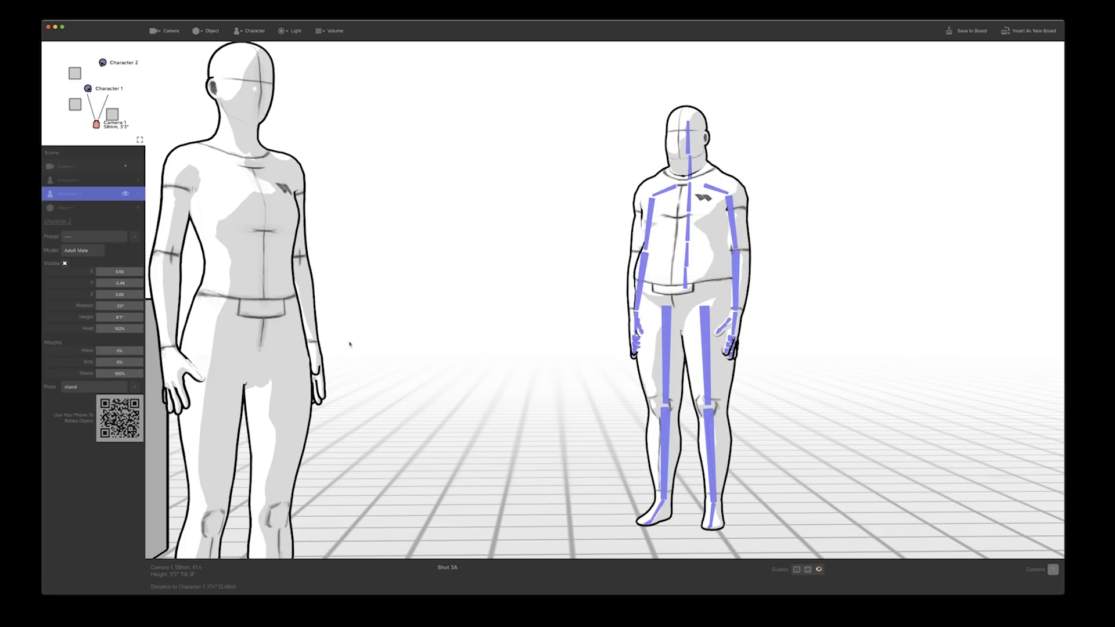
drag(116, 362, 81, 373)
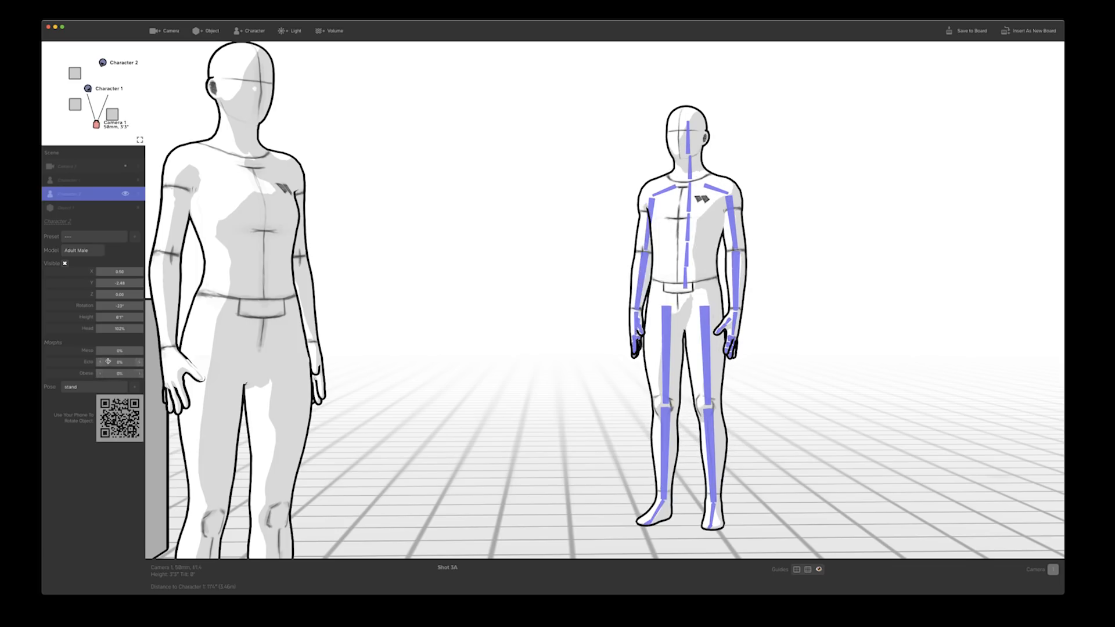
Pan the camera left and adjust its tilt so both characters shift toward the right of the frame
drag(445, 212, 416, 208)
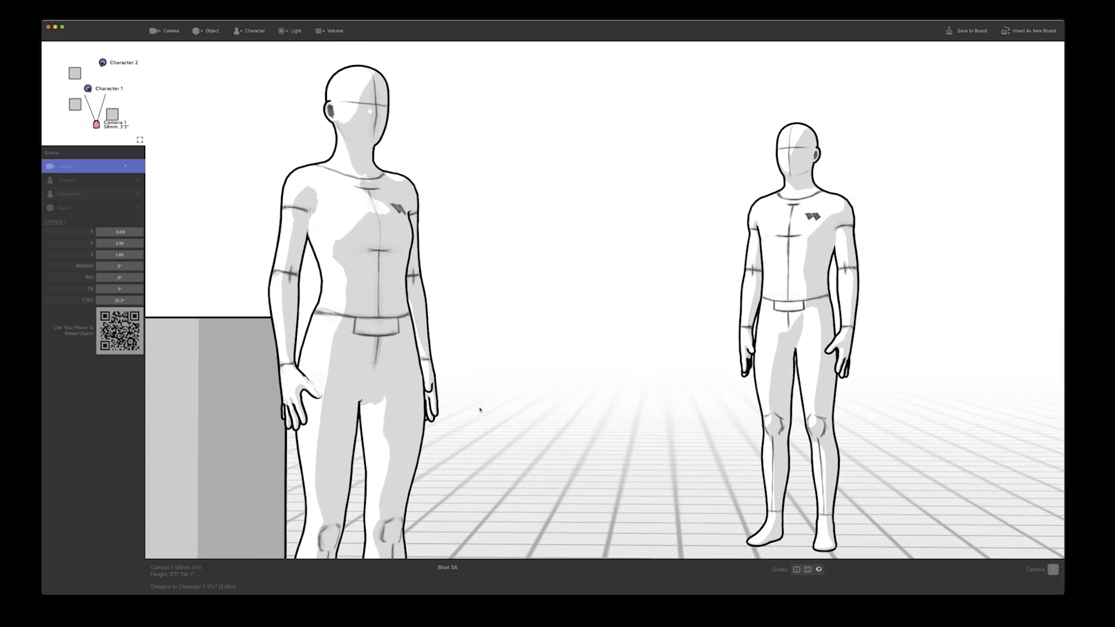
drag(615, 433, 615, 384)
drag(701, 303, 718, 286)
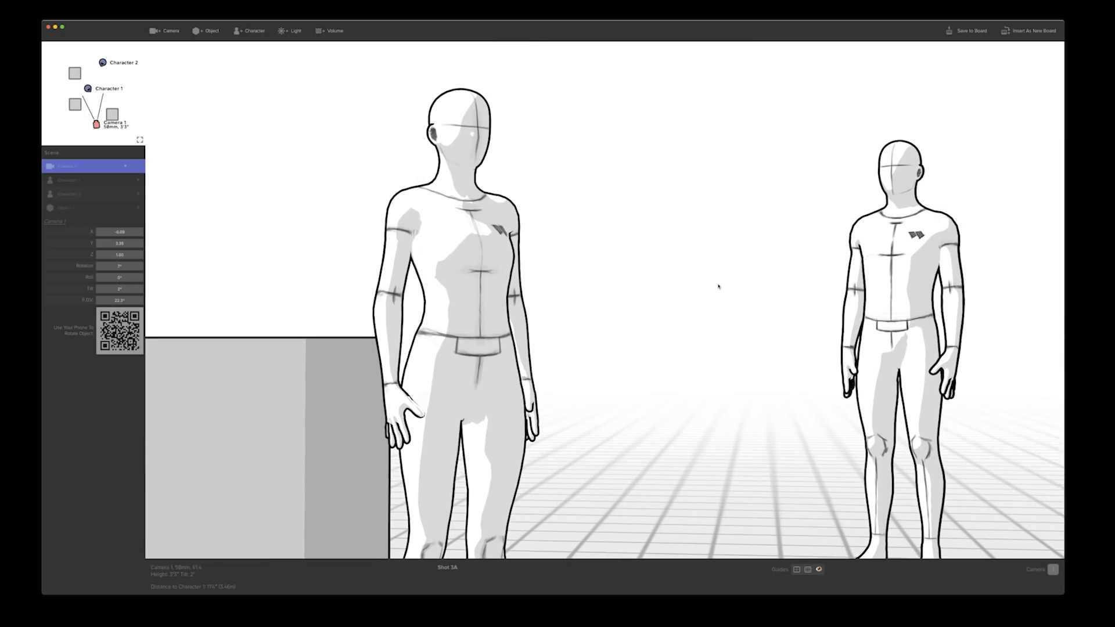
drag(718, 287, 703, 289)
Move the camera forward, backward and sideways until both characters stand between the boxes in the frame
key(w)
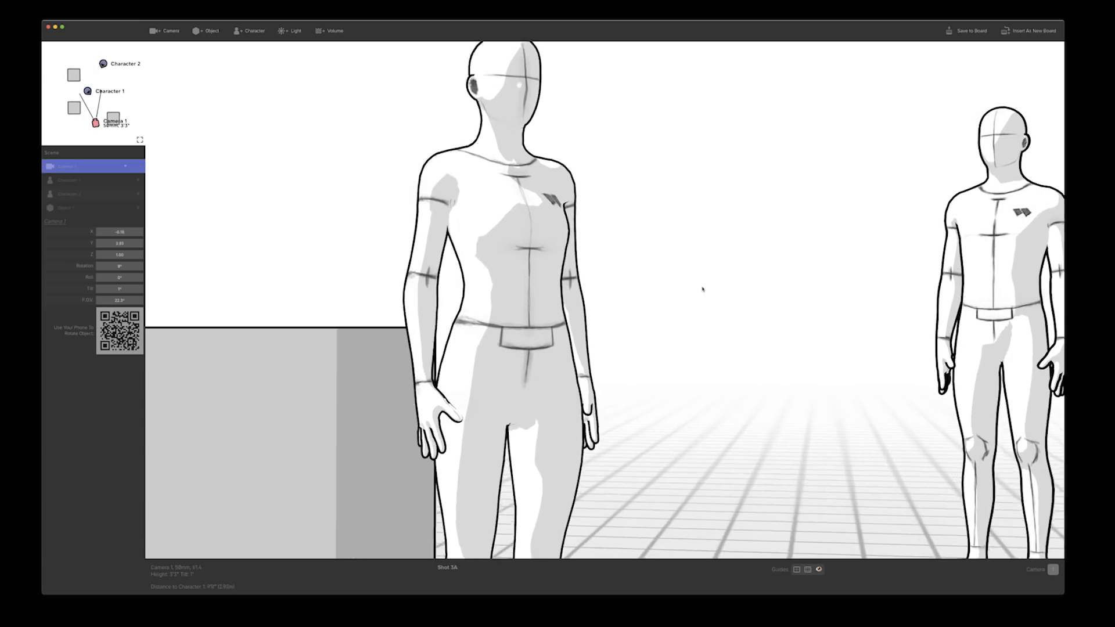
key(s)
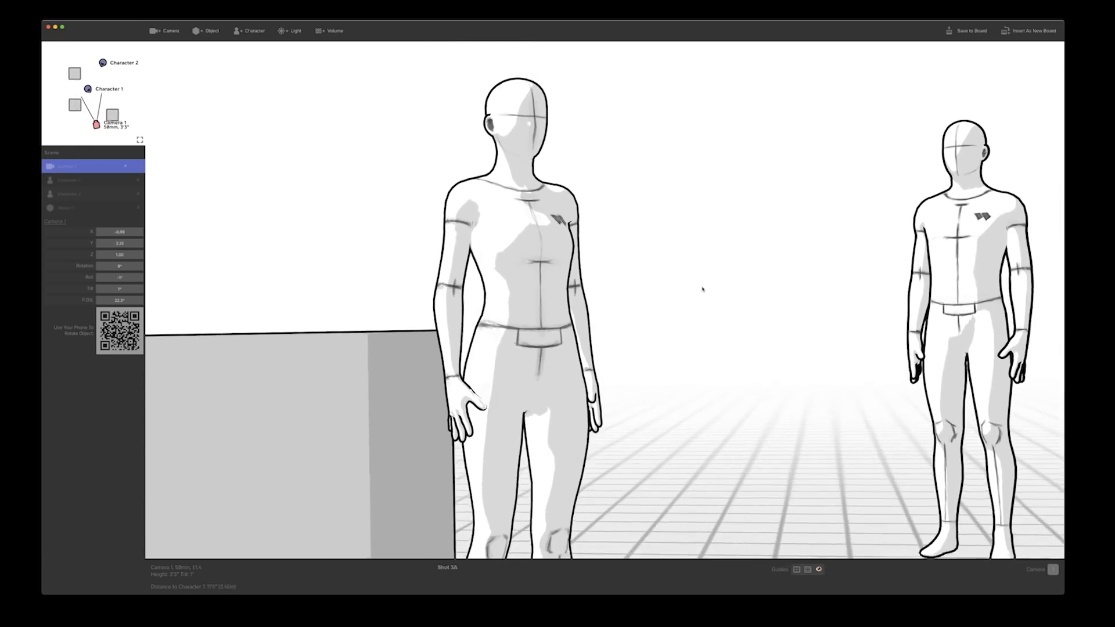
key(a)
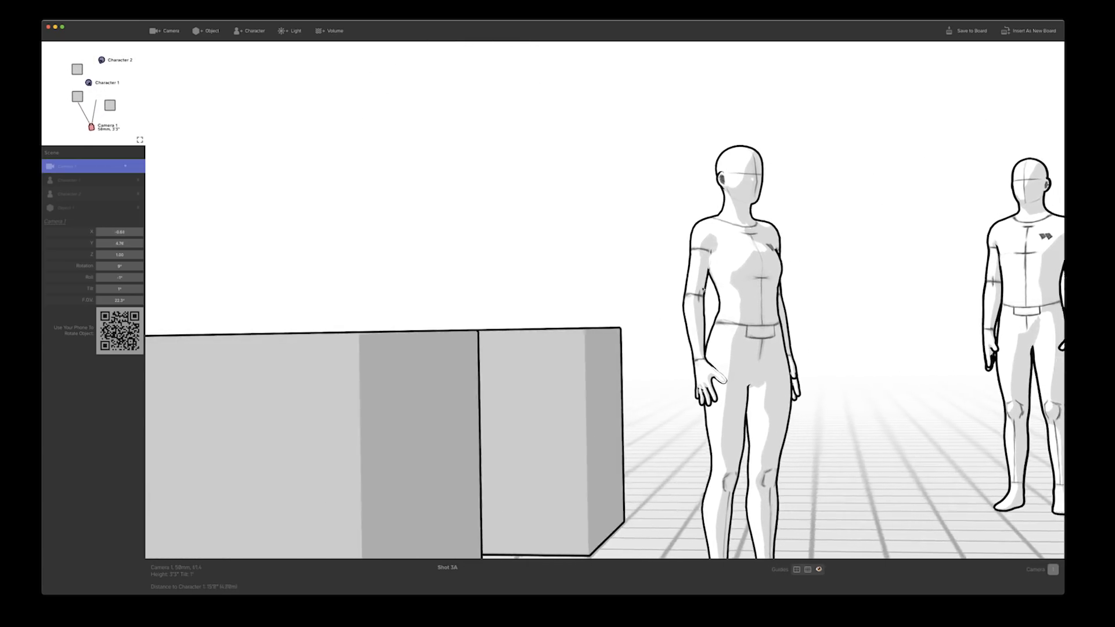
key(d)
key(d)
key(a)
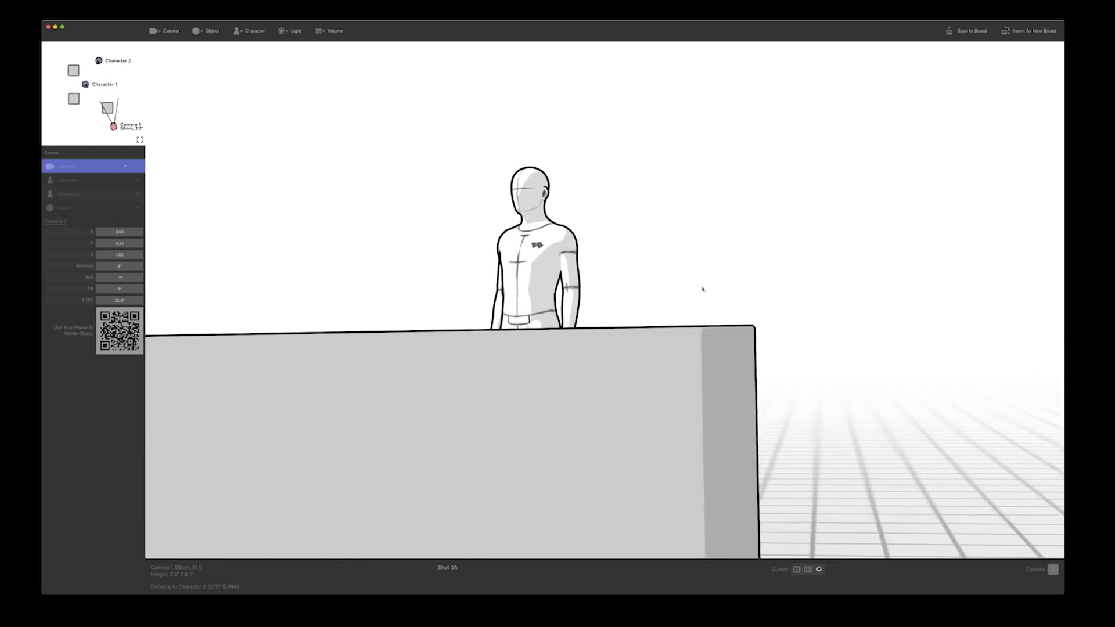
key(w)
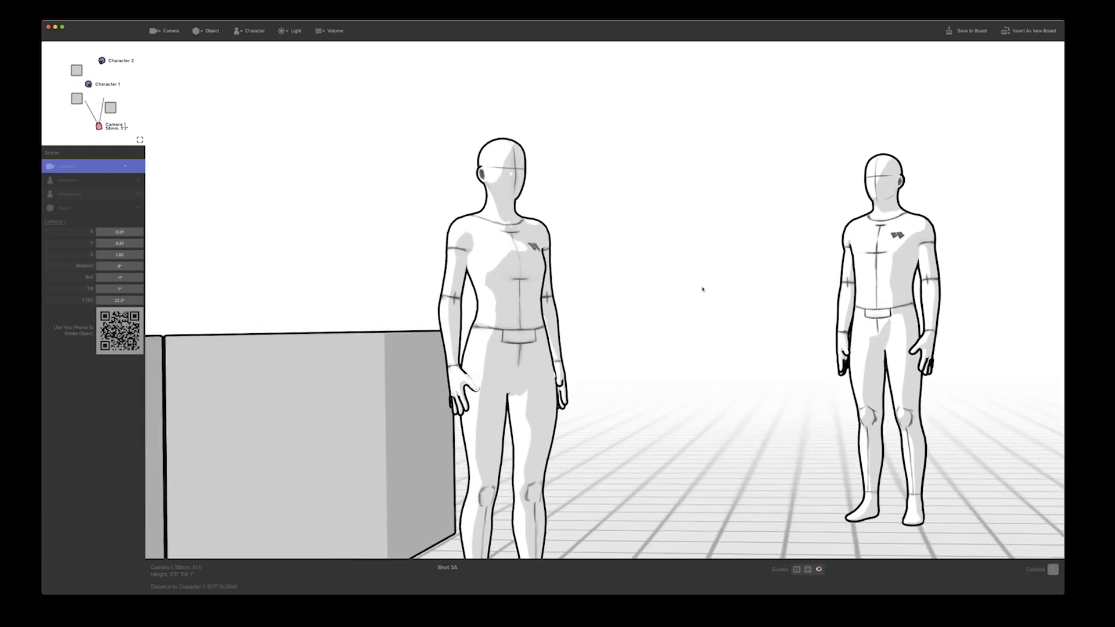
key(d)
key(a)
key(d)
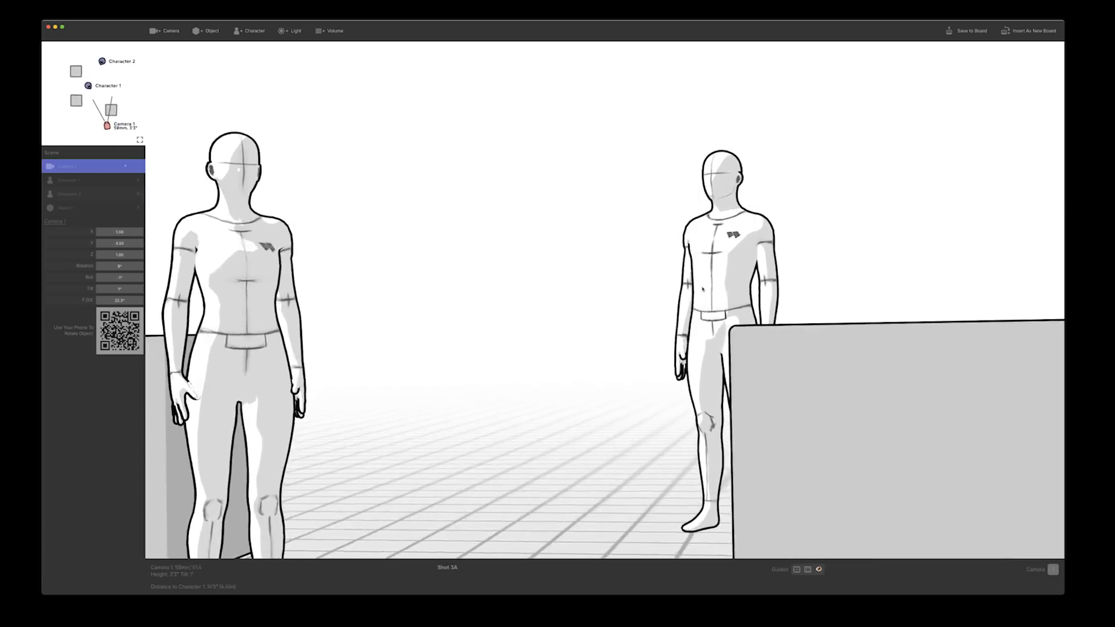
key(a)
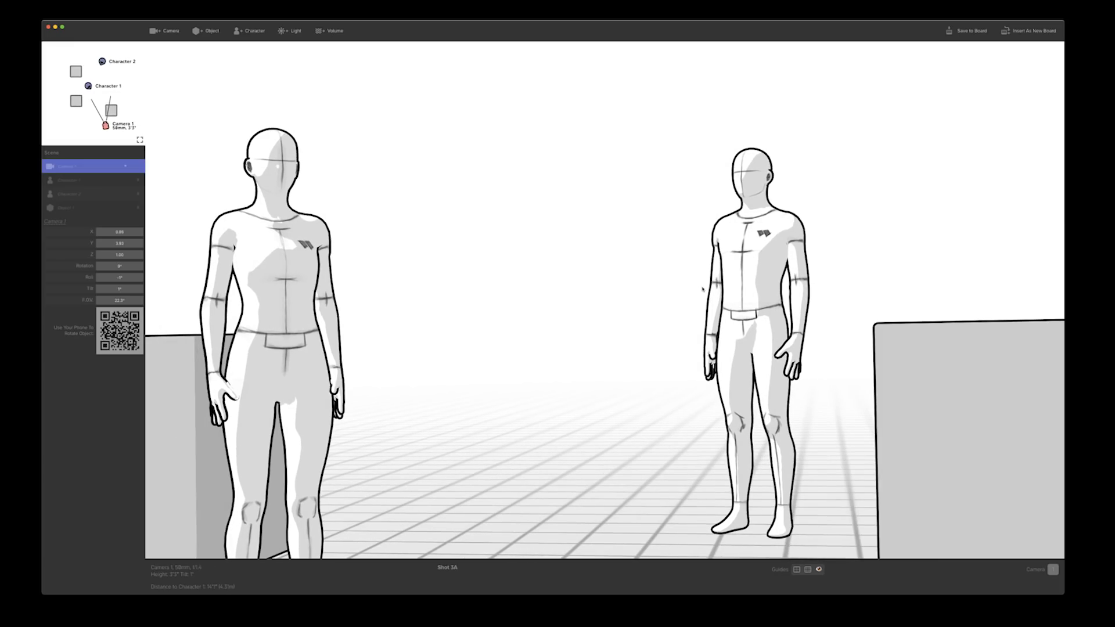
Pan and raise the camera, then lower it to ground level and tilt it up at both characters
drag(702, 289, 668, 299)
key(r)
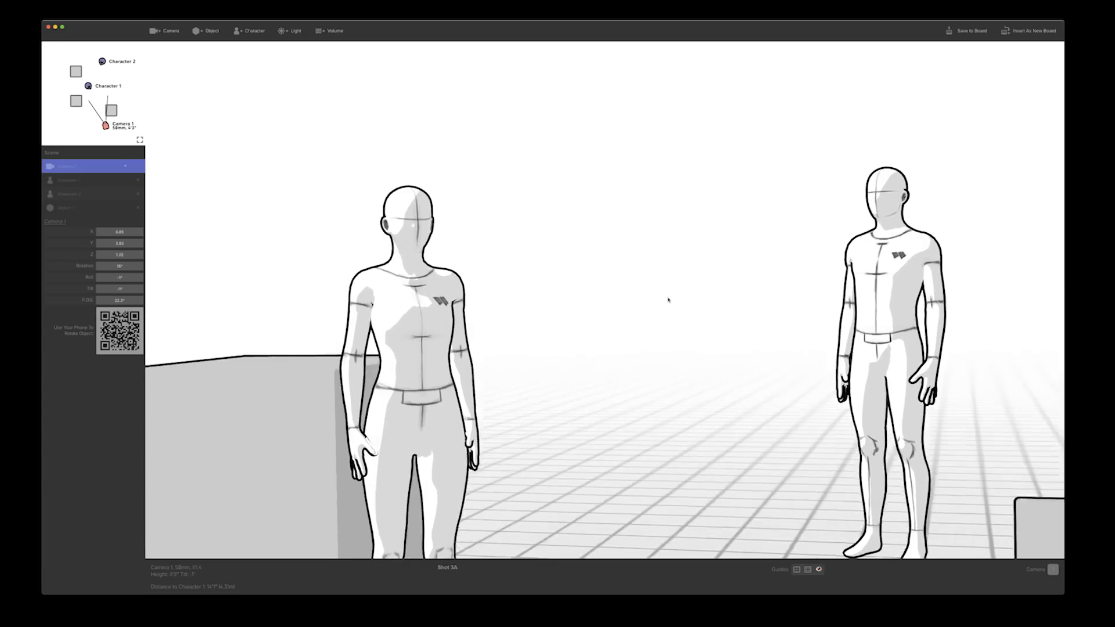
key(r)
drag(660, 476, 764, 209)
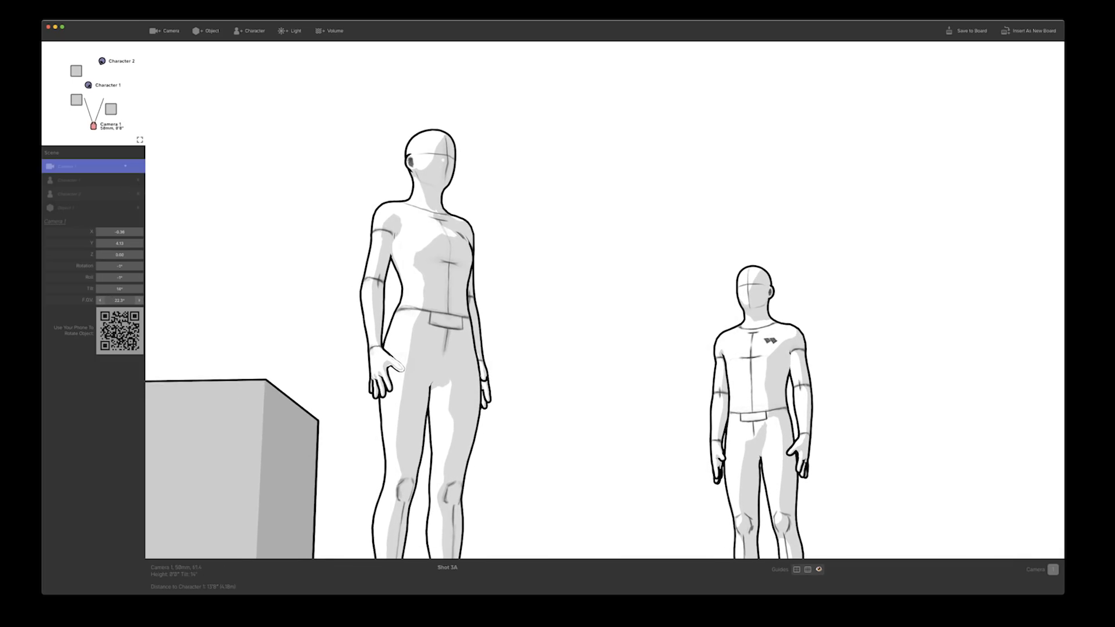
Widen the camera's field of view to a 22 mm lens, and raise the camera to 4'7" with a slight downward tilt
drag(119, 300, 267, 300)
drag(347, 366, 335, 330)
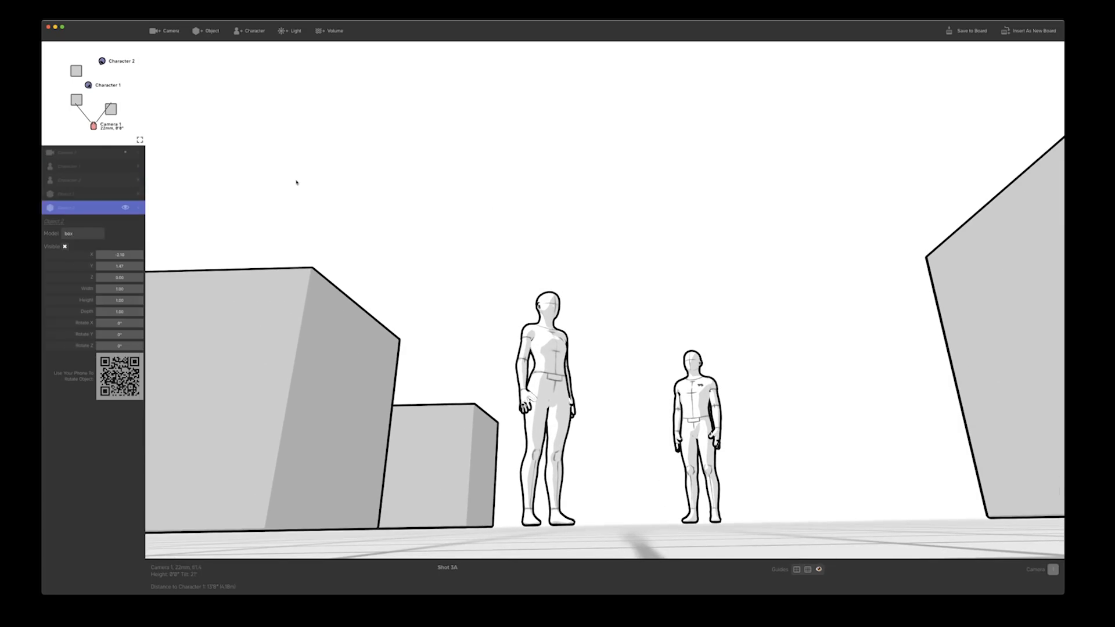
drag(296, 183, 296, 201)
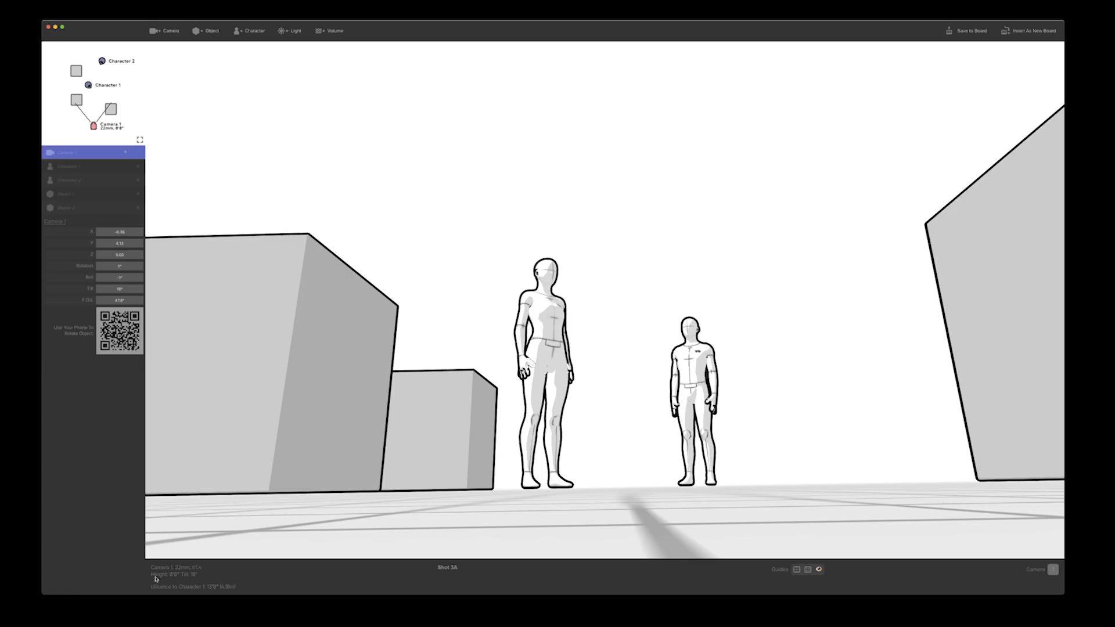
drag(480, 275, 498, 393)
key(r)
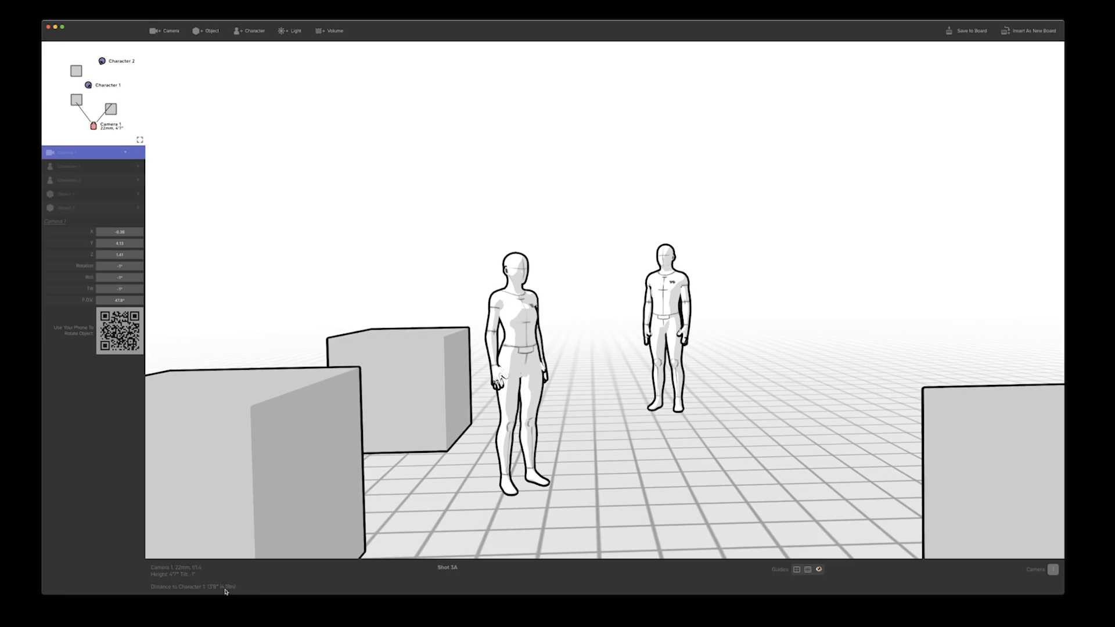
Preview the center guide and the rule-of-thirds guide over the shot, reframing the camera slightly, and hide both guides again
drag(622, 276, 591, 331)
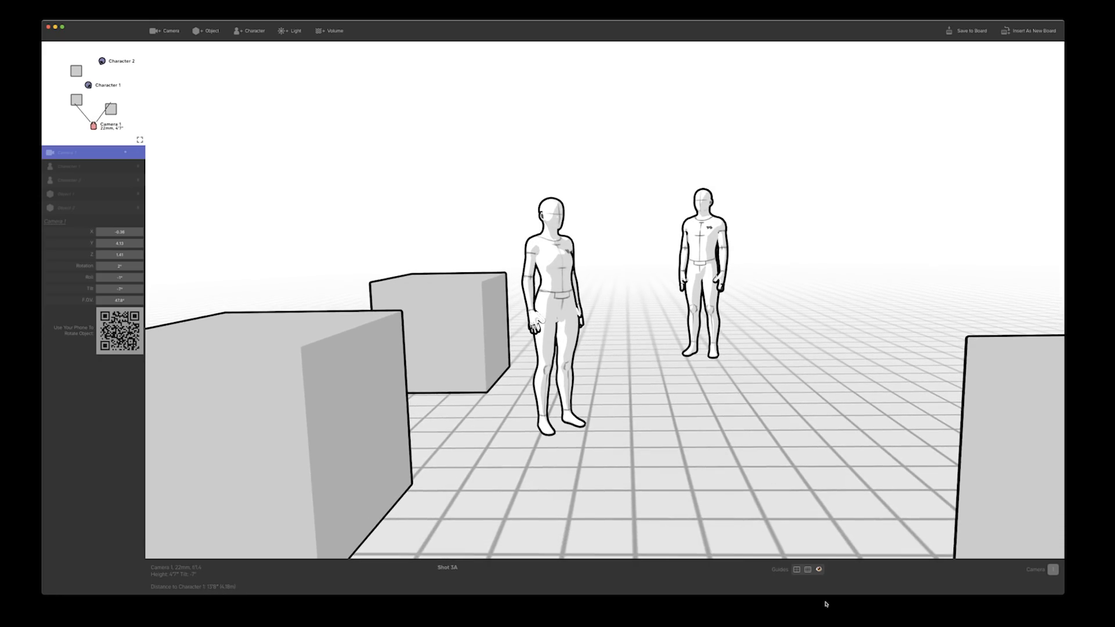
click(797, 569)
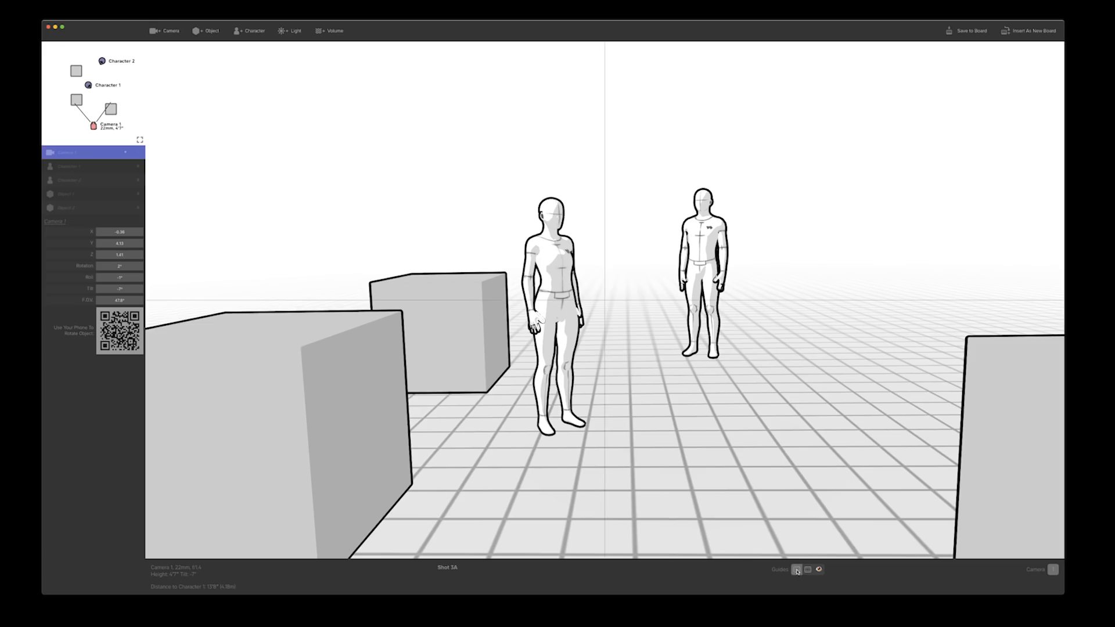
drag(669, 436, 696, 429)
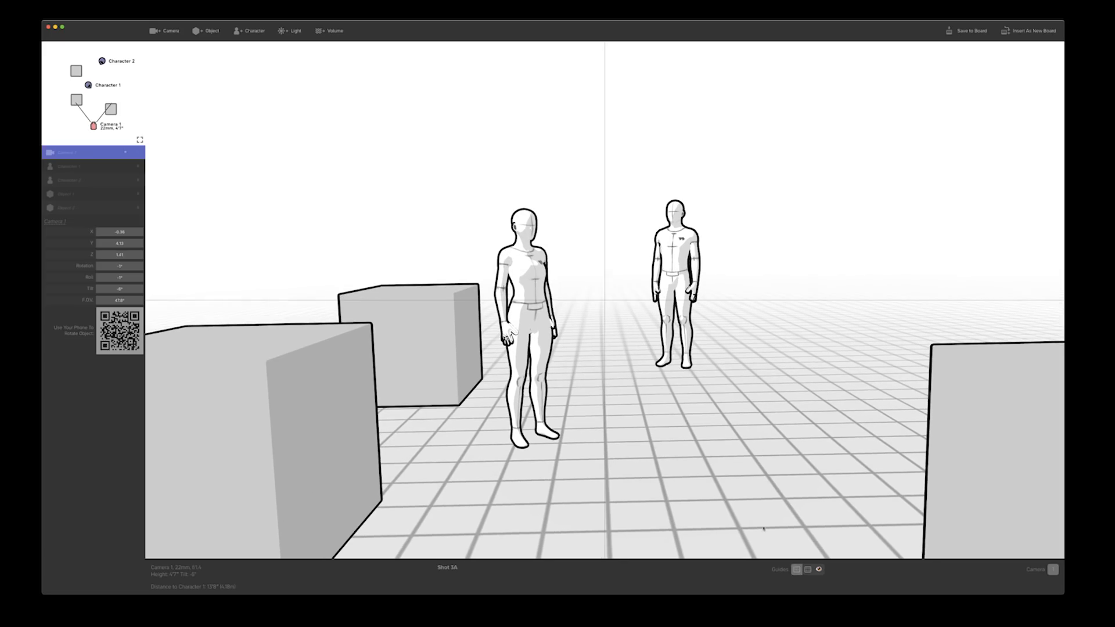
click(798, 572)
click(807, 571)
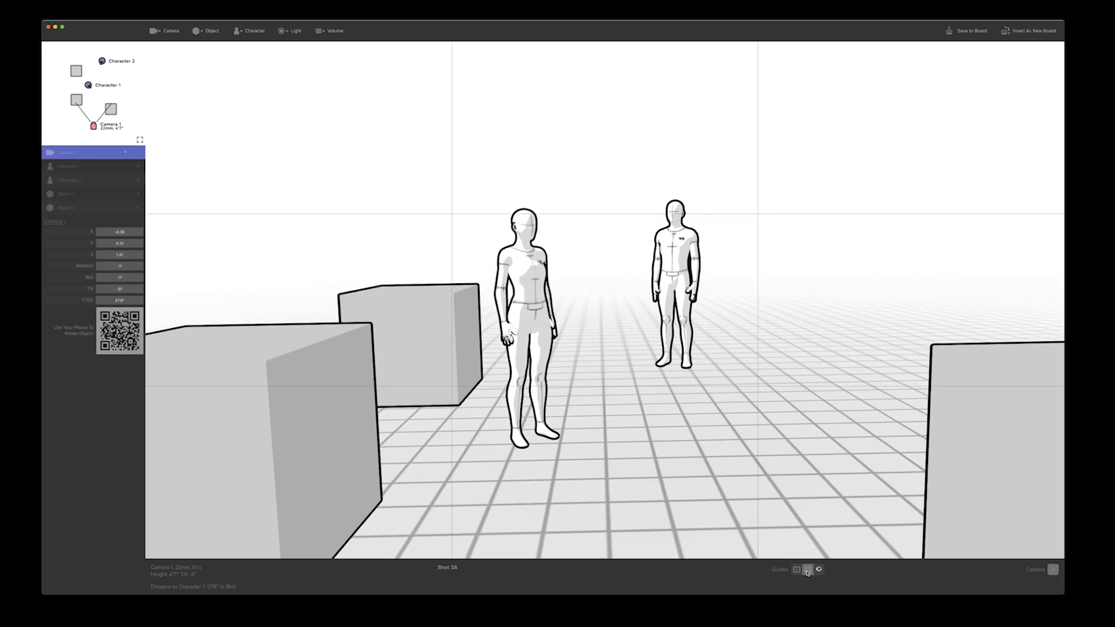
click(808, 571)
Show the horizontal eyeline guides, tilt the camera to compare them with the characters' heads, and hide the guides
click(818, 570)
drag(804, 553, 748, 303)
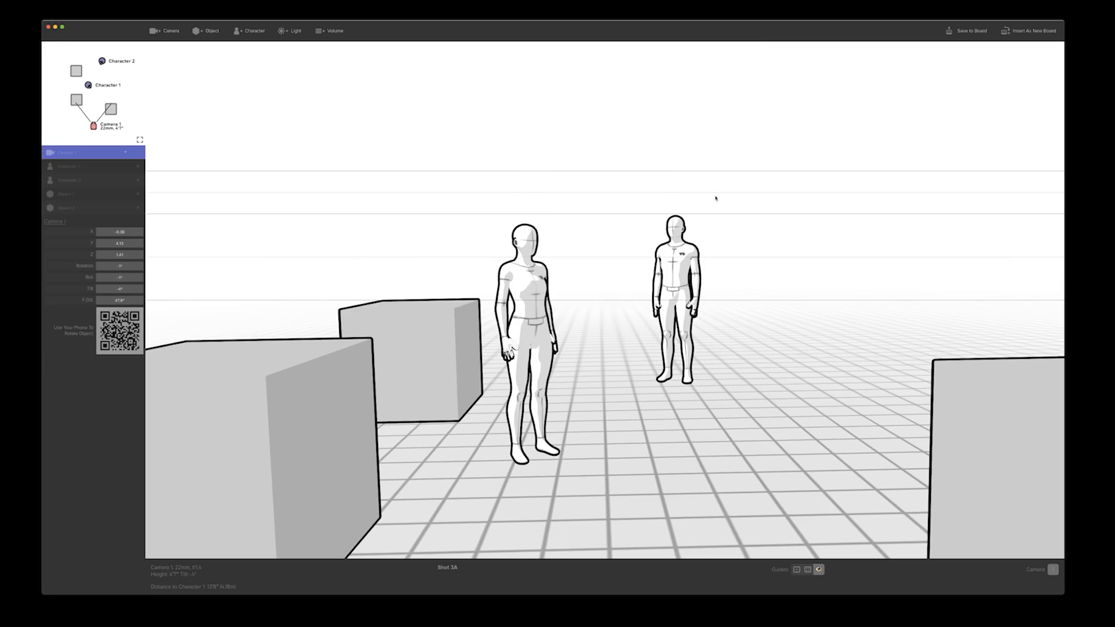
drag(697, 202, 648, 399)
click(819, 570)
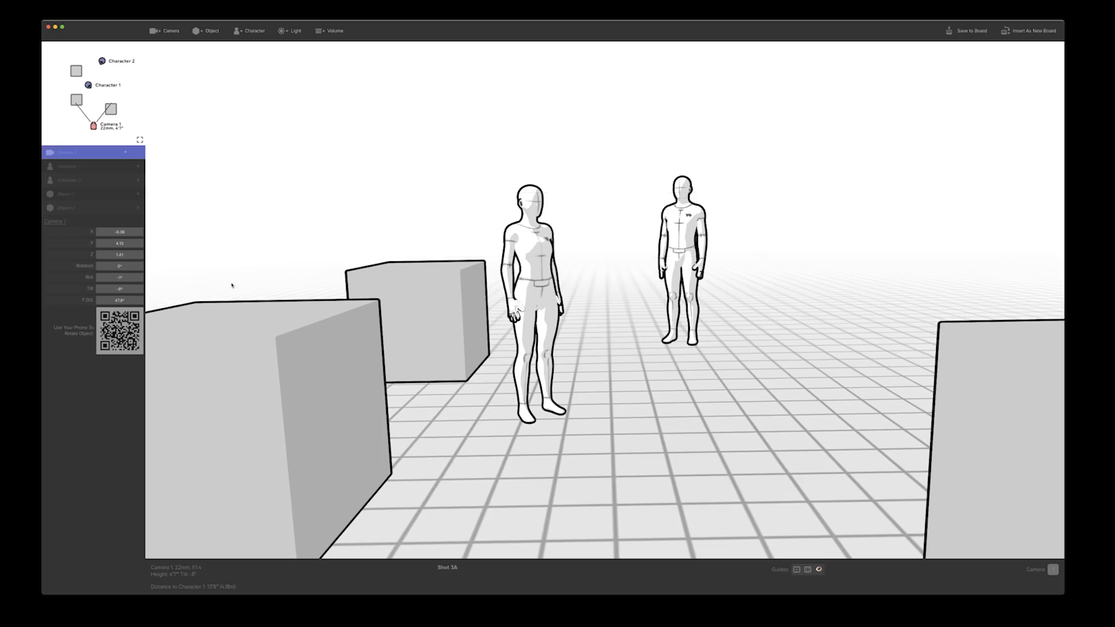
Pan and tilt the camera, and move it forward, back and sideways so both characters stand between the front boxes
mouse_move(363, 175)
mouse_down()
mouse_move(341, 194)
mouse_move(346, 182)
mouse_up()
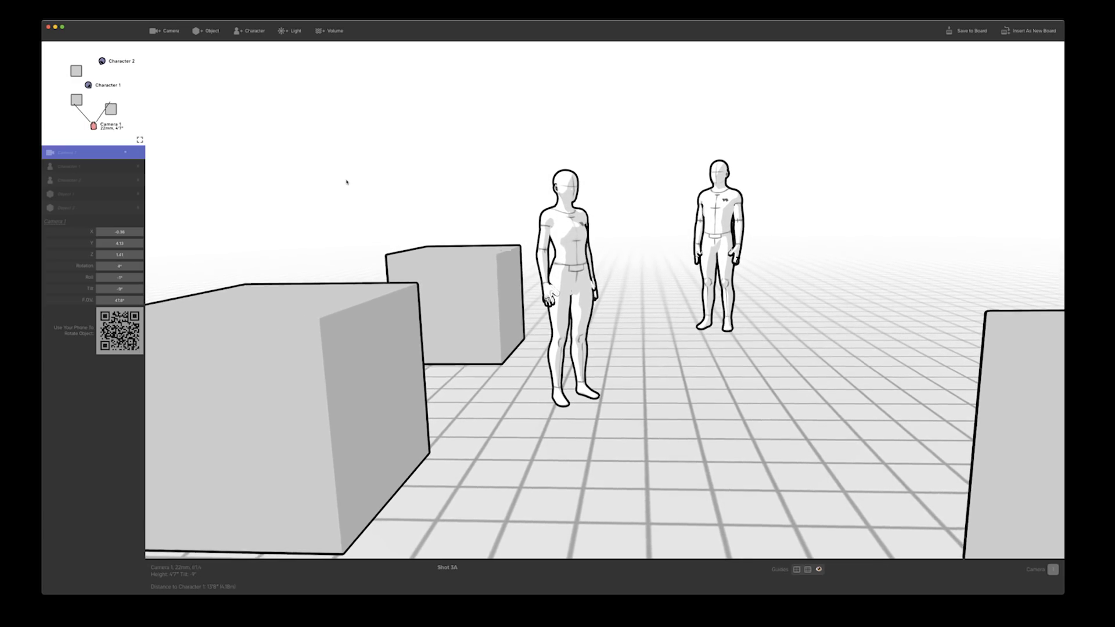
key(w)
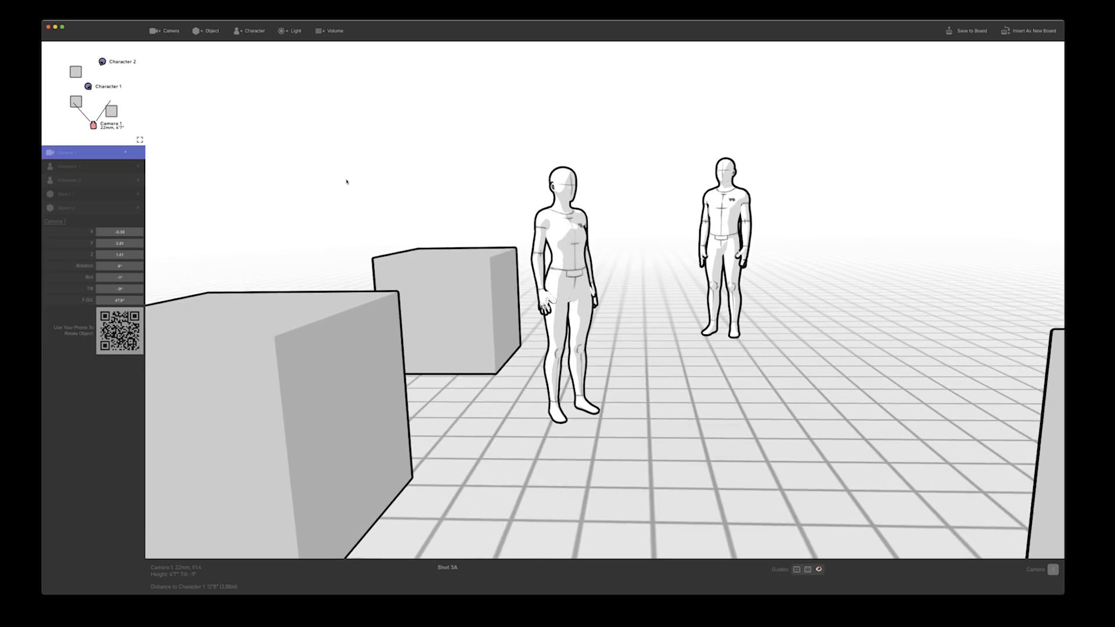
key(s)
key(a)
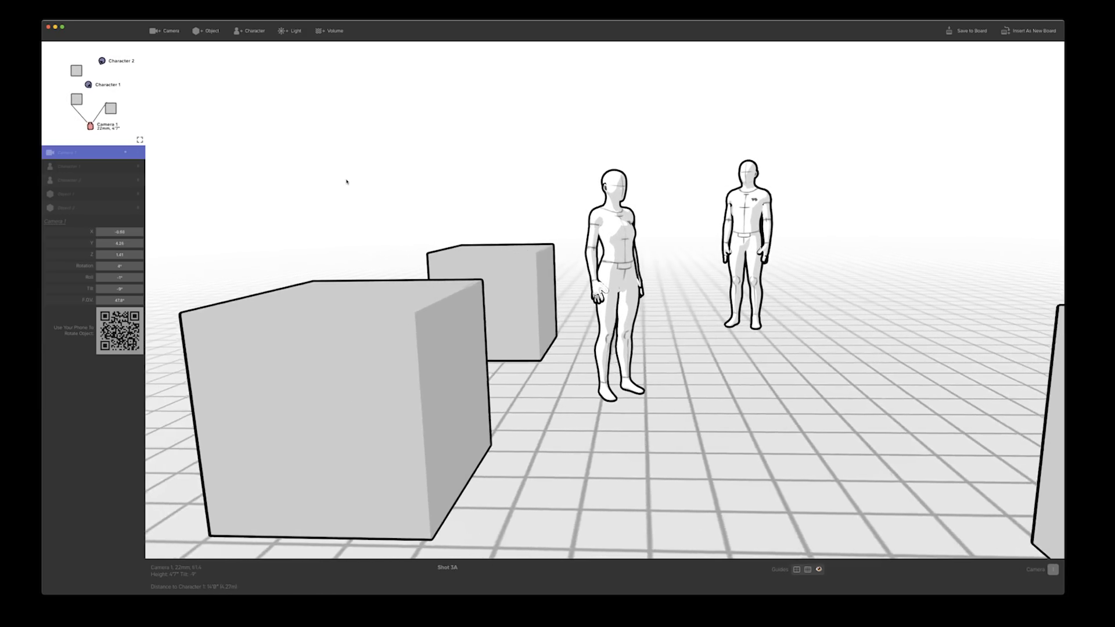
key(d)
Raise the camera and lower it to a height of 3'11"
key(r)
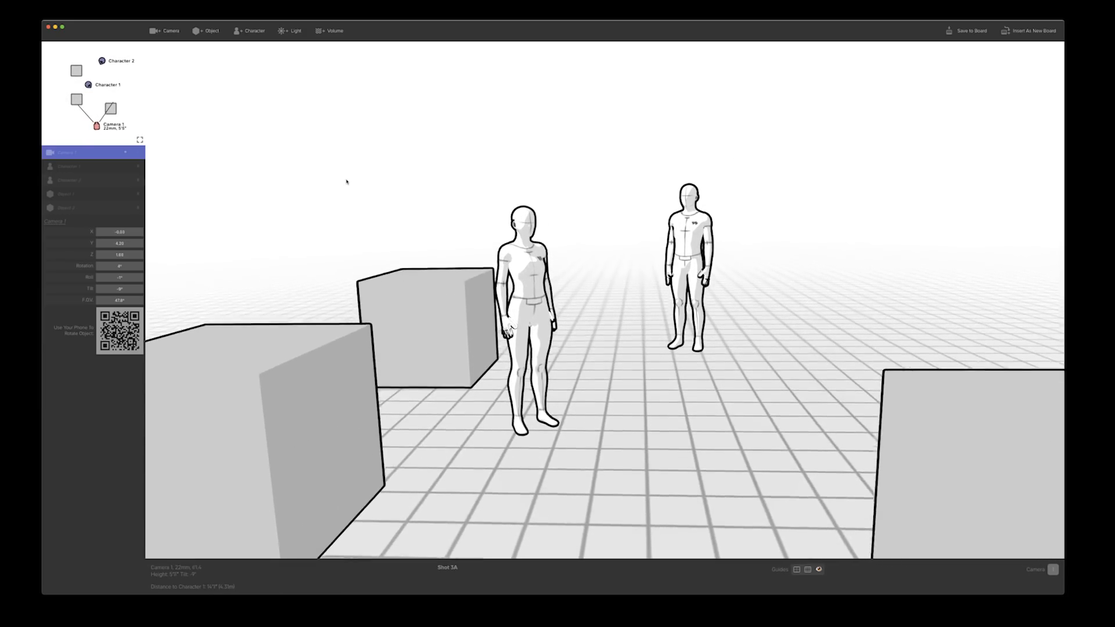
key(f)
key(r)
key(f)
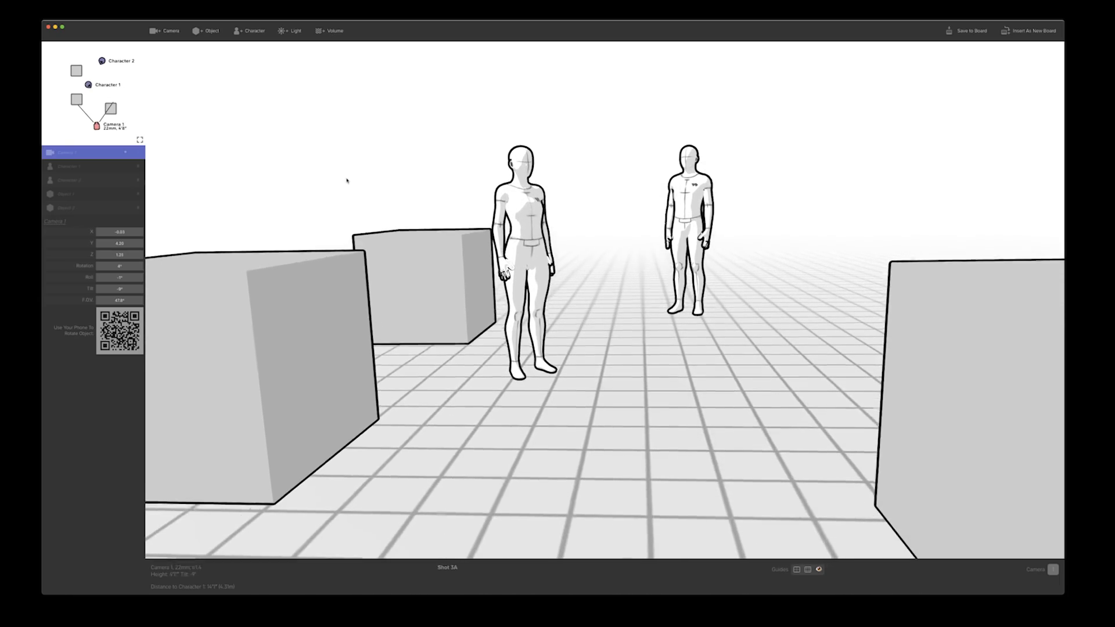
Roll the camera both ways, level it to 0° roll, and adjust its tilt slightly upward
key(x)
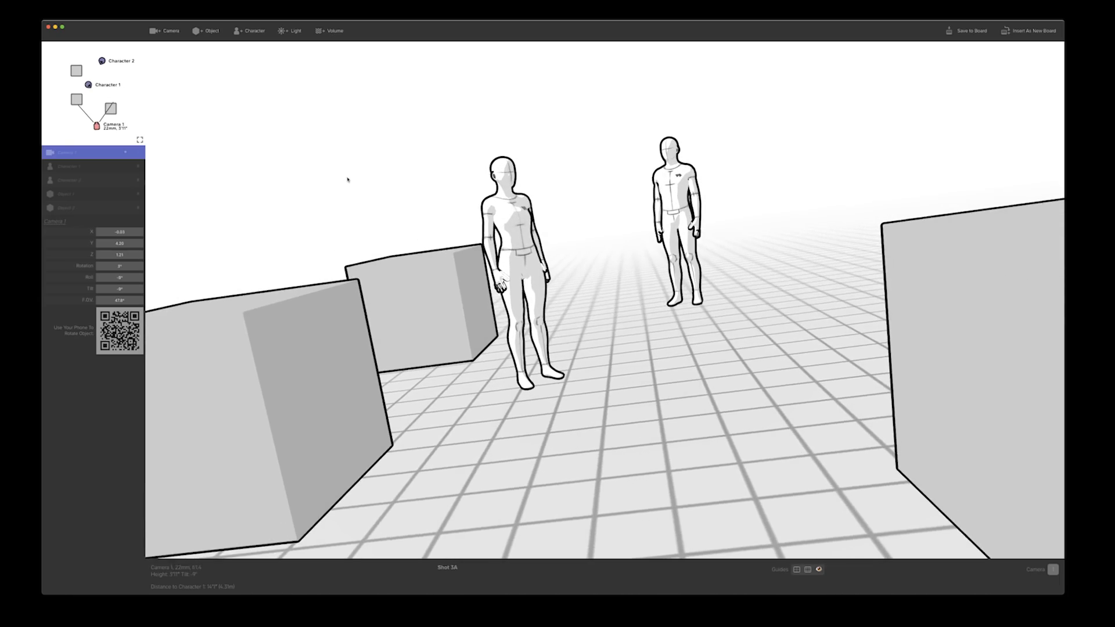
key(z)
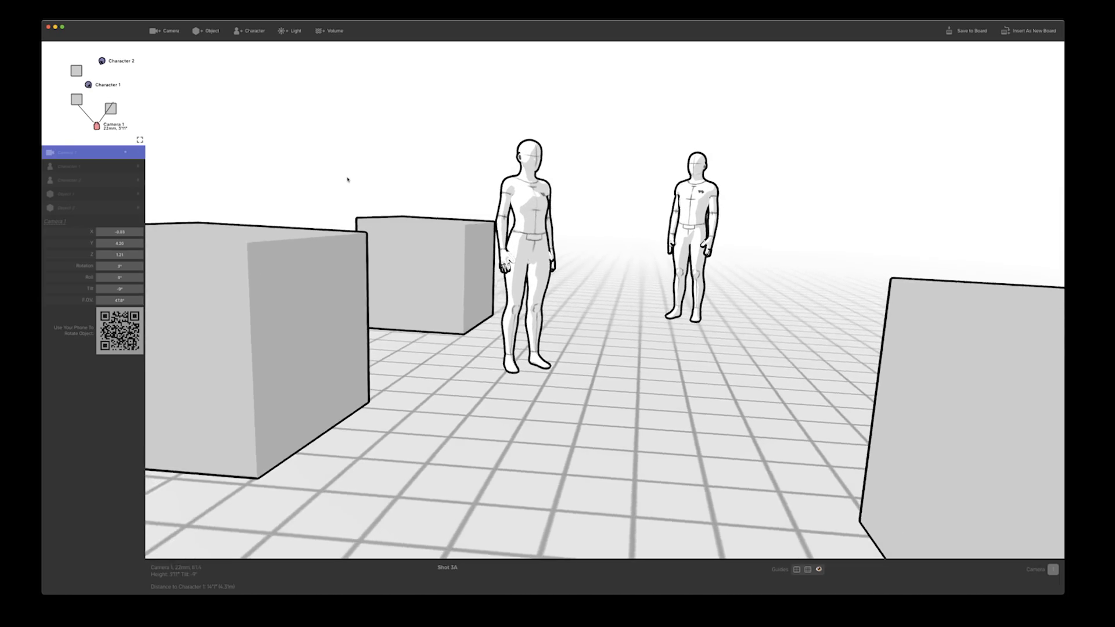
key(x)
key(x)
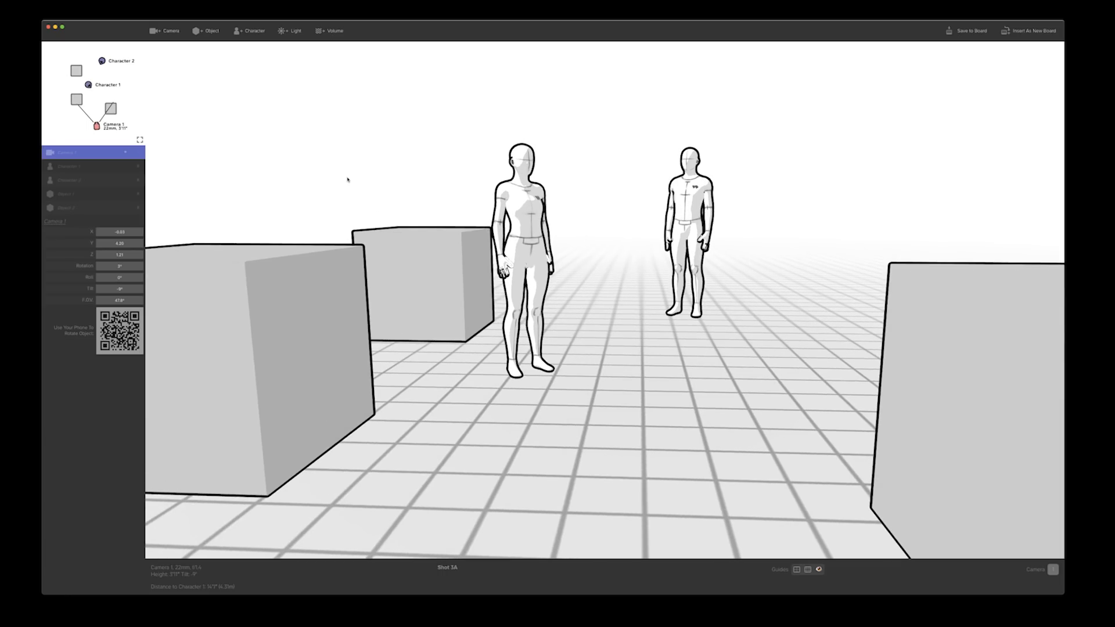
drag(347, 180, 353, 167)
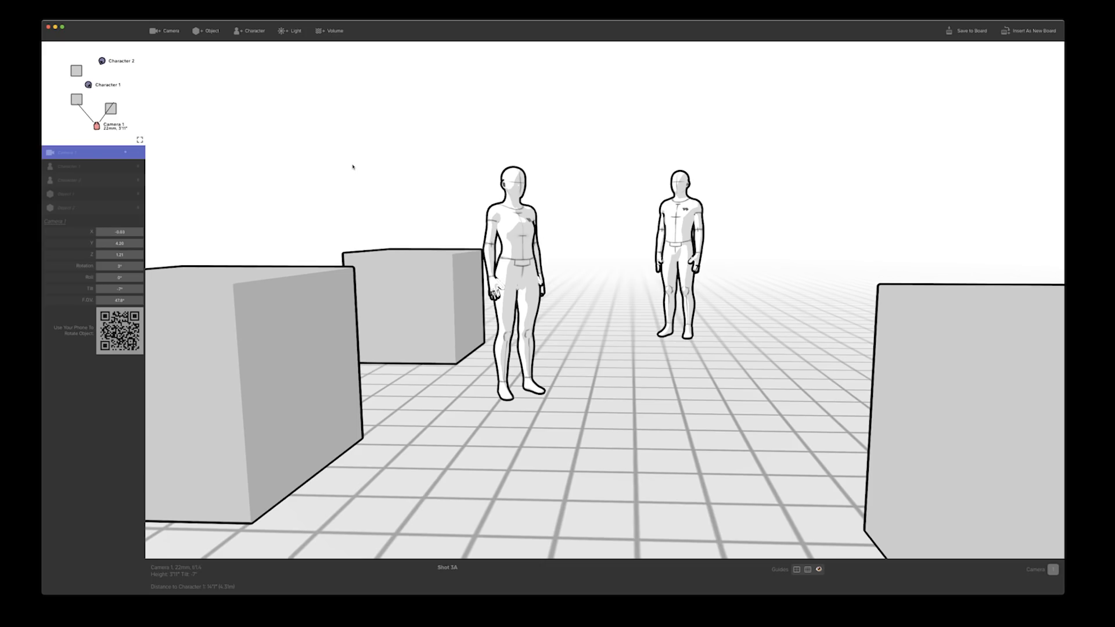
Narrow the field of view from a 24 mm lens to 85 mm and 100 mm, reframing on Character 1's upper body
scroll(329, 192, up, 5)
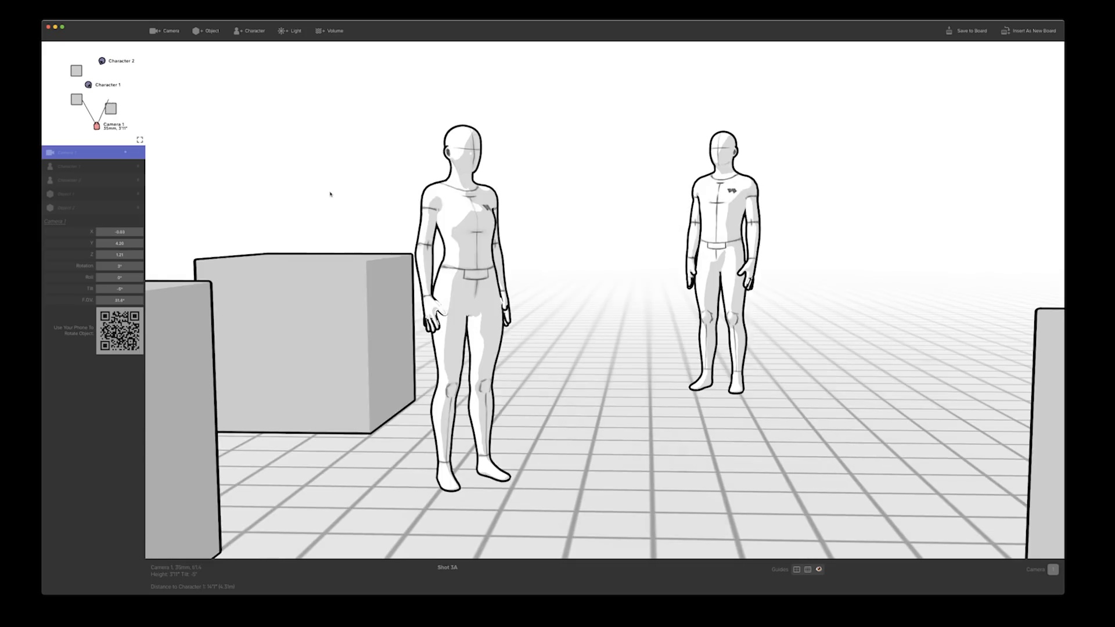
scroll(329, 194, up, 6)
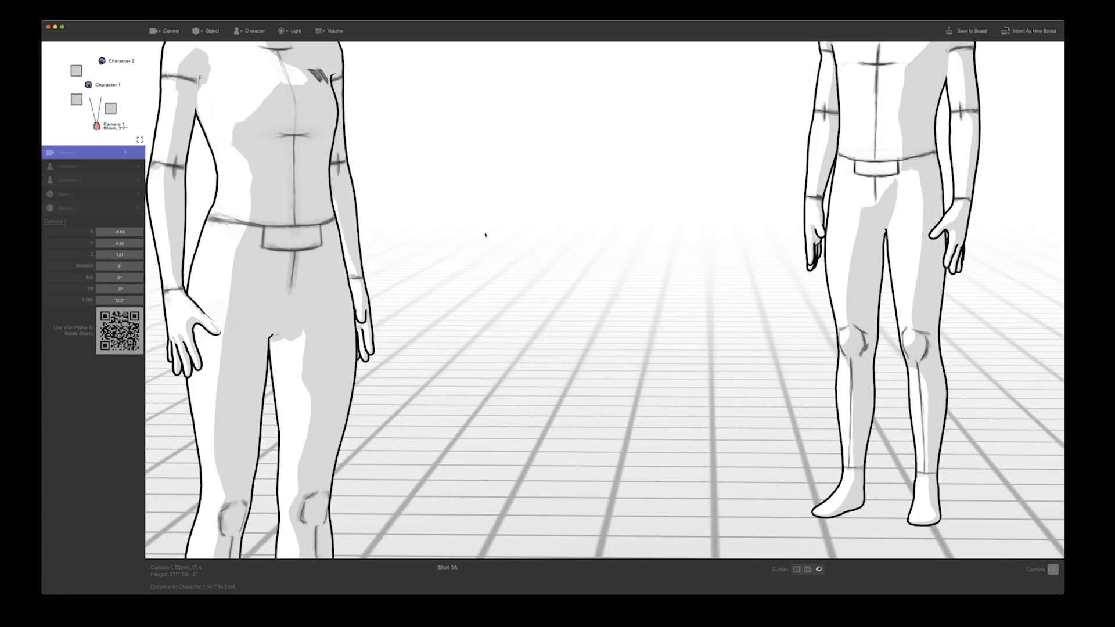
drag(485, 235, 462, 201)
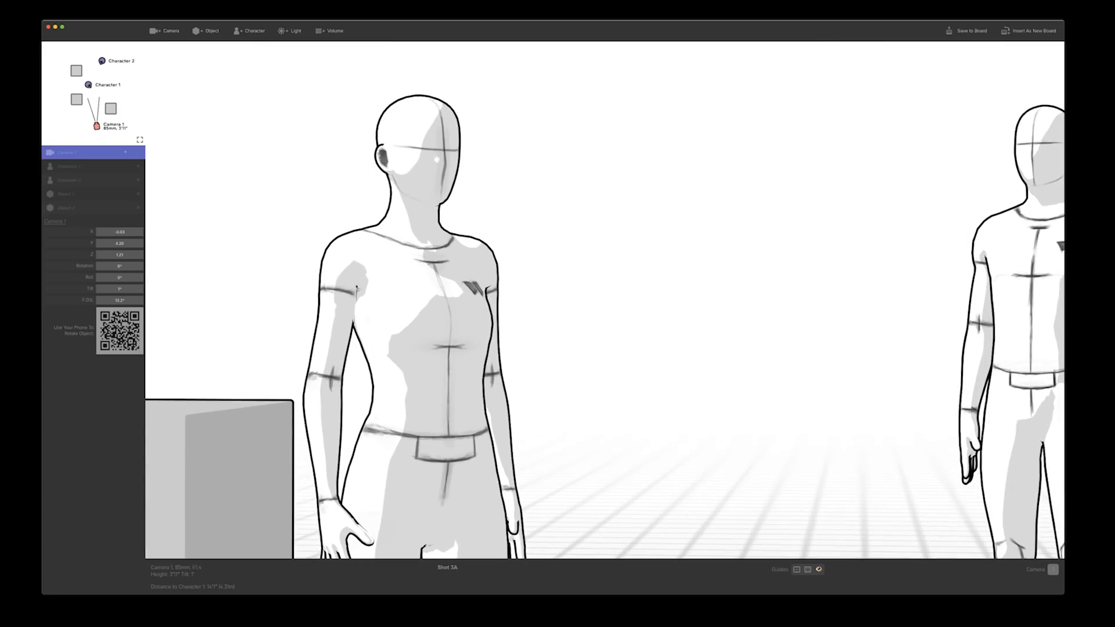
key(bracketright)
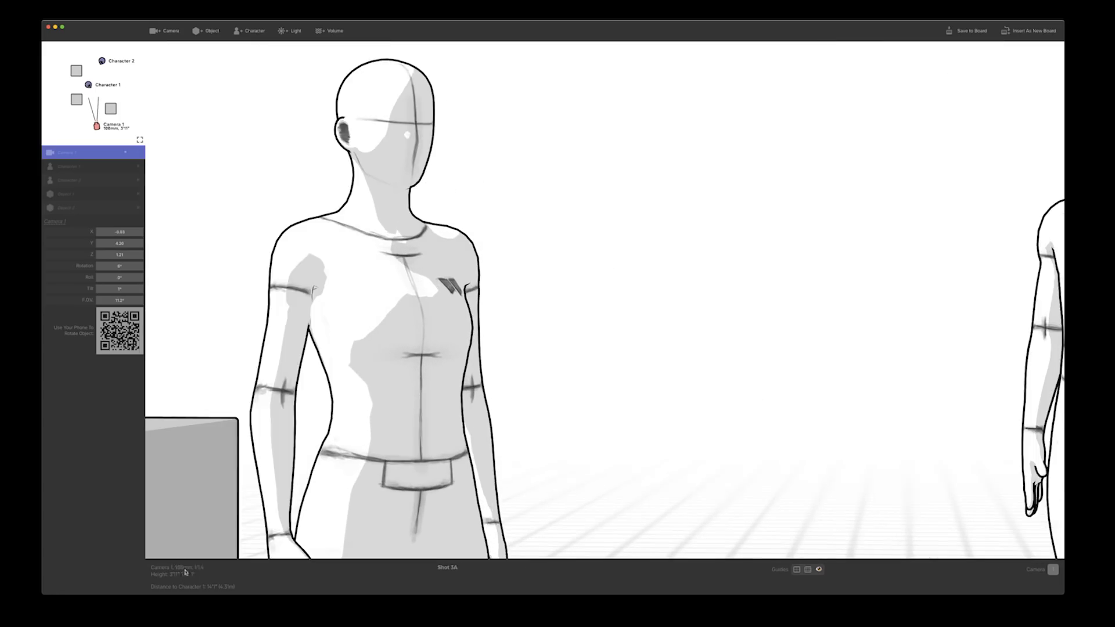
key(bracketright)
mouse_move(565, 386)
mouse_down()
mouse_move(553, 366)
mouse_move(558, 374)
mouse_up()
Widen the lens through 35 mm and 22 mm to 12 mm, reframing to keep both characters and the boxes in view
key(bracketleft)
key(bracketleft)
key(bracketleft)
key(bracketleft)
key(bracketleft)
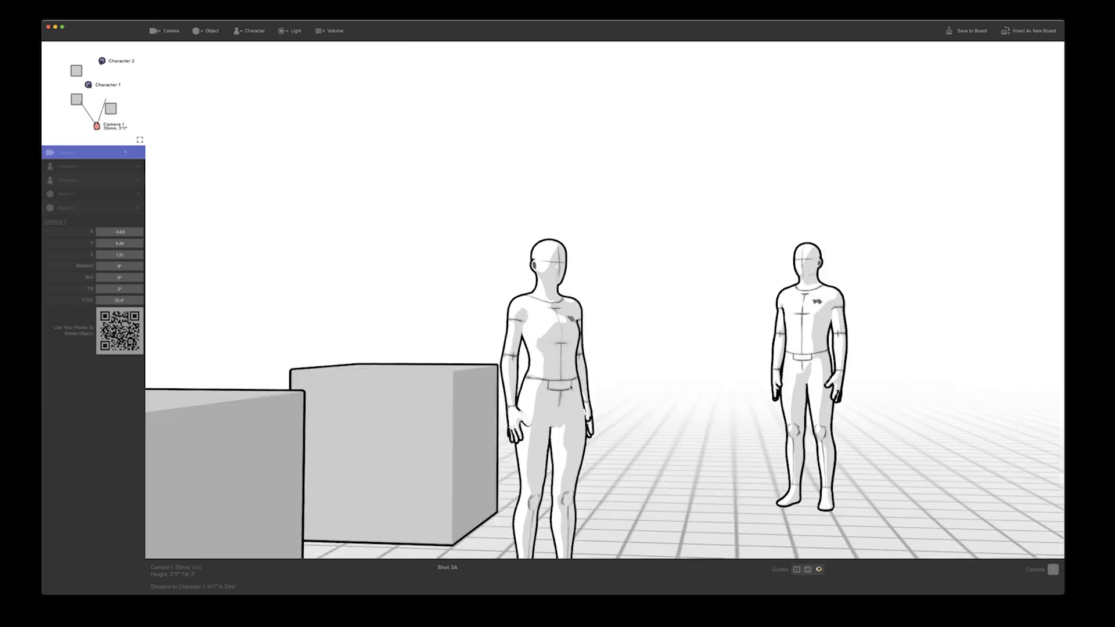
key(bracketleft)
drag(424, 302, 498, 352)
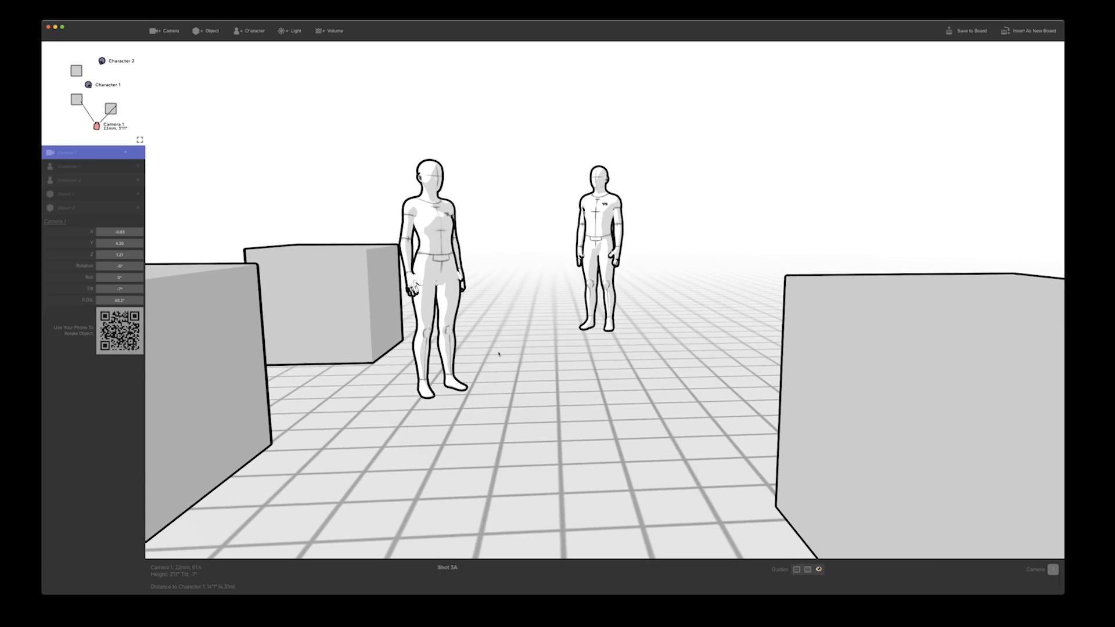
key(bracketleft)
key(bracketleft)
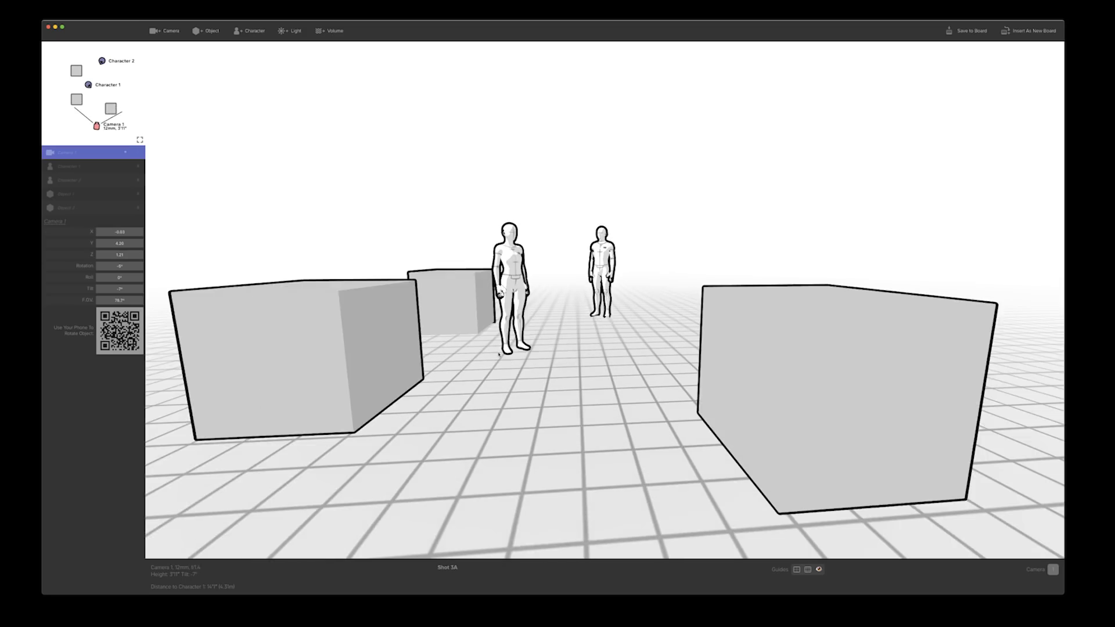
Try longer lens presets, settle on a 24 mm lens, and tilt the camera down to frame both characters between the boxes
key(bracketright)
key(bracketright)
key(bracketright)
key(bracketright)
key(bracketright)
key(bracketright)
key(bracketright)
drag(498, 352, 442, 261)
key(bracketright)
key(bracketleft)
key(bracketleft)
key(bracketleft)
key(bracketleft)
key(bracketleft)
key(bracketleft)
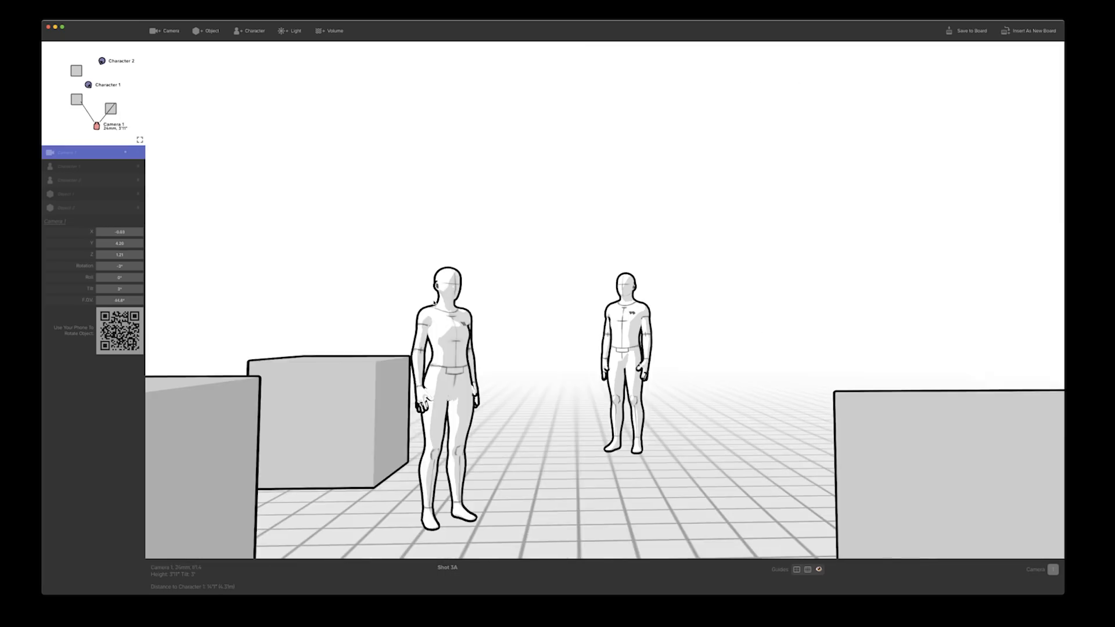
drag(435, 308, 414, 350)
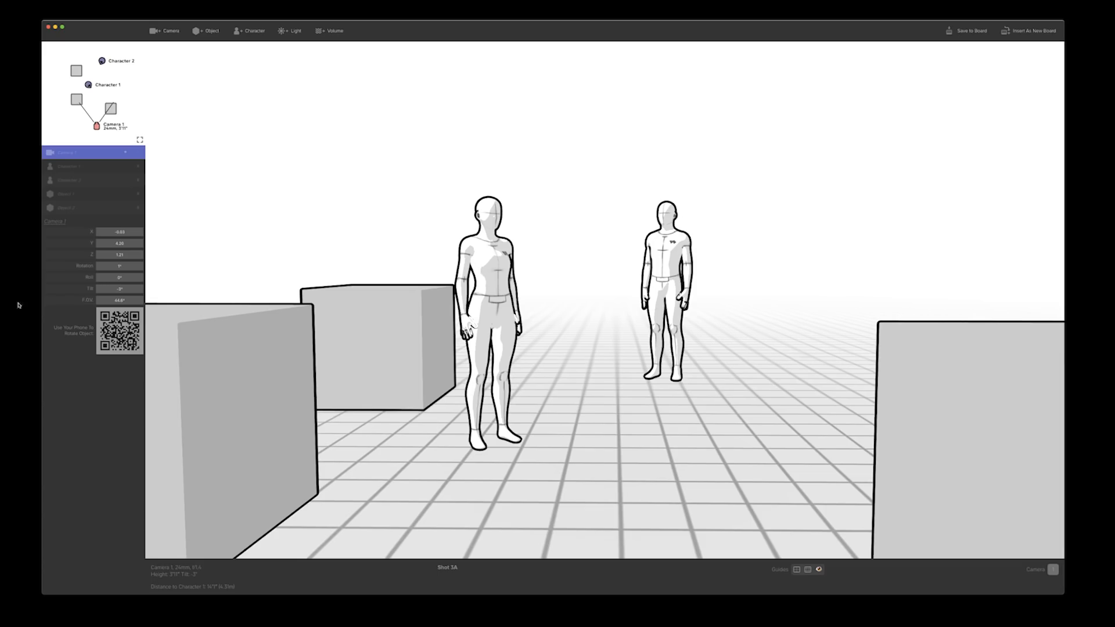
Shift Character 1 slightly left, duplicate it, and place the copy in front and to the right of Character 2
mouse_move(479, 308)
mouse_down()
mouse_move(505, 307)
mouse_move(439, 309)
mouse_move(465, 316)
mouse_up()
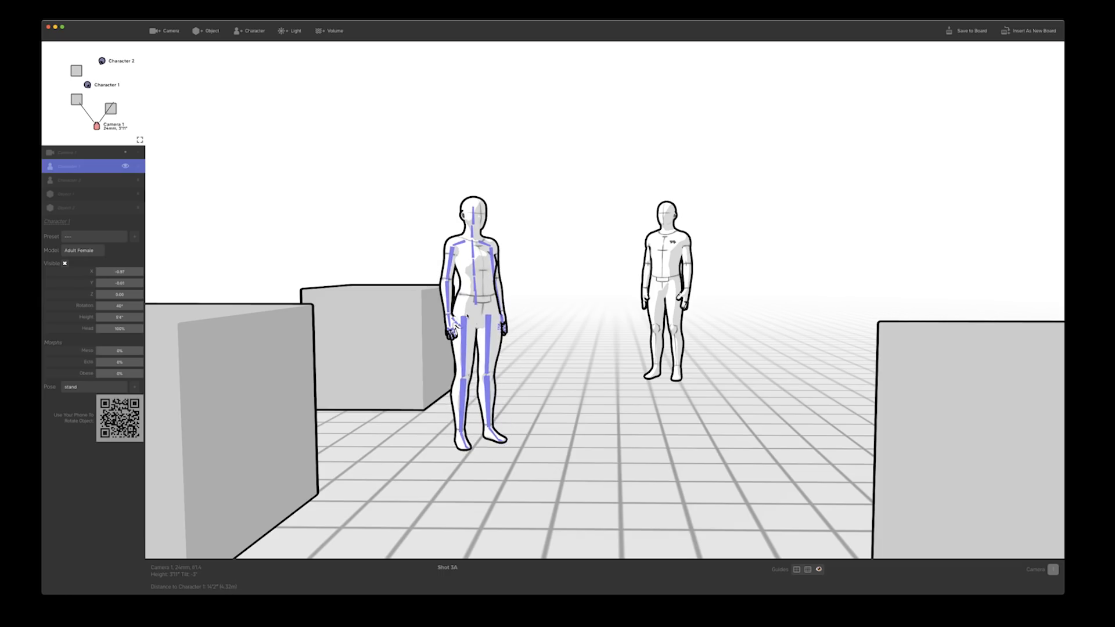
key(super+d)
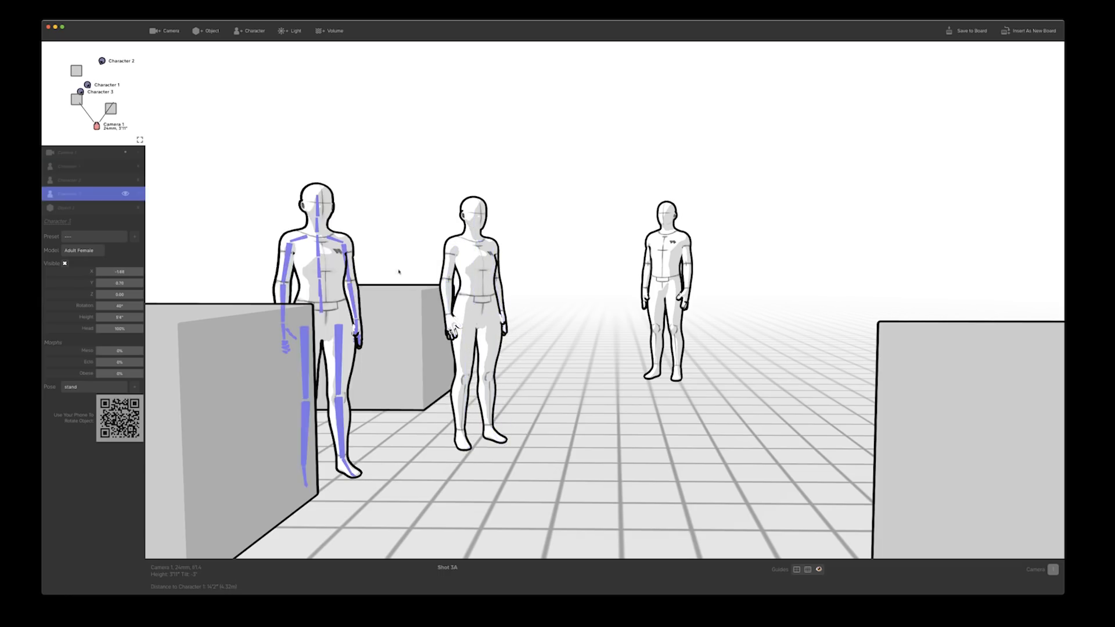
drag(324, 283, 750, 283)
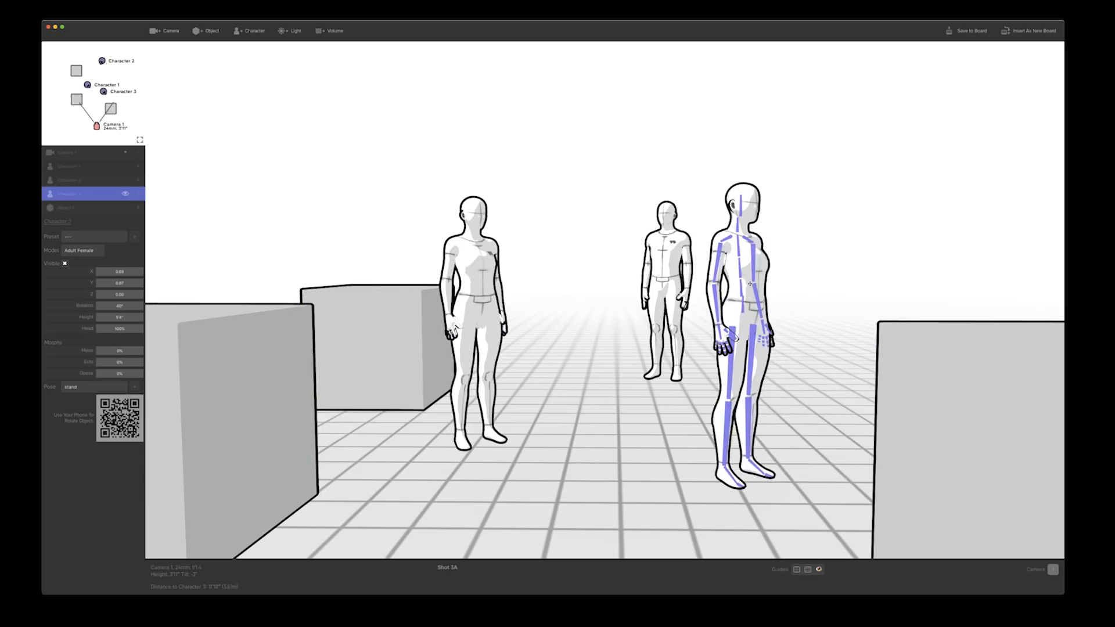
Duplicate the rear box behind Character 1 and place the copy between Character 1 and Character 2
click(373, 318)
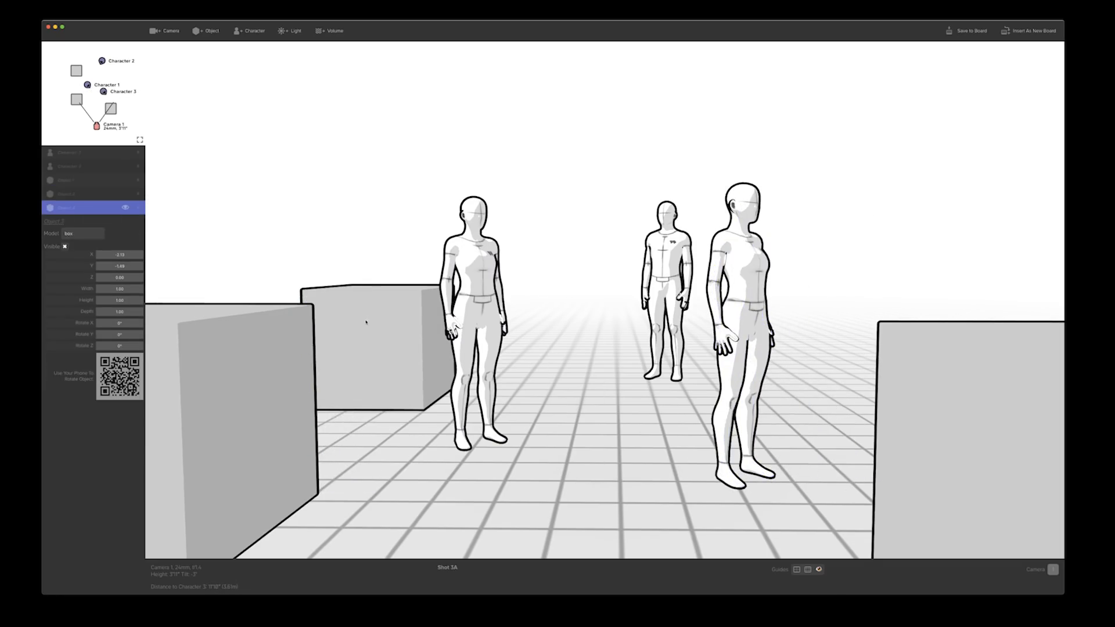
drag(366, 323, 560, 344)
click(764, 293)
key(super+d)
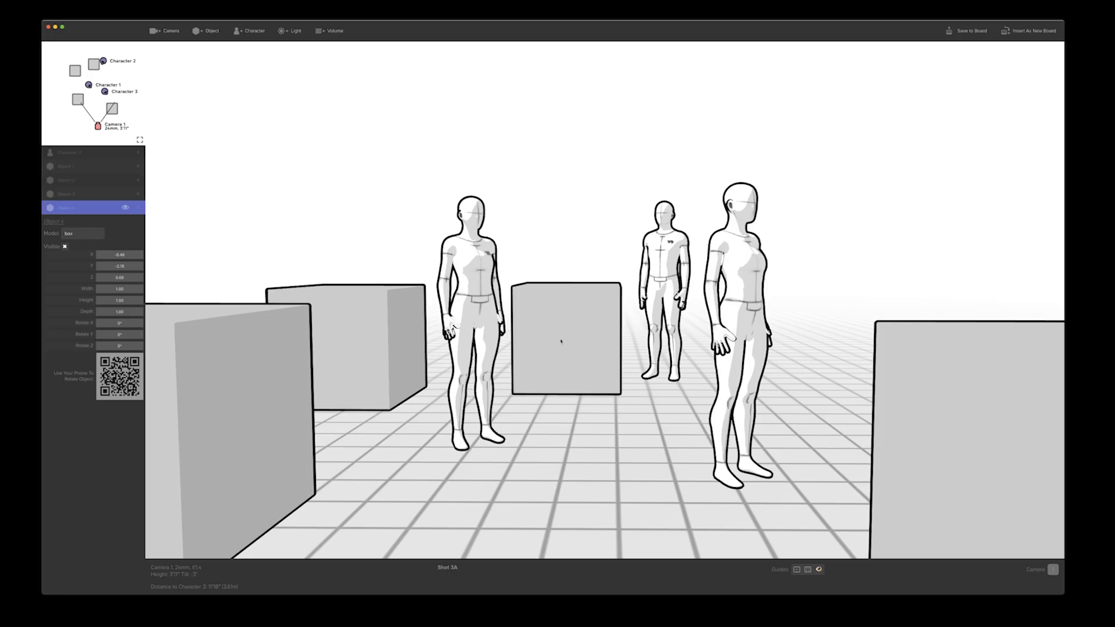
drag(561, 342, 559, 351)
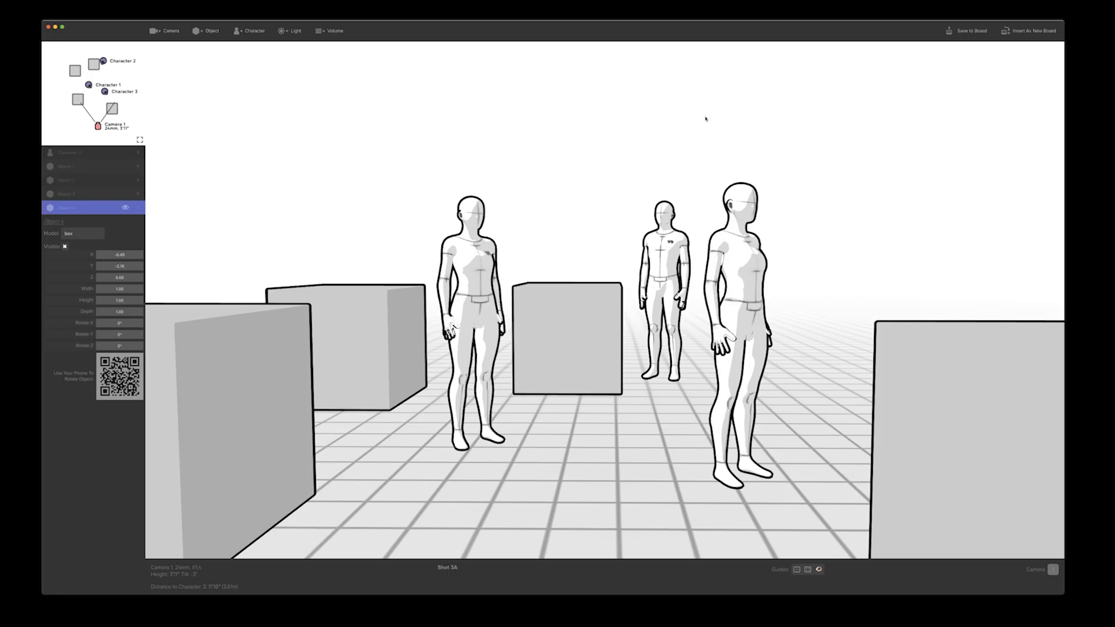
Insert the arranged scene as a new board and close the Shot Generator
click(1020, 35)
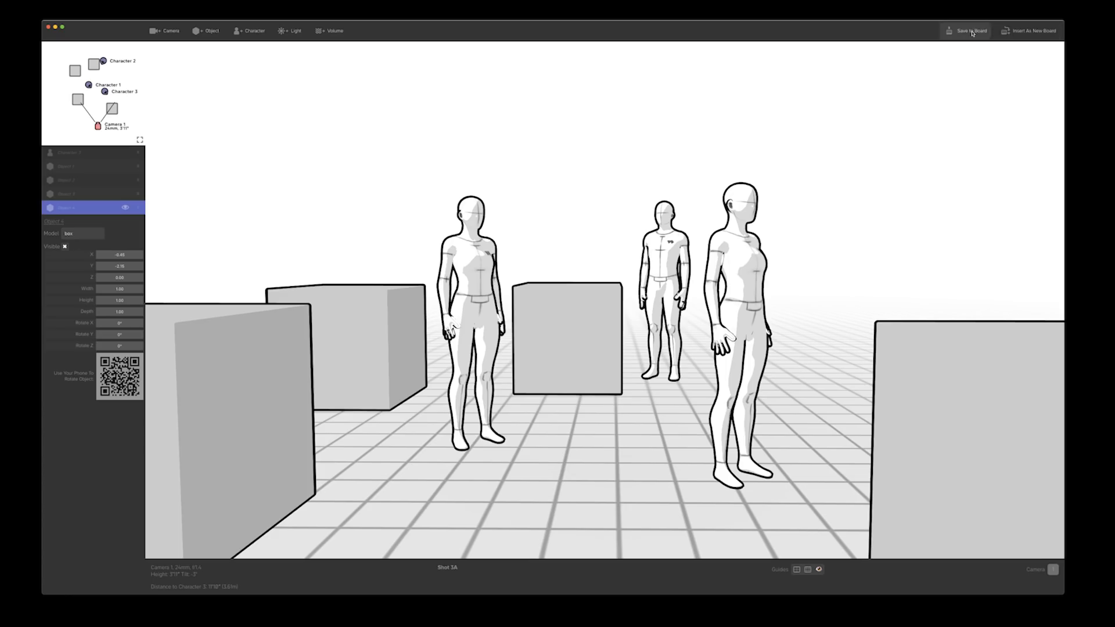
click(50, 28)
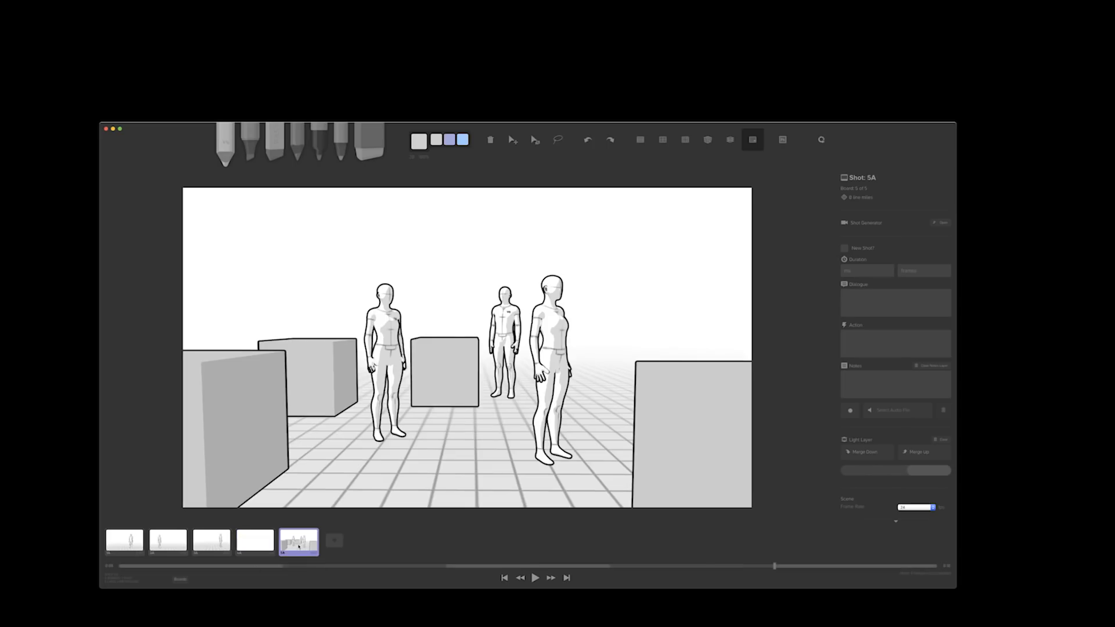
Delete the blank fourth board from the storyboard timeline
click(254, 543)
click(185, 546)
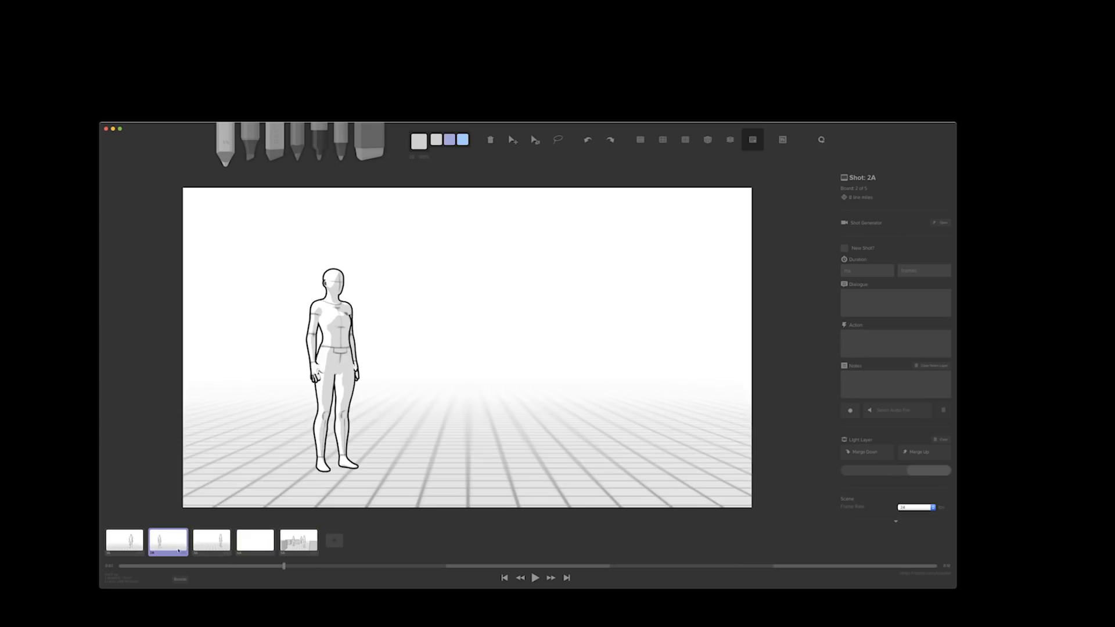
click(246, 546)
key(super+BackSpace)
Step back and forth through the four boards to review the sequence, ending on shot 4A
key(Left)
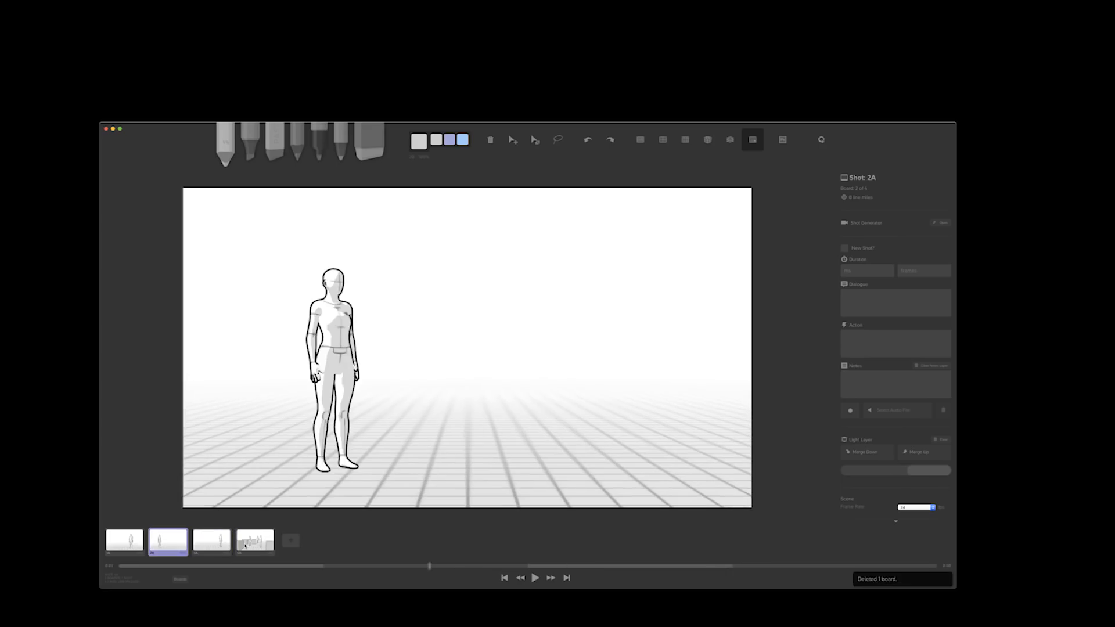
key(Left)
key(Right)
key(Right)
key(Right)
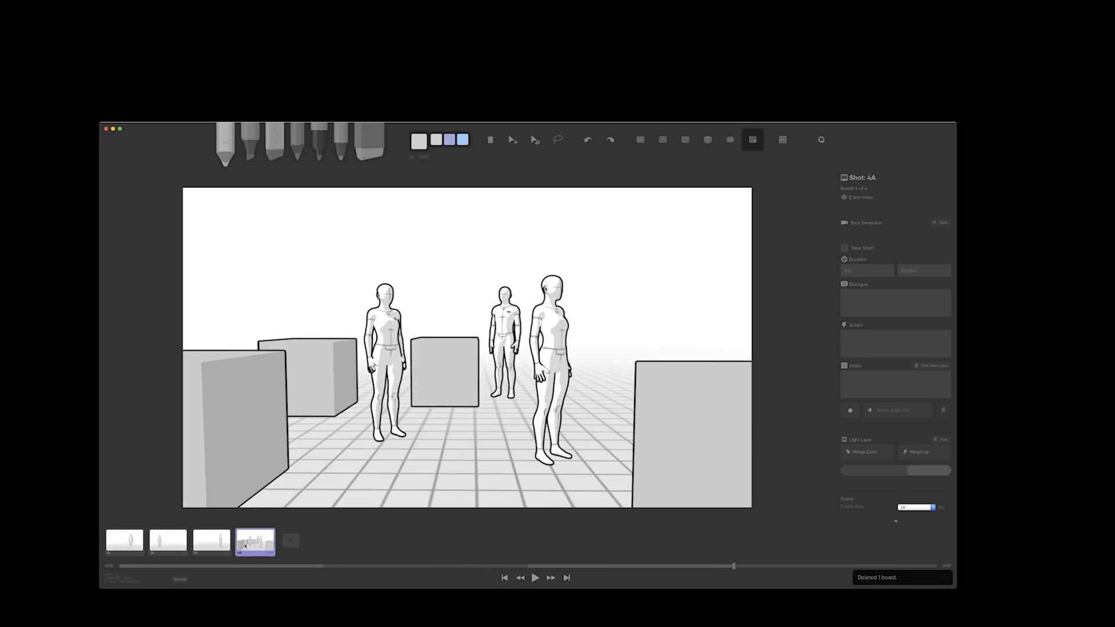
key(Left)
key(Left)
key(Left)
key(Right)
key(Right)
key(Right)
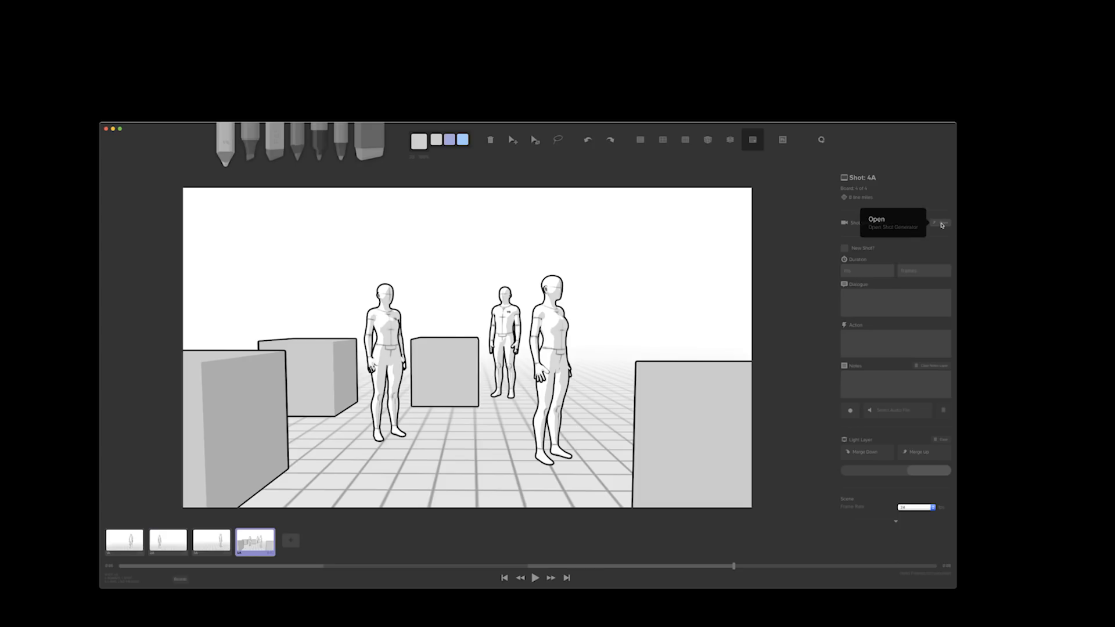
Open shot 4A's scene in the Shot Generator and leave only its camera selected
click(942, 225)
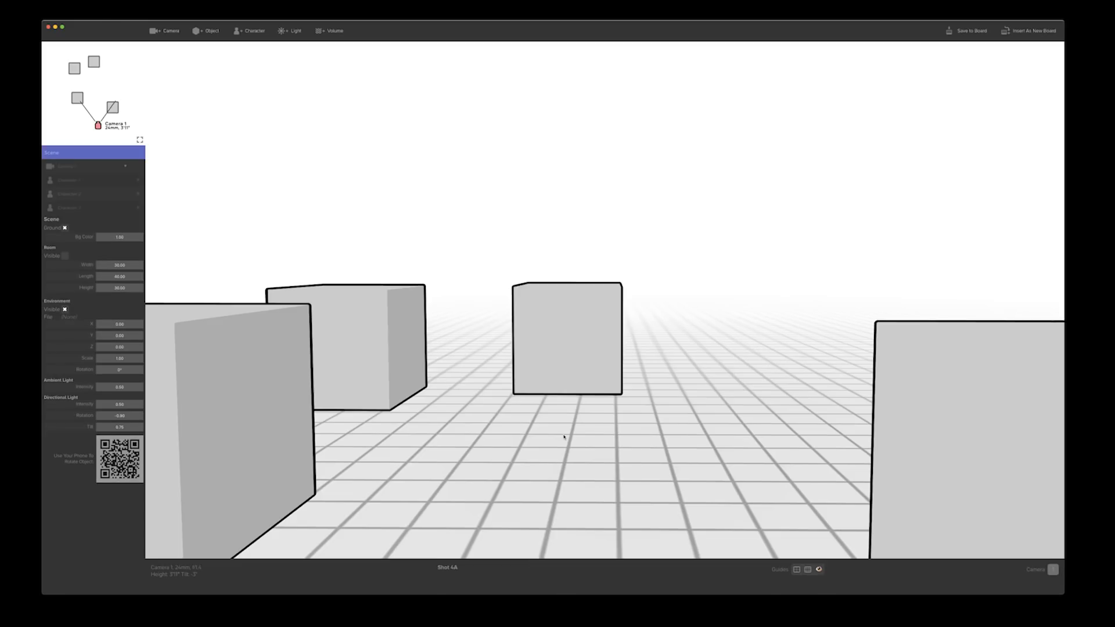
click(553, 368)
click(473, 350)
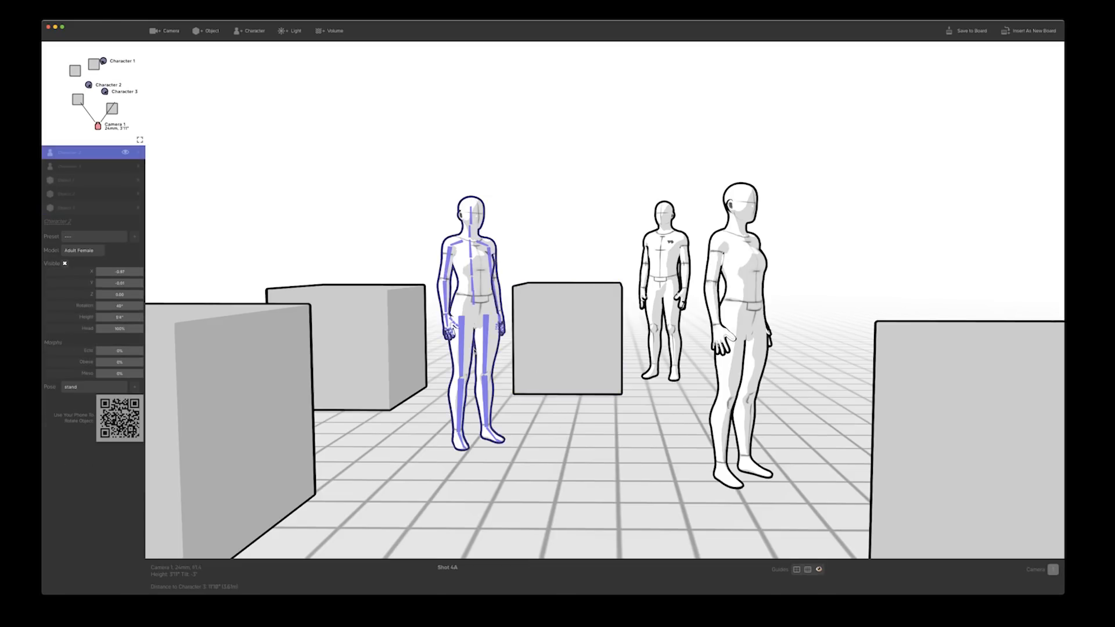
click(560, 455)
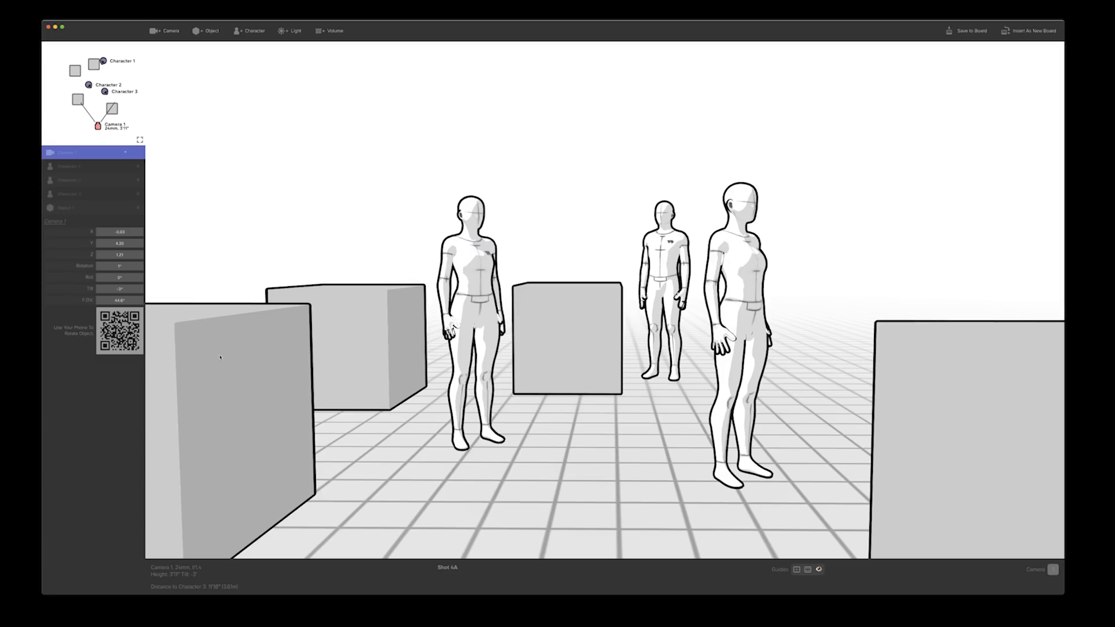
Change the box between Character 2 and Character 1 to the chair model and nudge it slightly sideways
click(583, 350)
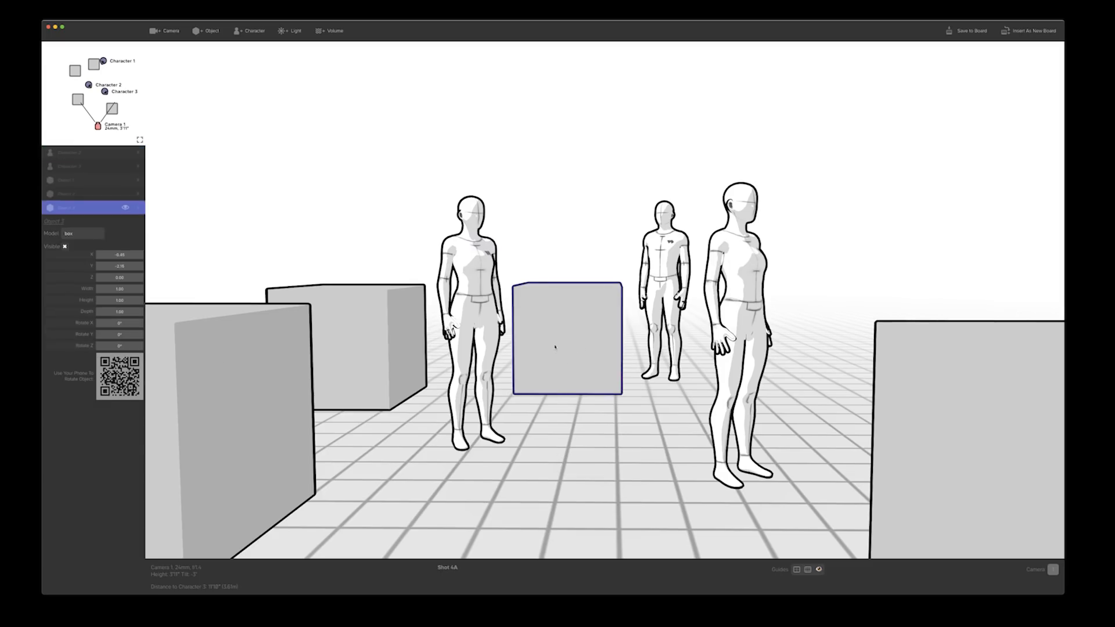
mouse_move(555, 347)
mouse_down()
mouse_move(598, 350)
mouse_move(550, 351)
mouse_up()
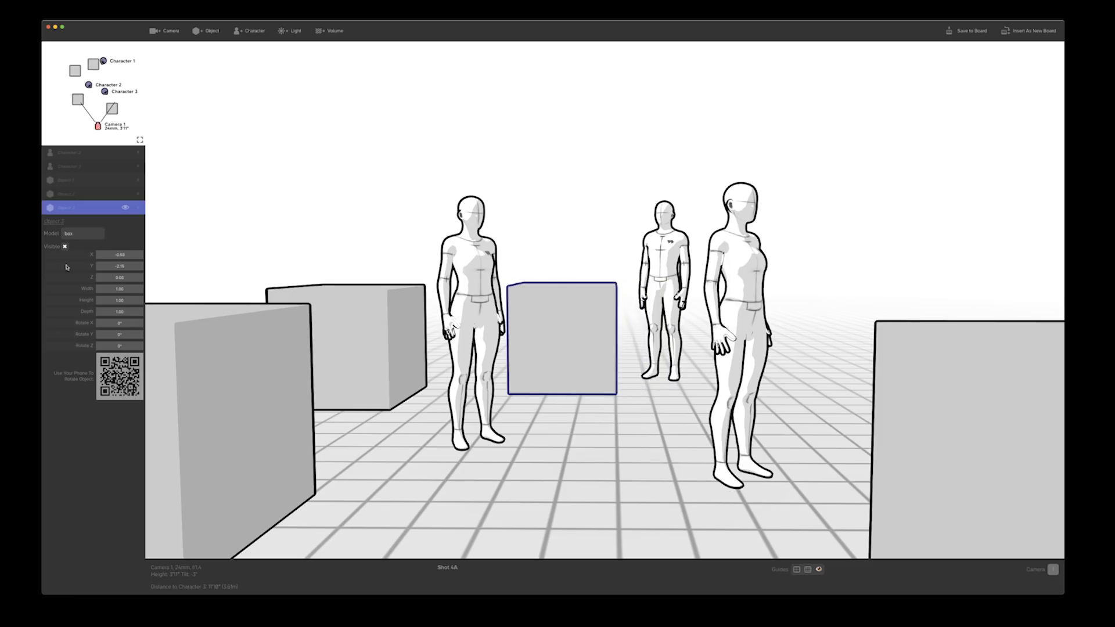
click(75, 233)
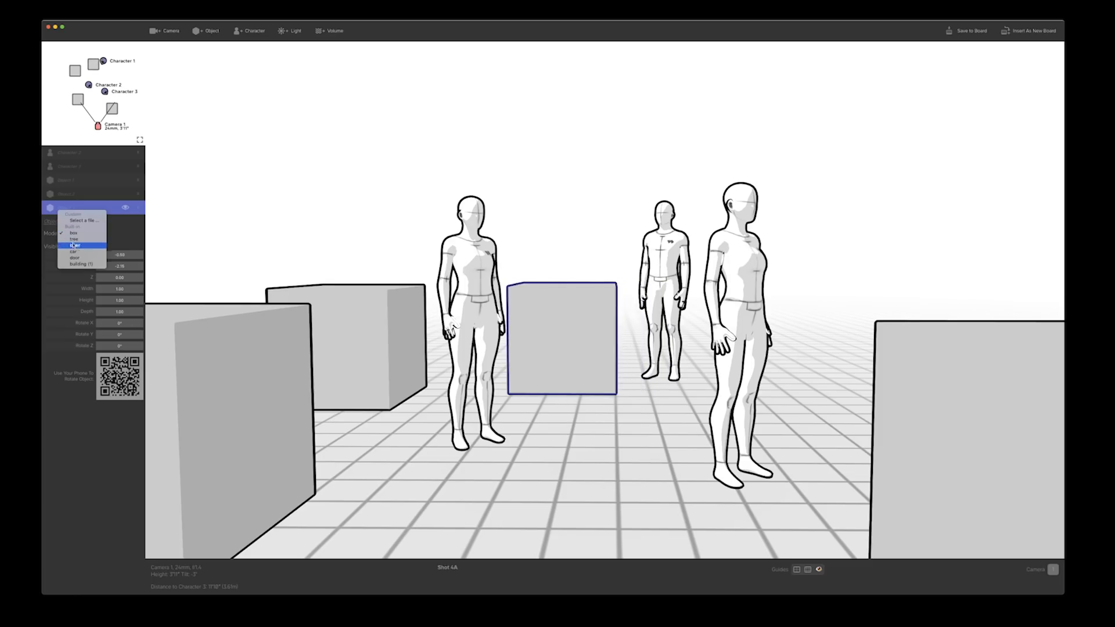
click(46, 238)
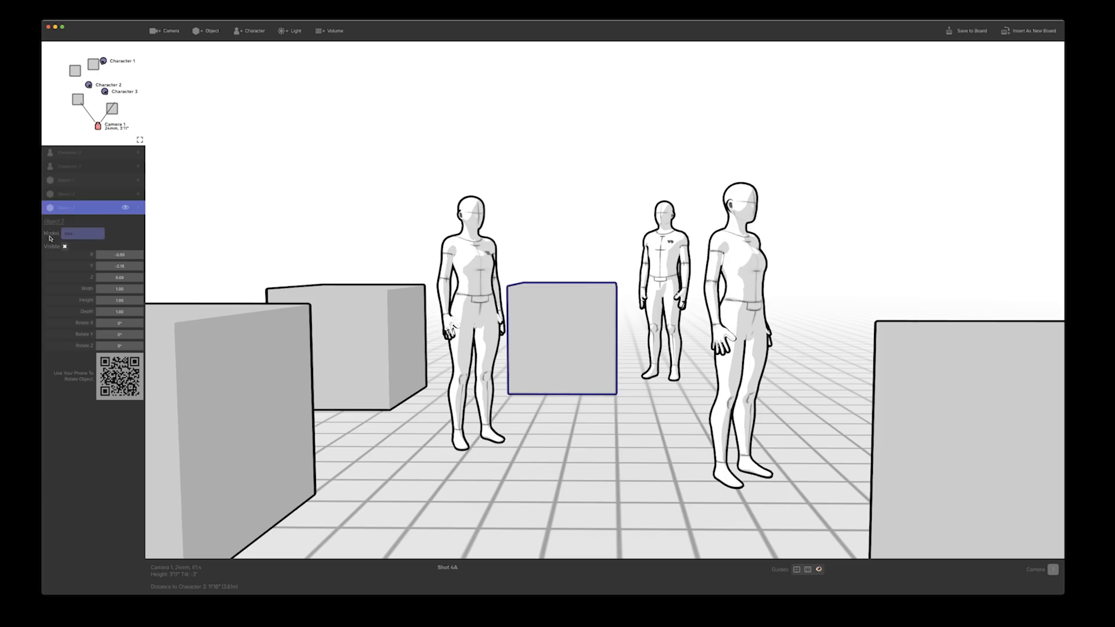
click(71, 234)
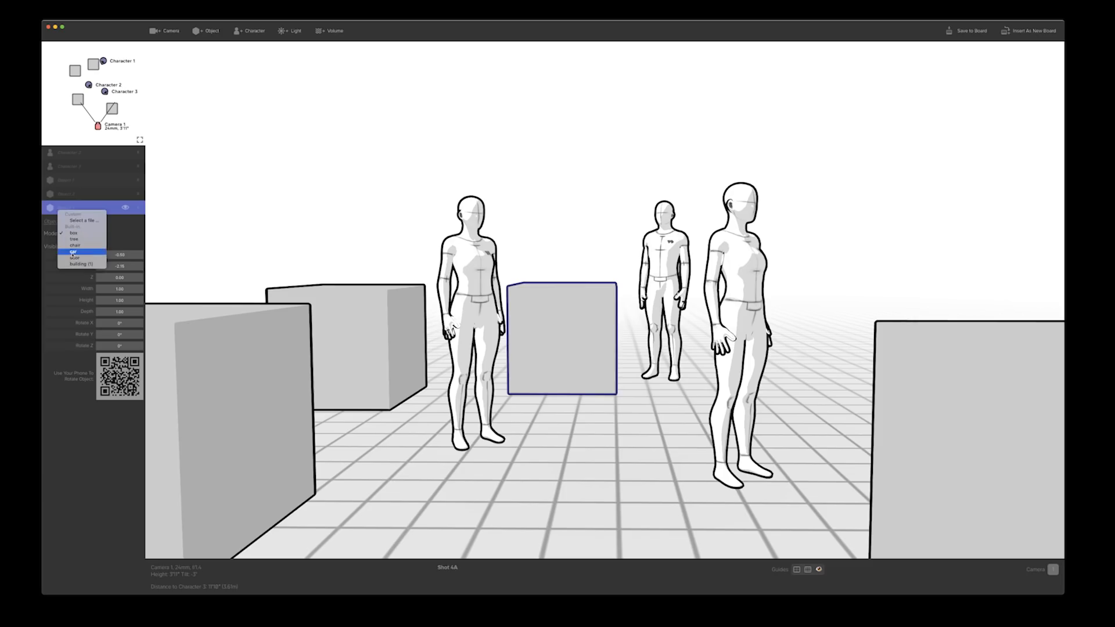
click(74, 246)
drag(568, 338, 567, 338)
Move Character 2 back to the chair and apply the "sit chair" pose
mouse_move(472, 314)
mouse_down()
mouse_move(517, 313)
mouse_move(479, 315)
mouse_up()
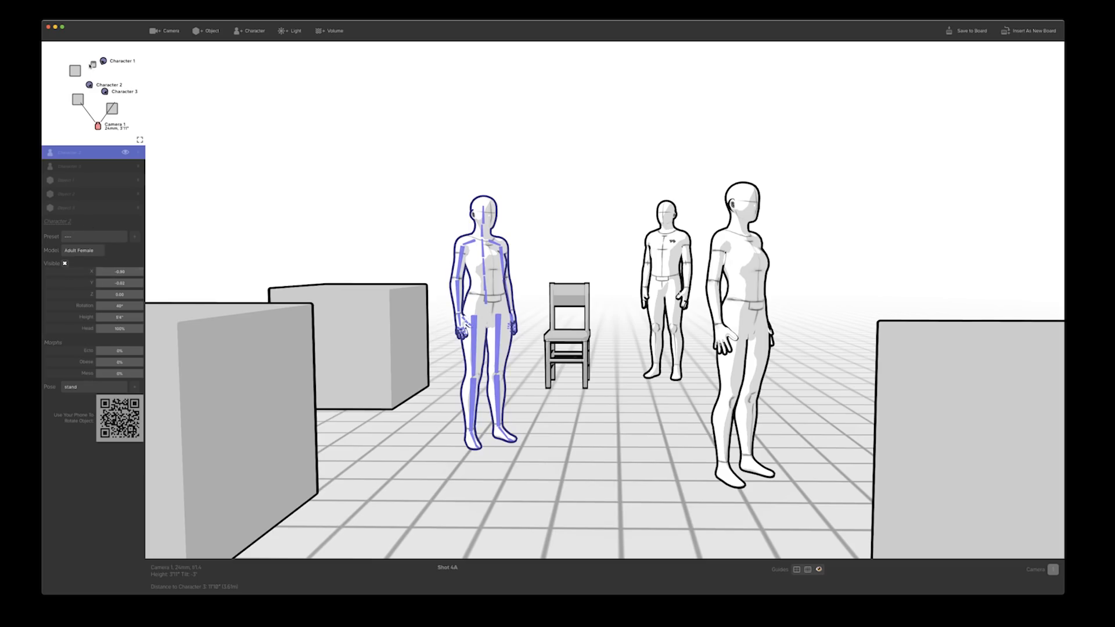
drag(90, 86, 94, 68)
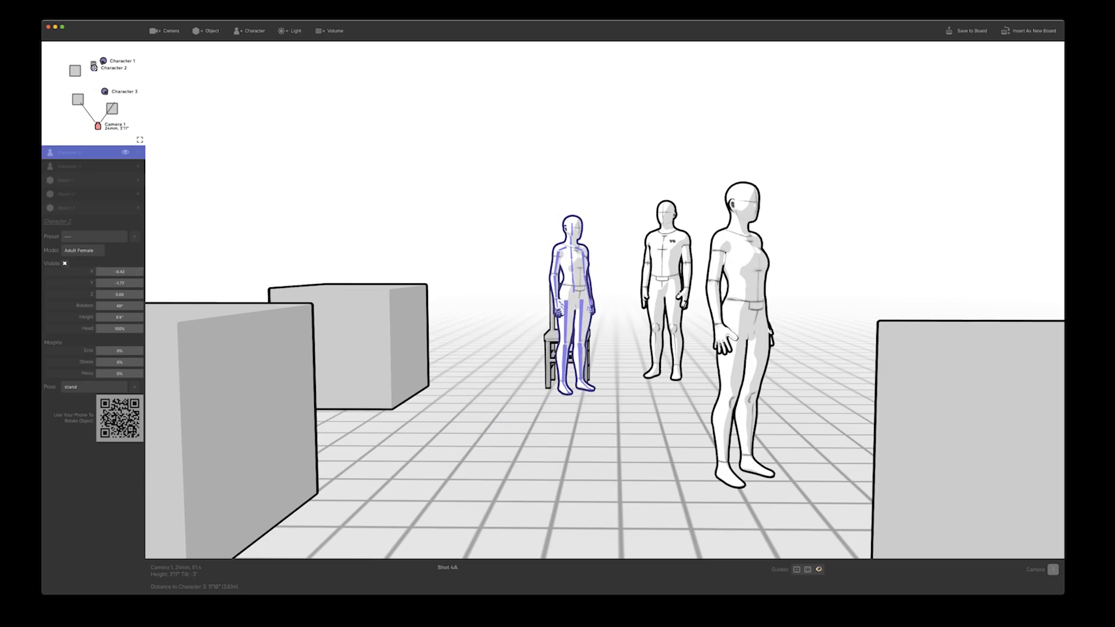
click(77, 387)
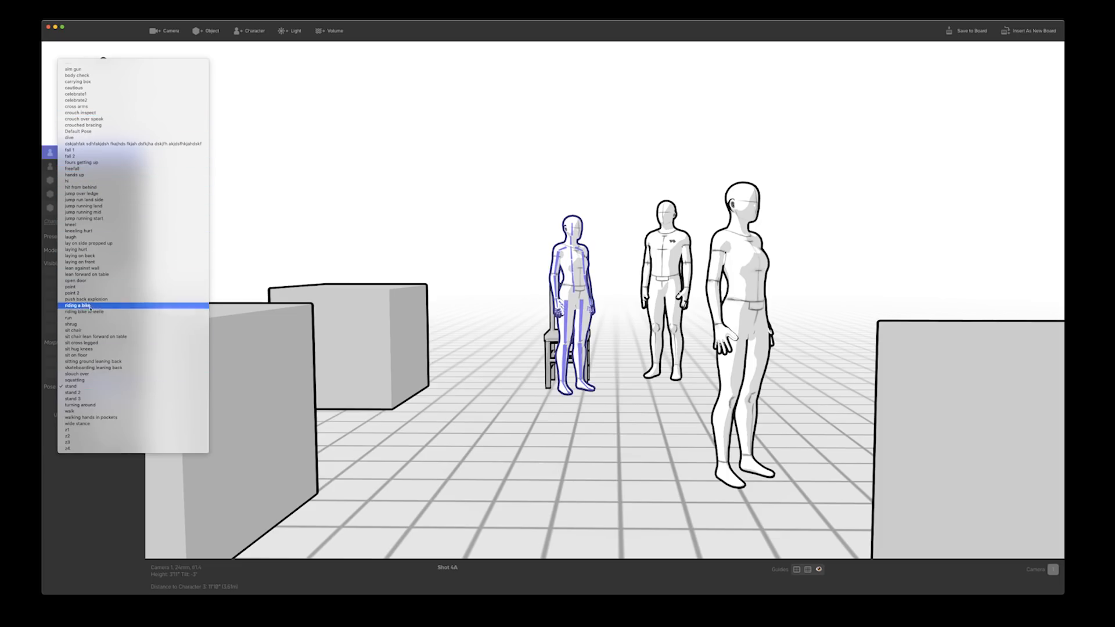
click(90, 330)
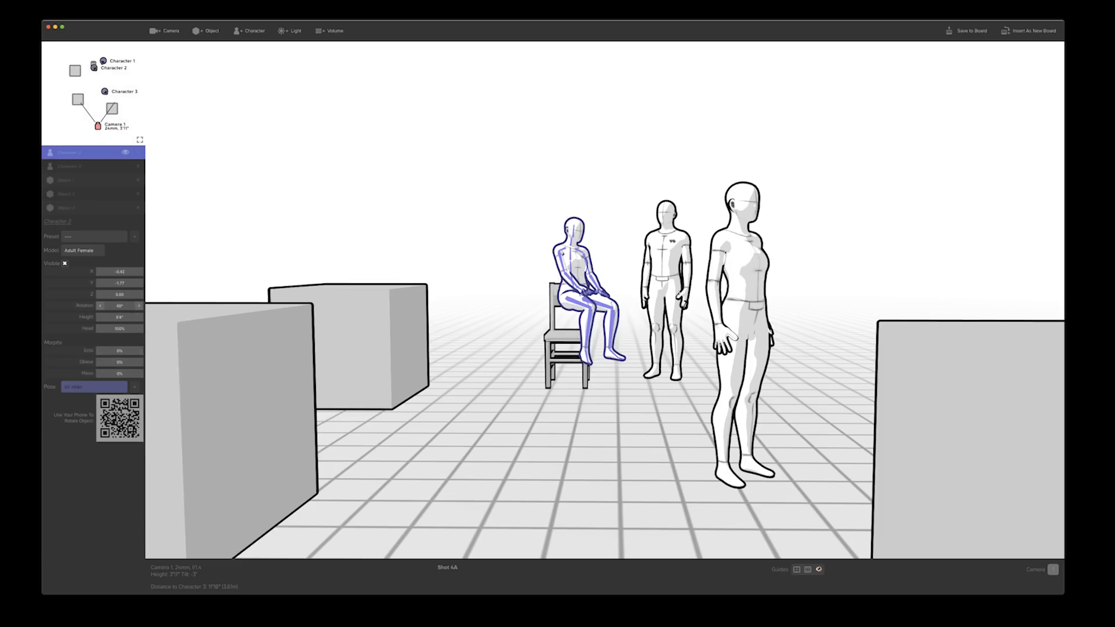
Set Character 2's rotation to 0°, lower the figure to a Z of about -0.24 and nudge it sideways over the chair
click(125, 306)
text(0)
key(Return)
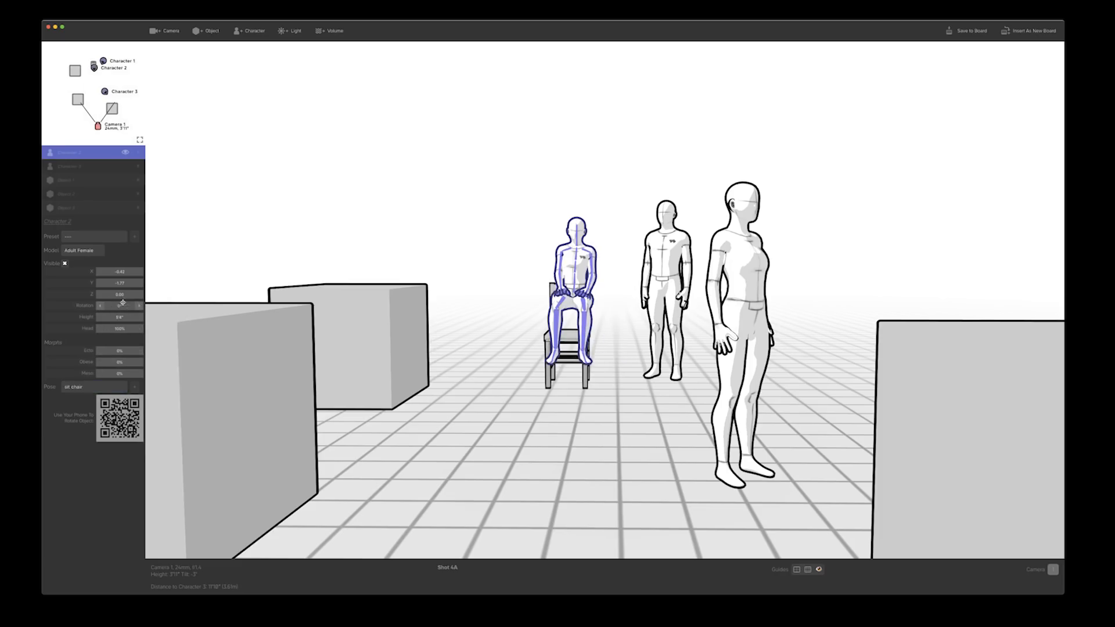
drag(118, 293, 98, 294)
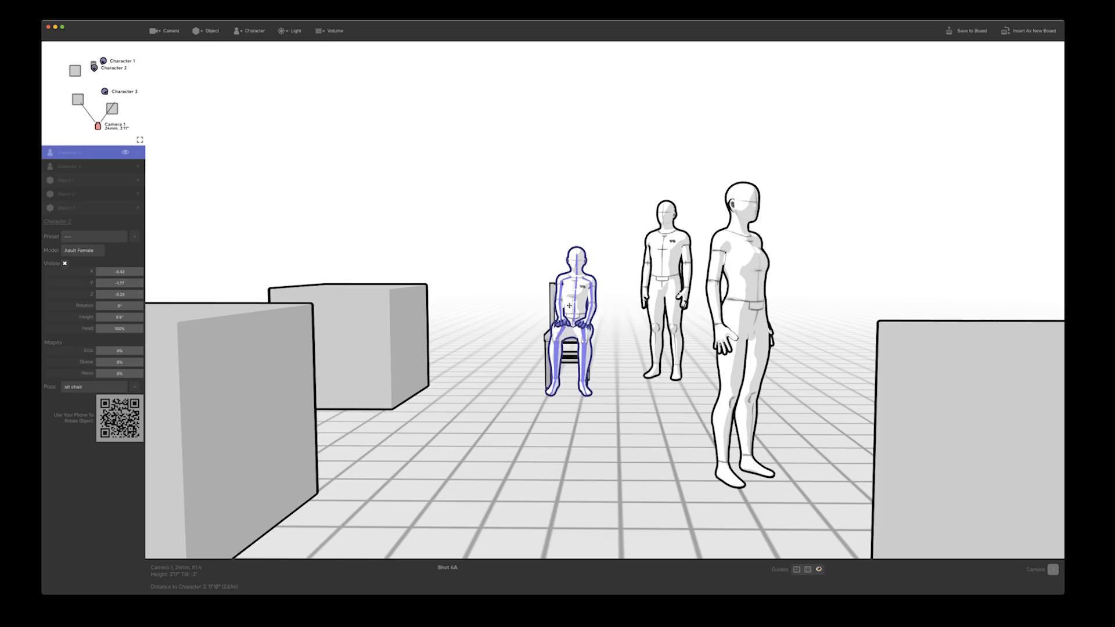
drag(569, 306, 564, 307)
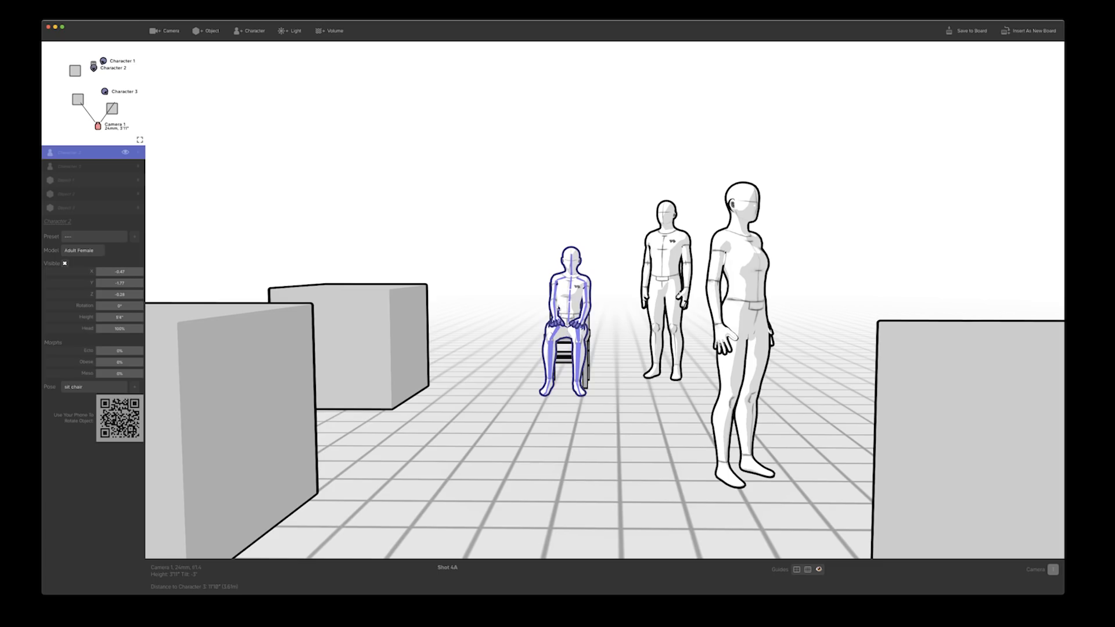
From a side view of the chair, slide Character 2 backward until the figure sits on the seat
click(517, 319)
key(Up)
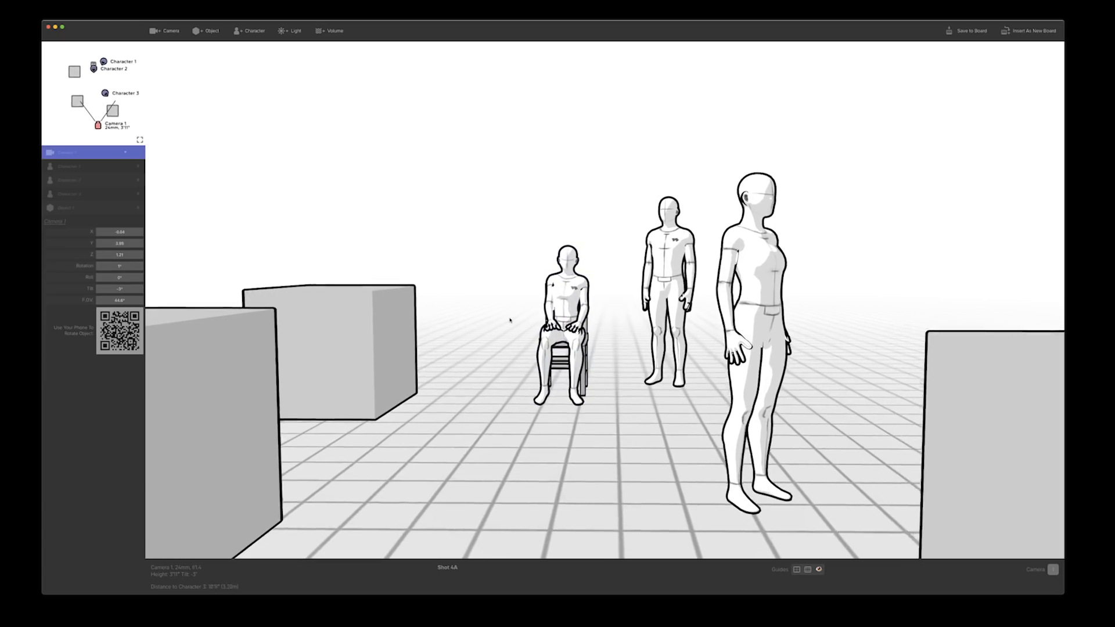
key(d)
drag(509, 320, 227, 340)
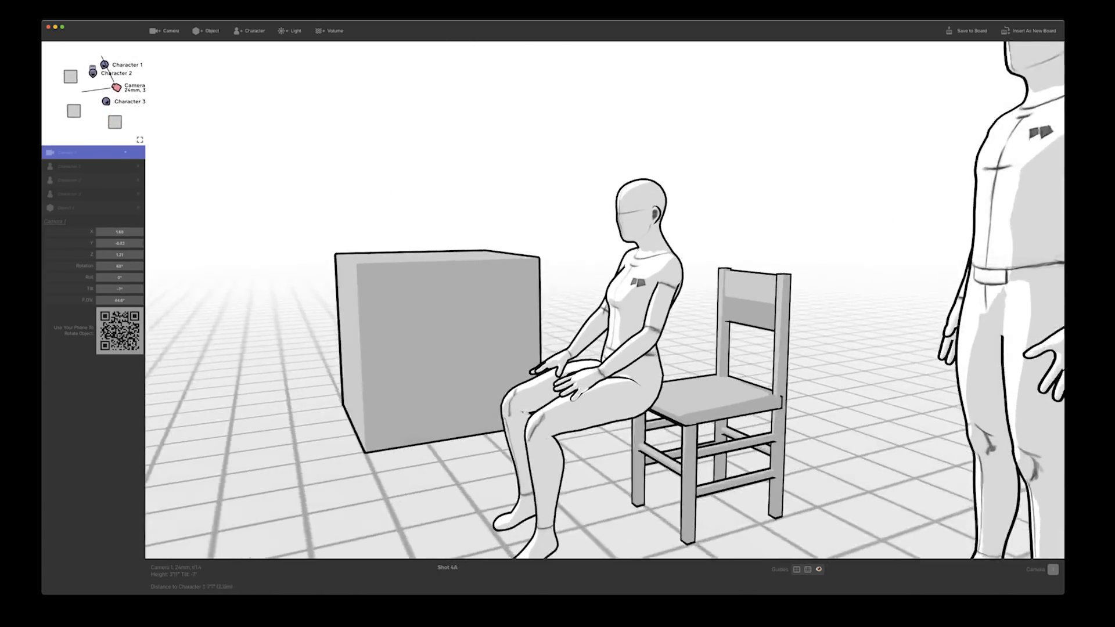
drag(149, 342, 94, 383)
click(579, 385)
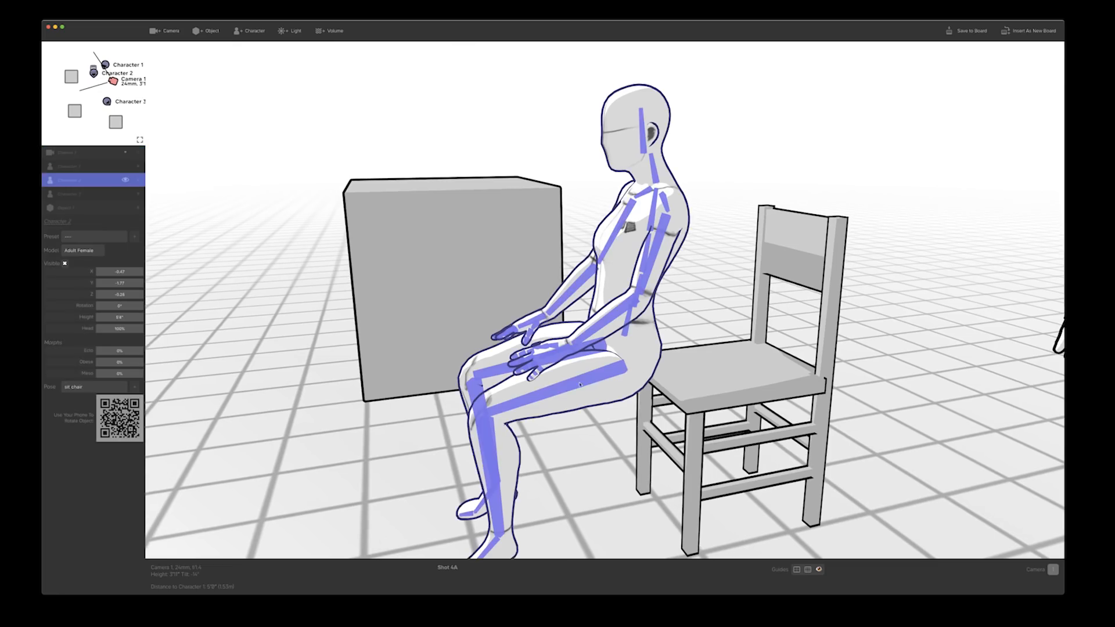
drag(578, 372, 696, 372)
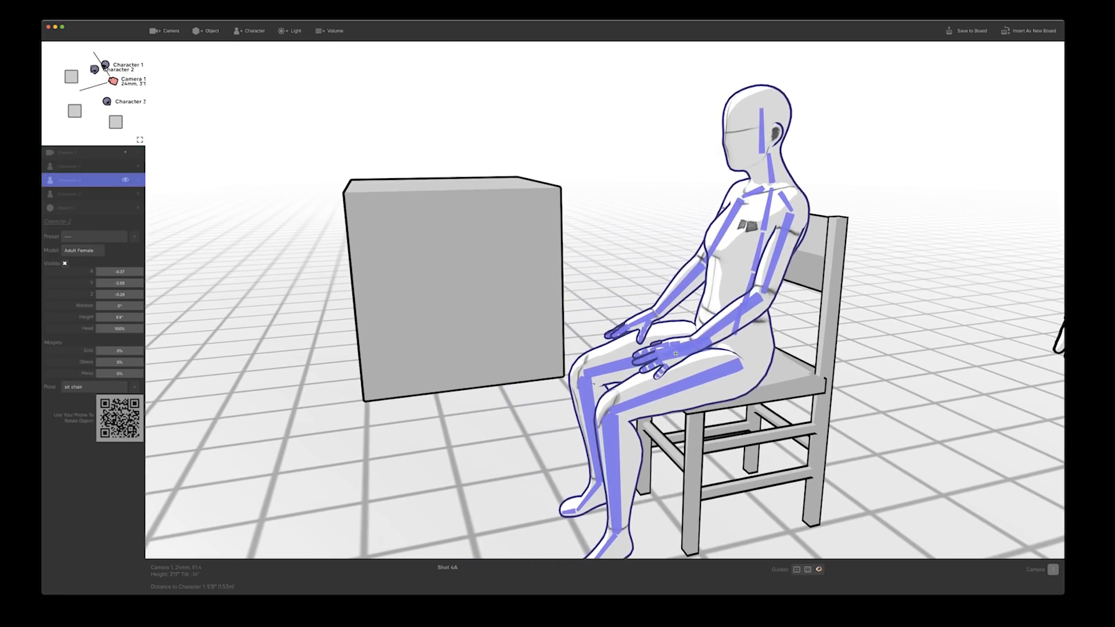
From a front view of the chair, shift Character 2 sideways to centre the figure on the seat
drag(462, 372, 784, 398)
key(a)
key(a)
click(755, 346)
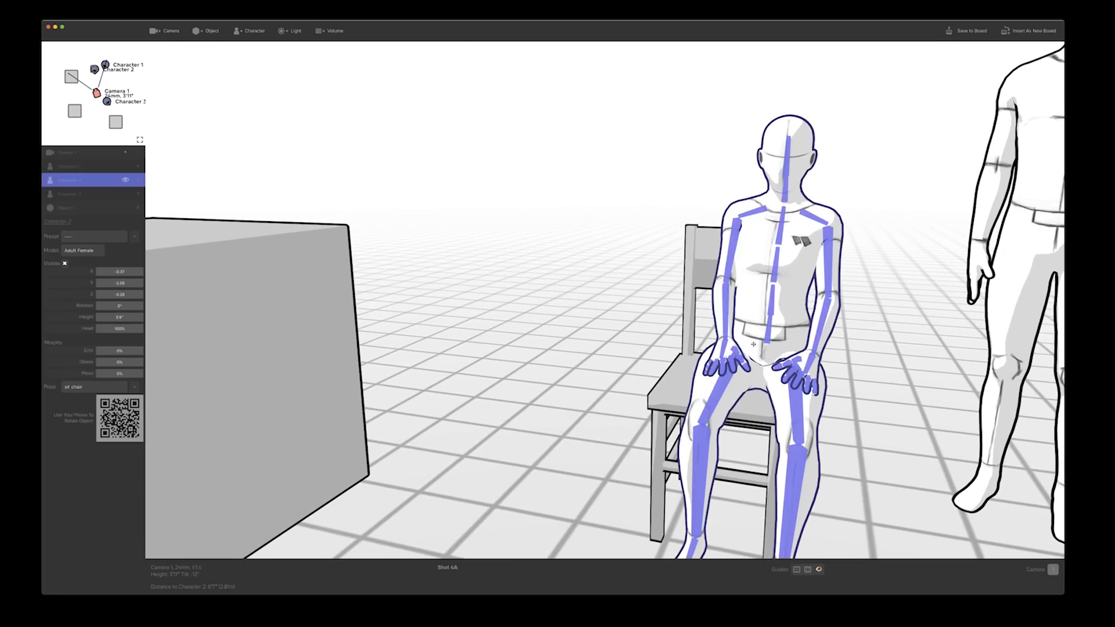
drag(755, 346, 706, 344)
Pull the camera back and turn it to frame the rear box together with seated Character 2 and standing Character 1
drag(580, 366, 575, 366)
key(s)
drag(512, 386, 515, 353)
key(s)
key(d)
key(a)
key(a)
Change the rear box to the tree model and move the tree farther away from the camera
click(471, 350)
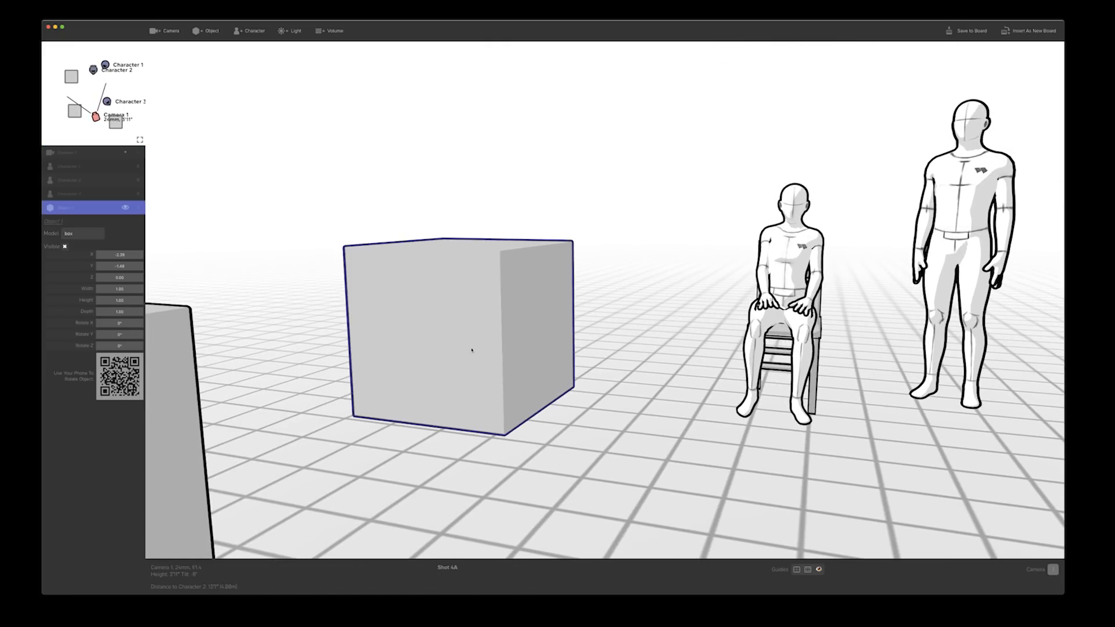
click(67, 233)
click(69, 243)
drag(508, 338, 413, 329)
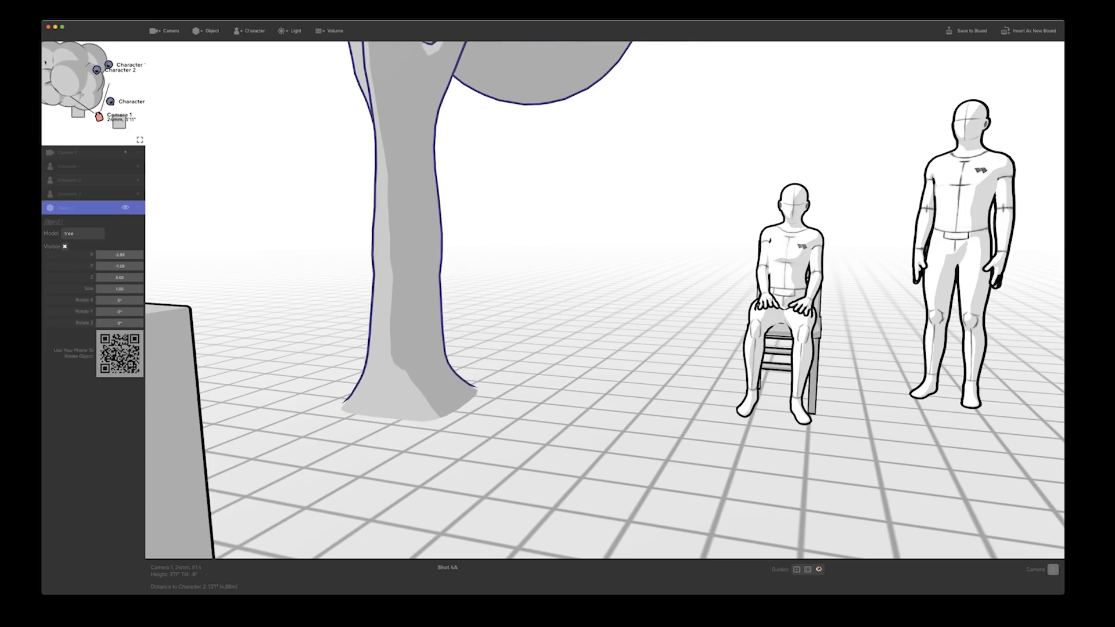
drag(64, 73, 92, 100)
click(251, 164)
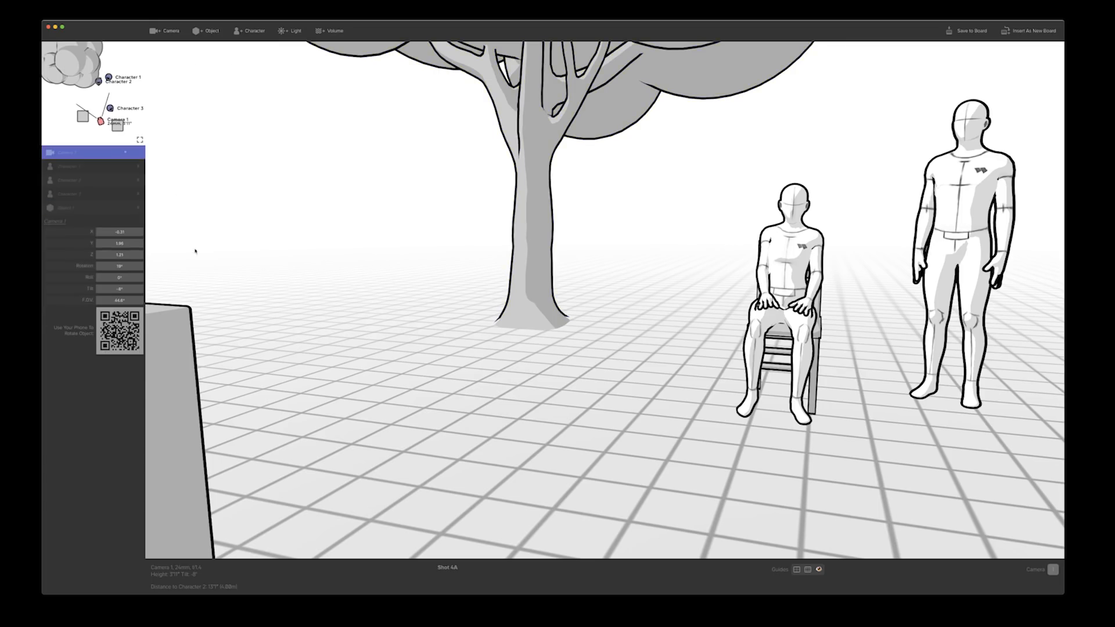
Change the remaining foreground box to the car model and move the car into the background beside the tree
click(188, 353)
drag(76, 121, 75, 105)
click(86, 234)
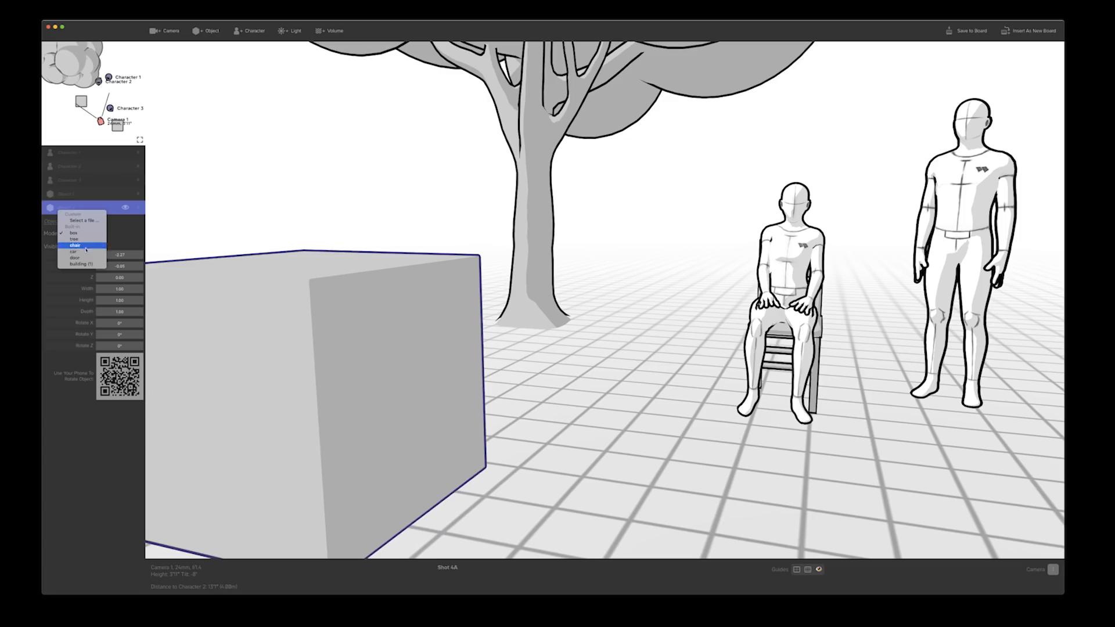
click(84, 256)
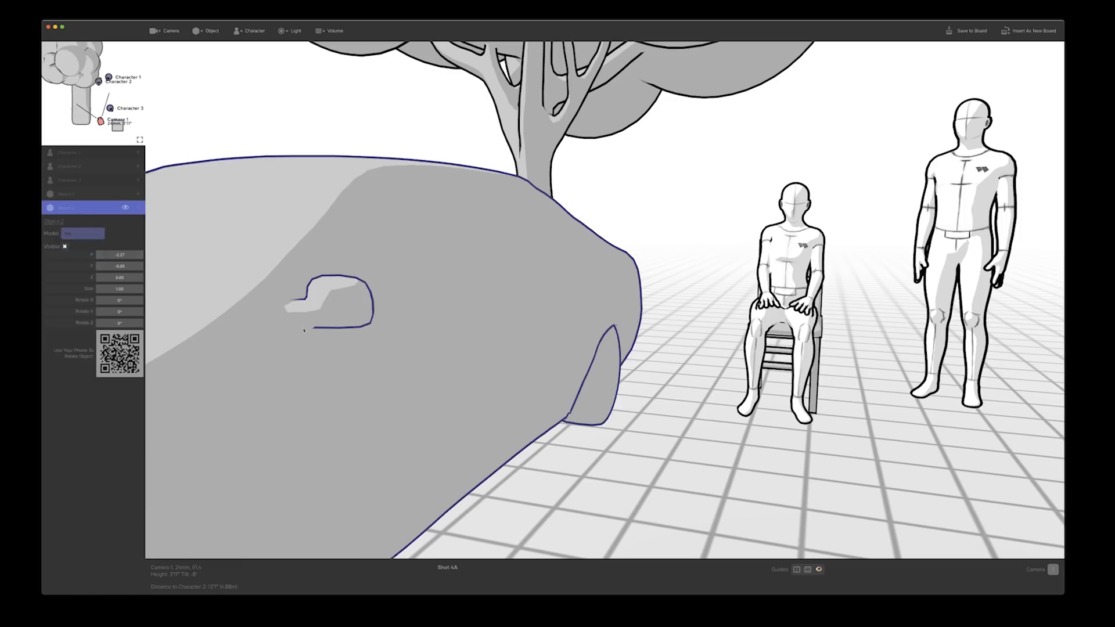
drag(360, 344, 295, 343)
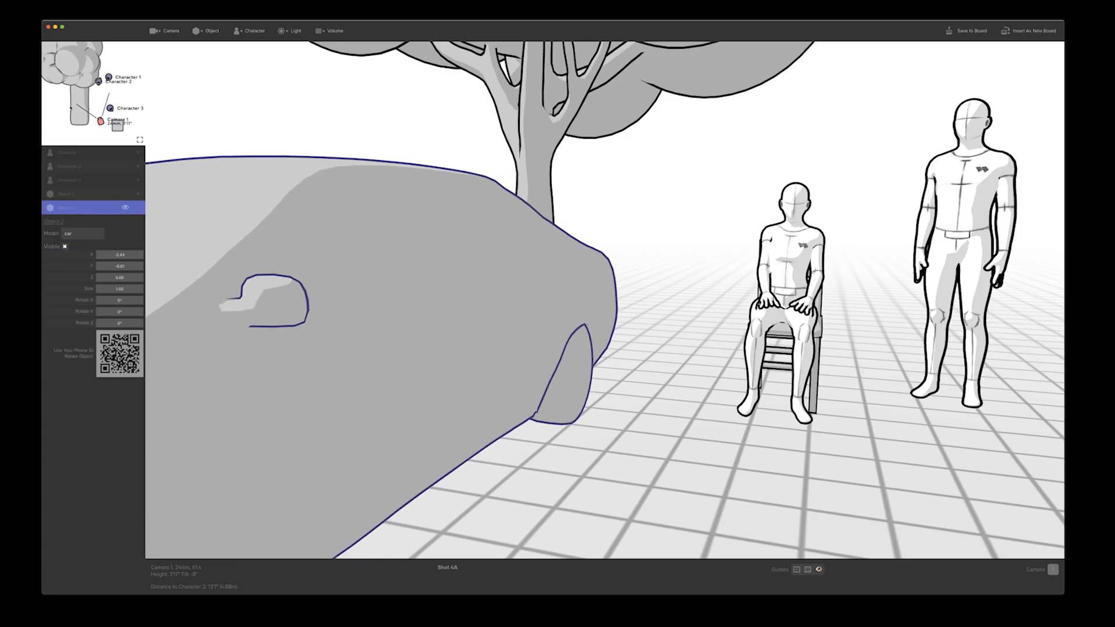
drag(117, 125, 54, 71)
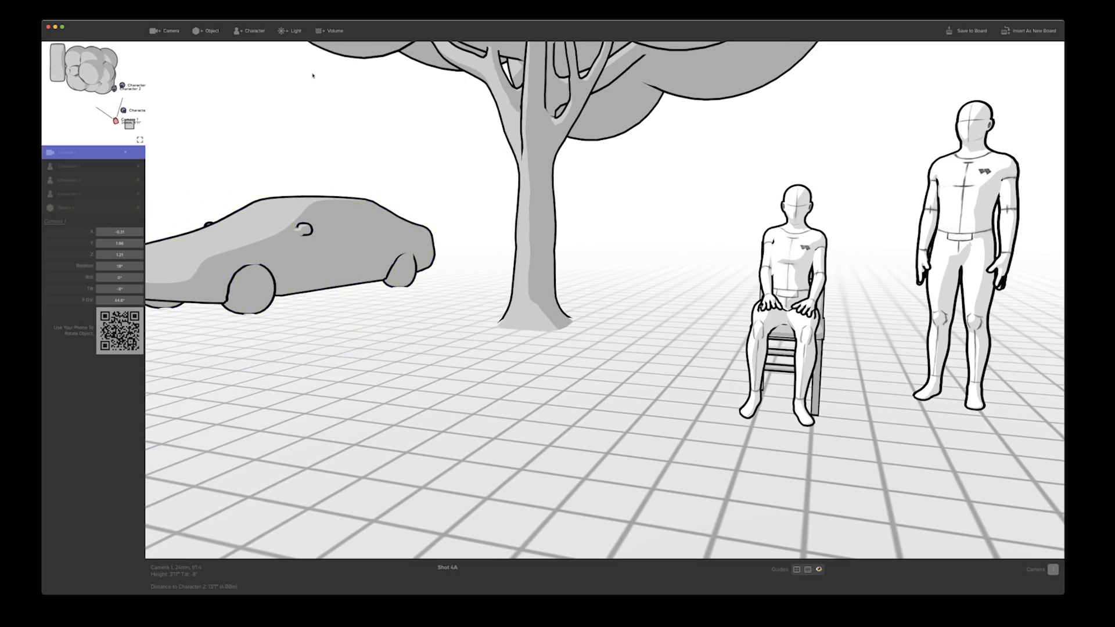
Add a new object in front of the car and load the custom model file sofa-chair.glb for it
click(200, 30)
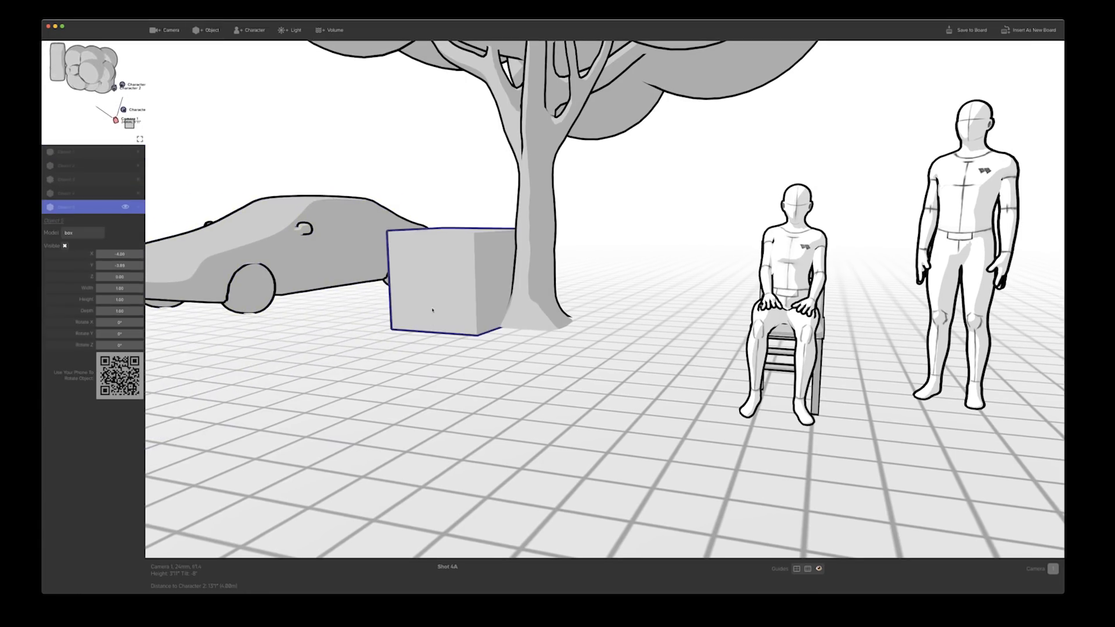
drag(432, 310, 374, 322)
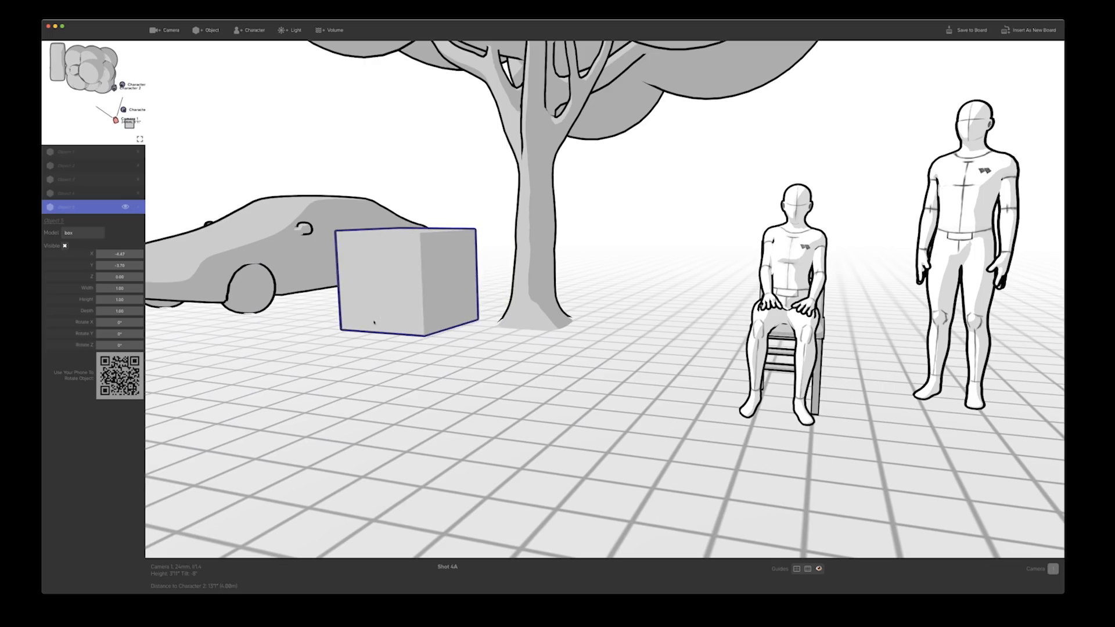
click(66, 233)
click(71, 222)
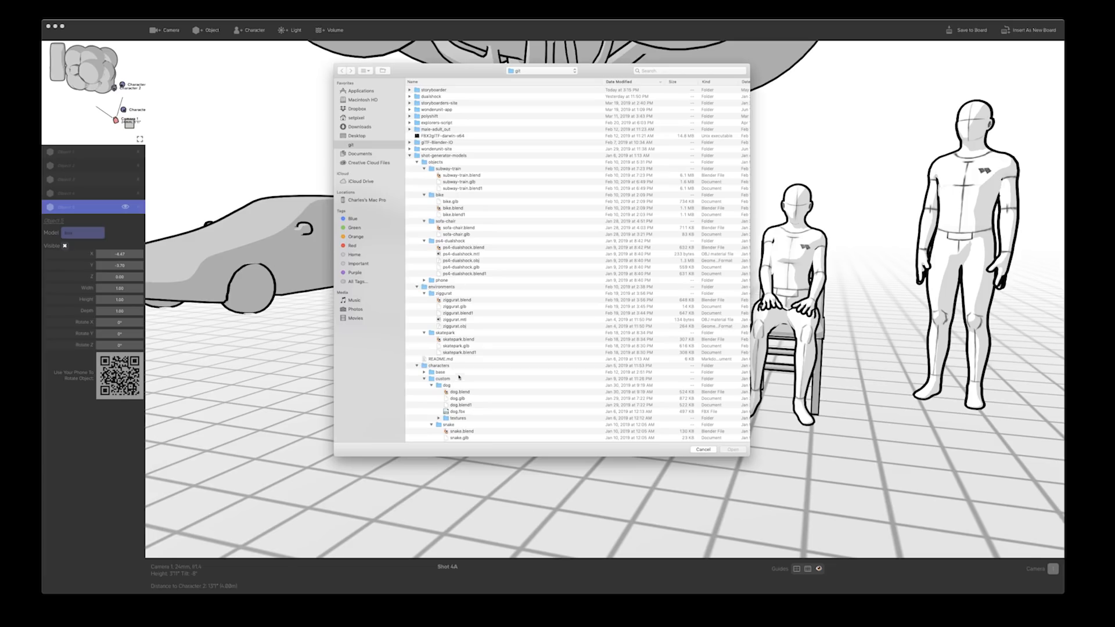
click(448, 236)
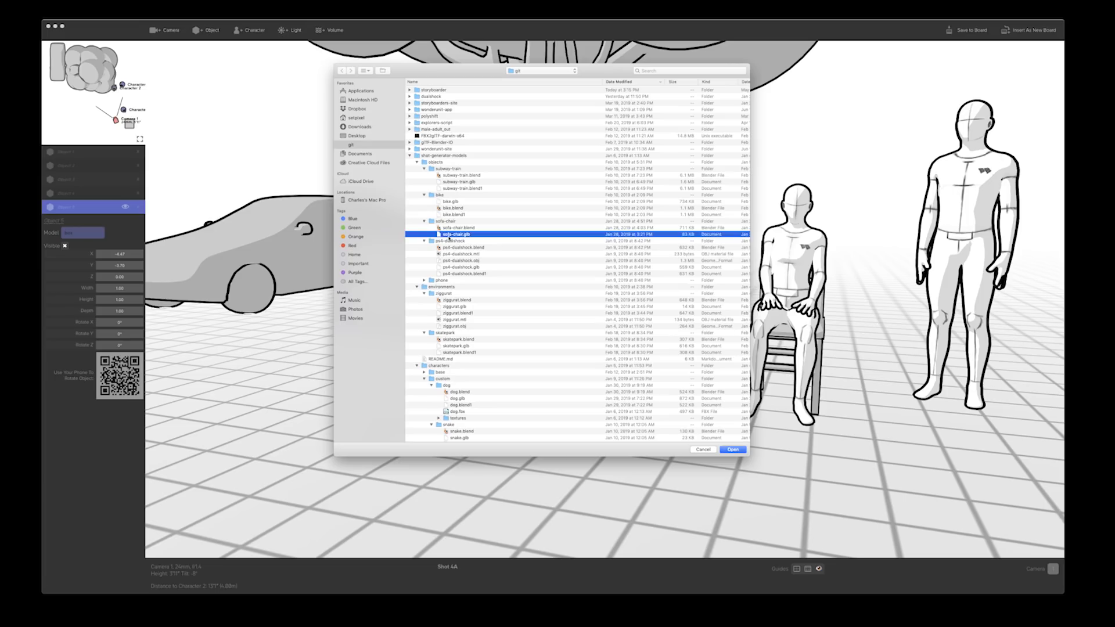
double_click(449, 235)
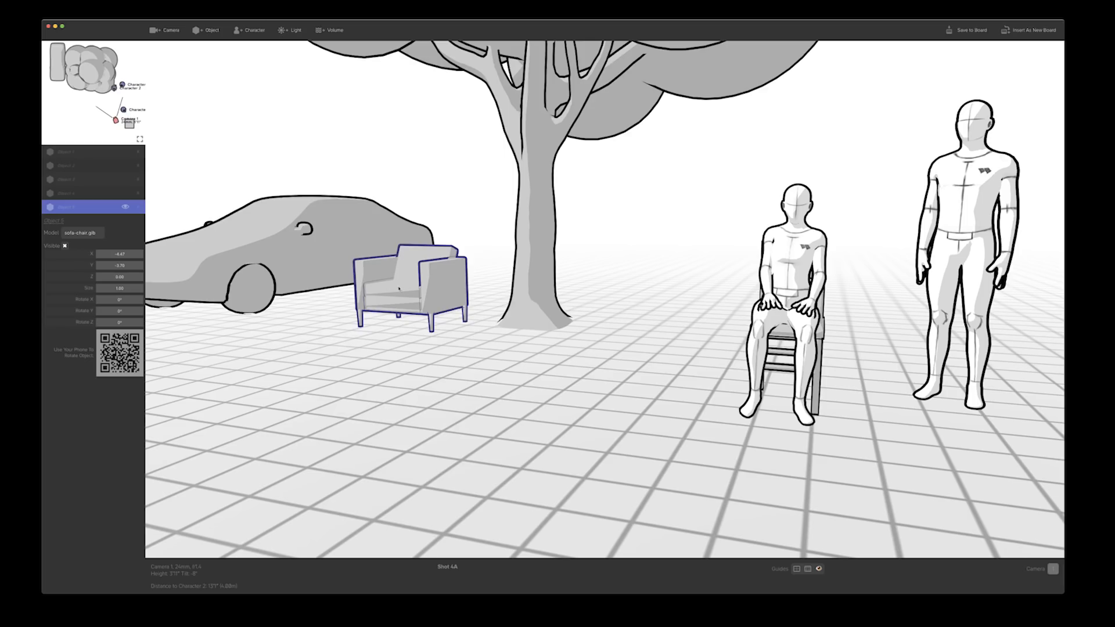
Move the sofa chair into the foreground, in front of the car
drag(398, 287, 897, 293)
click(894, 337)
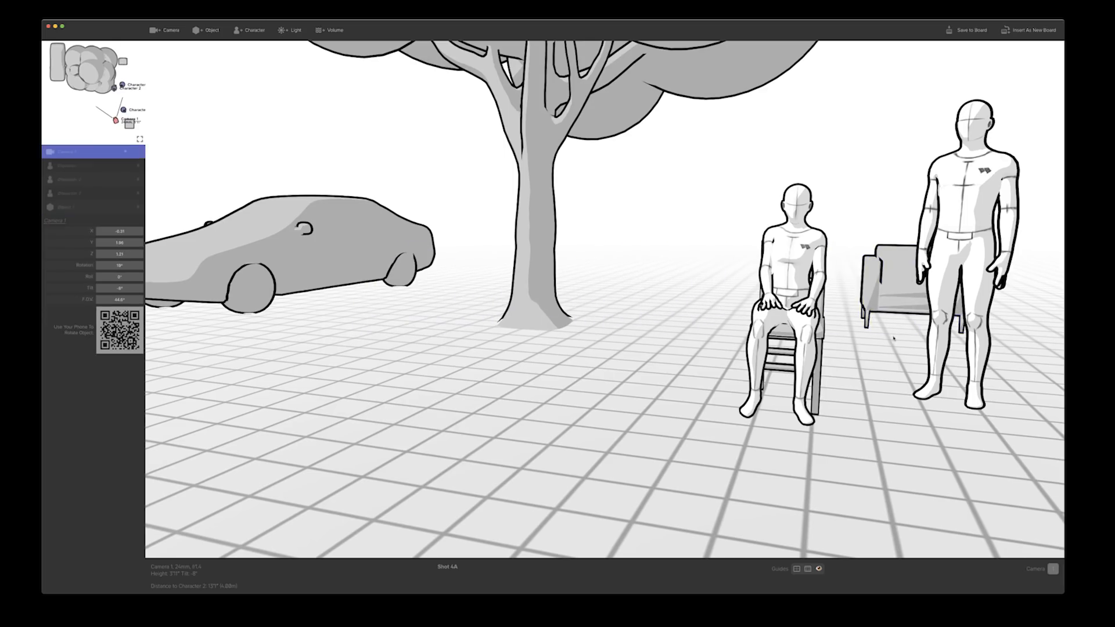
click(127, 62)
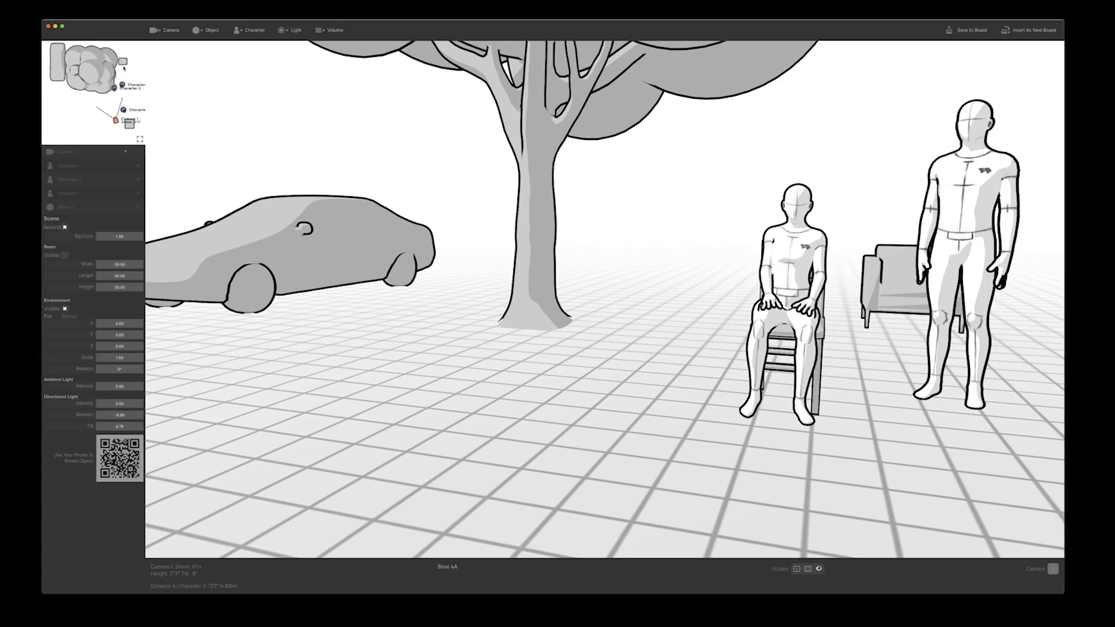
drag(124, 68, 97, 98)
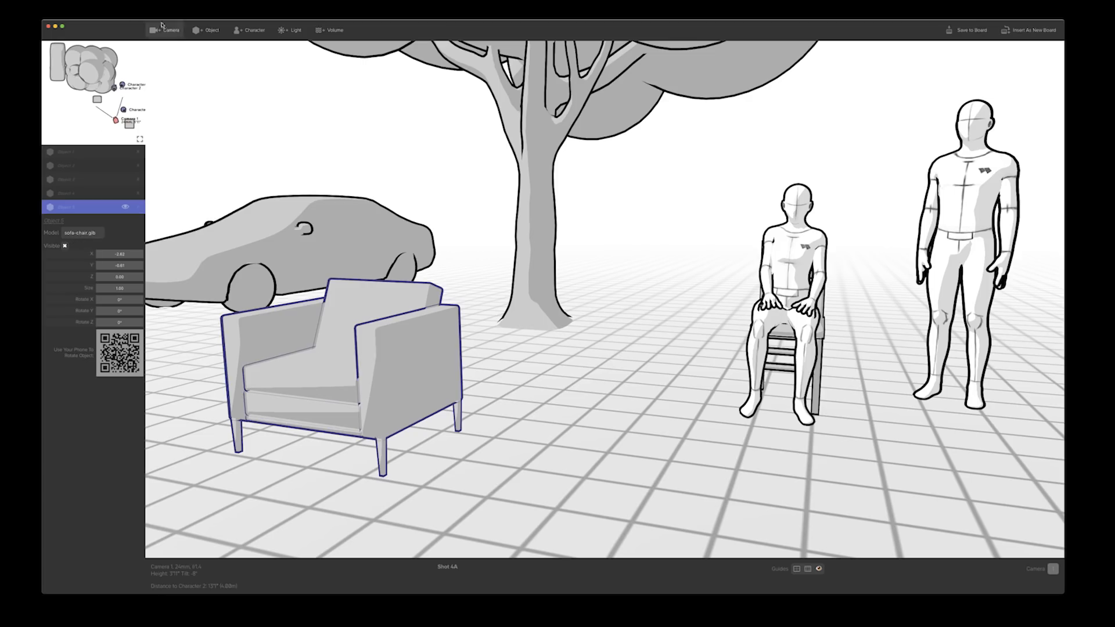
Open the scene-level properties and hide the ground grid
click(798, 271)
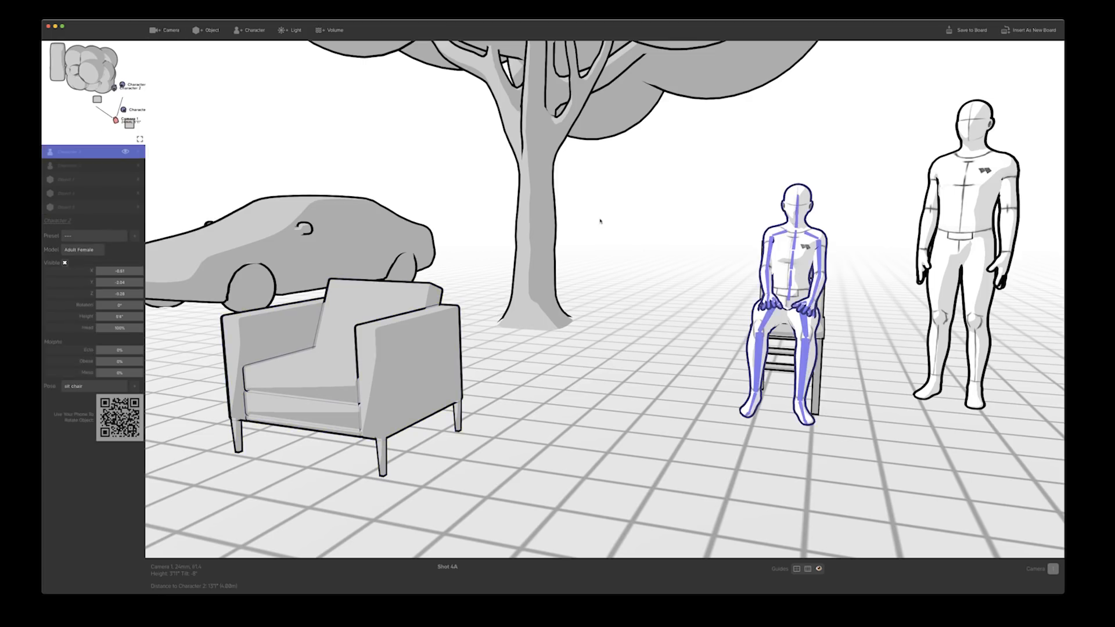
click(531, 230)
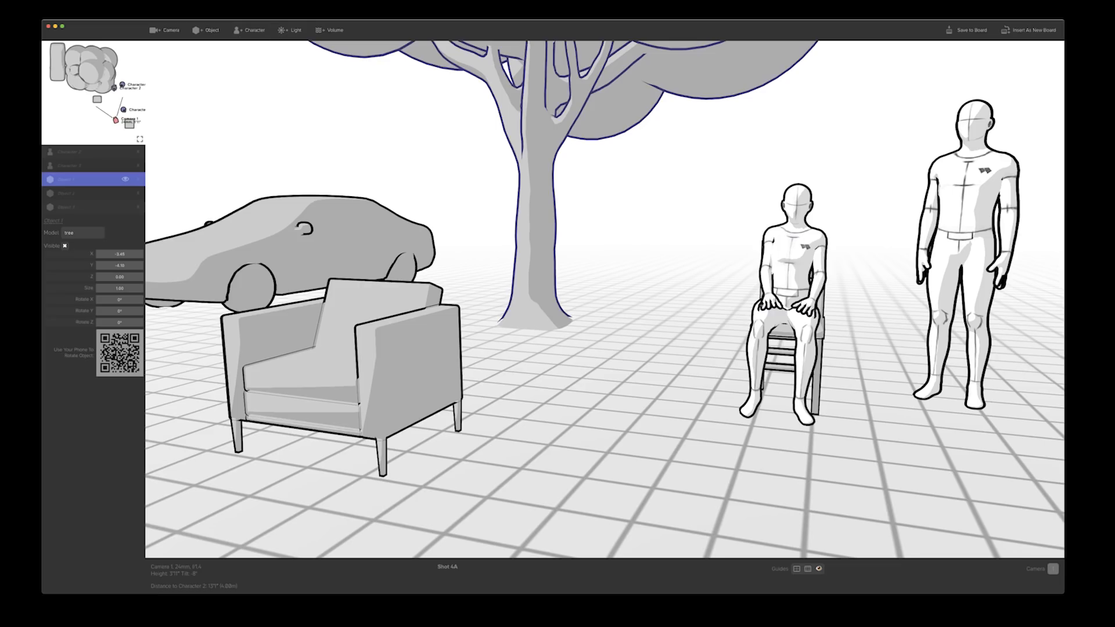
scroll(62, 198, up, 2)
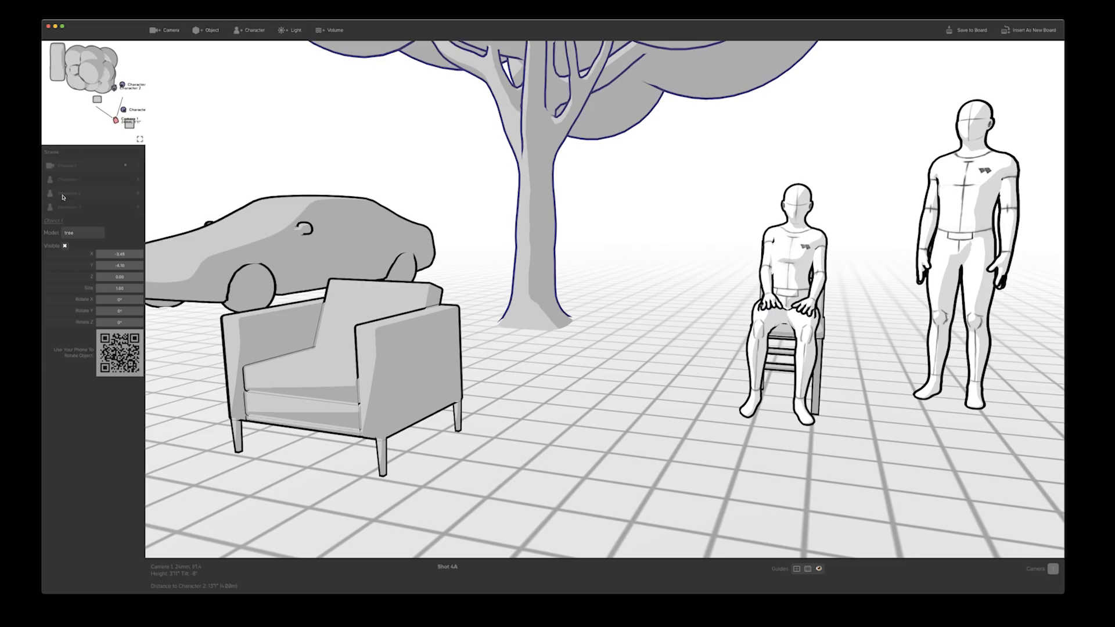
click(54, 153)
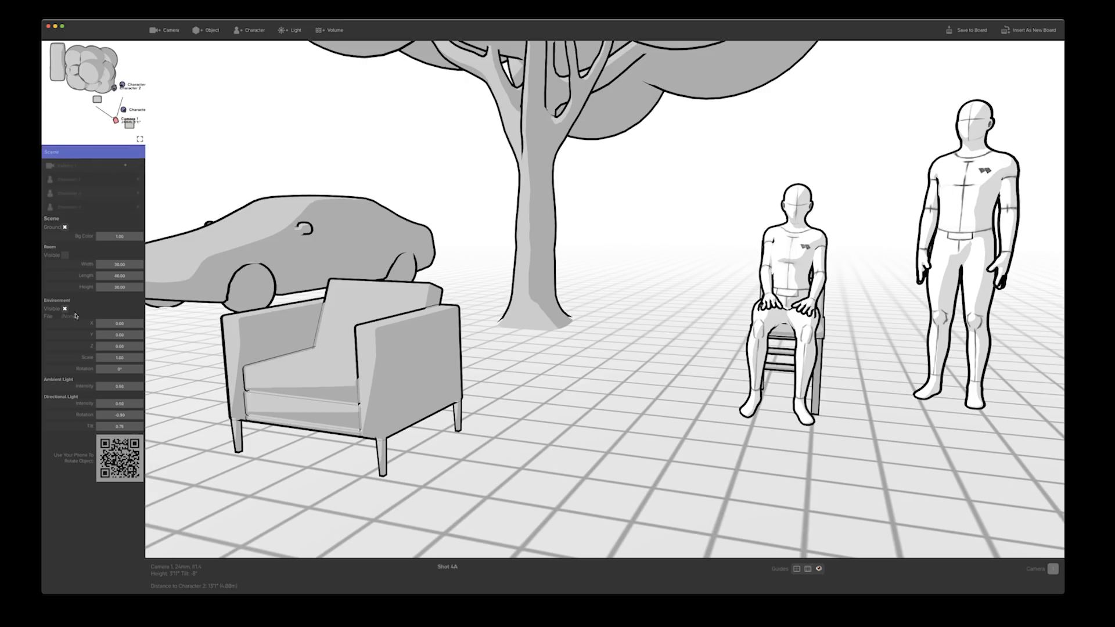
click(65, 228)
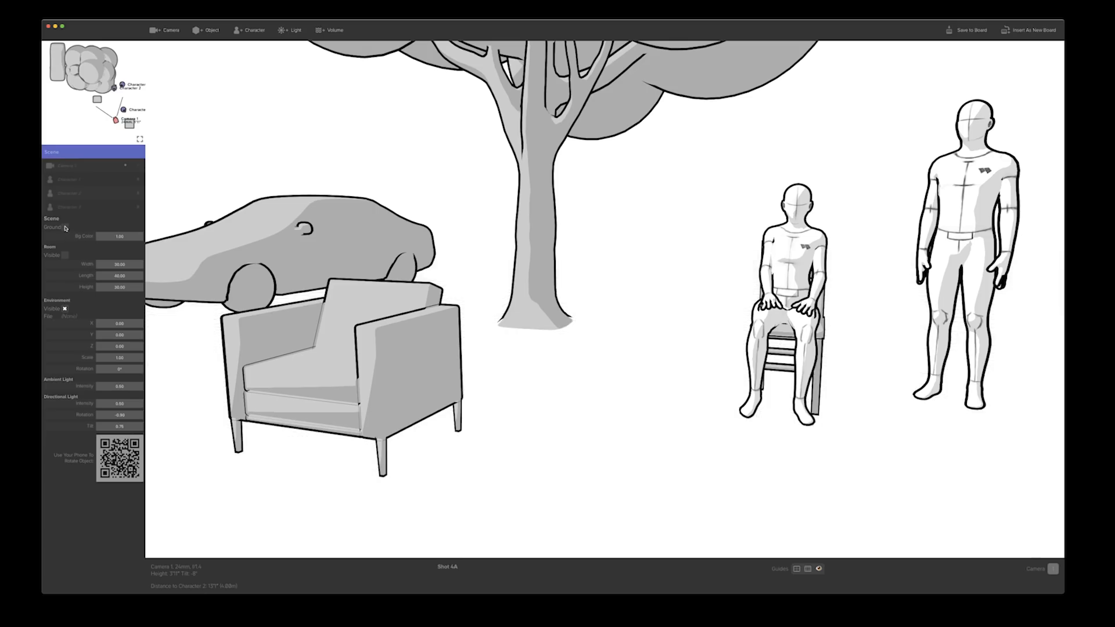
click(65, 227)
click(65, 228)
click(65, 227)
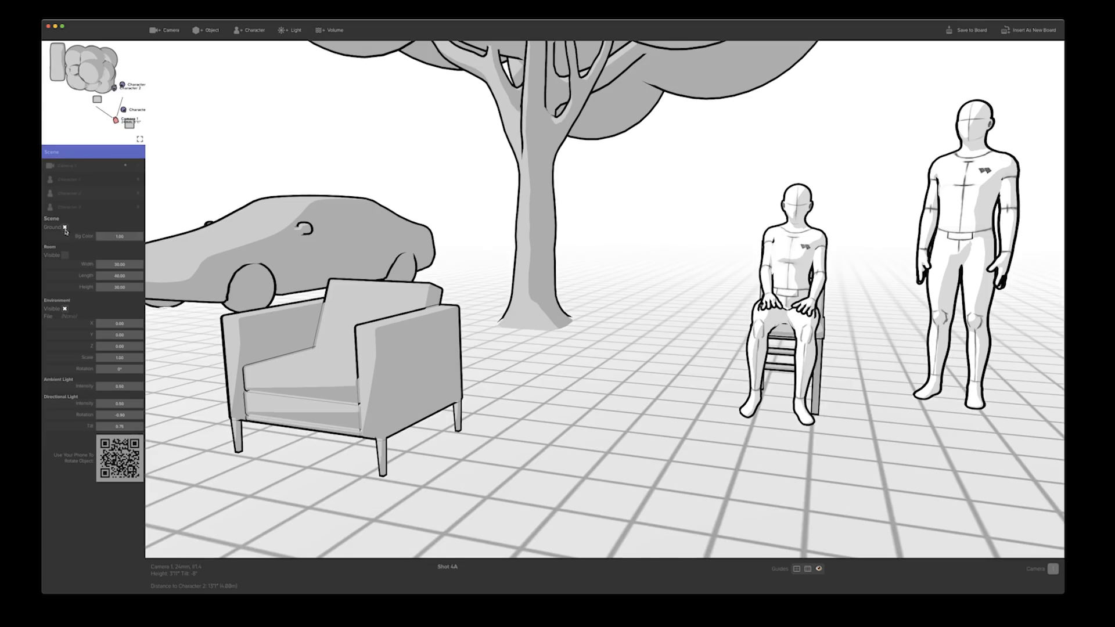
mouse_move(120, 236)
mouse_down()
mouse_move(63, 237)
mouse_move(119, 236)
mouse_up()
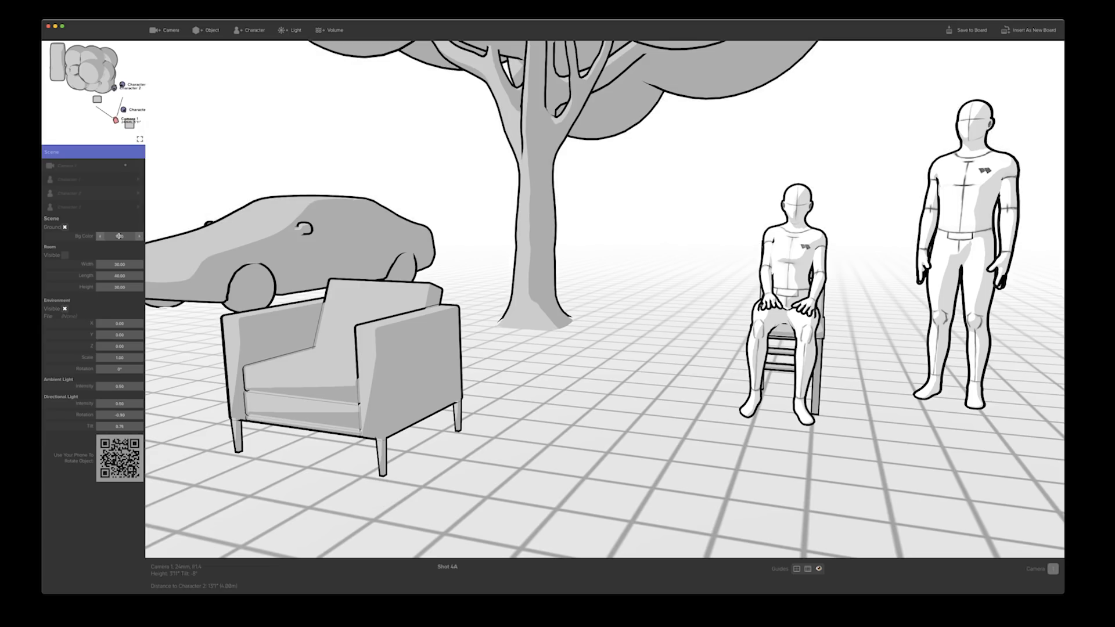
click(65, 227)
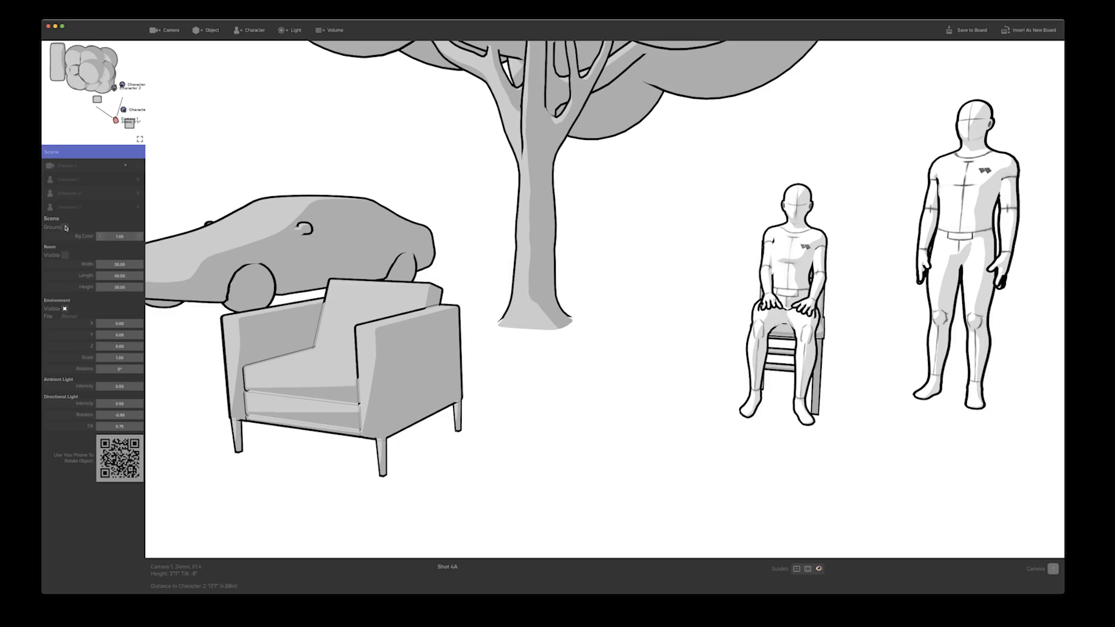
Show the room around the scene, narrow its width sharply, and turn the camera toward the seated and standing characters
click(65, 255)
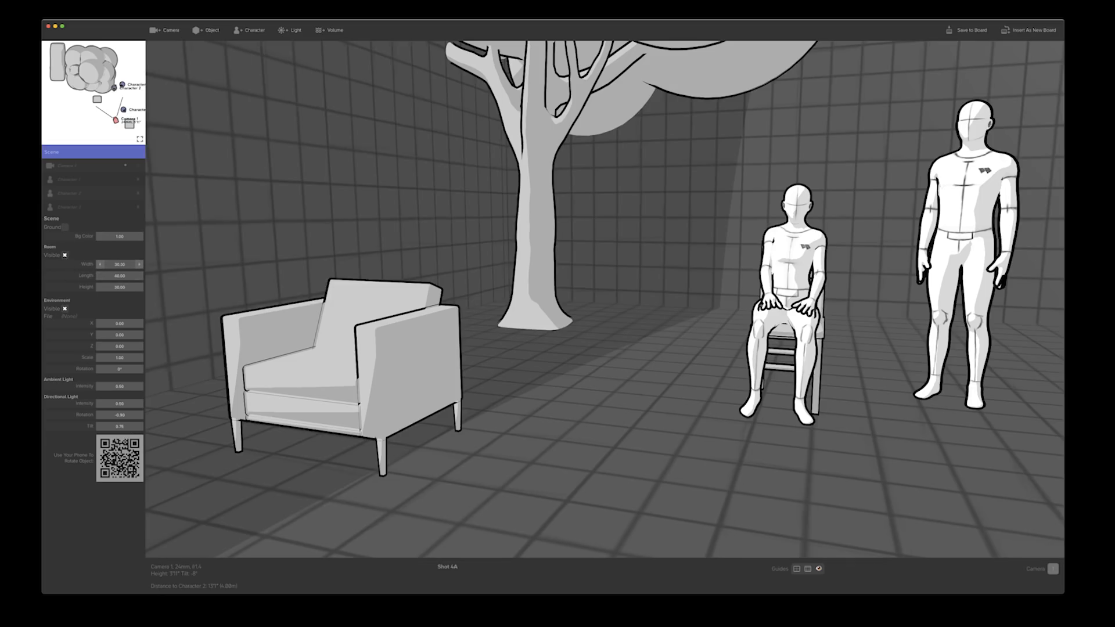
mouse_move(119, 264)
mouse_down()
mouse_move(159, 264)
mouse_move(108, 264)
mouse_up()
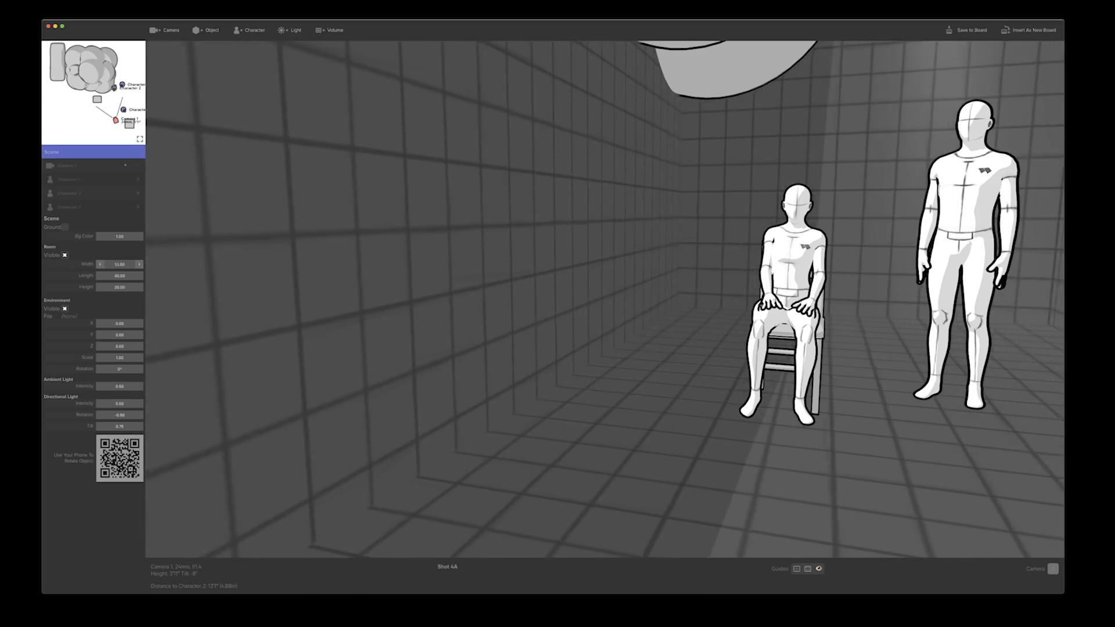
drag(498, 282, 647, 223)
mouse_move(119, 231)
mouse_down()
mouse_move(194, 231)
mouse_move(116, 231)
mouse_up()
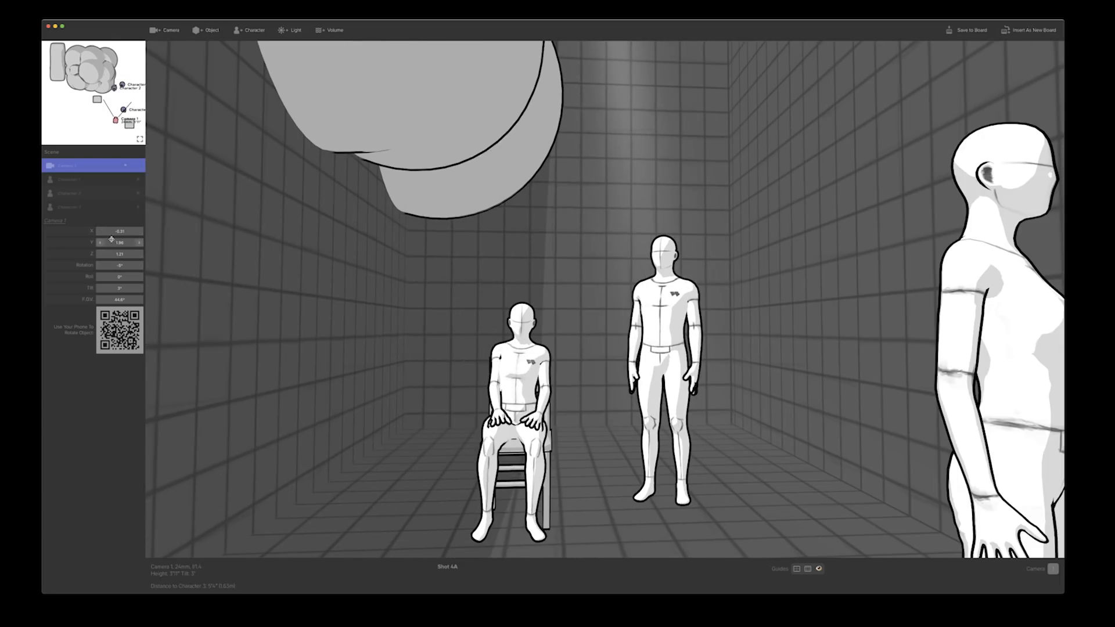
Enlarge the room to a width of about 108.6 and a length of about 124, and increase its height
click(64, 153)
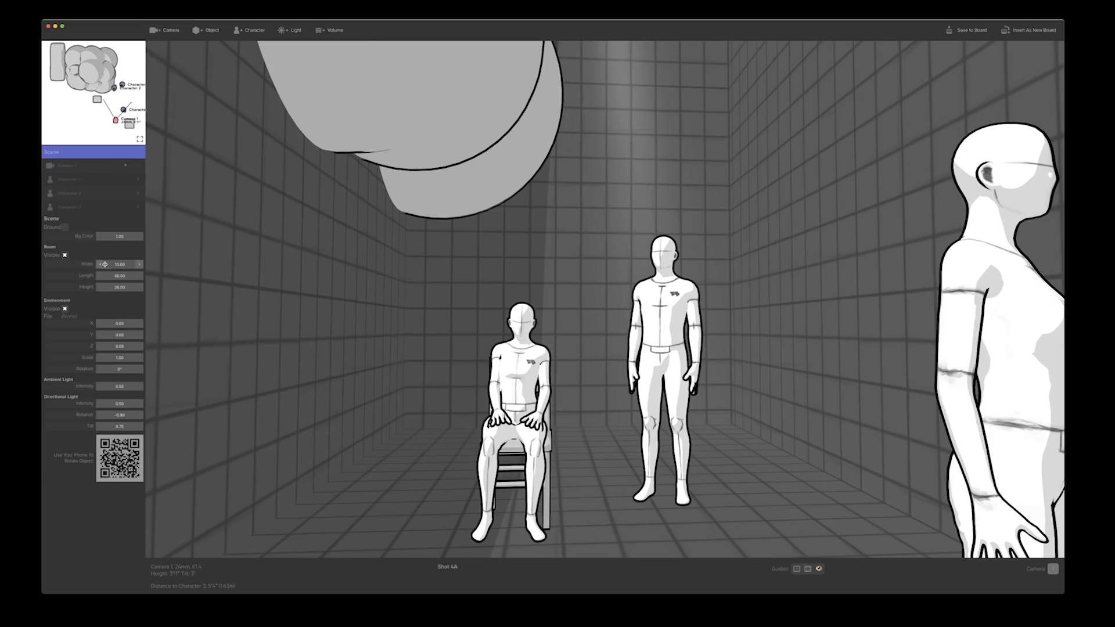
drag(103, 264, 290, 264)
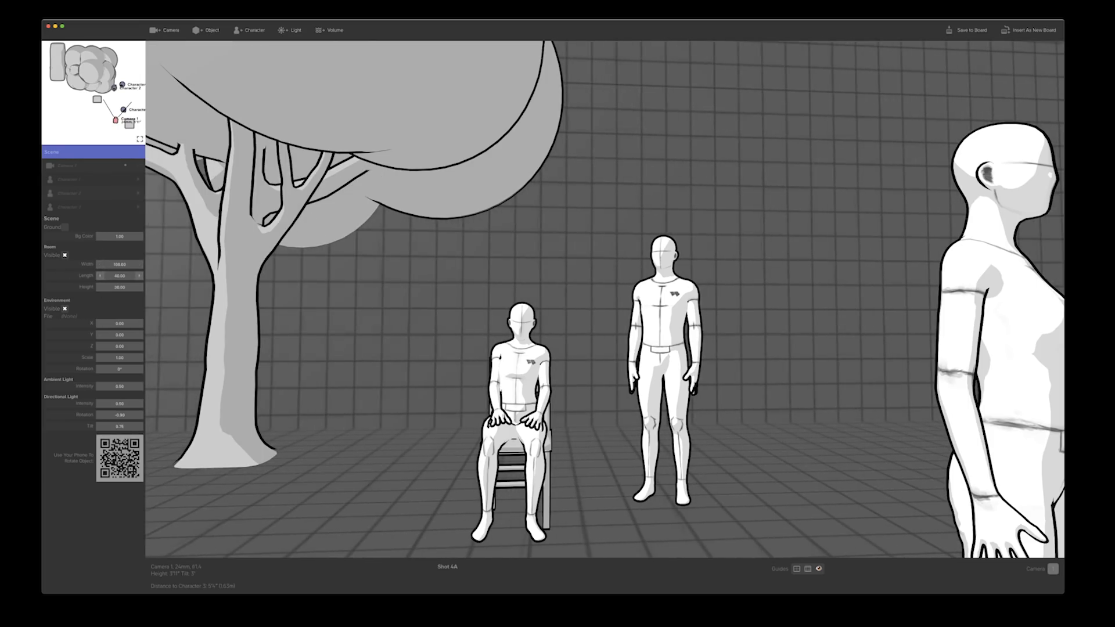
drag(105, 276, 250, 275)
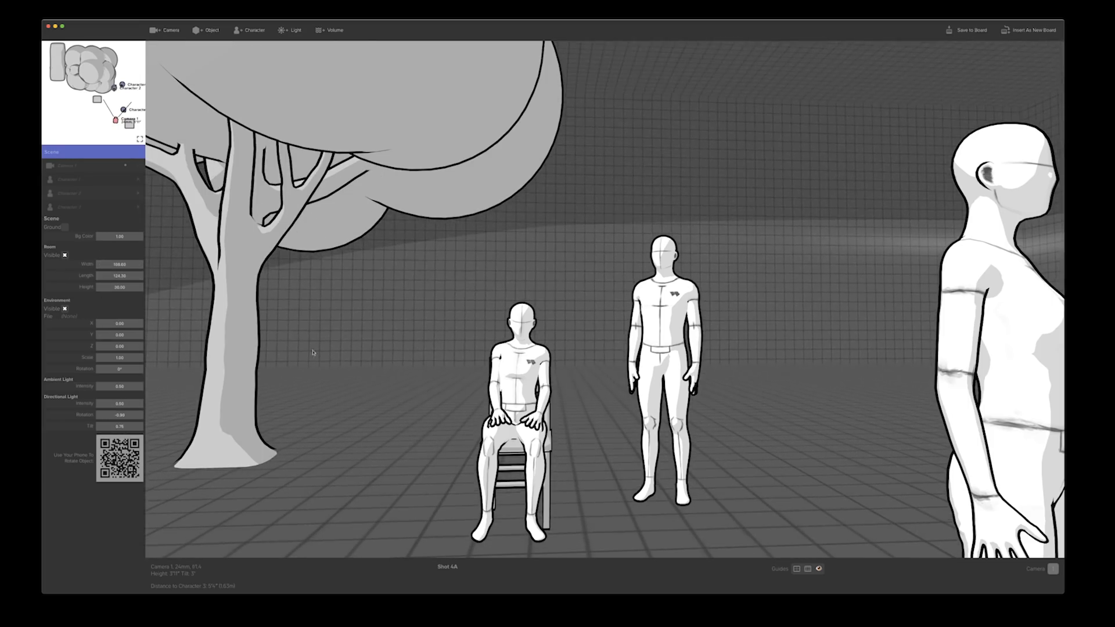
drag(109, 286, 166, 286)
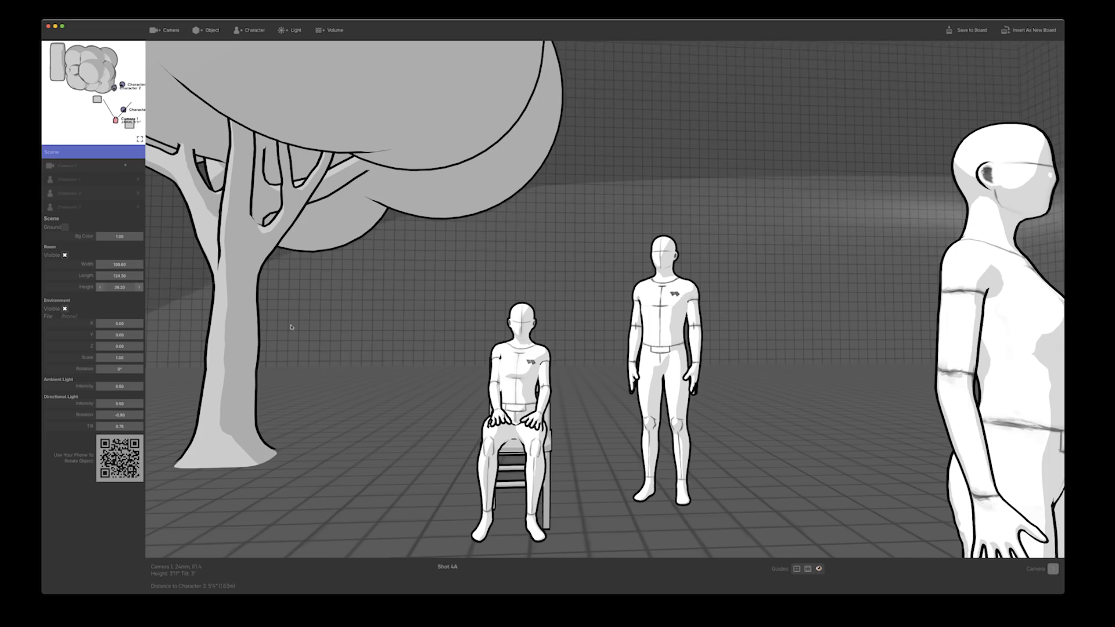
drag(314, 334, 244, 331)
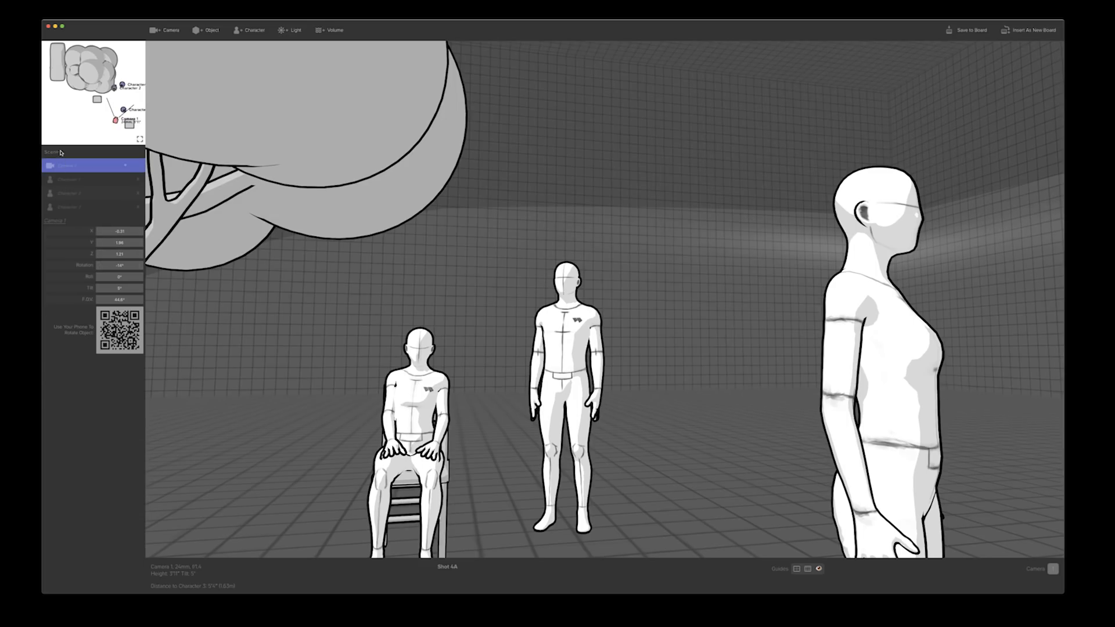
Hide the room and load the file ziggurat.glb as the scene's environment model
click(61, 152)
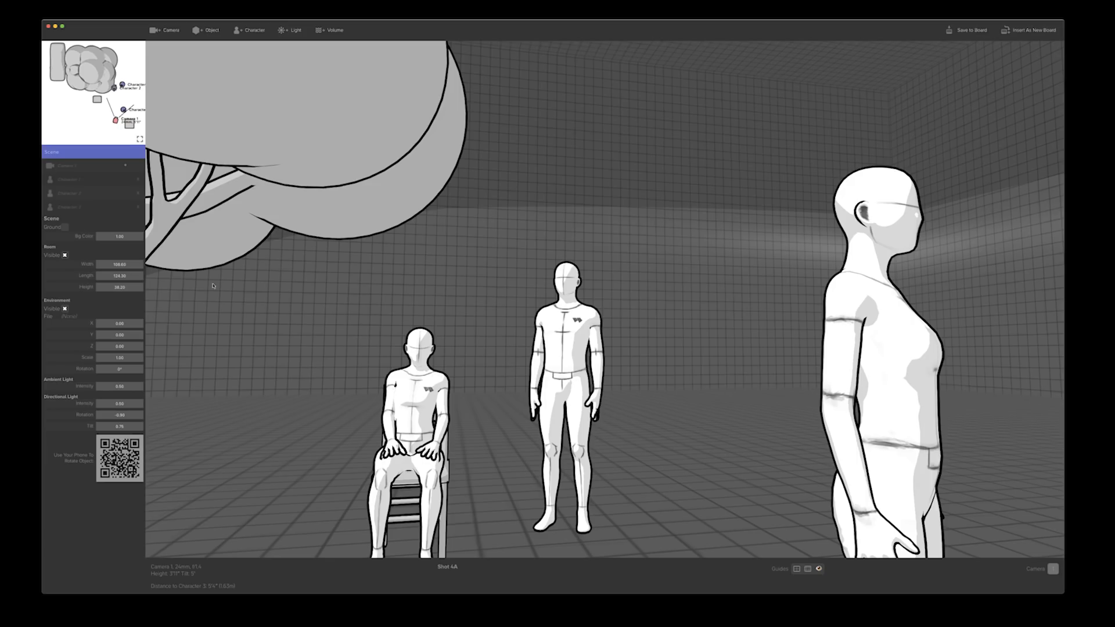
click(65, 255)
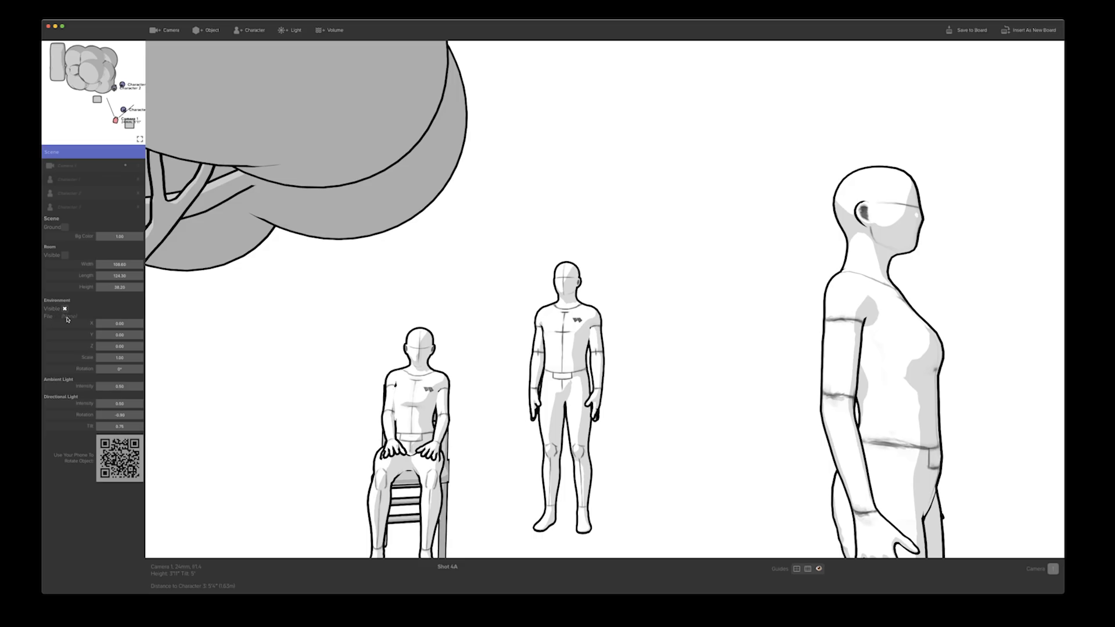
click(68, 317)
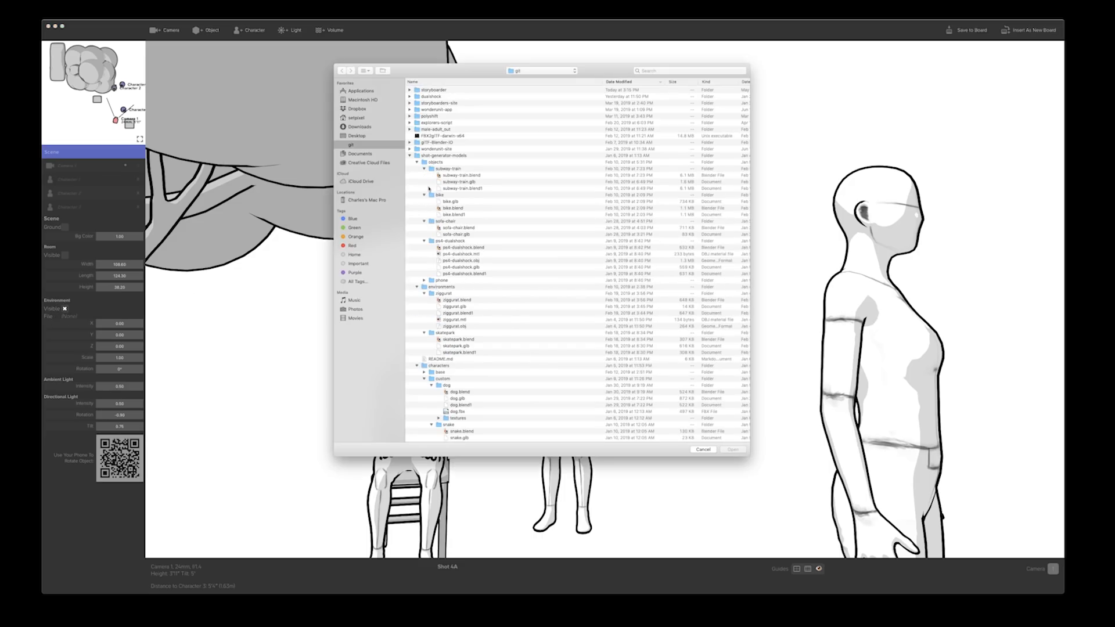
scroll(428, 183, down, 1)
click(417, 158)
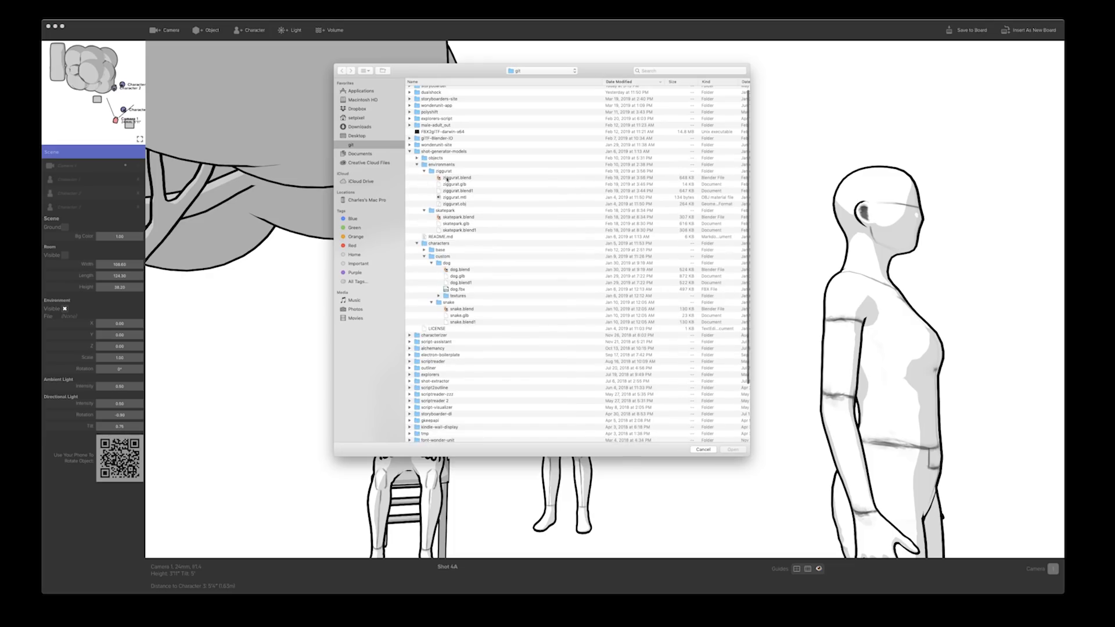
double_click(449, 184)
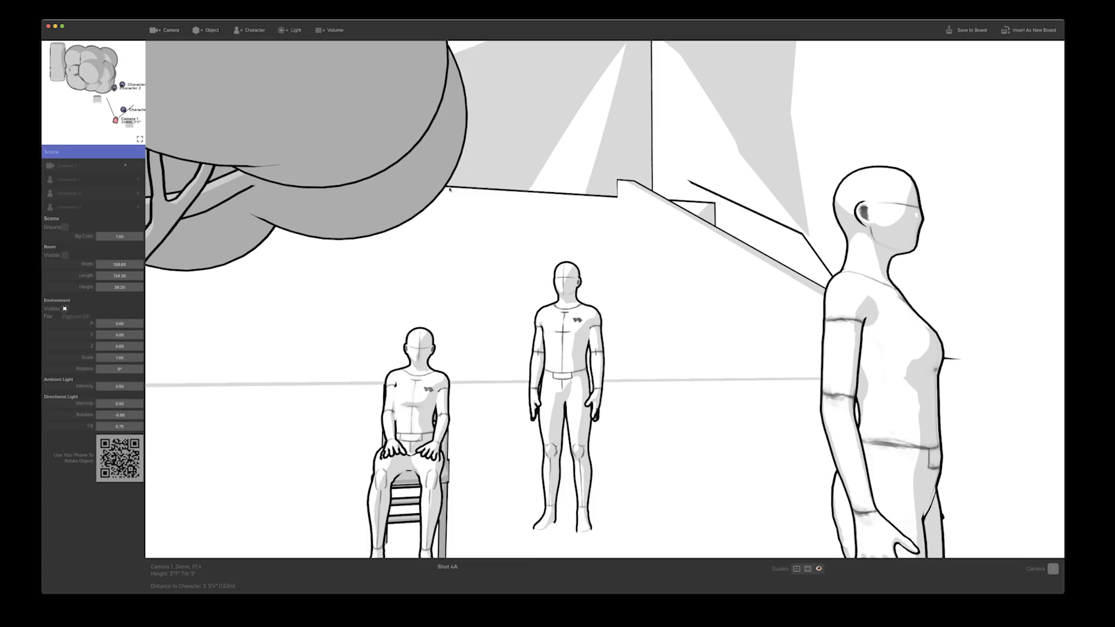
Move the camera far back and aim it so the ziggurat, tree, car and characters all fit in the shot
drag(438, 314, 349, 289)
key(s)
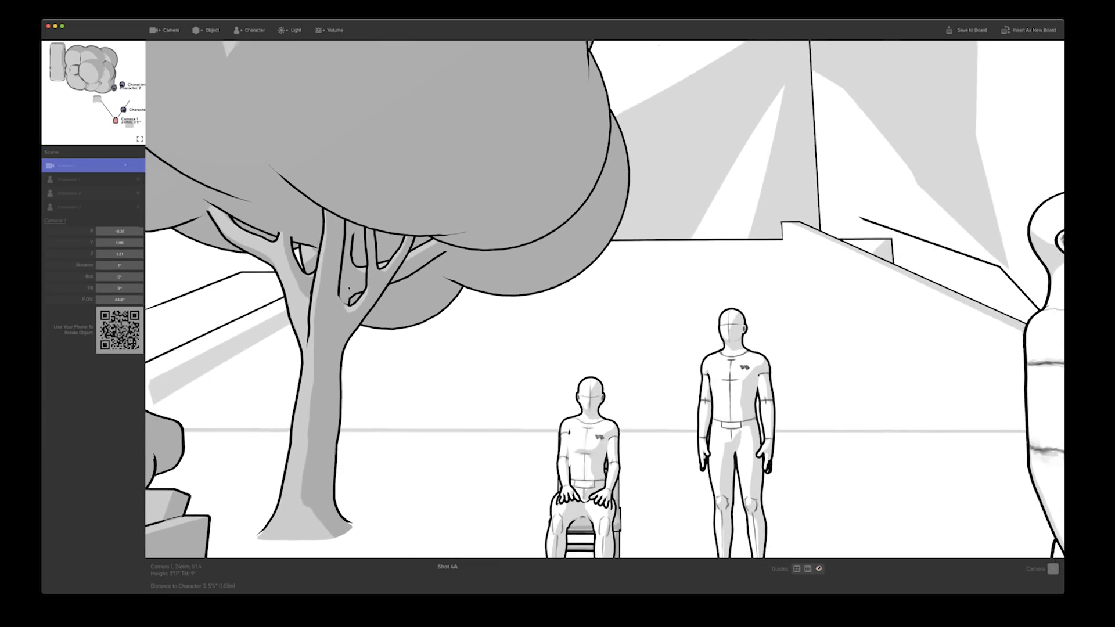
key(d)
drag(349, 288, 257, 263)
key(s)
key(d)
key(s)
key(d)
key(s)
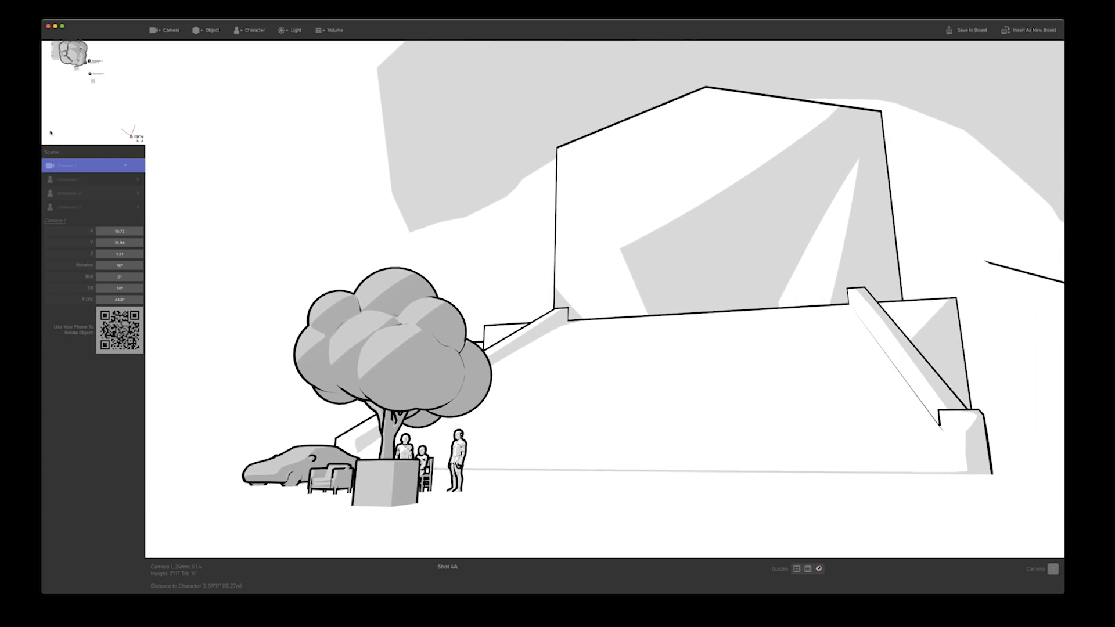
Try smaller scales for the environment, return its scale to 1.00, and set its rotation to 2°
click(64, 154)
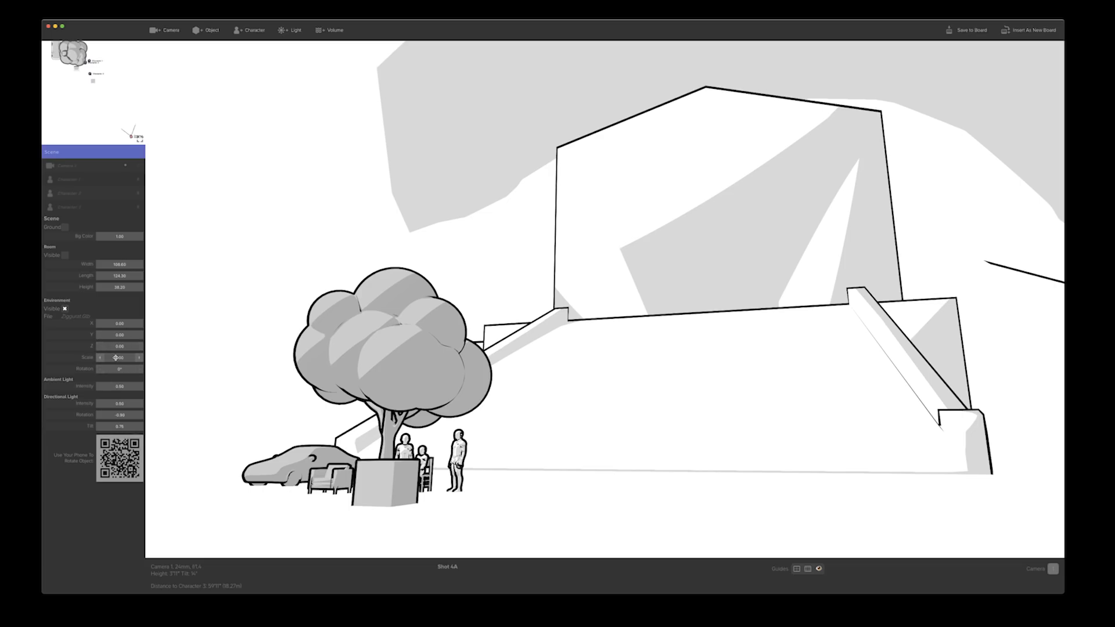
mouse_move(115, 357)
mouse_down()
mouse_move(92, 358)
mouse_move(124, 358)
mouse_up()
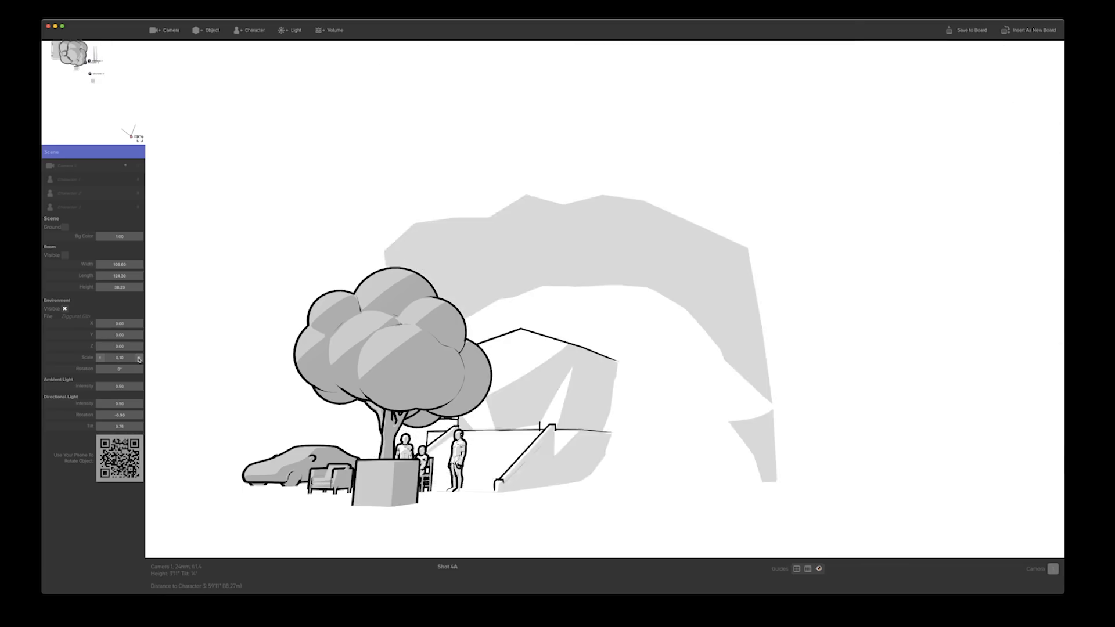
click(139, 360)
click(139, 359)
click(139, 359)
click(139, 359)
click(138, 360)
click(138, 359)
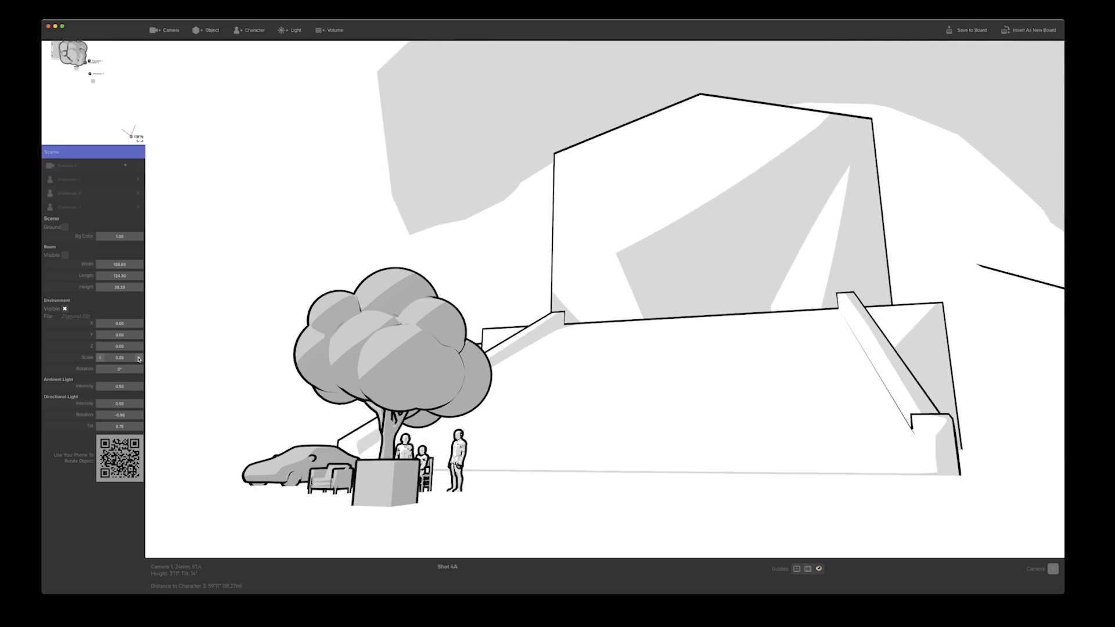
click(138, 360)
mouse_move(119, 369)
mouse_down()
mouse_move(151, 369)
mouse_move(108, 369)
mouse_move(123, 369)
mouse_up()
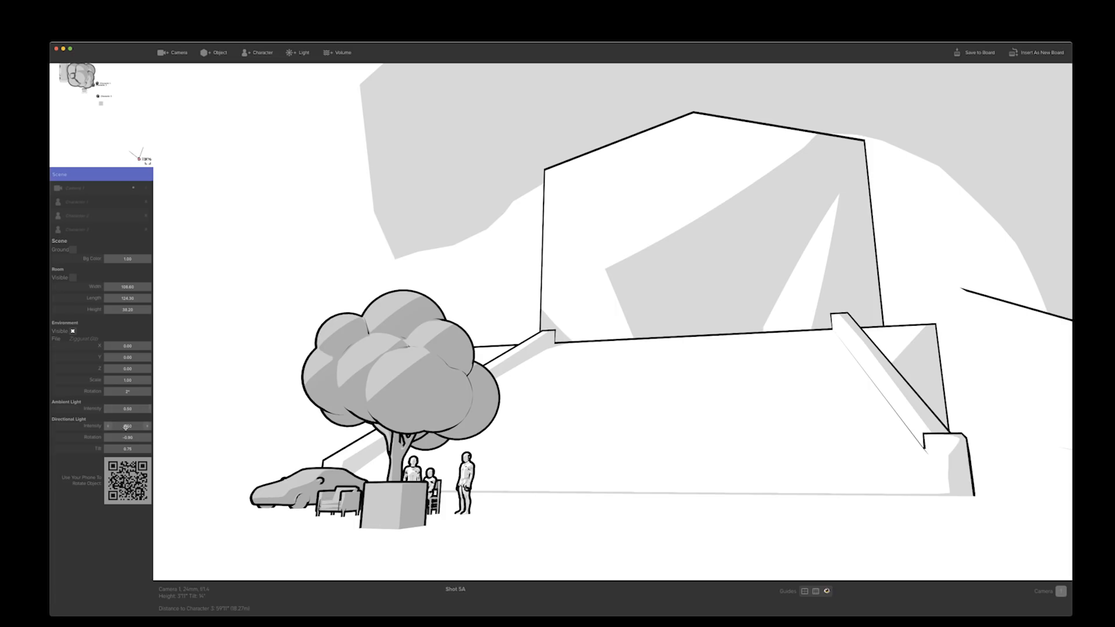
Reduce both the directional light and the ambient light intensity of the scene to 0
drag(129, 426, 111, 426)
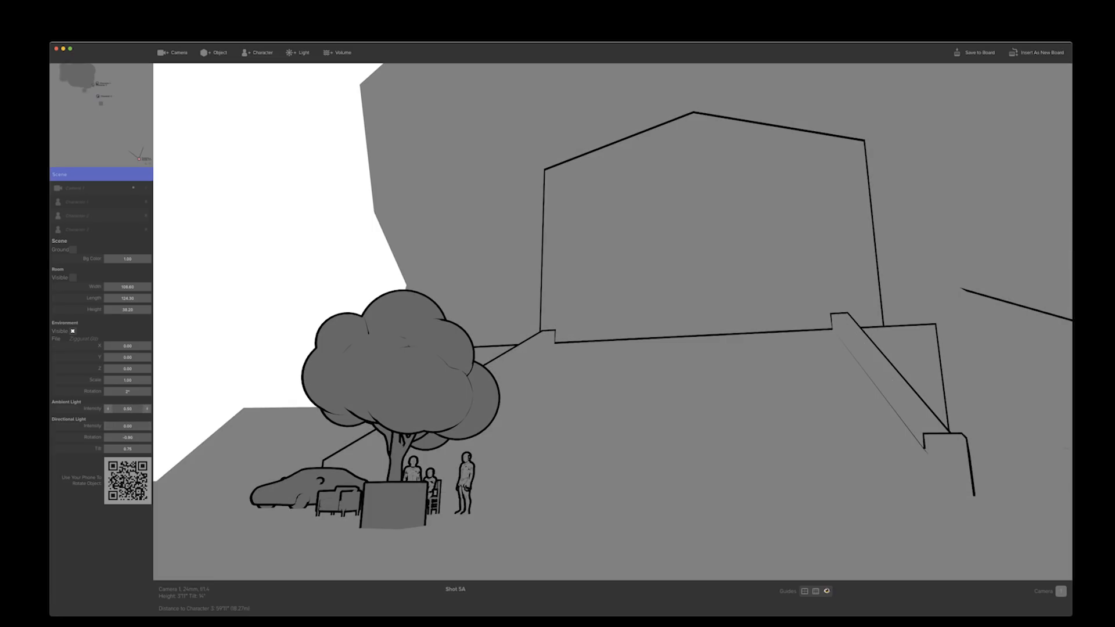
drag(128, 408, 113, 408)
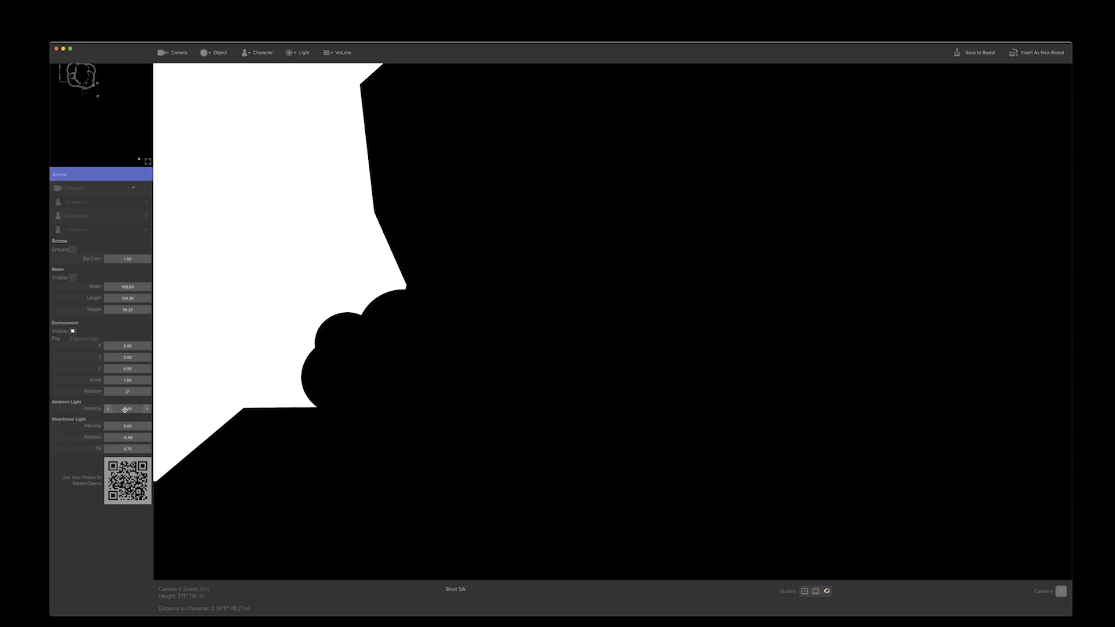
mouse_move(201, 374)
mouse_down()
mouse_move(475, 423)
mouse_move(249, 339)
mouse_move(202, 366)
mouse_move(306, 356)
mouse_move(212, 364)
mouse_up()
Set the scene's directional light intensity to 0.40 and the ambient light intensity to 0.13
click(62, 175)
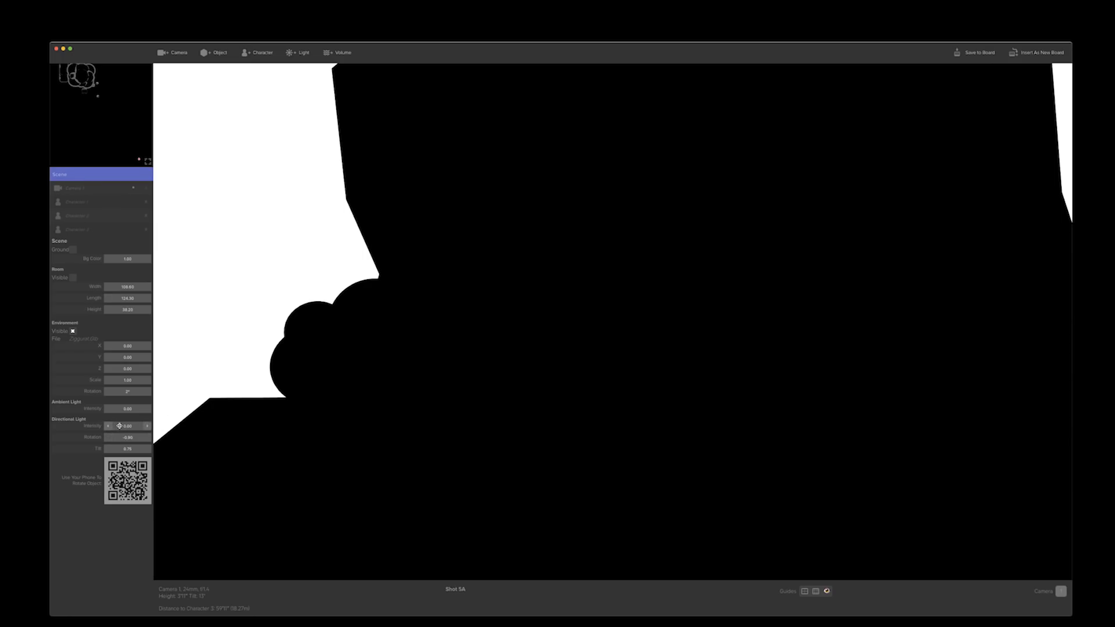
mouse_move(119, 426)
mouse_down()
mouse_move(139, 426)
mouse_move(127, 426)
mouse_up()
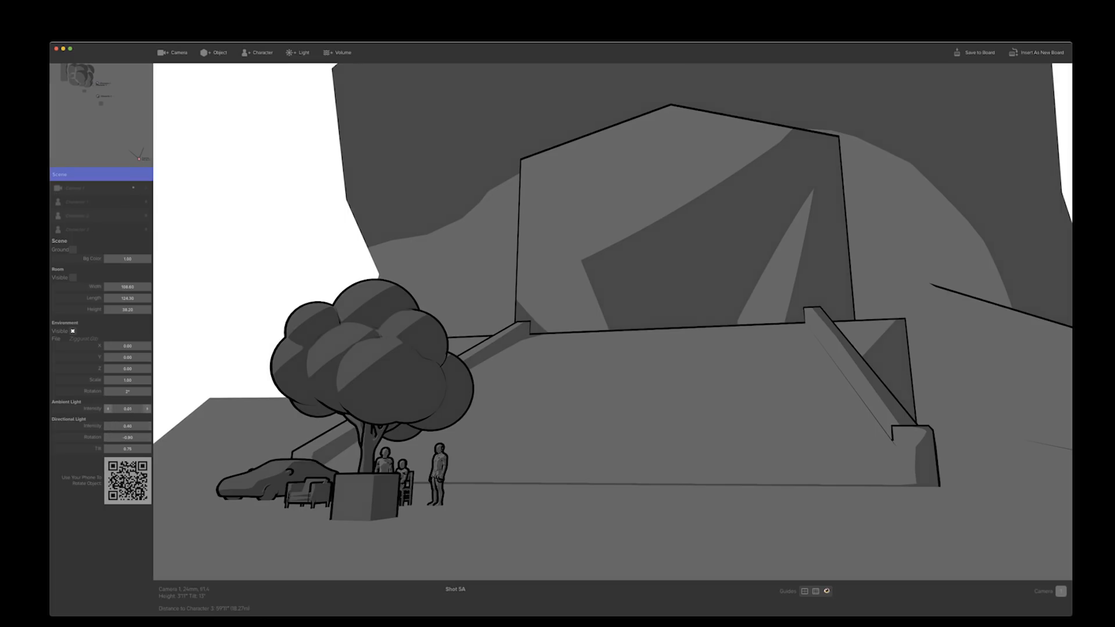
drag(128, 409, 135, 409)
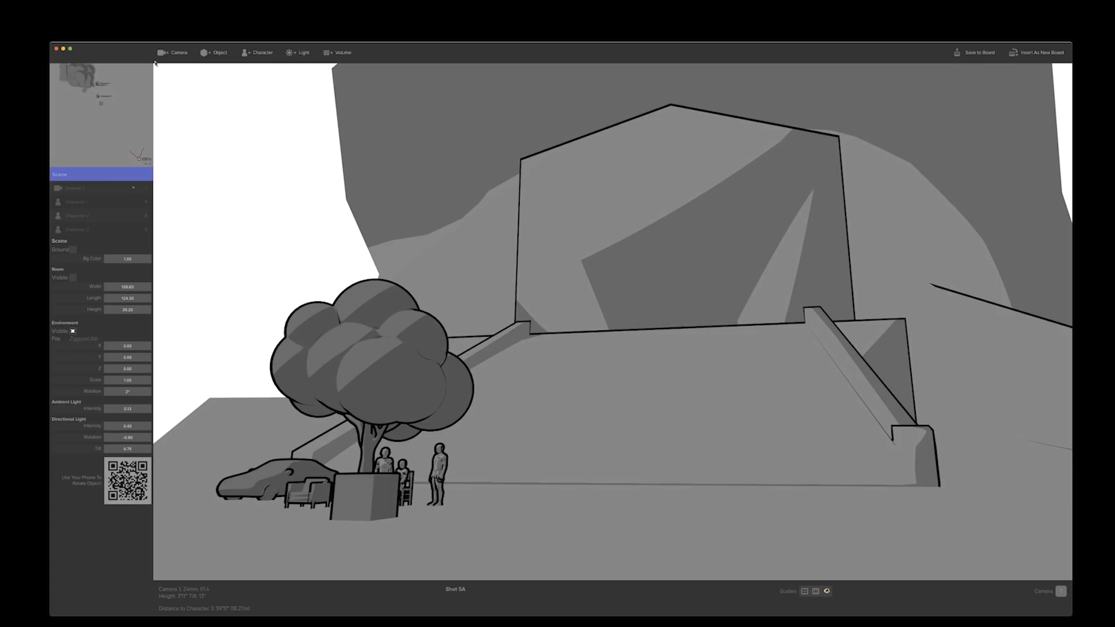
Re-aim the camera at the group, add a light, and place it above the standing character beside the tree
drag(221, 193, 13, 199)
drag(244, 217, 487, 275)
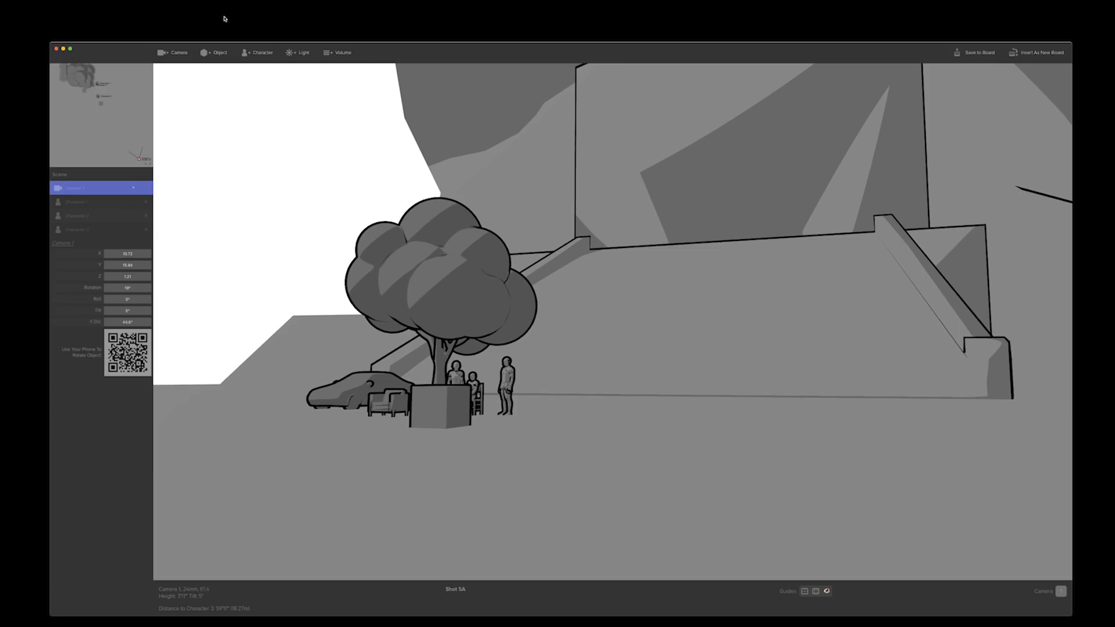
click(299, 53)
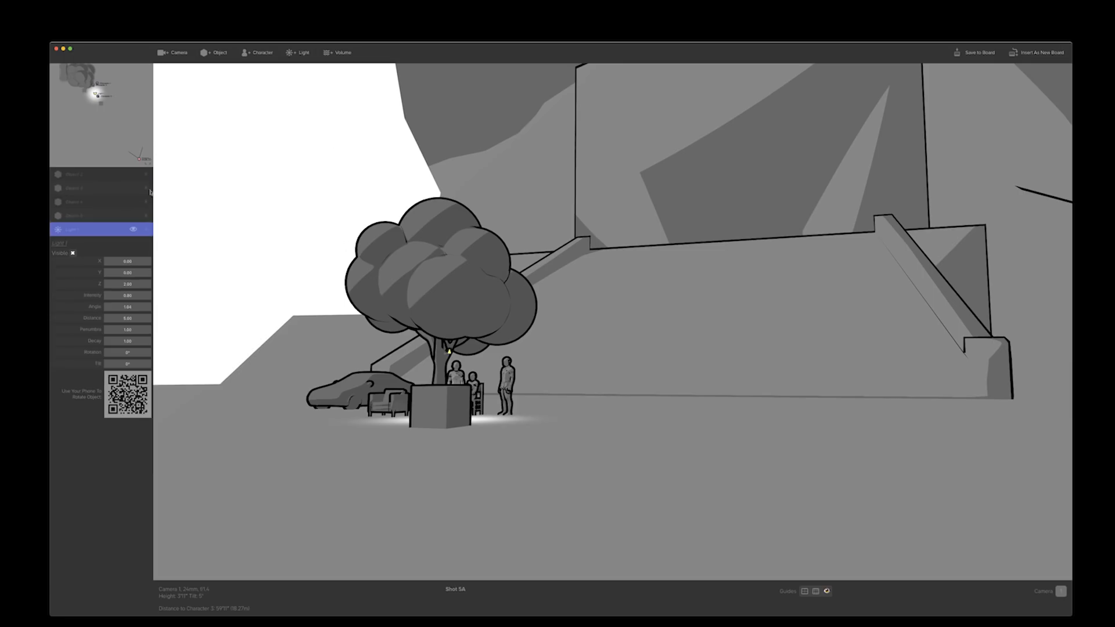
mouse_move(450, 351)
mouse_down()
mouse_move(747, 346)
mouse_move(759, 336)
mouse_move(455, 350)
mouse_up()
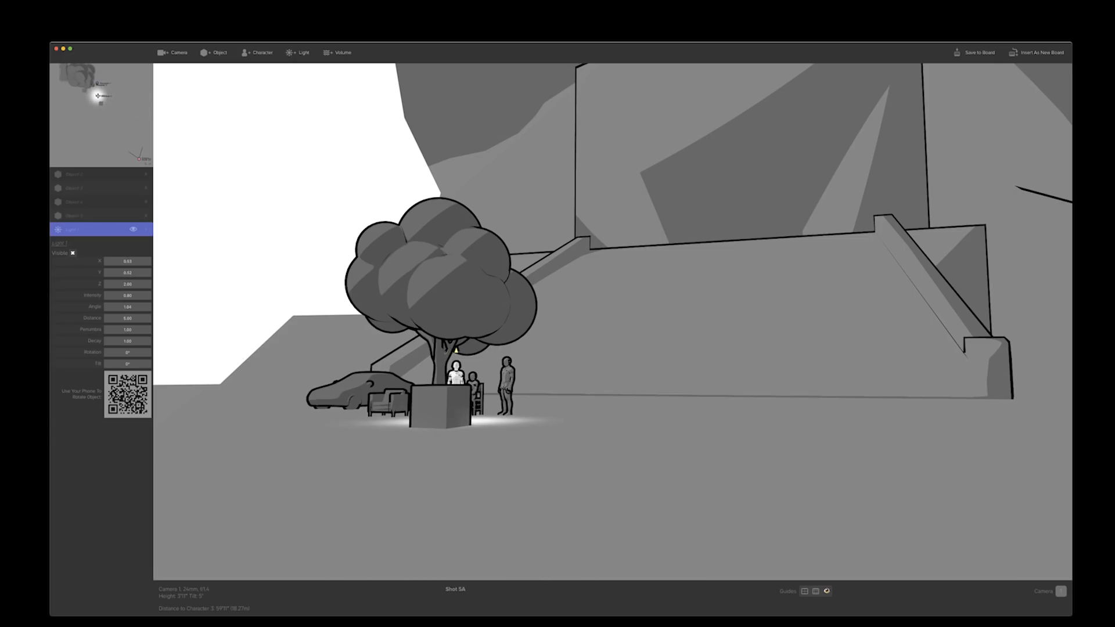
Move the camera closer to the lit character and shift the box in front of the group well off to the side
key(w)
drag(335, 294, 314, 323)
key(w)
key(w)
drag(338, 415, 823, 412)
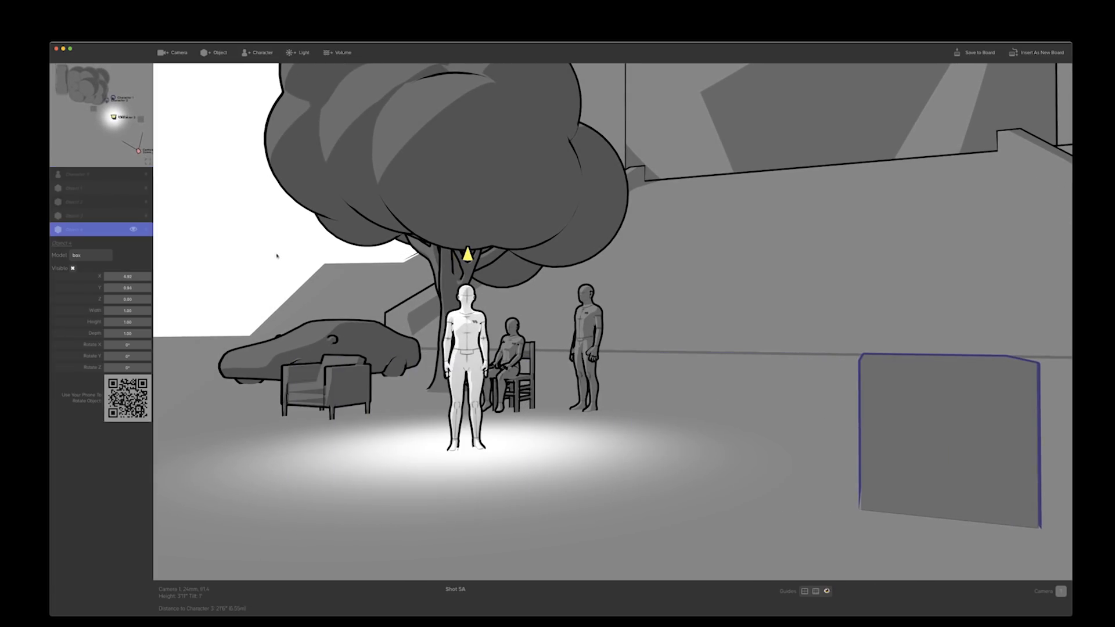
Raise the light higher above the standing character, set its intensity to 1.00 and increase its distance
click(468, 255)
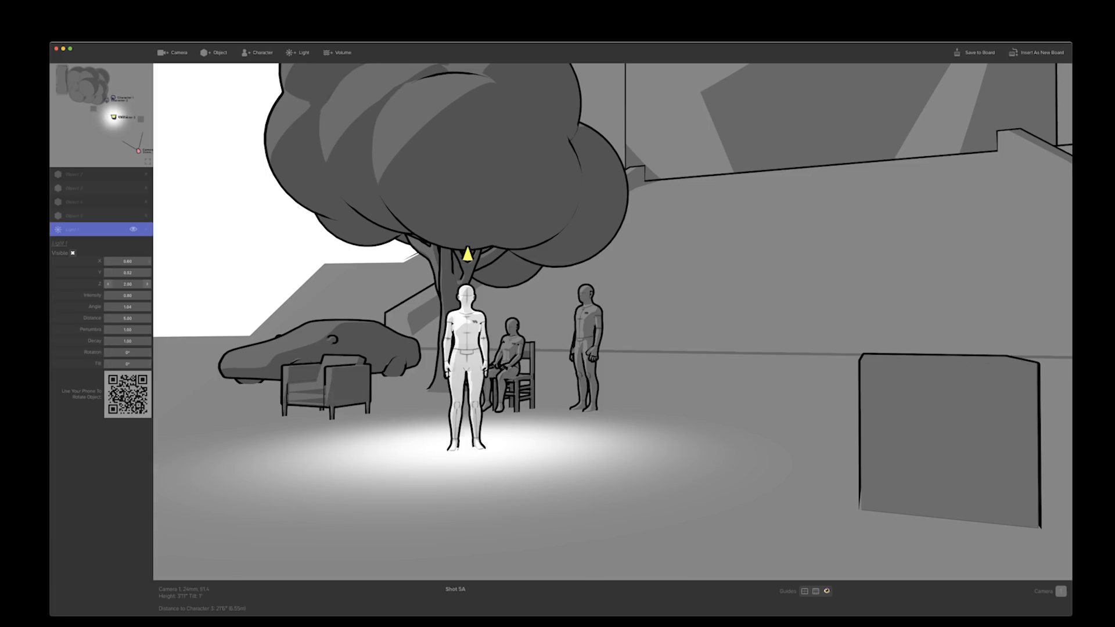
drag(121, 284, 249, 284)
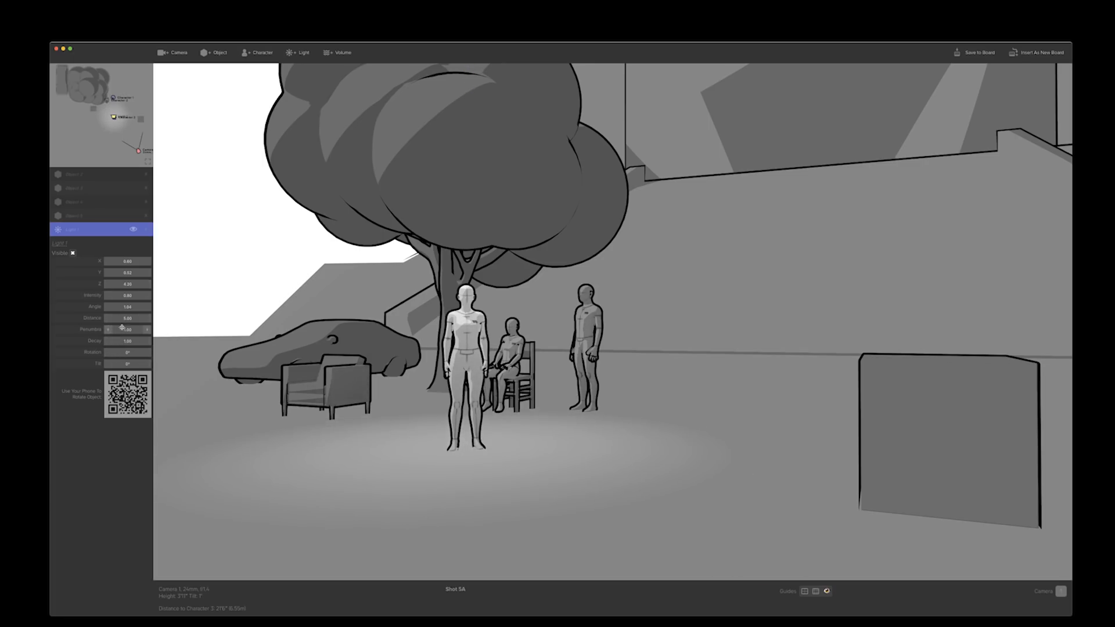
drag(127, 295, 143, 295)
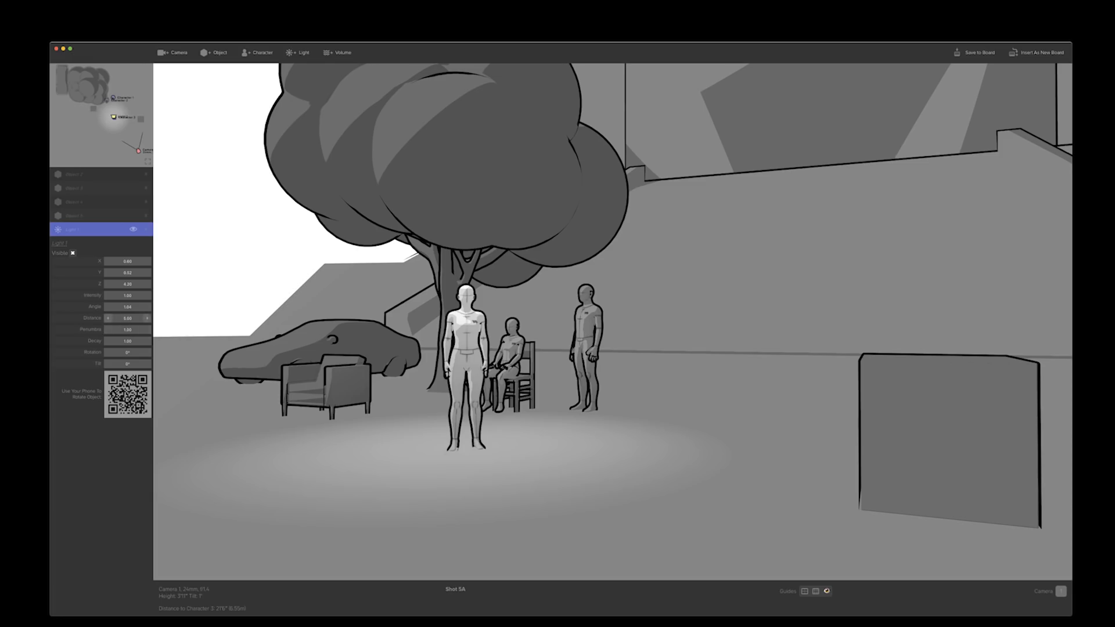
drag(127, 319, 142, 319)
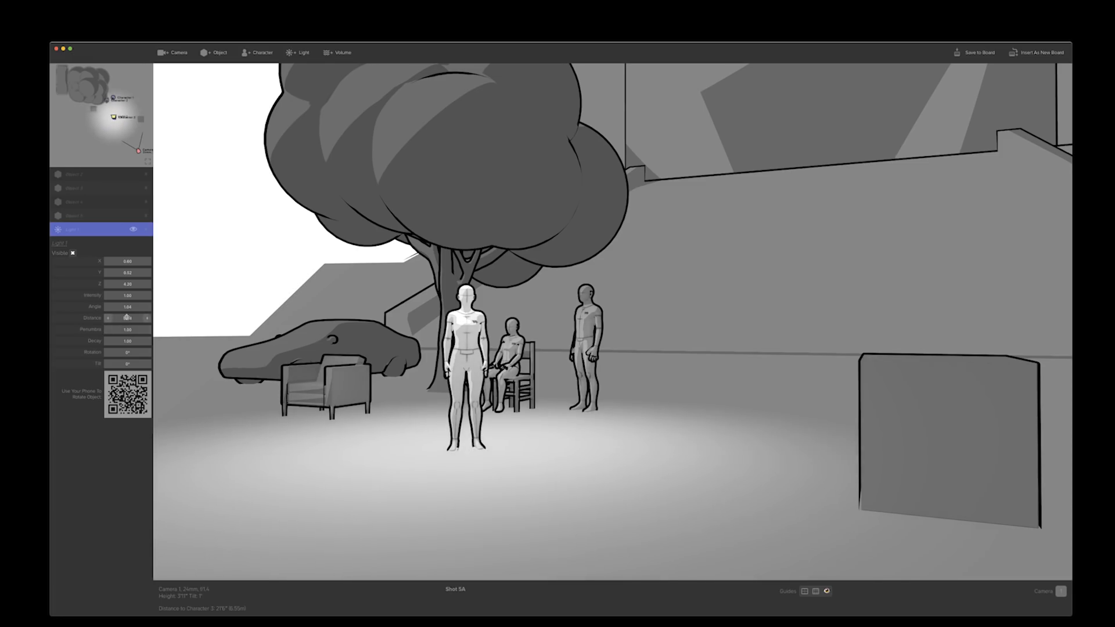
Add a rain volume, place it over the group of characters, and set its opacity to 1.00 and color to 0.00
drag(371, 415, 413, 386)
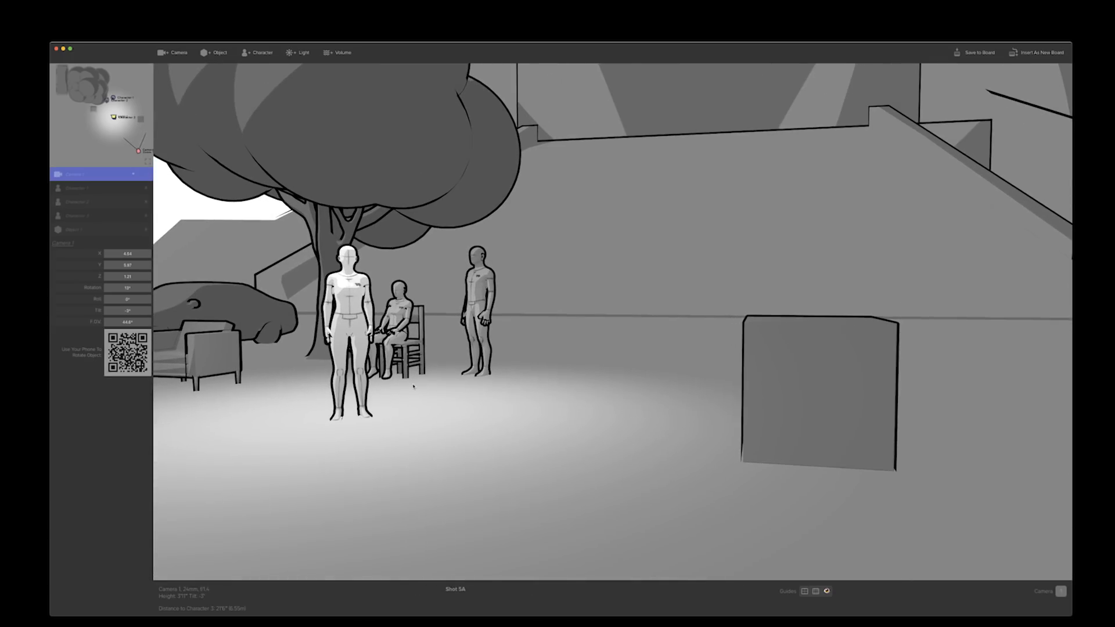
click(343, 53)
drag(109, 126, 111, 114)
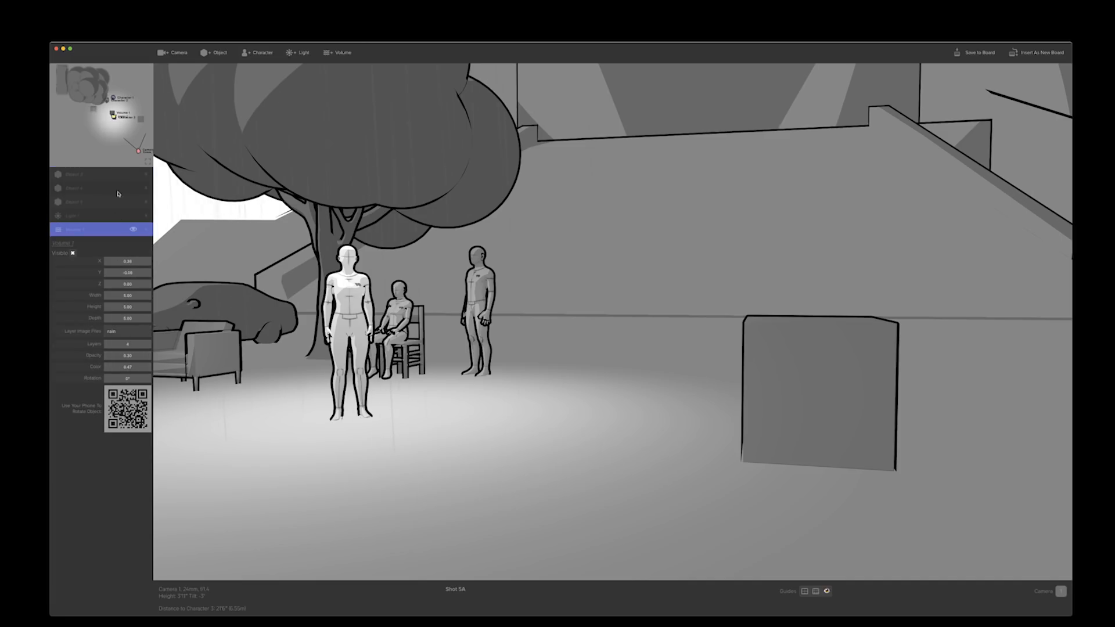
drag(113, 114, 115, 117)
drag(135, 356, 175, 355)
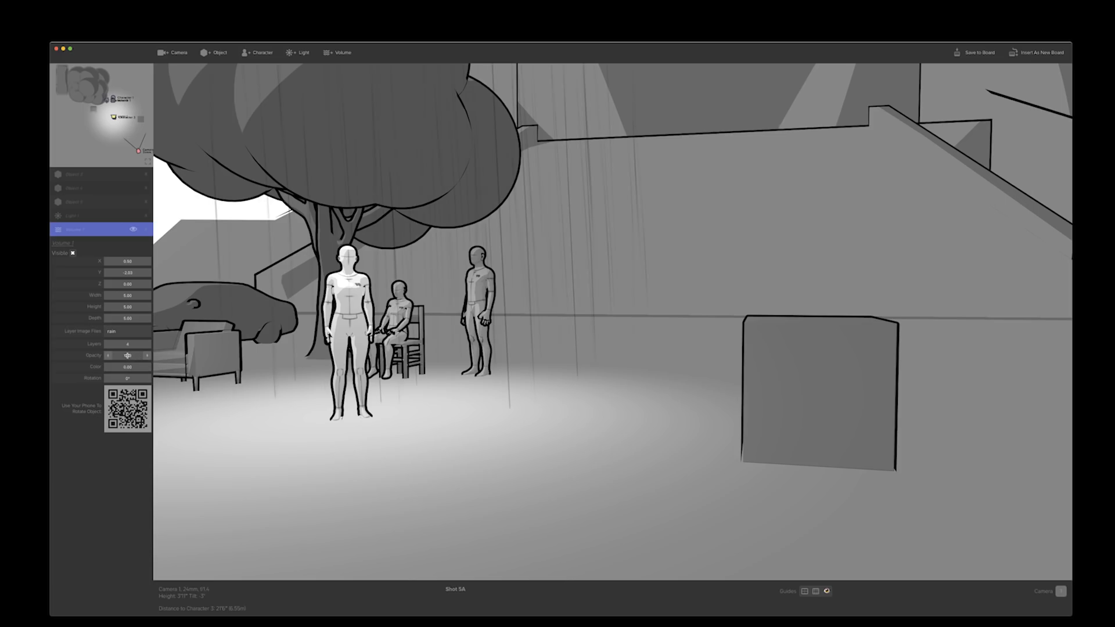
Move the lit standing character away from the seated one toward the armchair, and change the volume's layer images to fog
drag(264, 276, 228, 274)
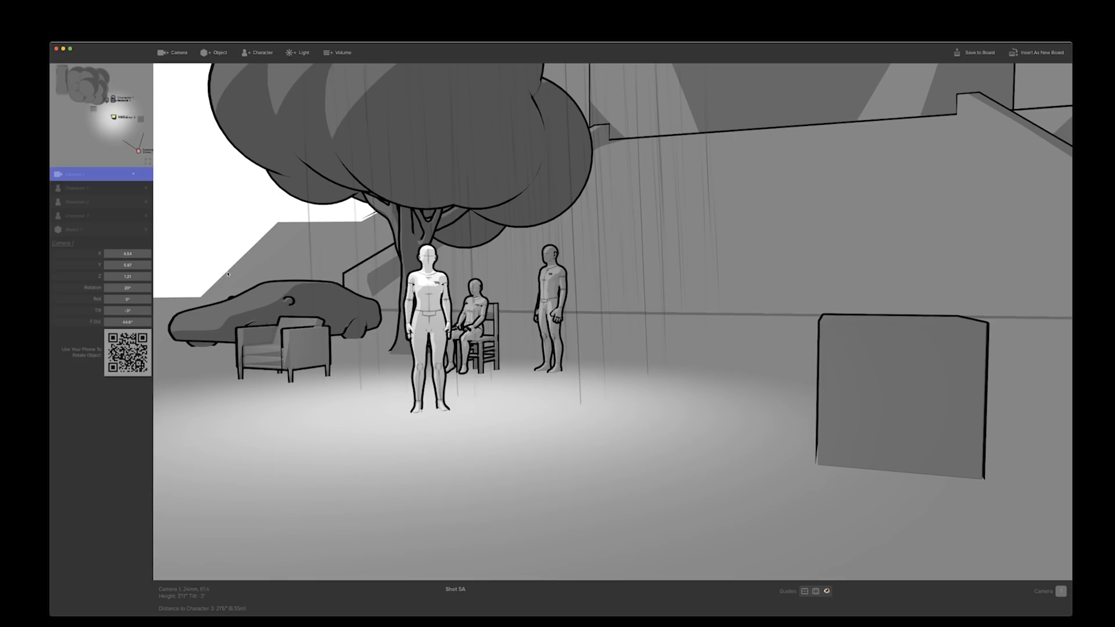
drag(428, 325, 386, 330)
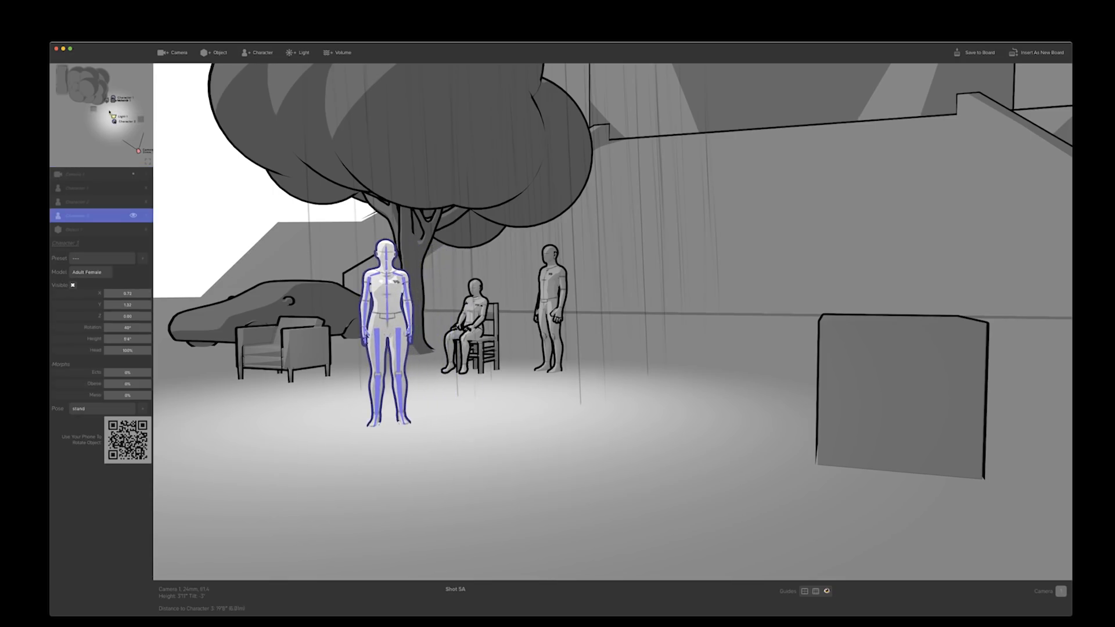
click(113, 99)
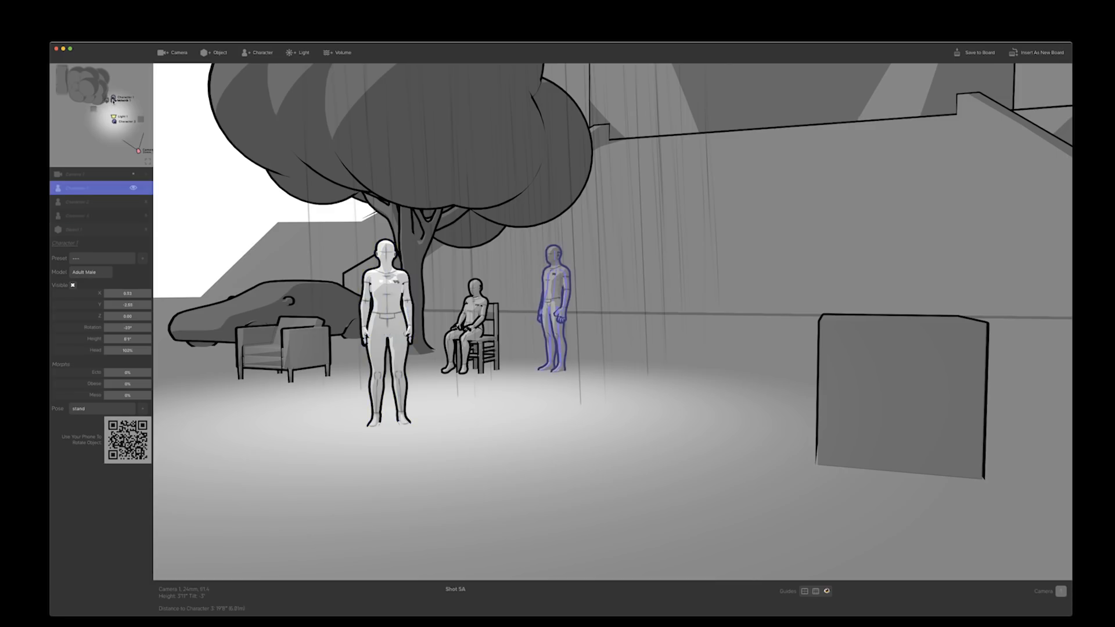
click(113, 101)
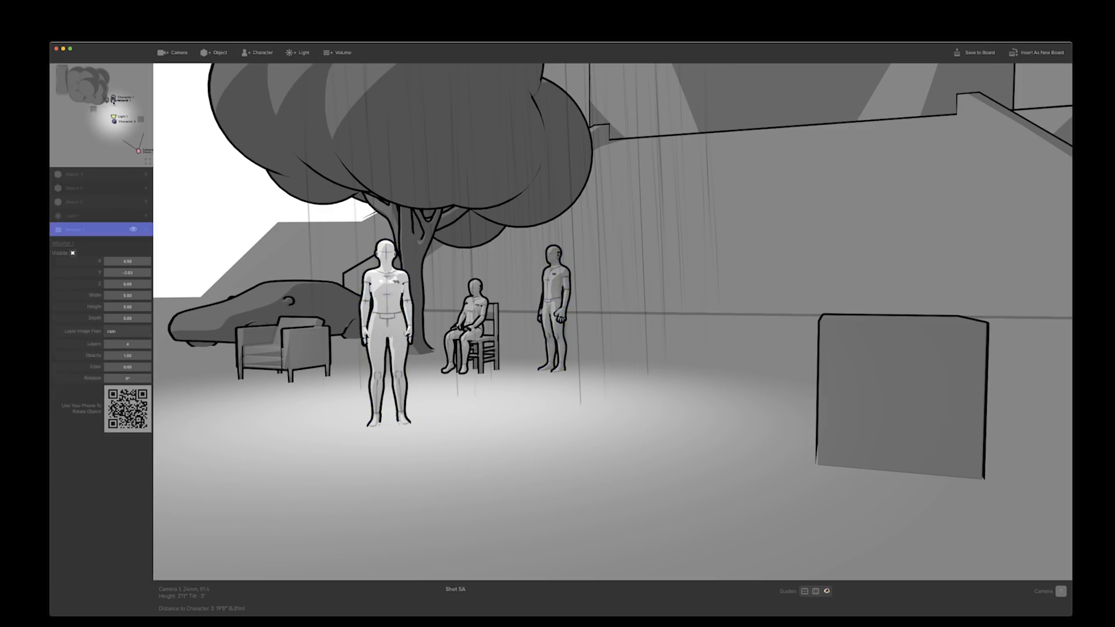
click(122, 331)
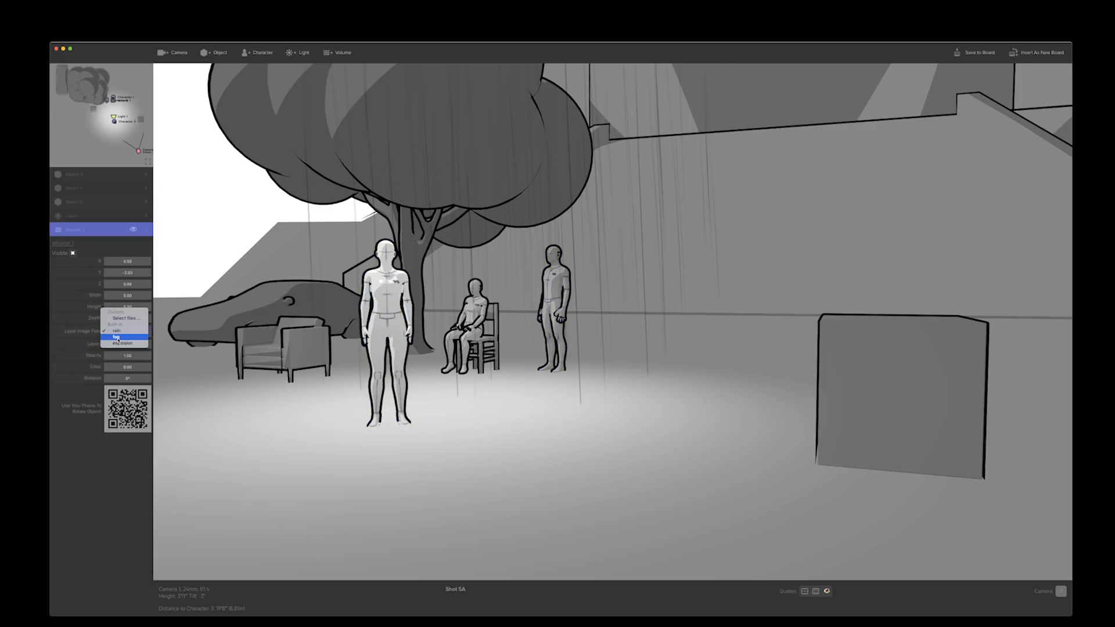
click(116, 337)
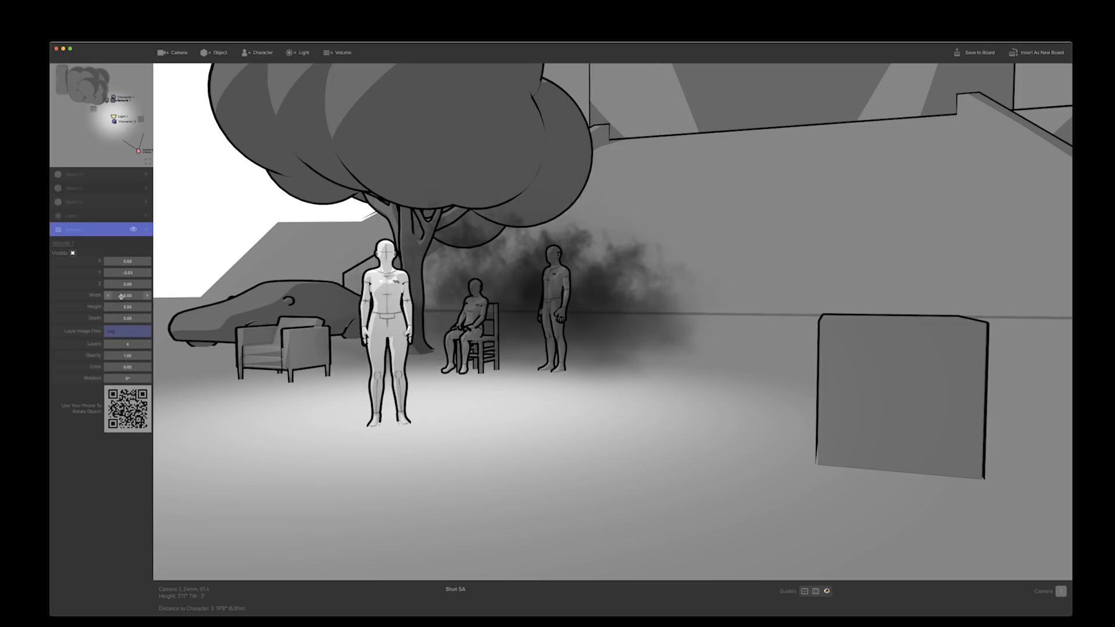
Enlarge the fog volume in width, height and depth, and set its number of layers to 7
mouse_move(122, 295)
mouse_down()
mouse_move(165, 295)
mouse_move(142, 306)
mouse_move(159, 307)
mouse_move(146, 318)
mouse_move(210, 319)
mouse_move(153, 328)
mouse_up()
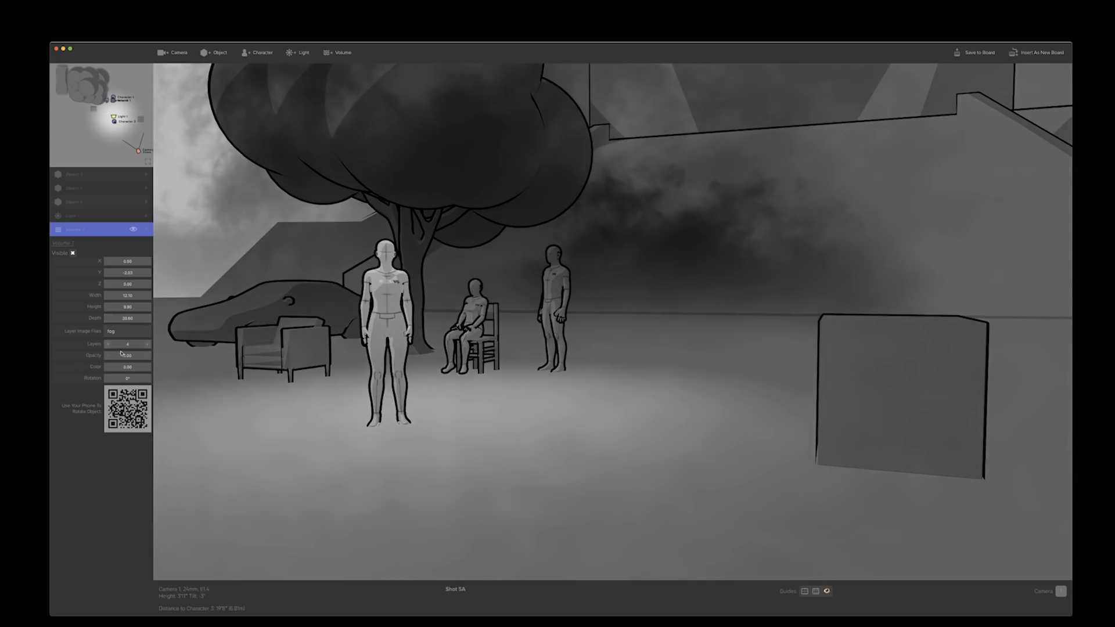
click(148, 345)
click(148, 345)
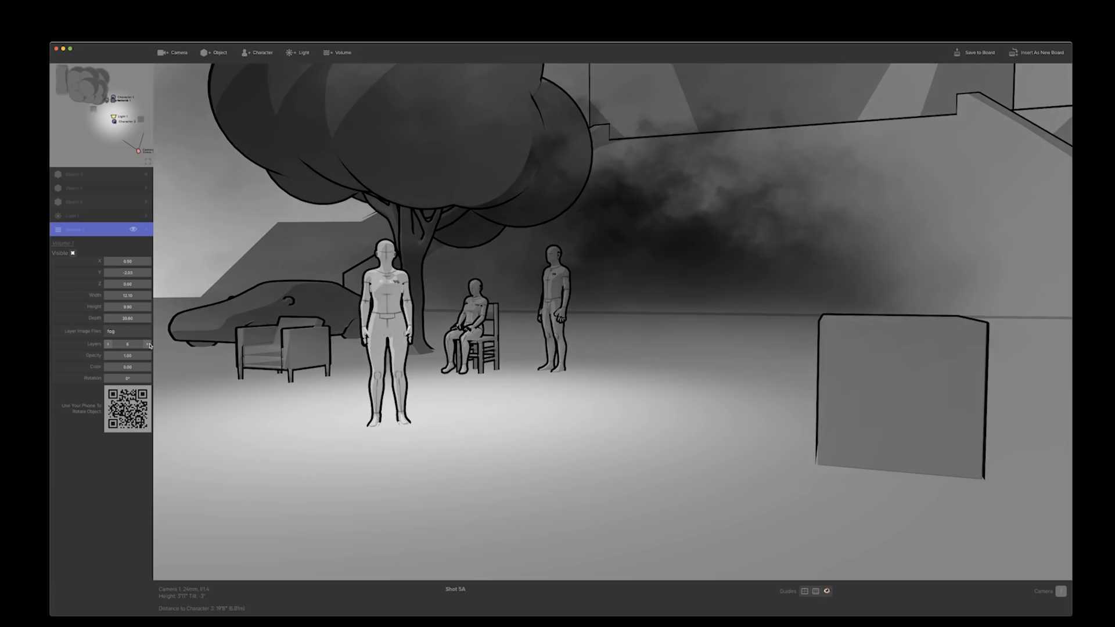
click(149, 345)
Pull the camera back and move the fog volume toward the building wall, spacing the rear standing man and the armchair farther from the tree
drag(262, 362, 215, 348)
key(a)
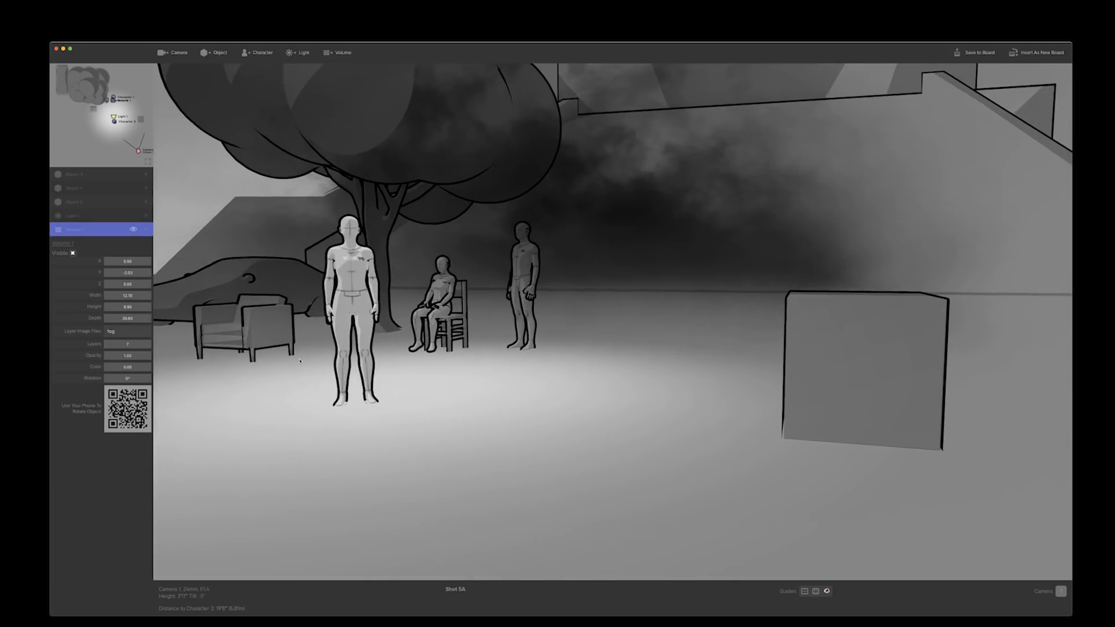
key(s)
key(s)
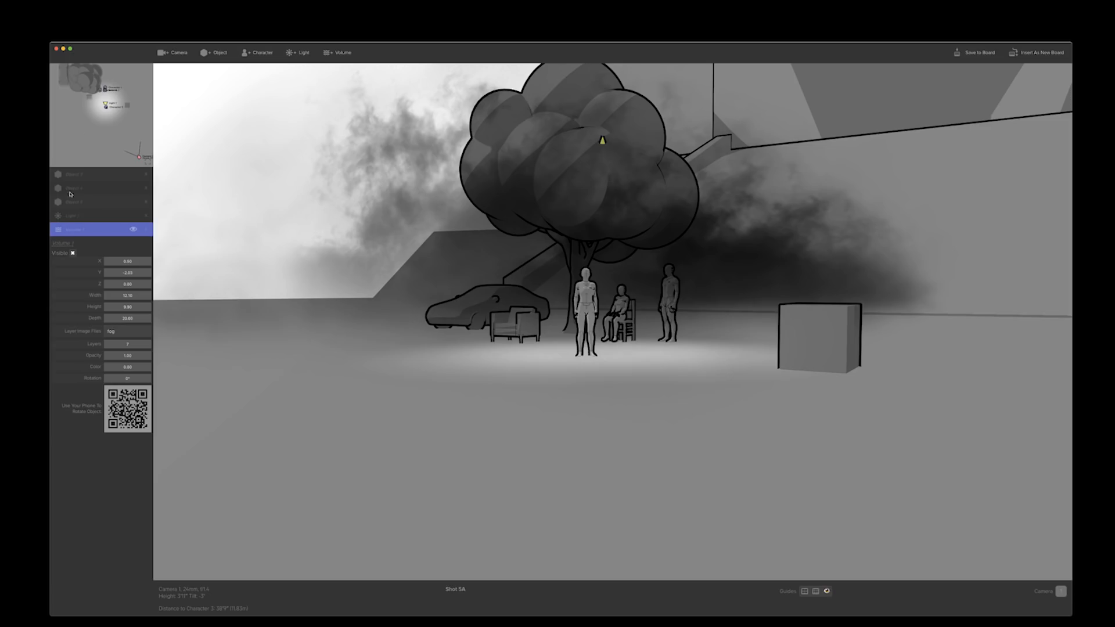
drag(91, 100, 142, 89)
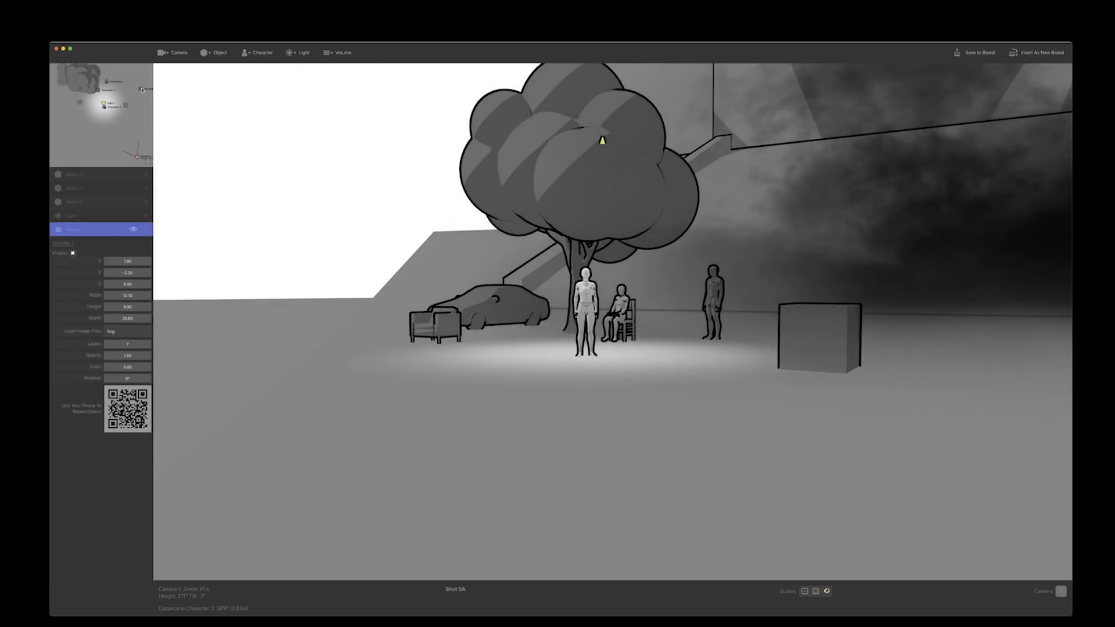
Duplicate the fog volume, rotate the copy to 47° with 8 layers, and place it nearer the camera on the opposite side of the scene
key(super+d)
drag(143, 93, 63, 93)
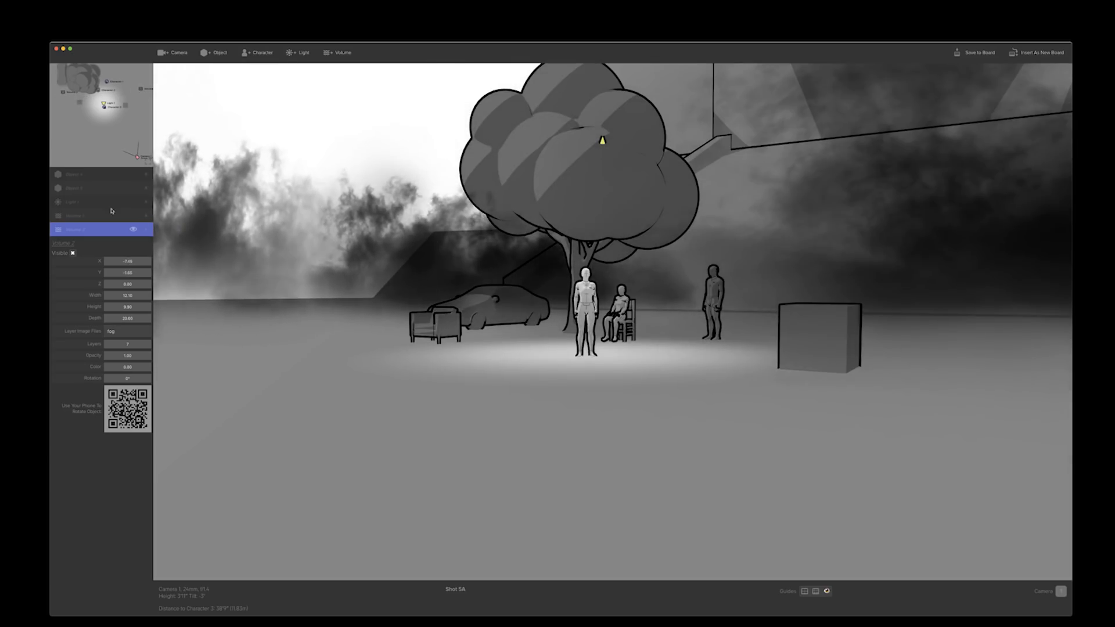
drag(127, 379, 150, 379)
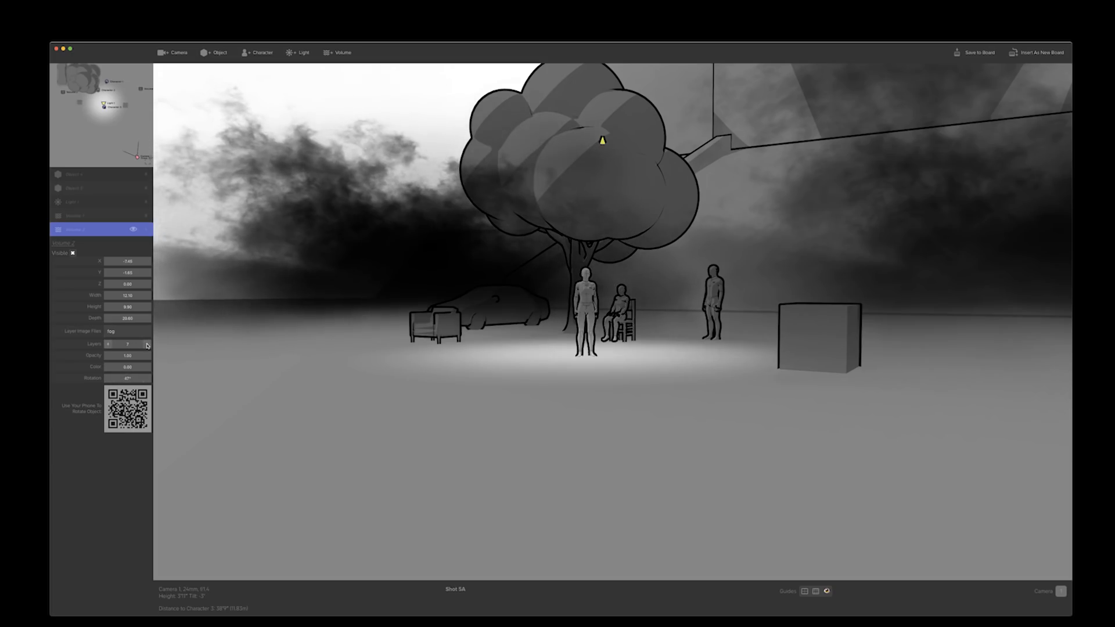
click(147, 345)
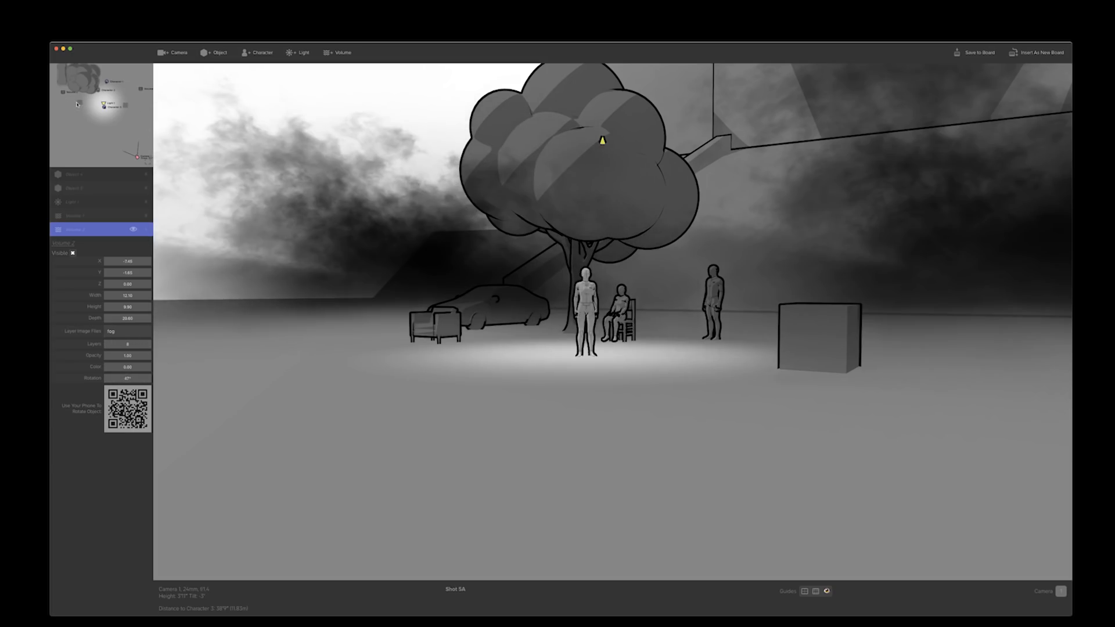
drag(80, 104, 72, 139)
Move the camera in close to the lit standing character, keeping the seated character and the rear man in frame
mouse_move(509, 424)
mouse_down()
mouse_move(521, 392)
mouse_move(522, 433)
mouse_up()
key(w)
key(w)
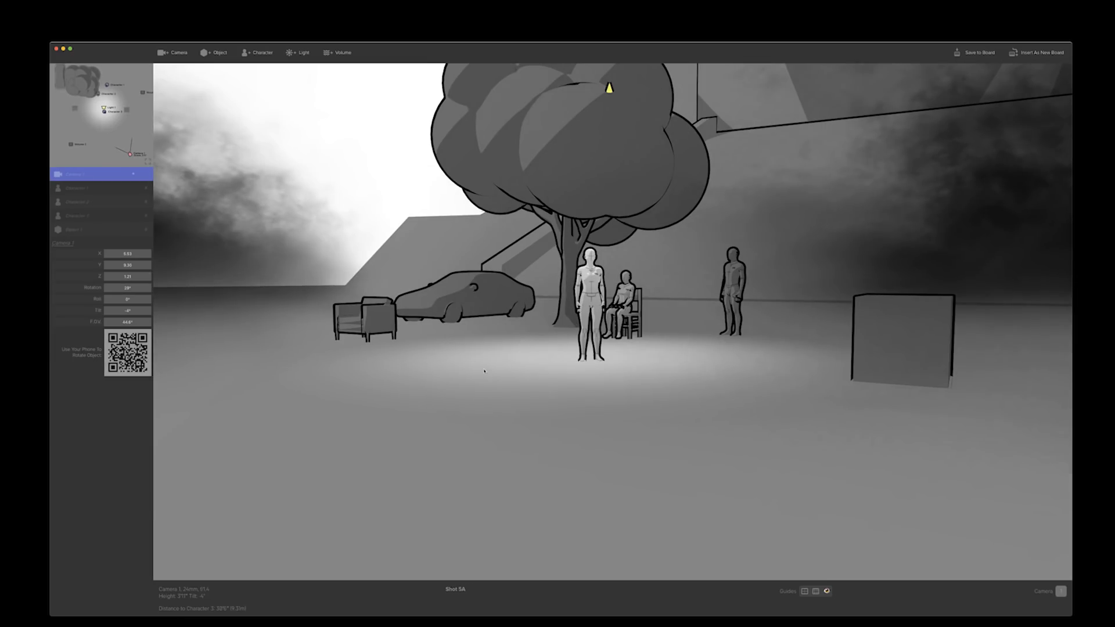
drag(469, 366, 506, 365)
key(w)
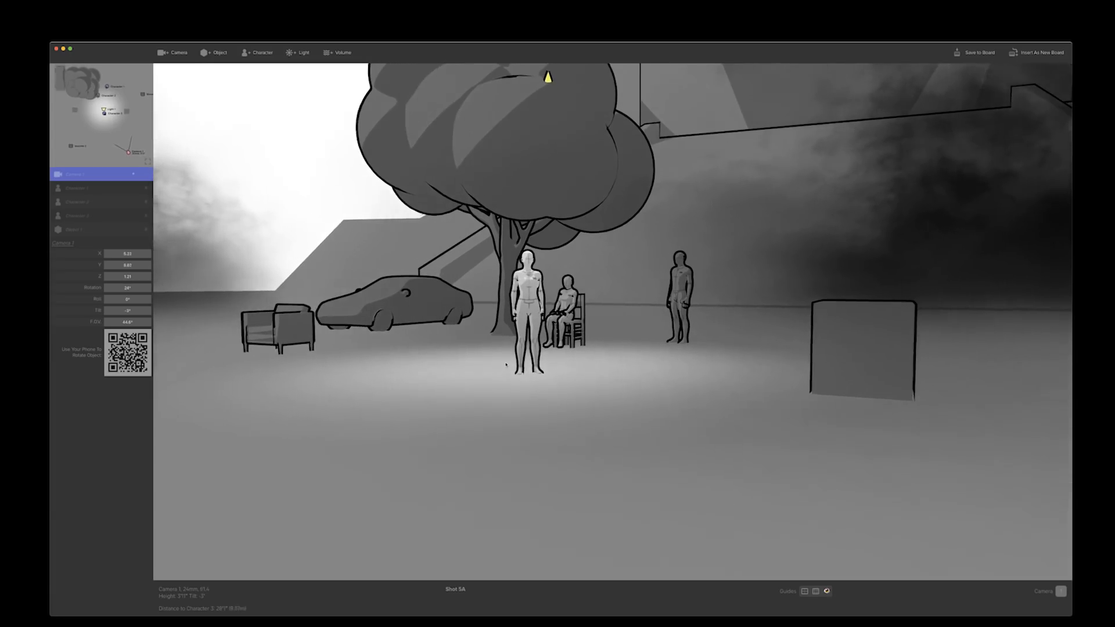
key(w)
key(a)
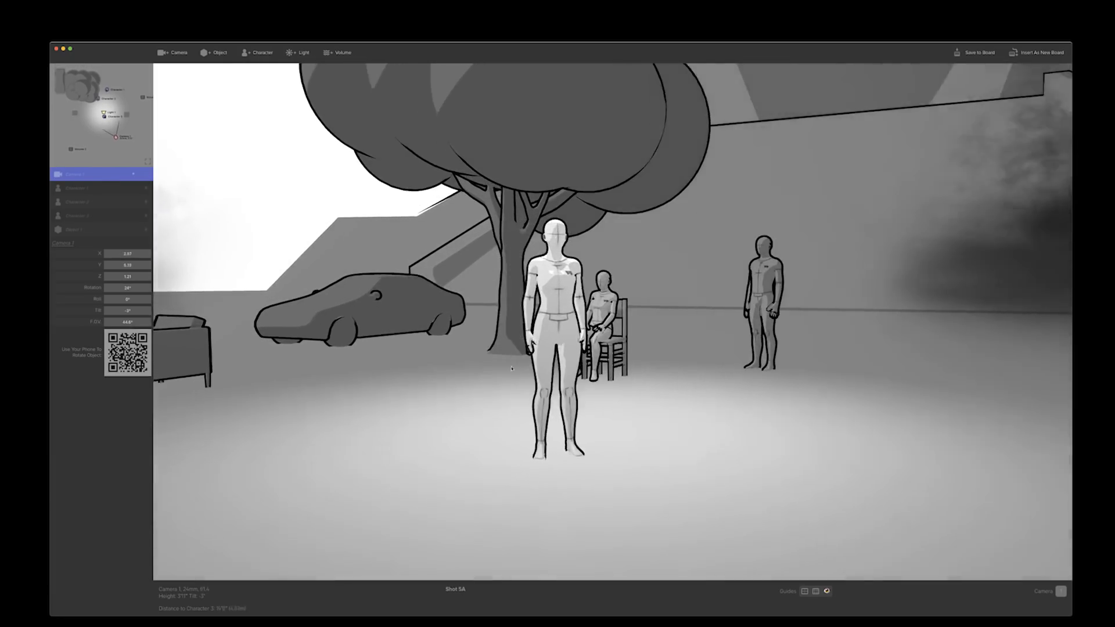
drag(506, 365, 556, 396)
key(w)
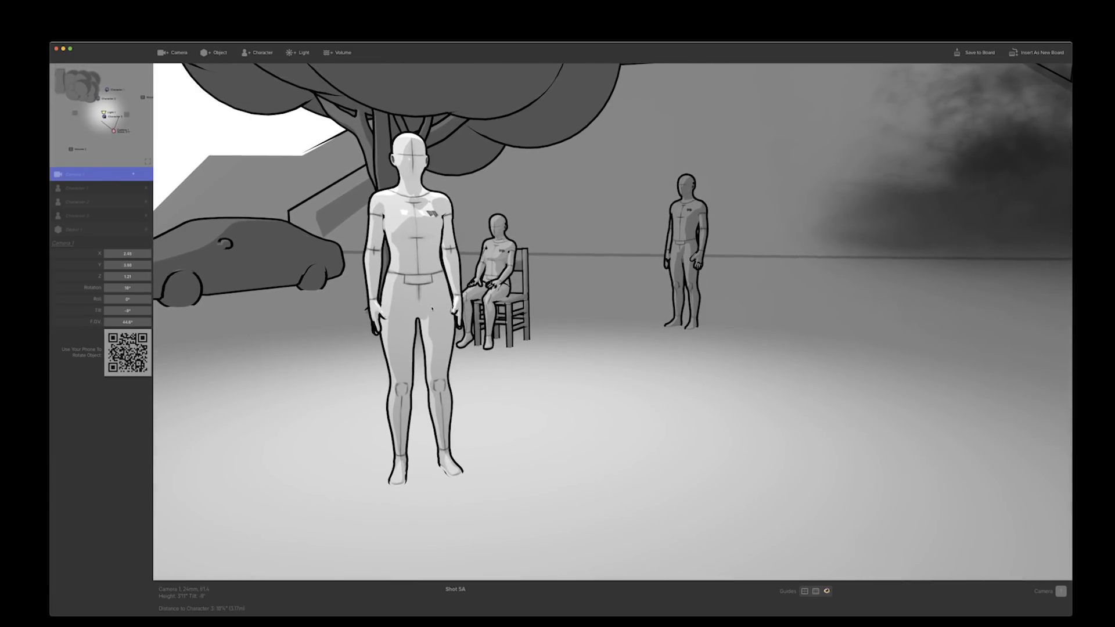
Apply the run pose to the lit standing character
click(429, 304)
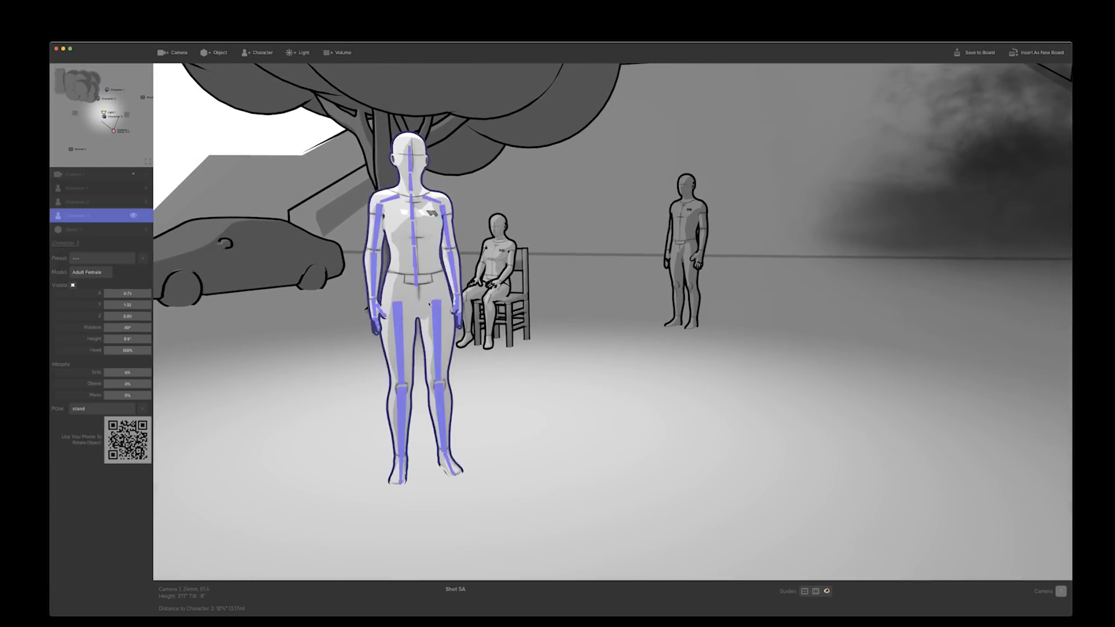
click(90, 412)
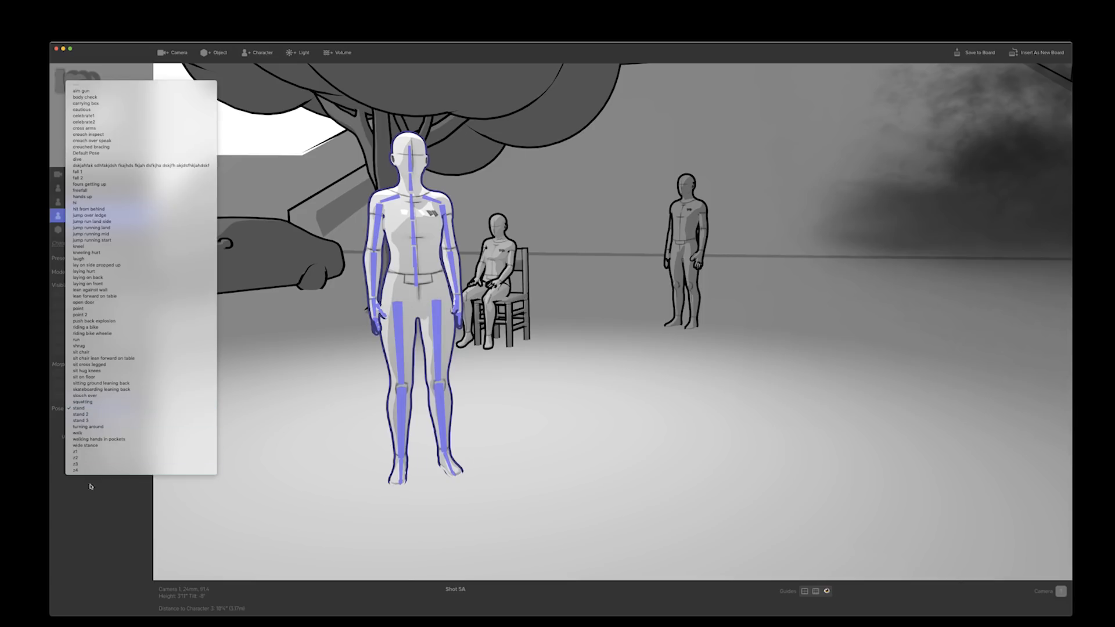
click(79, 340)
click(191, 401)
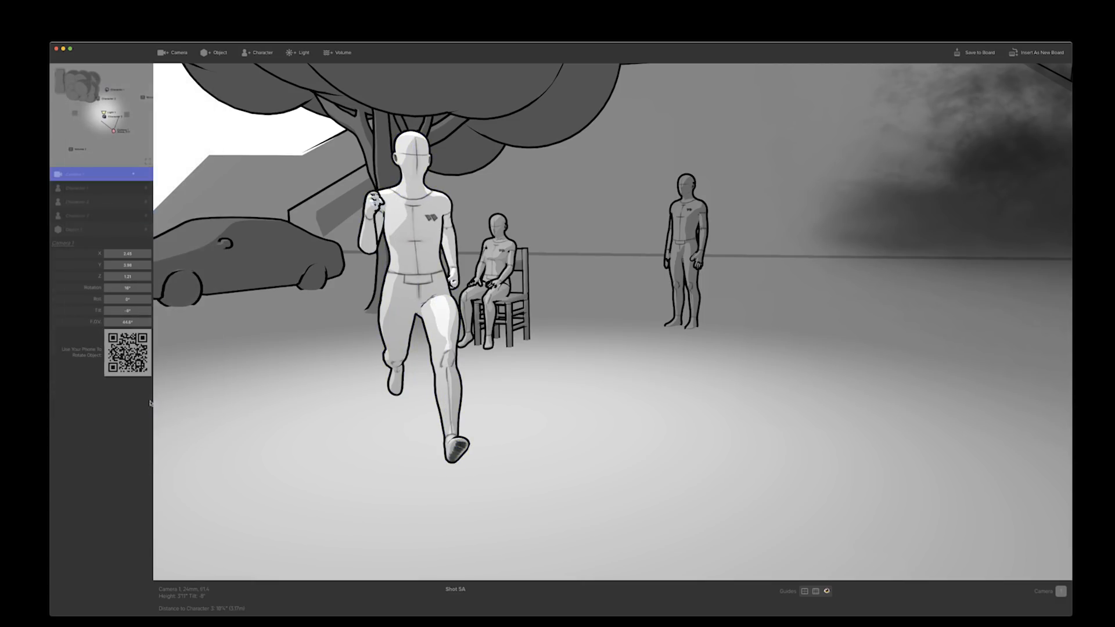
Try the hi pose and the hands up pose on the lit character
click(393, 304)
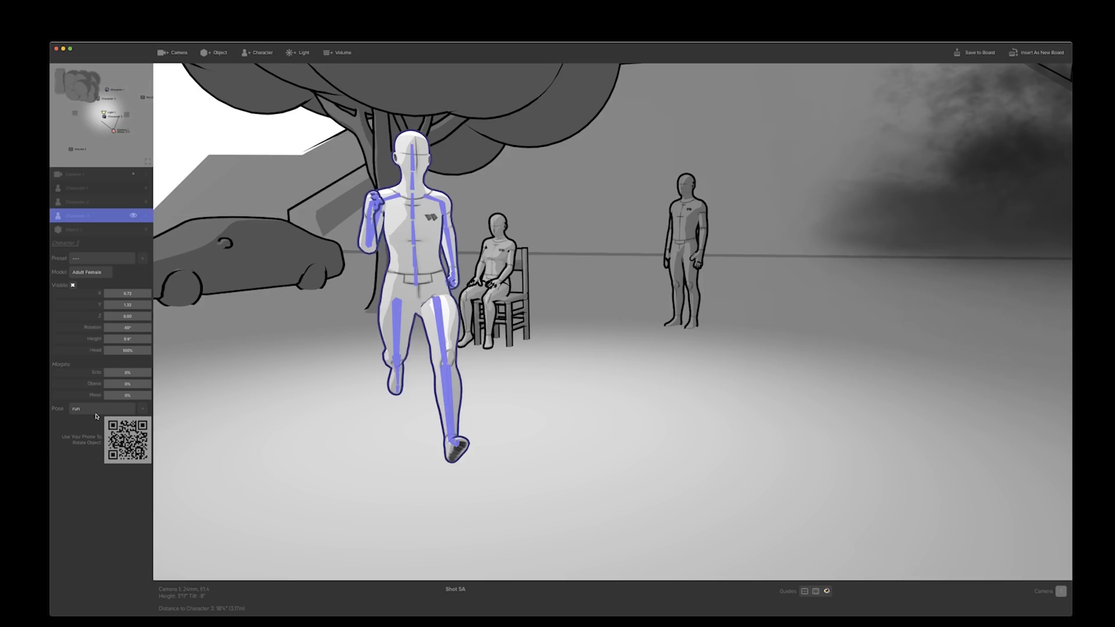
click(96, 414)
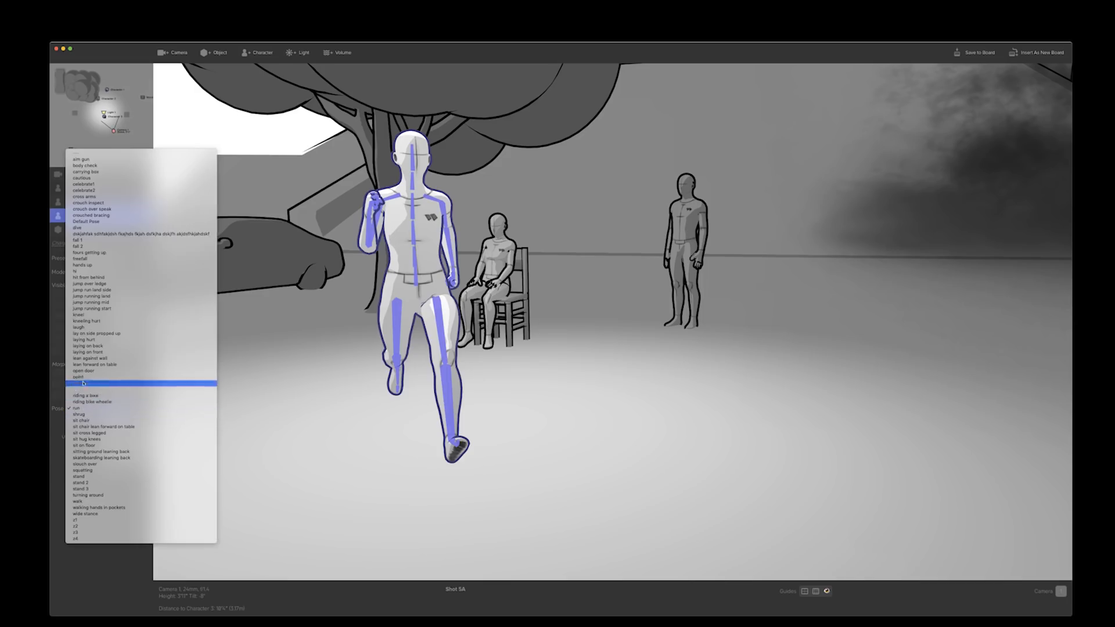
click(81, 271)
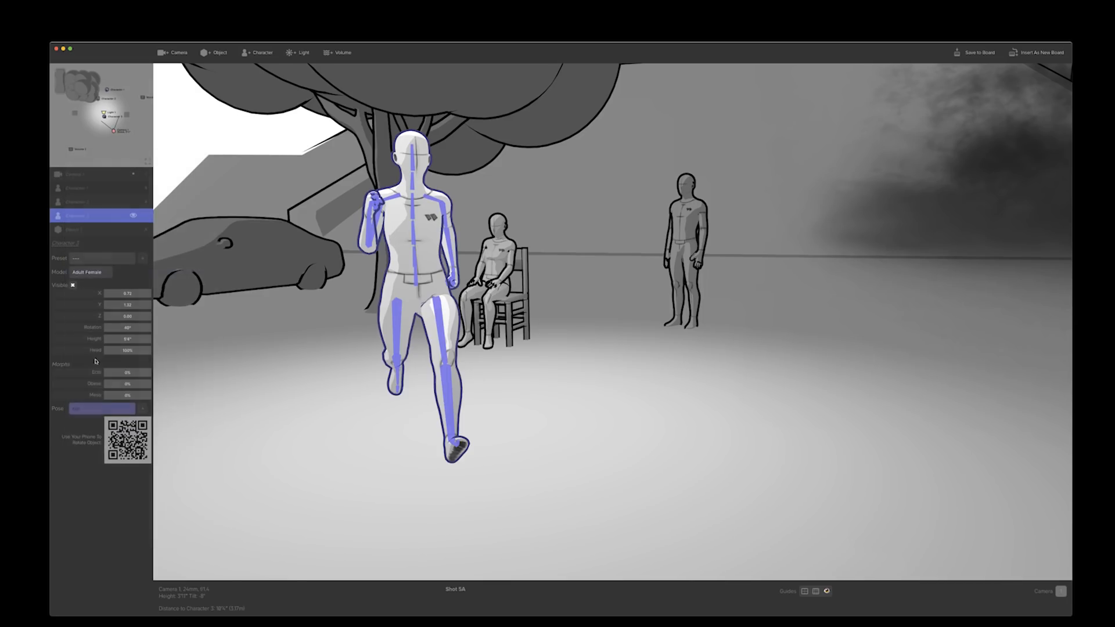
click(93, 412)
click(86, 412)
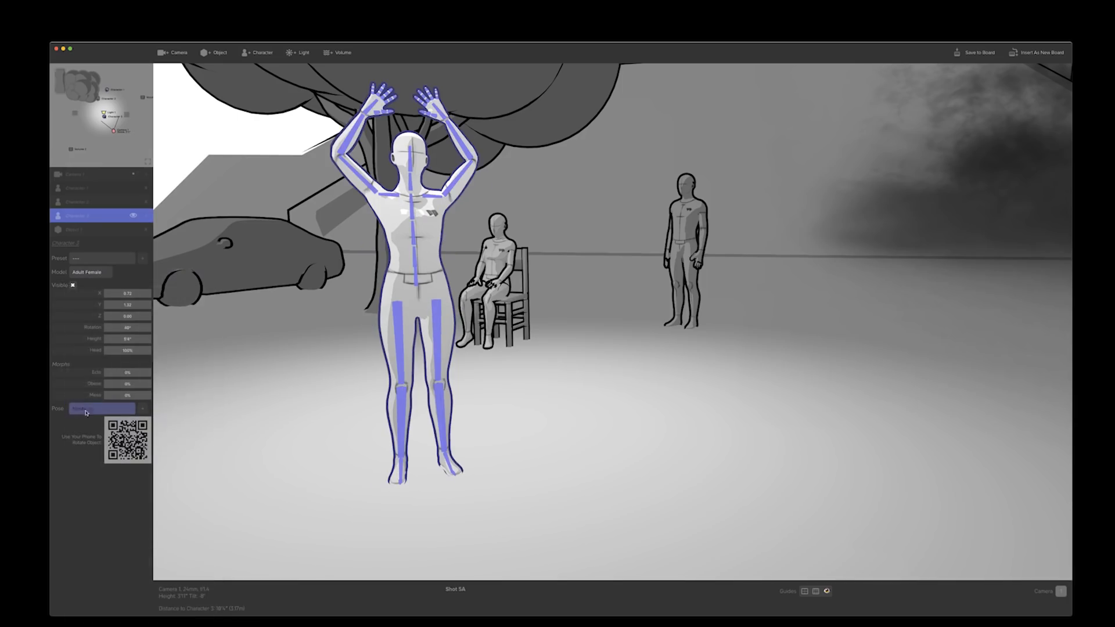
Give the lit character the freefall pose, raise it high above the ground, and tilt the camera up to frame it above the tree
click(87, 411)
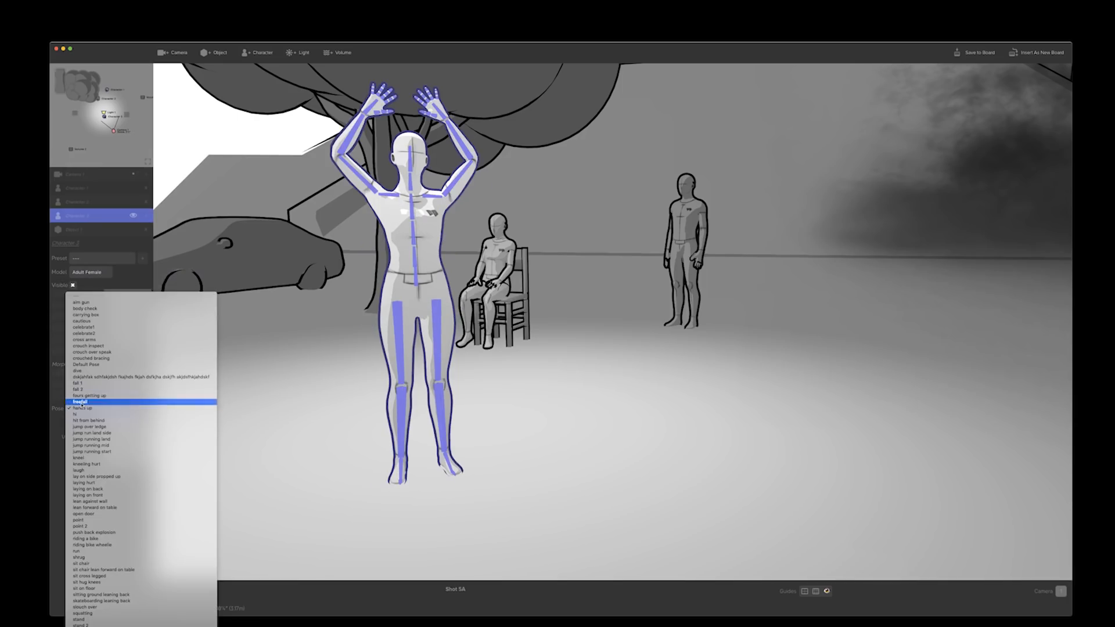
click(81, 402)
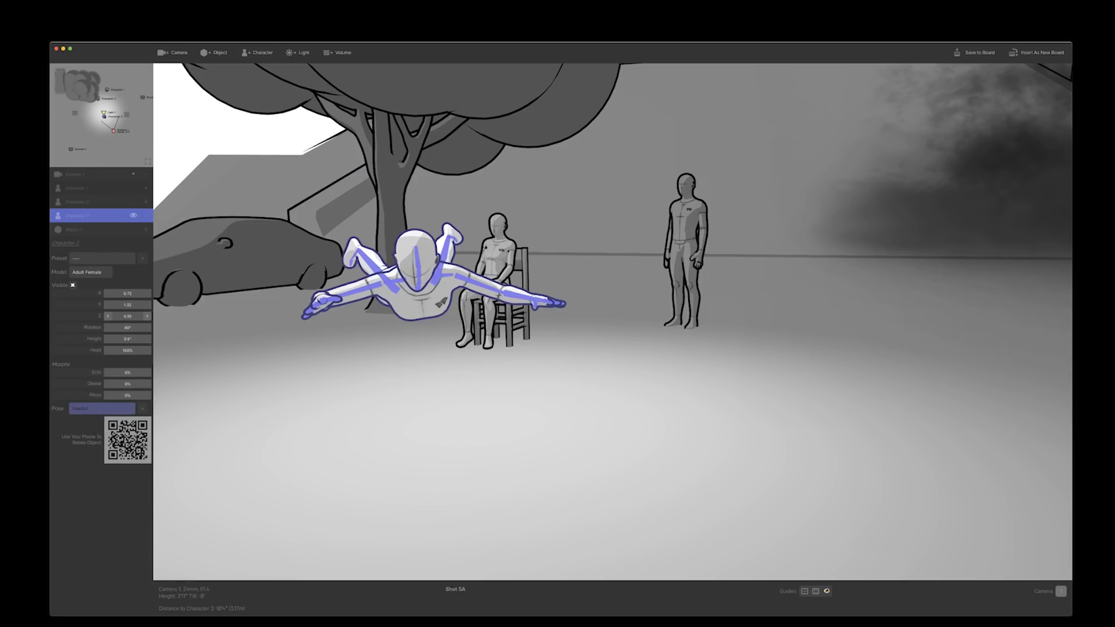
drag(127, 316, 139, 316)
drag(368, 388, 301, 172)
drag(365, 406, 364, 422)
click(364, 424)
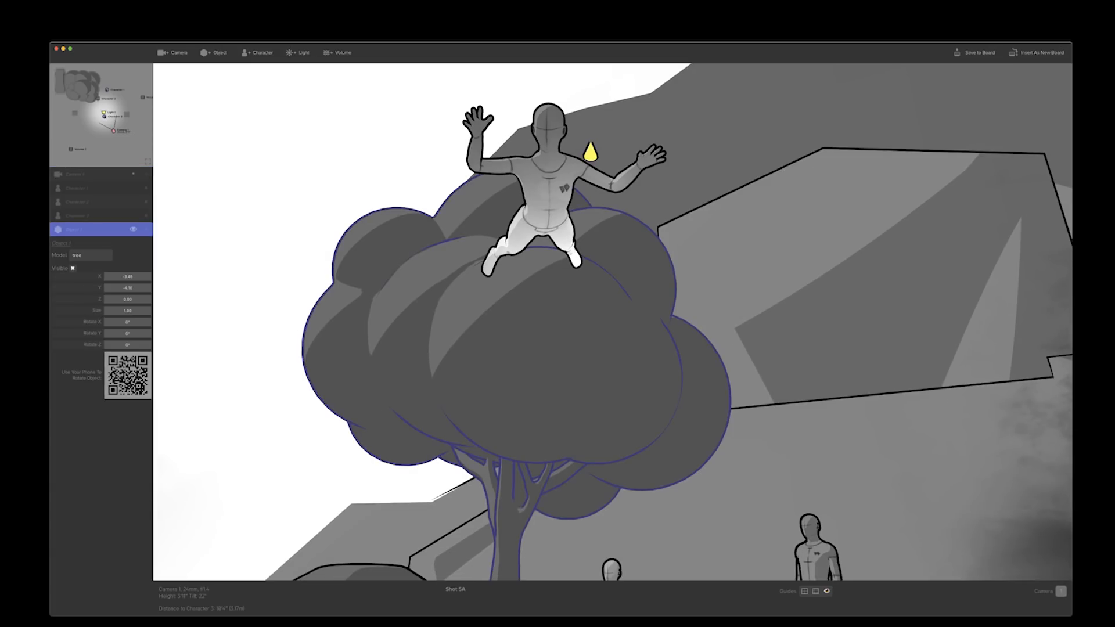
Tilt the camera back down to the seated and rear characters, add a standing character near the tree and rotate it towards the camera
drag(349, 512, 453, 623)
click(258, 52)
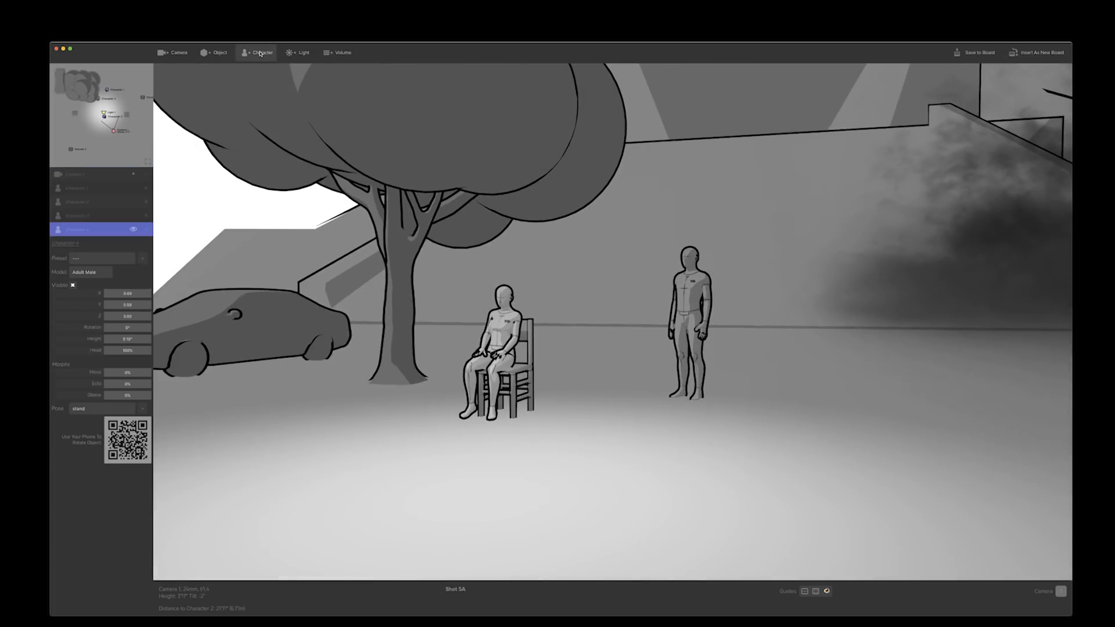
drag(407, 346, 391, 347)
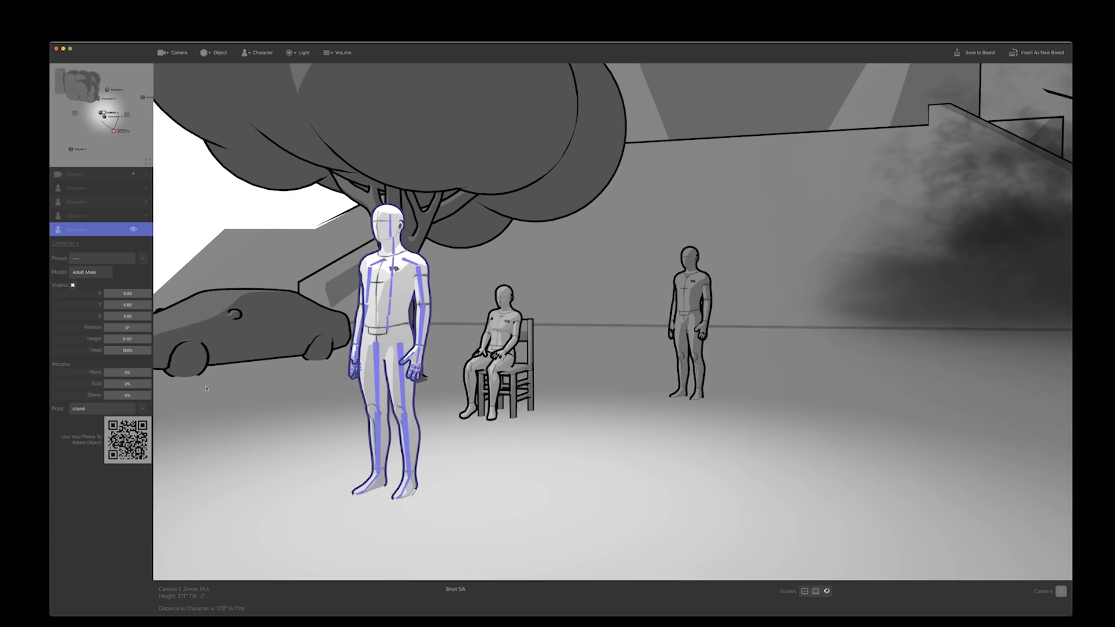
drag(118, 330, 146, 329)
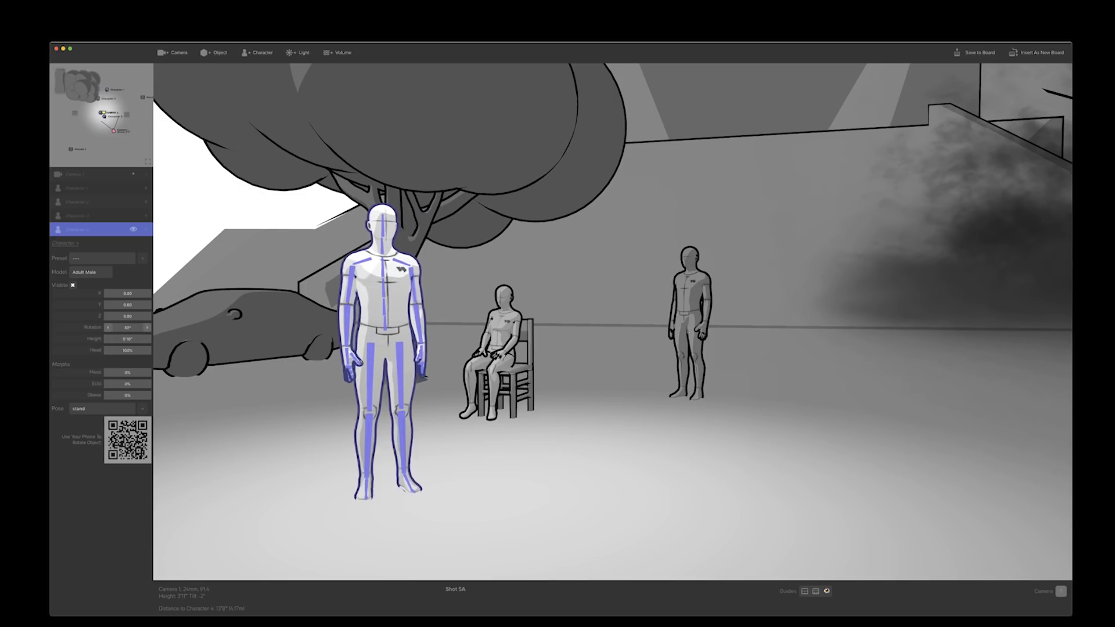
drag(361, 306, 369, 299)
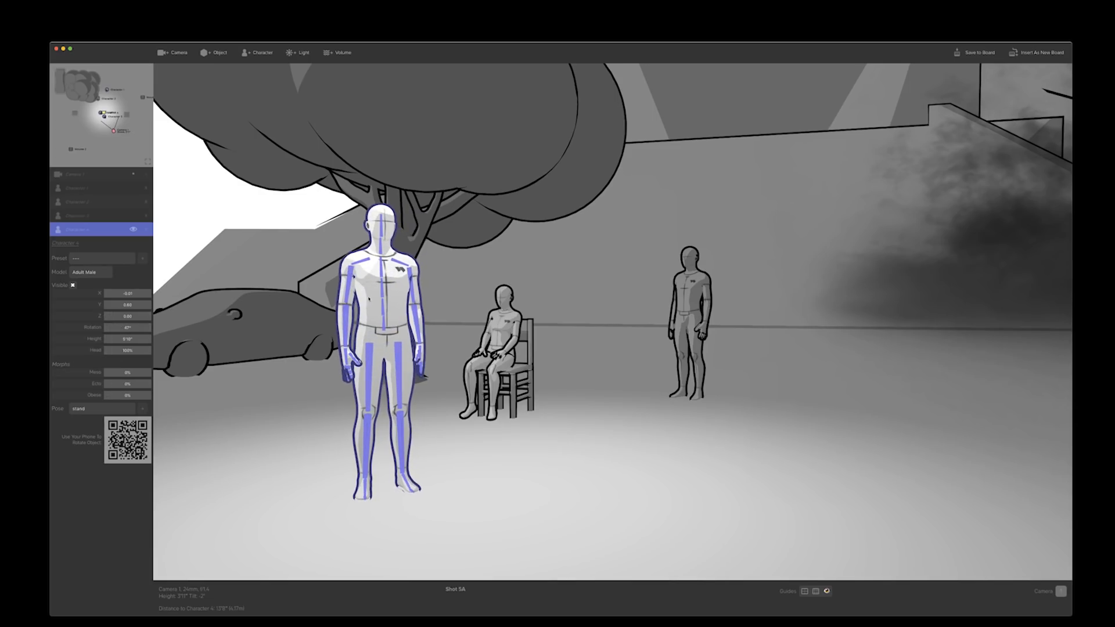
Pose the new standing character's right and left arms and forearms by rotating their bones with the connected phone
click(350, 277)
click(378, 320)
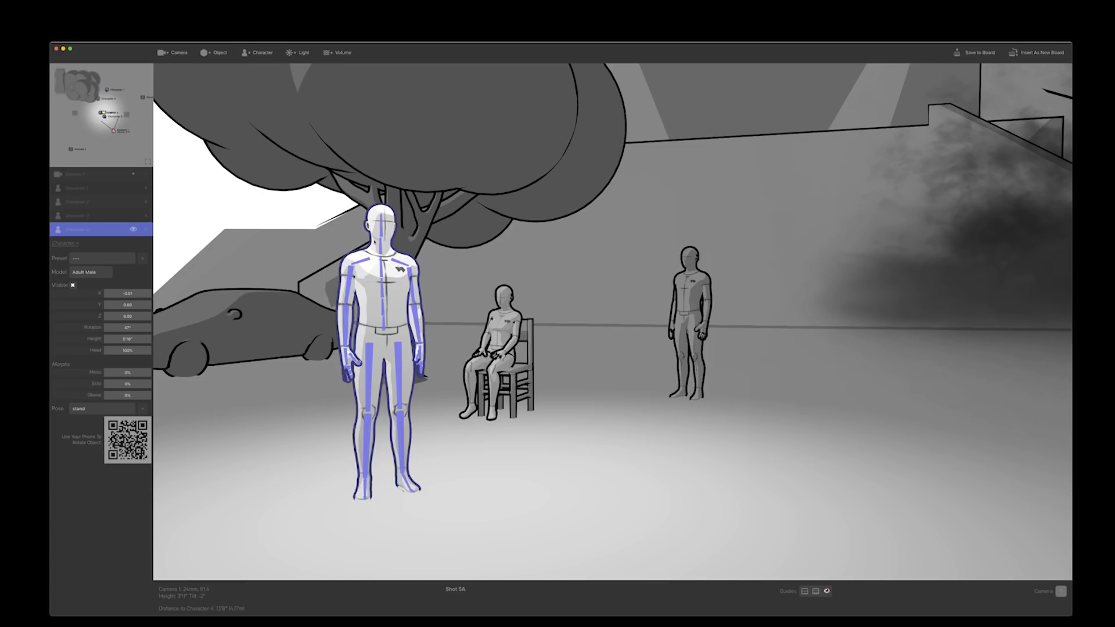
click(350, 280)
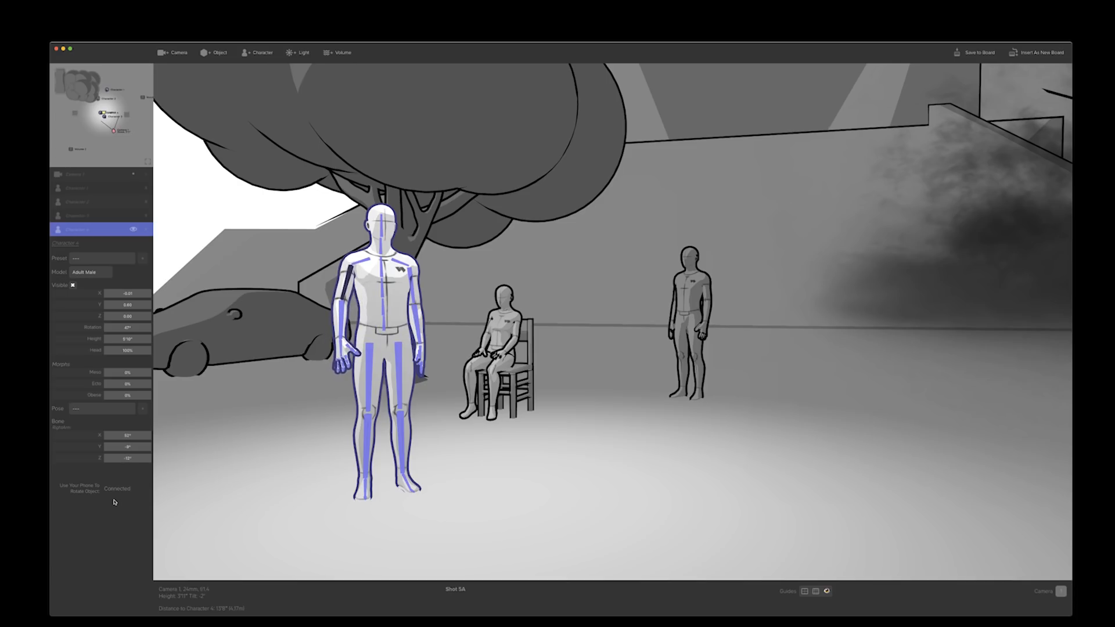
click(342, 329)
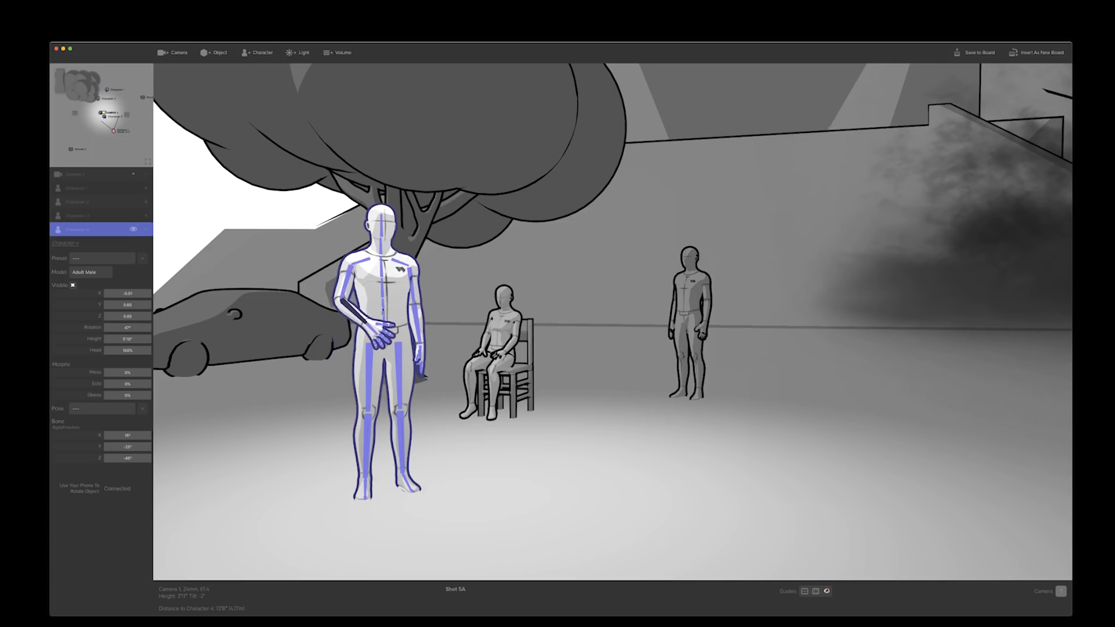
click(412, 295)
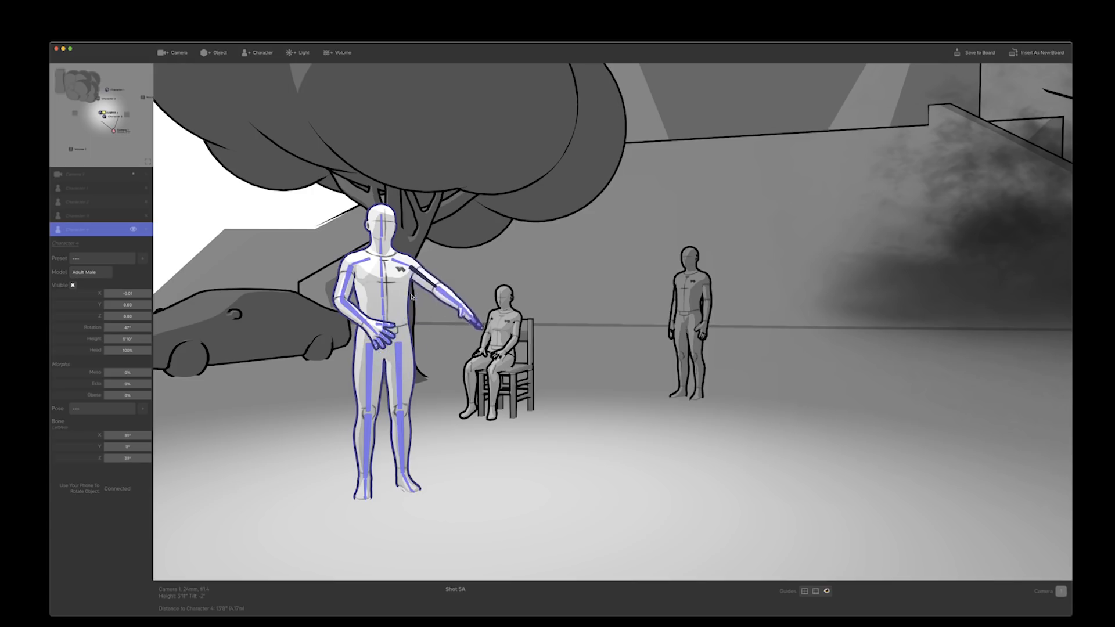
click(415, 299)
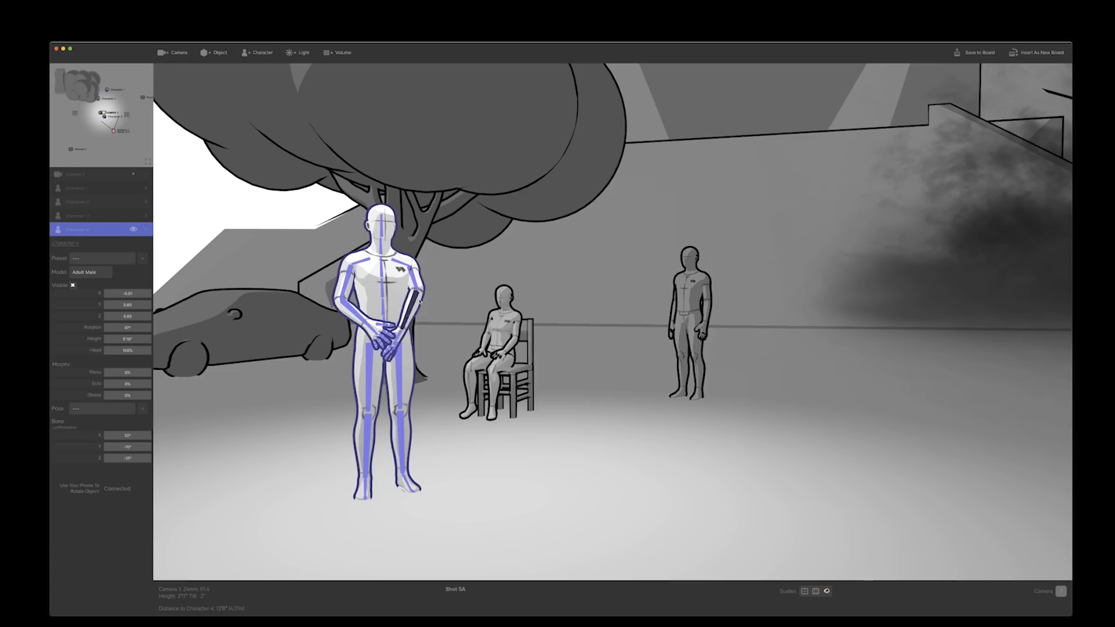
click(362, 319)
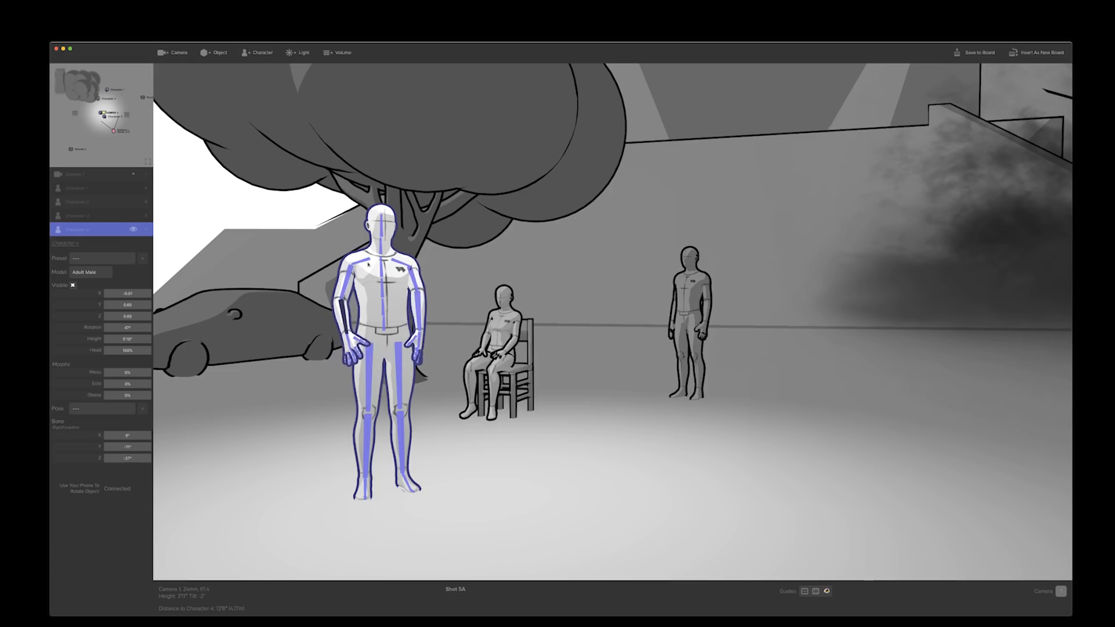
Turn the heads of the front standing character, the rear man and the seated character with the connected phone
click(383, 228)
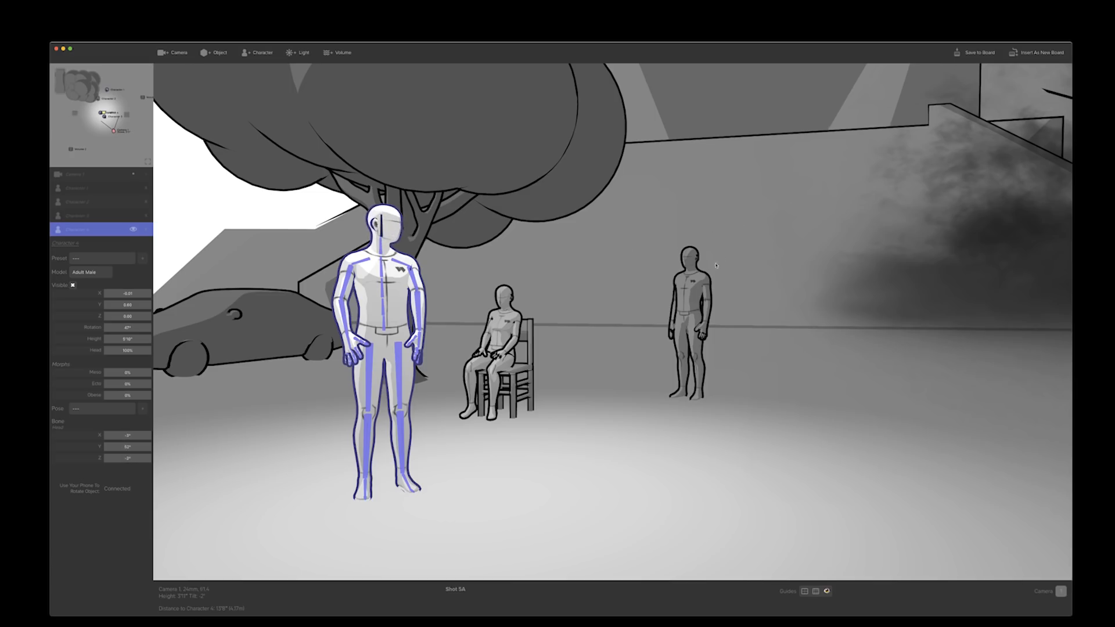
click(692, 272)
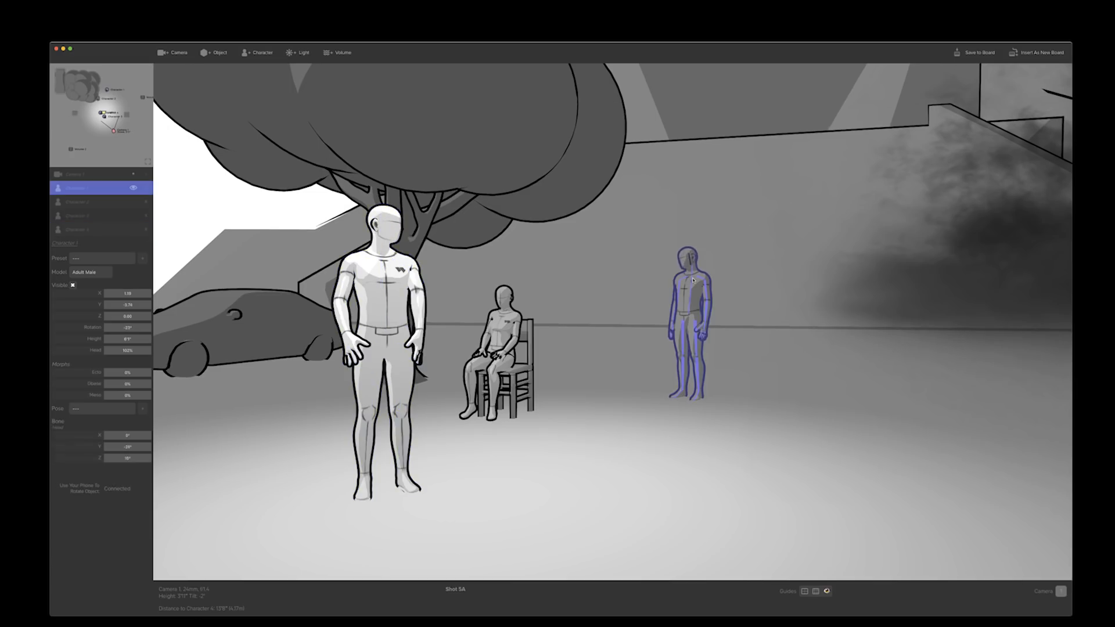
click(513, 310)
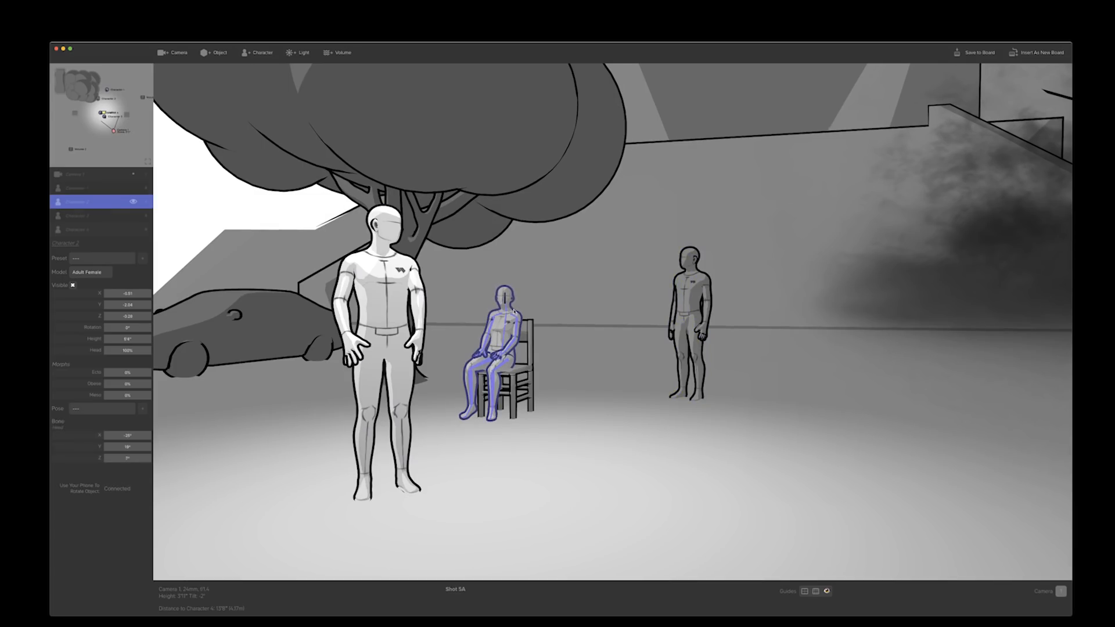
Raise the seated character's left forearm and reposition both legs and the right foot with the connected phone
click(539, 369)
click(489, 344)
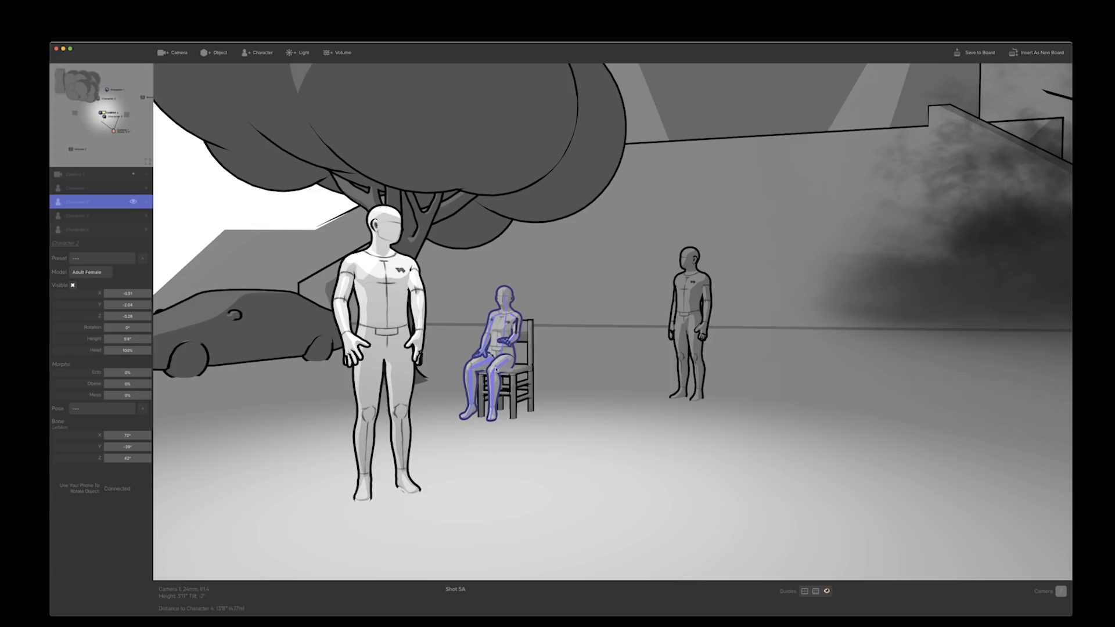
click(495, 392)
click(473, 382)
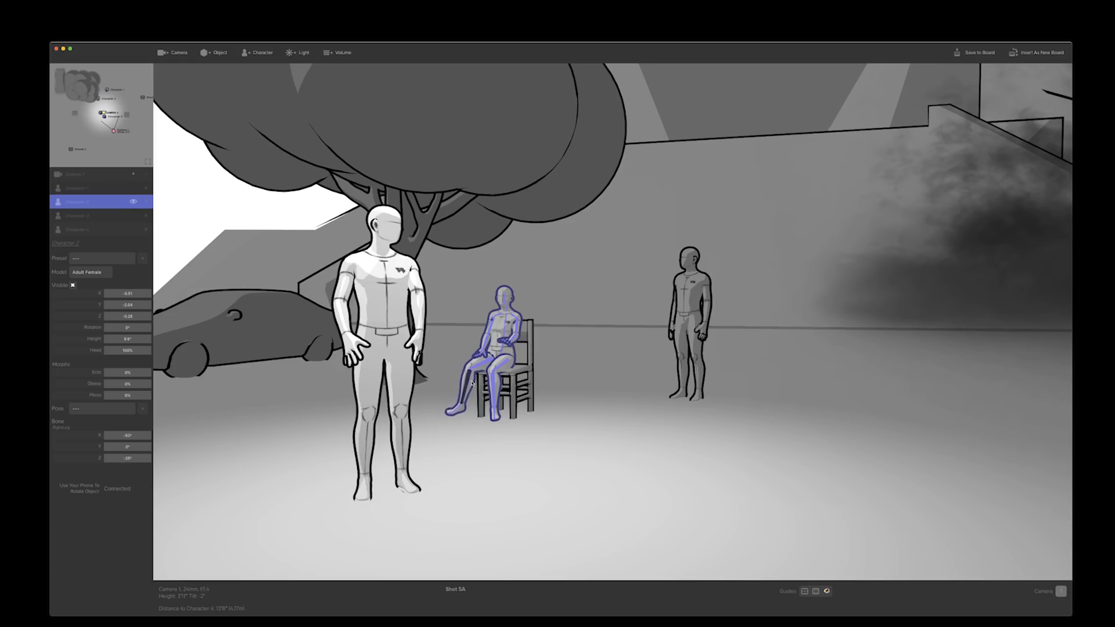
click(458, 410)
Move the front standing character's left and right upper arms slightly away from the body
click(596, 400)
click(698, 347)
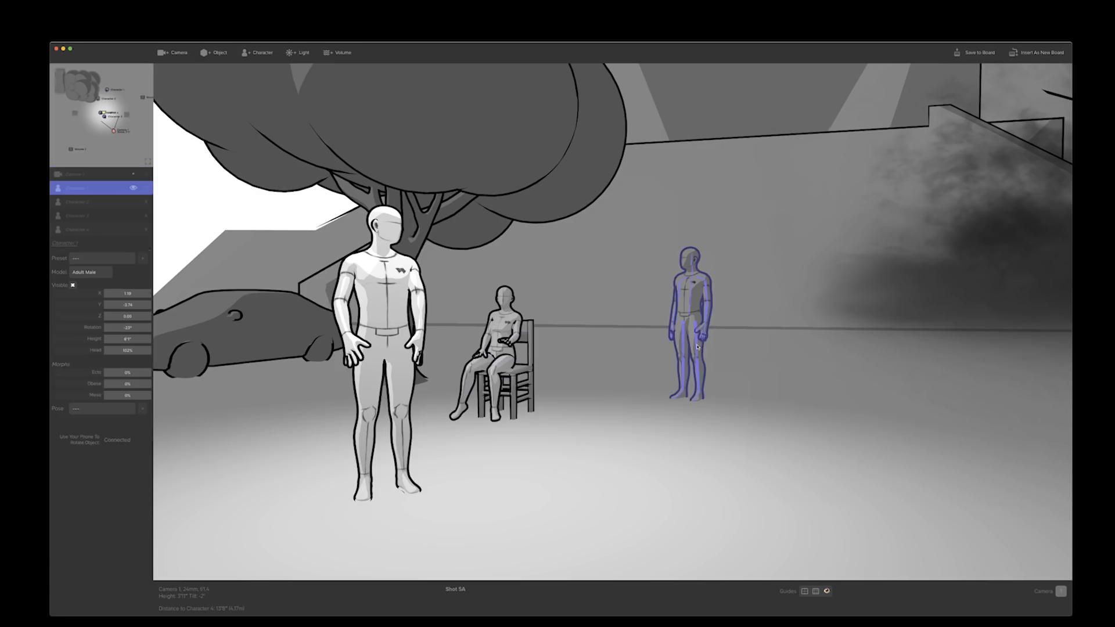
click(380, 288)
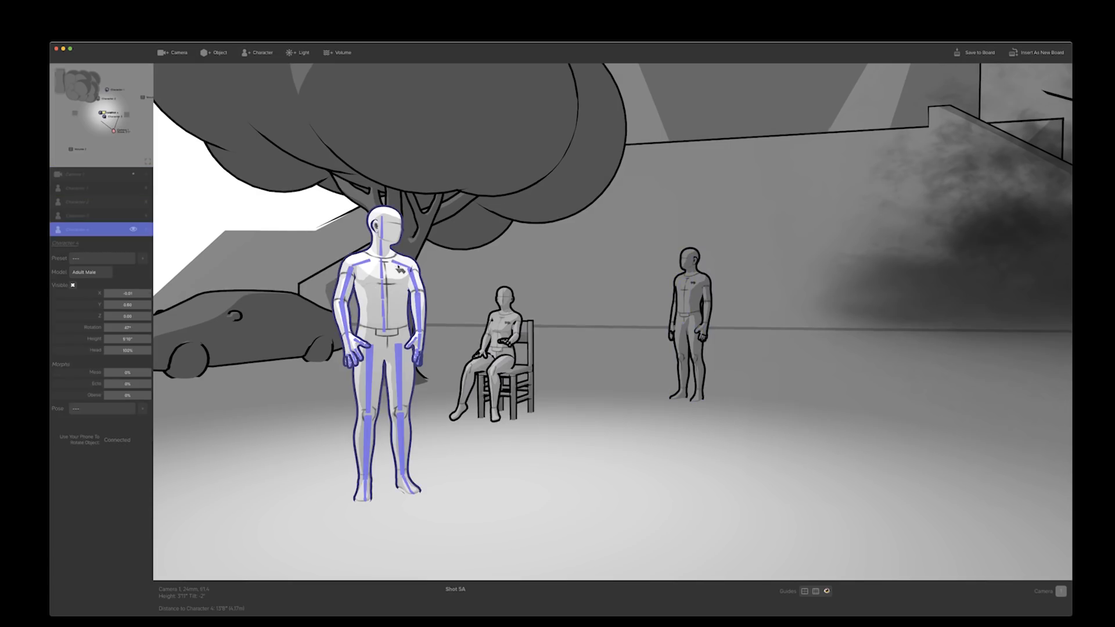
click(414, 286)
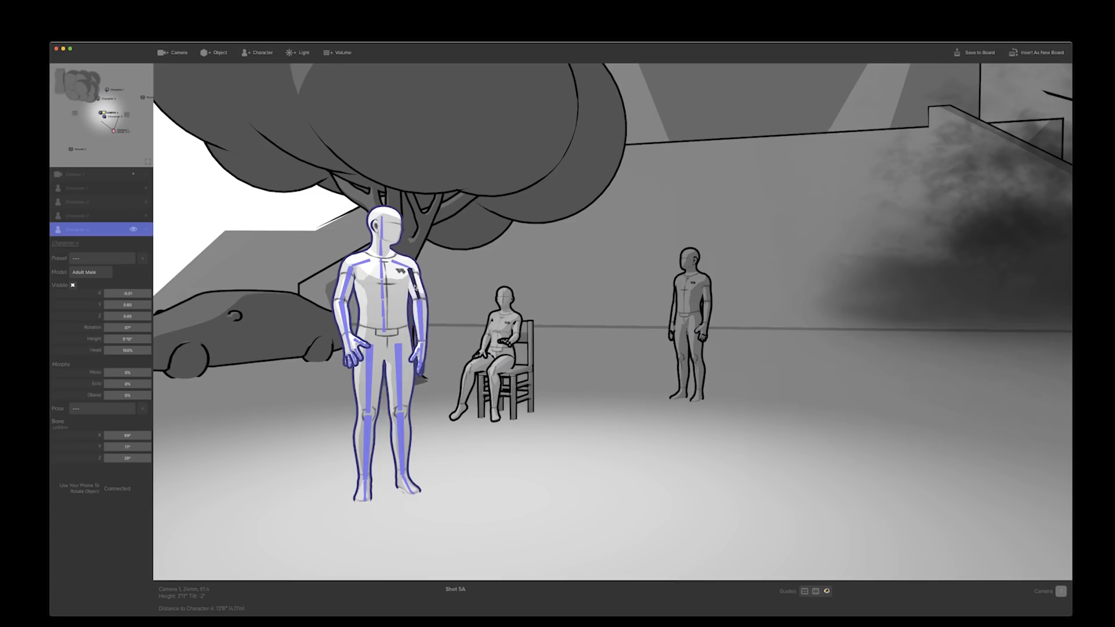
click(348, 290)
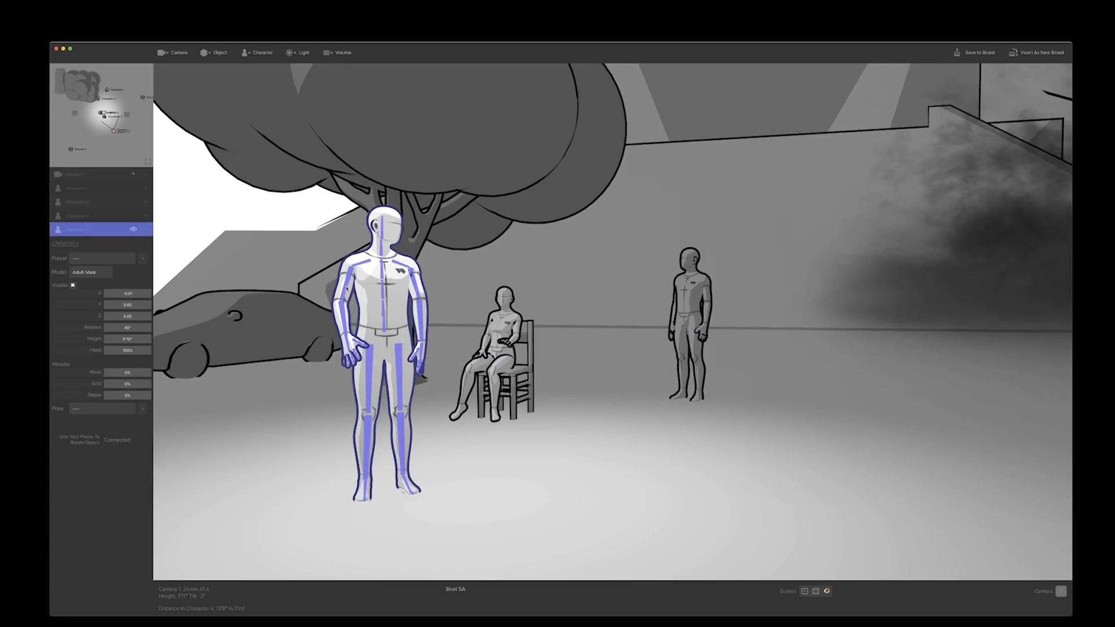
click(348, 290)
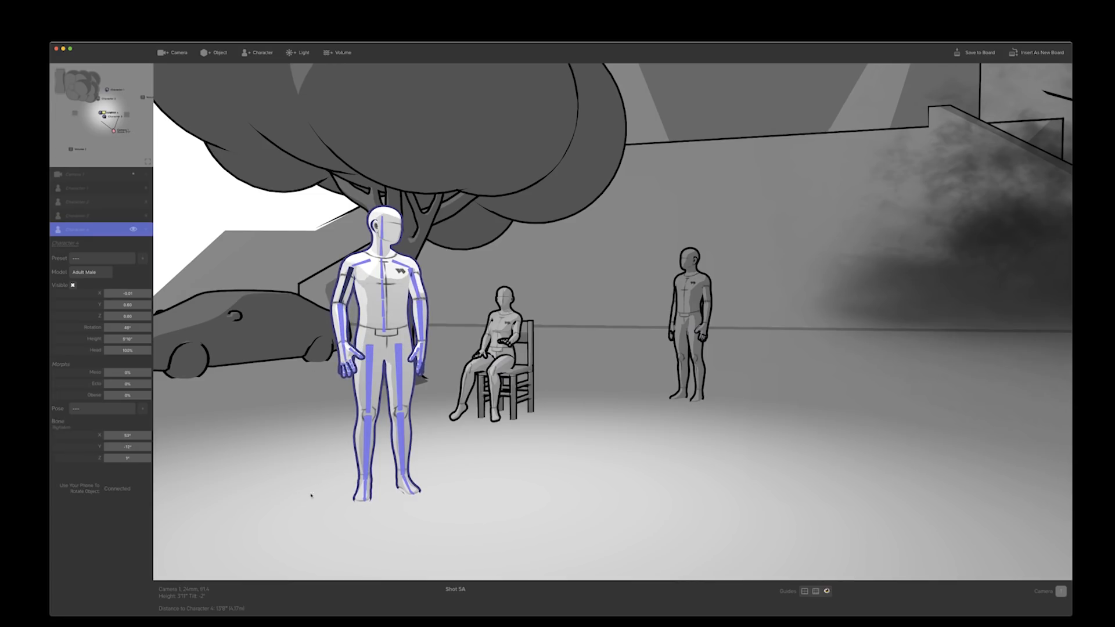
Save the front standing character's pose as a preset named weird pose
click(142, 410)
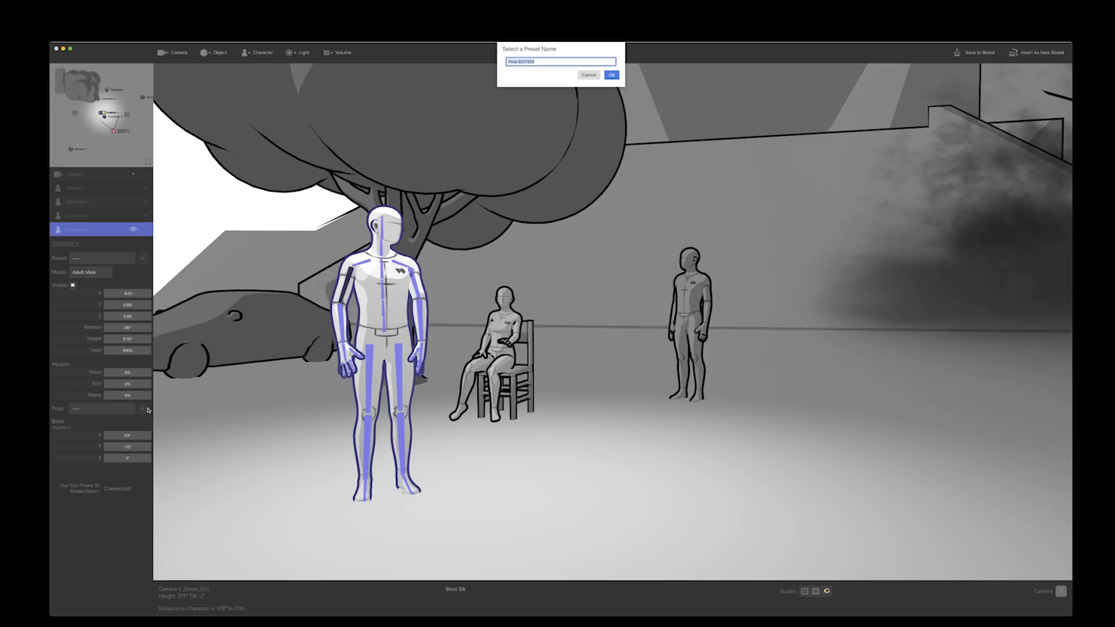
text(wierd pose)
click(611, 75)
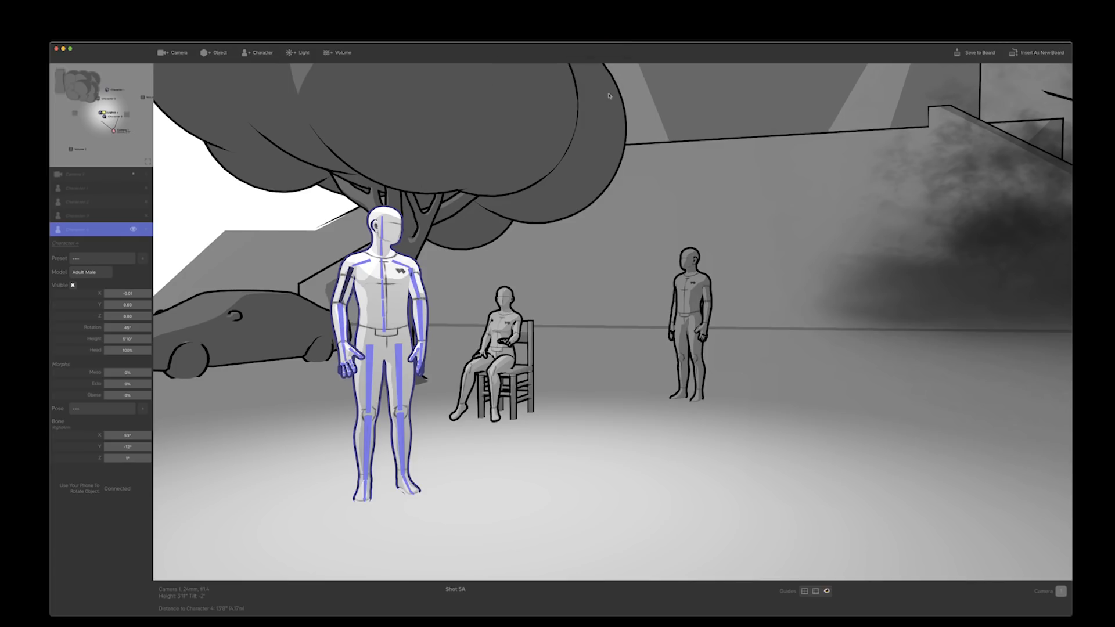
click(424, 457)
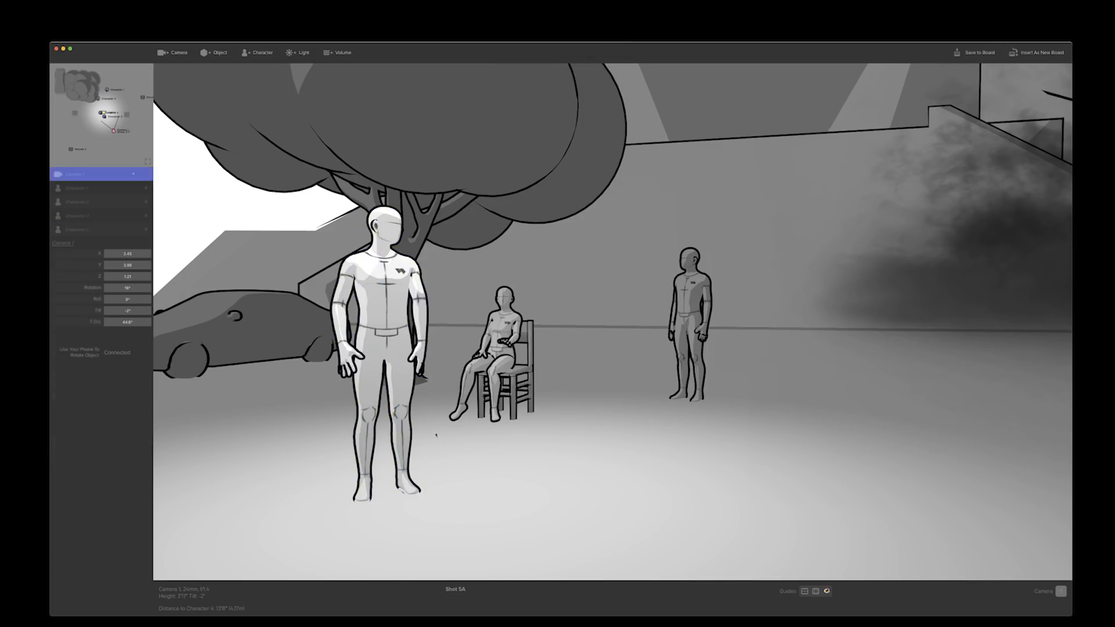
Add another character, apply the saved weird pose, place it between the seated character and the rear man, and rotate it
click(247, 56)
drag(507, 288, 768, 320)
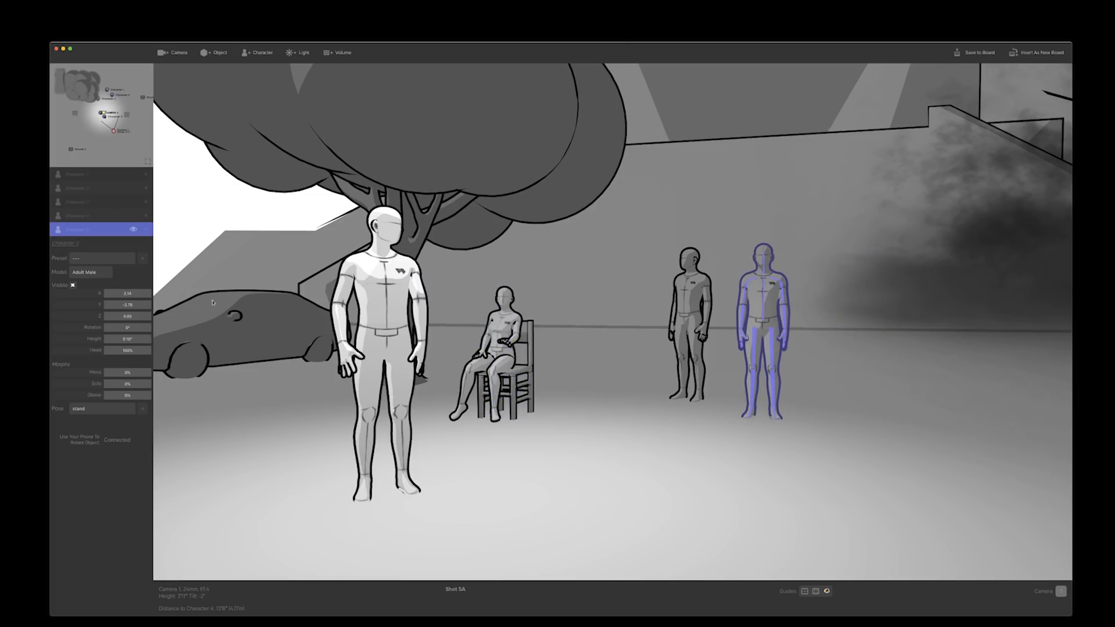
click(102, 409)
click(93, 452)
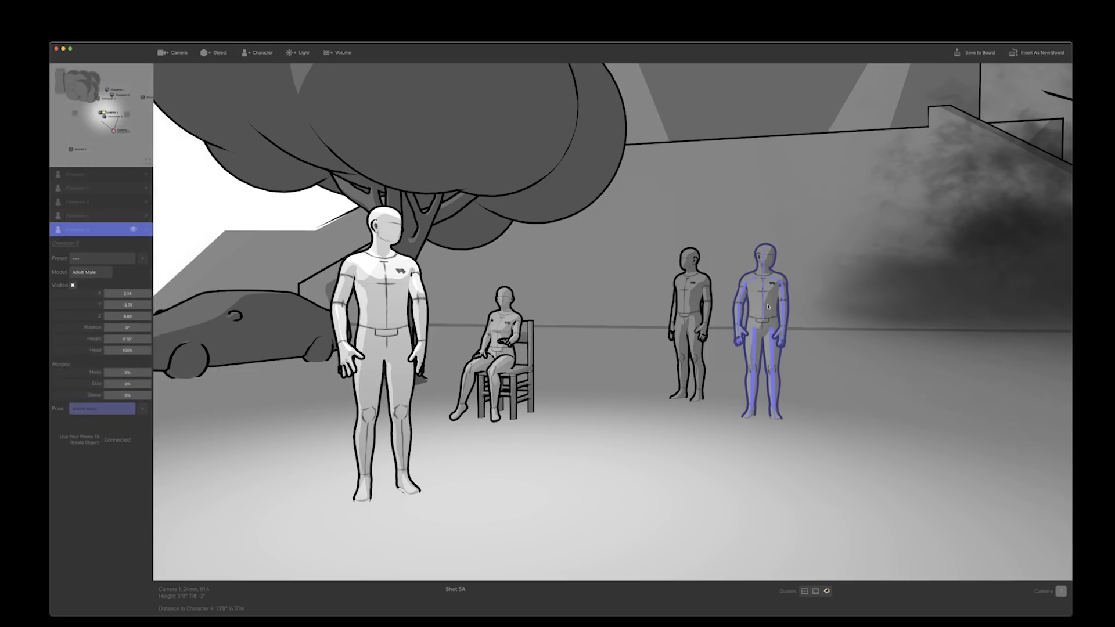
drag(766, 307, 615, 320)
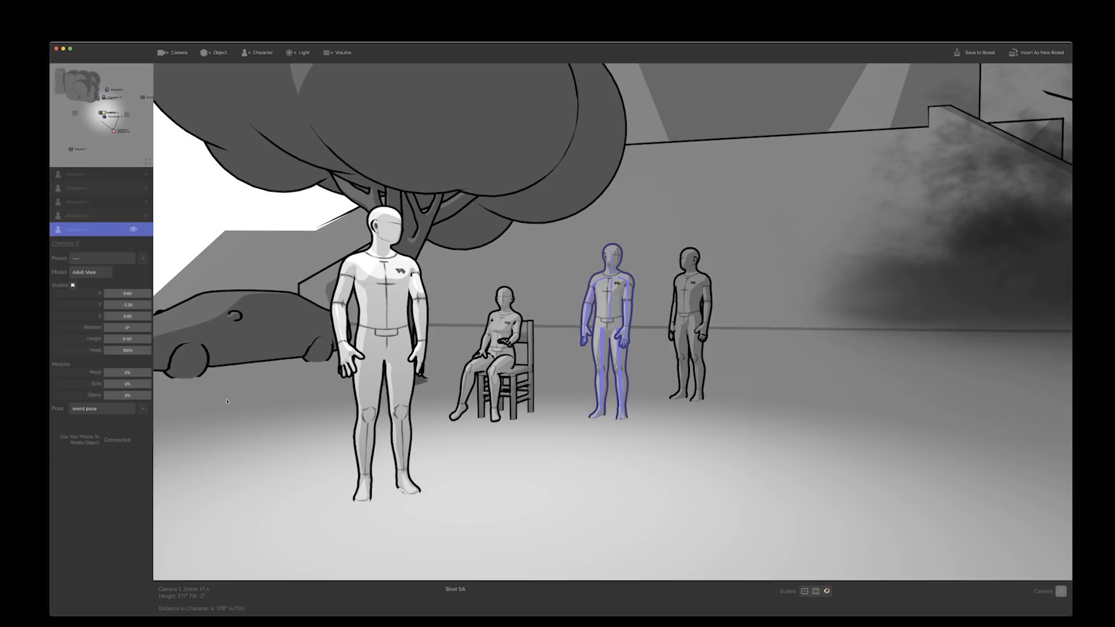
mouse_move(120, 328)
mouse_down()
mouse_move(156, 328)
mouse_move(109, 328)
mouse_move(135, 328)
mouse_up()
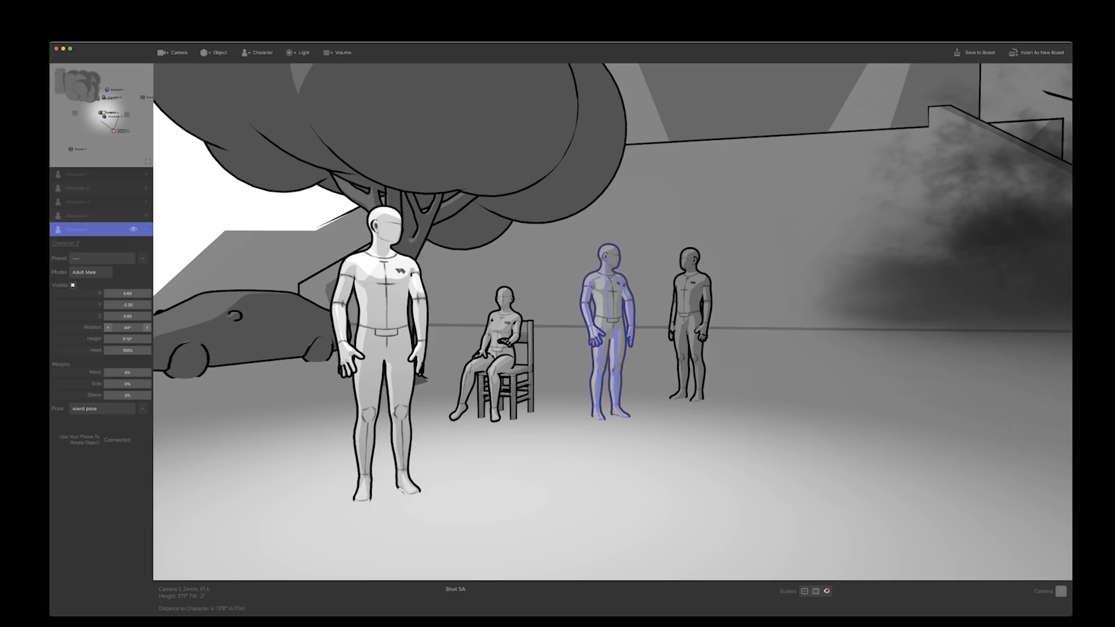
Close the Shot Generator without saving the scene, close the current storyboard and open the ShotGeneratorTest storyboard
click(55, 50)
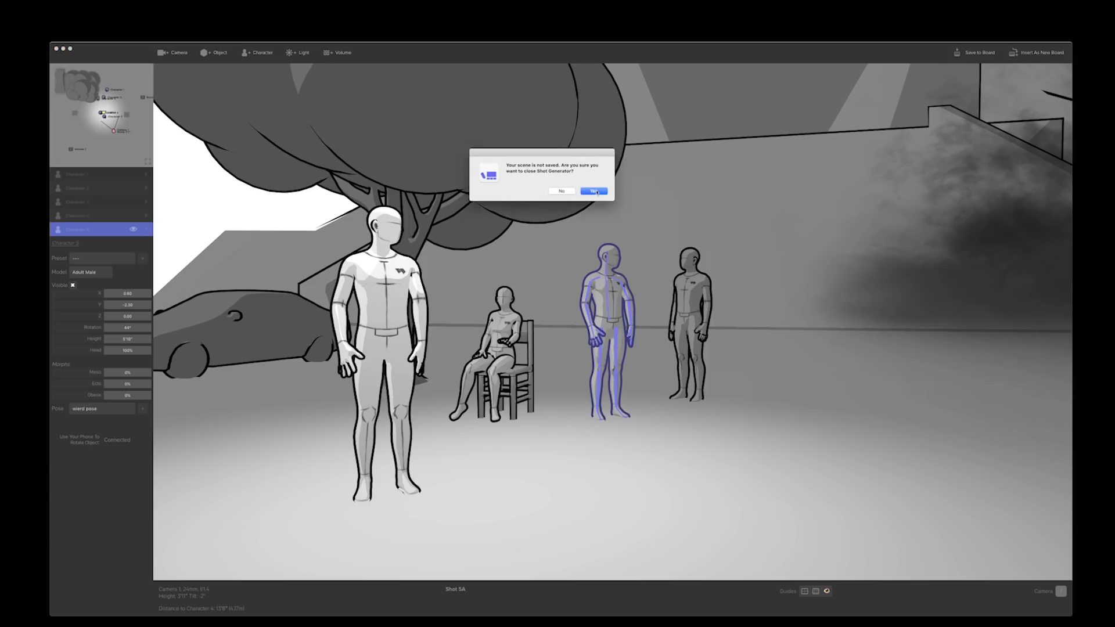
click(595, 192)
click(107, 130)
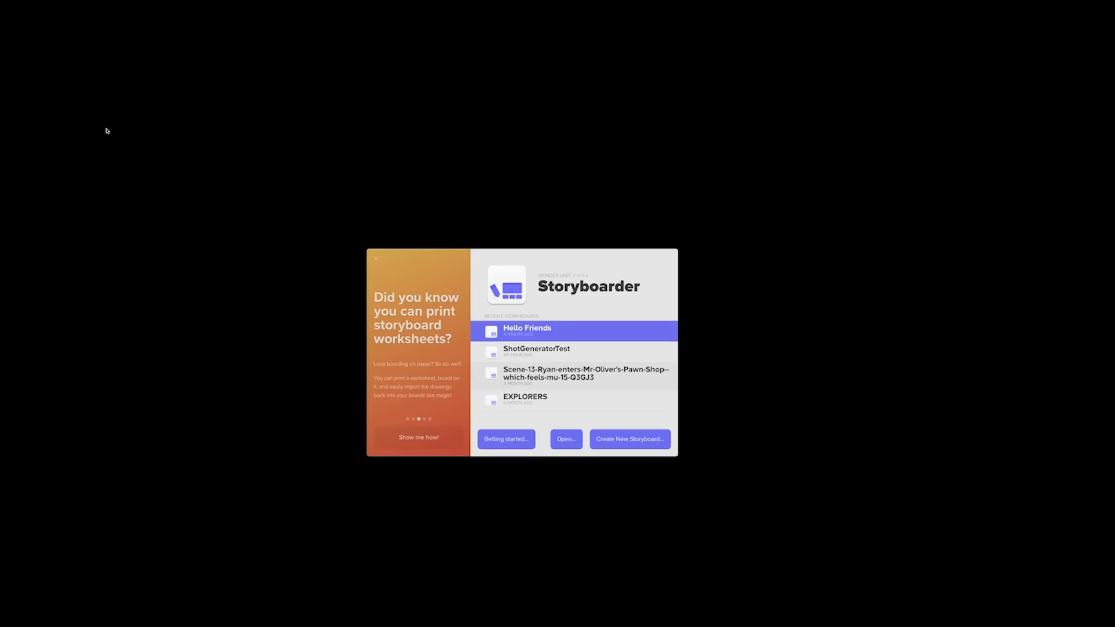
click(514, 357)
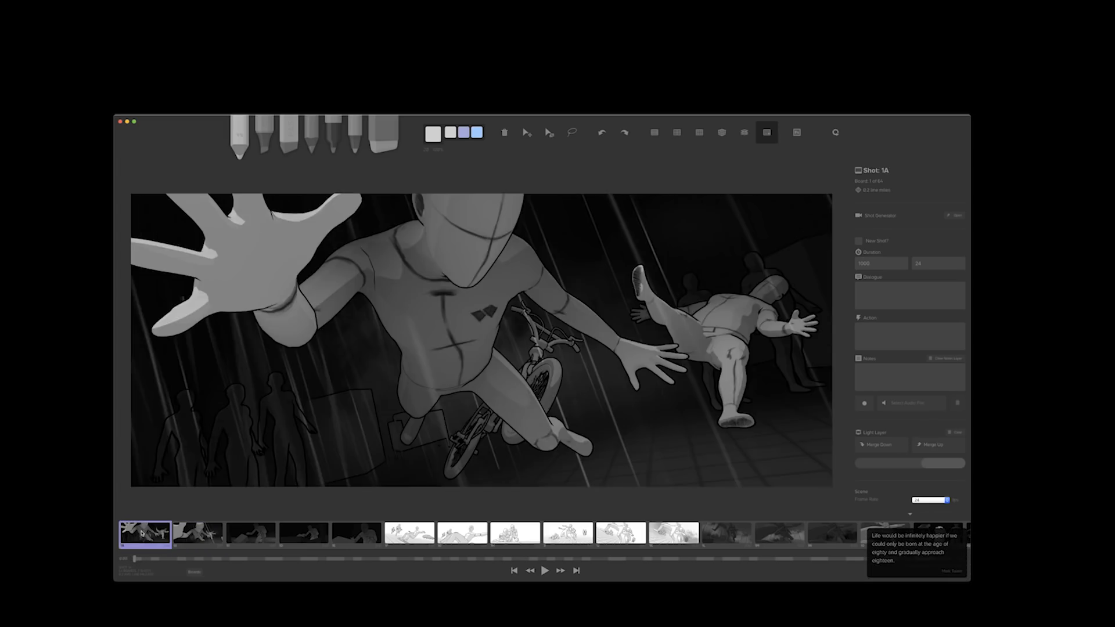
Look through the storyboard's boards from shot 1A to shot 1O
key(Right)
key(Right)
key(Right)
key(Right)
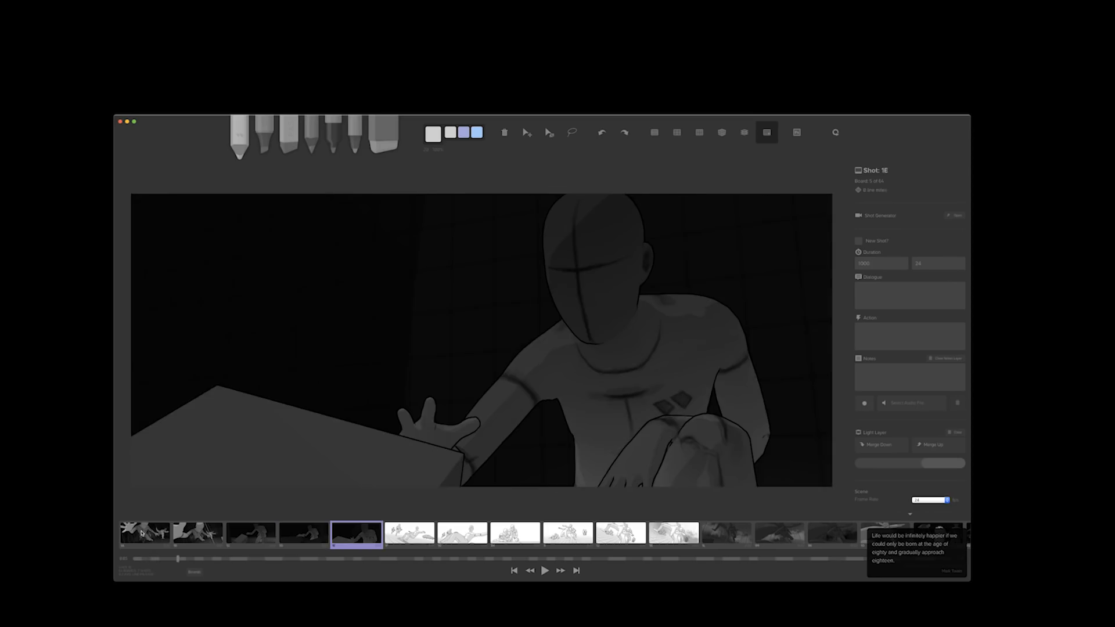
key(Right)
key(Right)
key(Right)
key(Right)
key(Right)
key(Right)
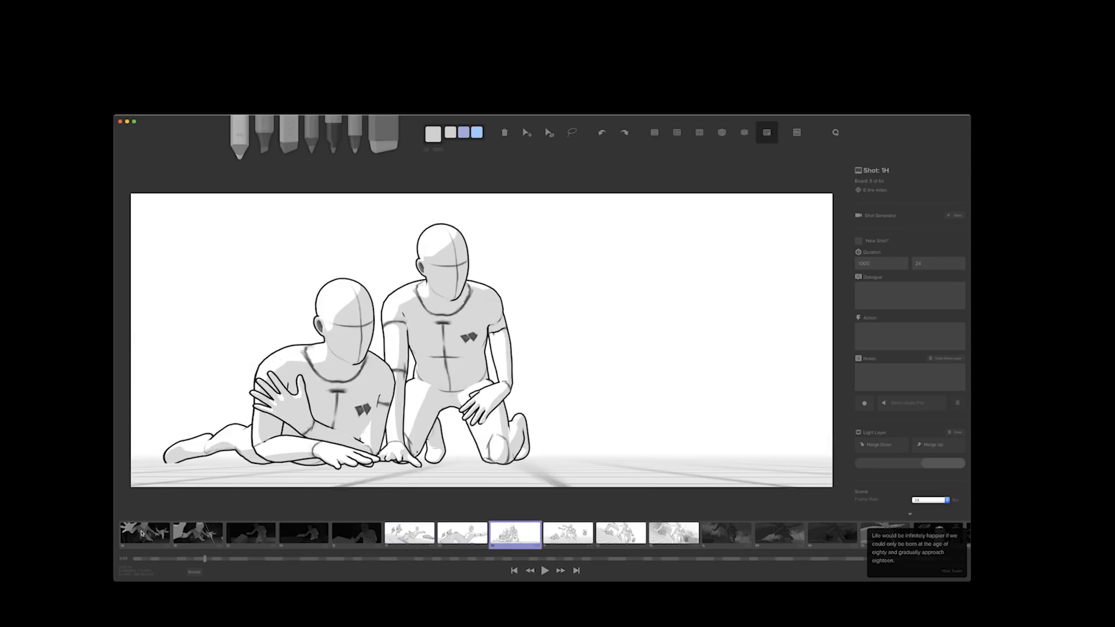
key(Right)
key(Right)
key(Right)
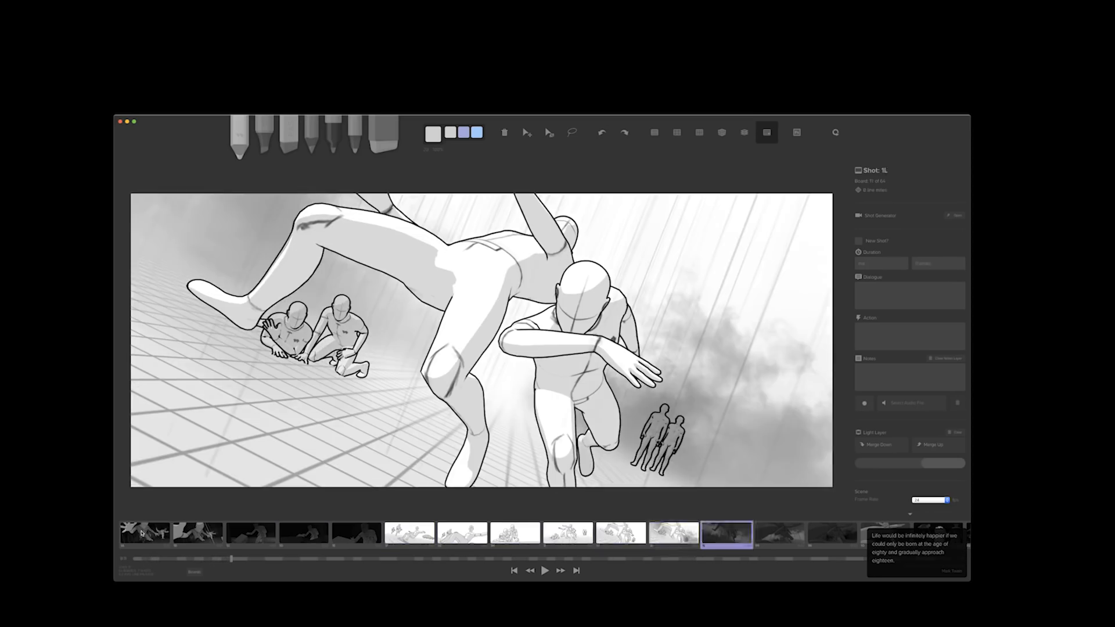
Compare the lighting, rain and smoke variations of shots 1L to 1O by going back and forth between them
key(Right)
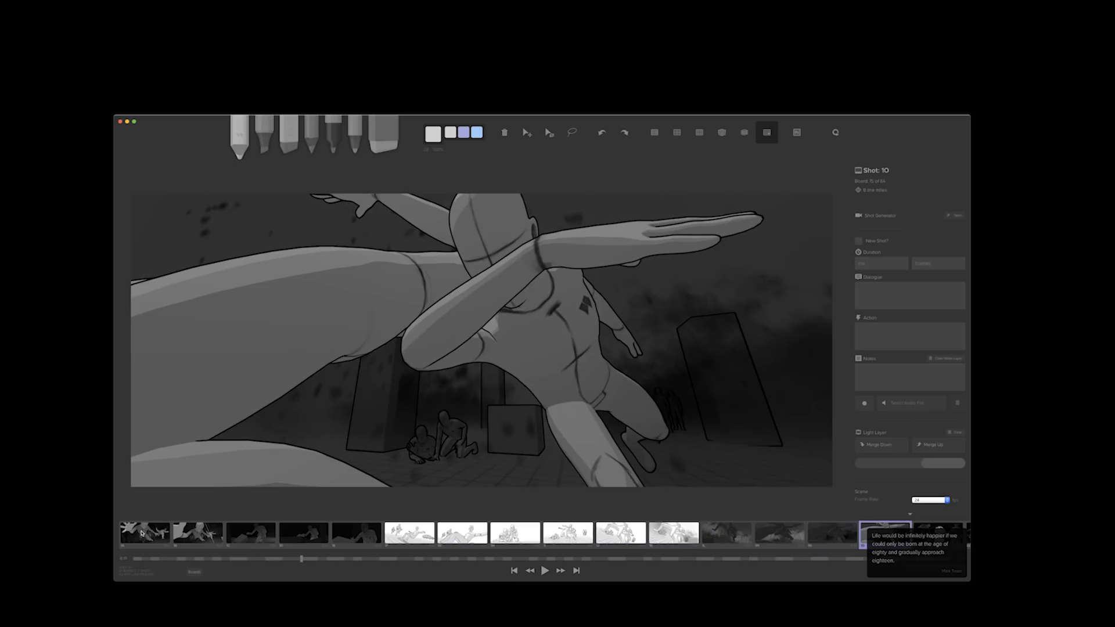
key(Left)
key(Left)
key(Left)
key(Right)
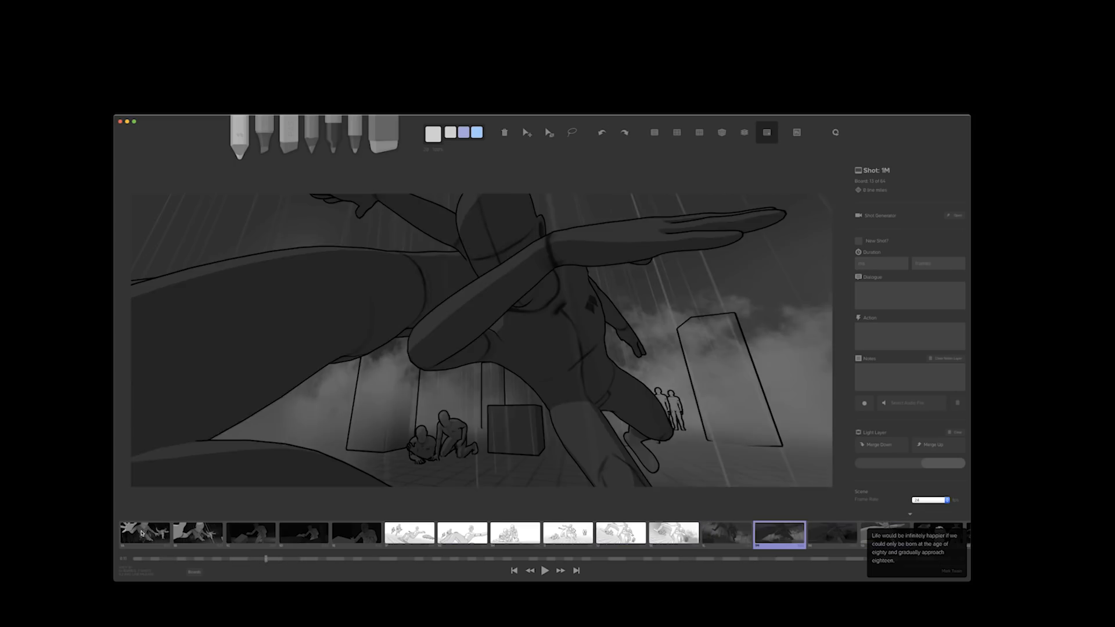
key(Left)
key(Right)
key(Right)
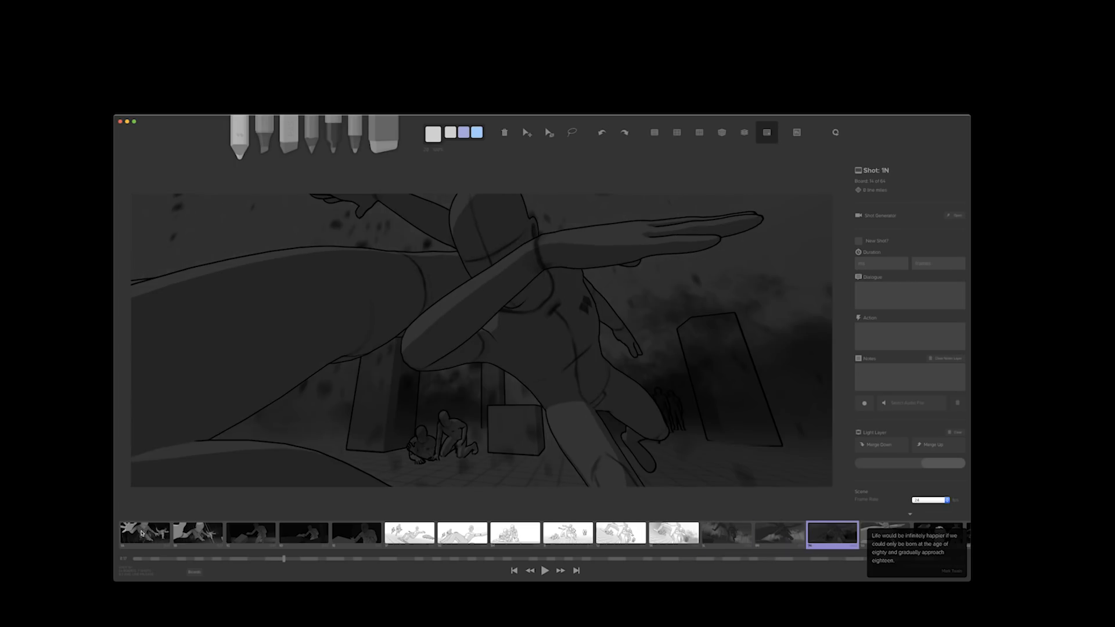
key(Right)
key(Left)
key(Left)
key(Right)
key(Left)
Open shot 1Q in the Shot Generator and select the neck bone of the dog character
key(Right)
key(Right)
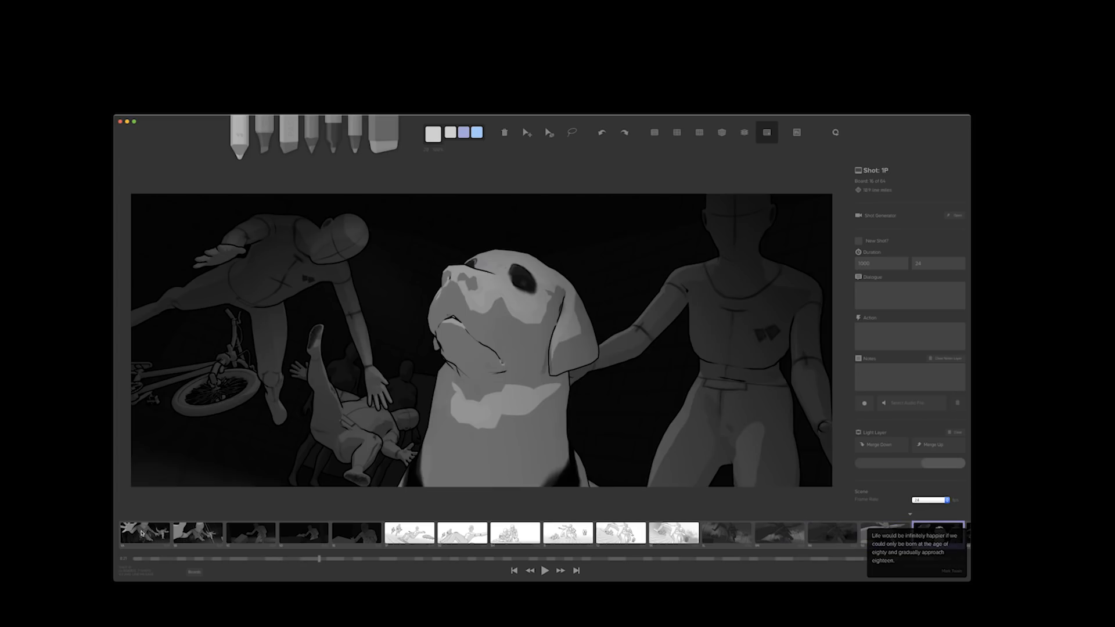
key(Right)
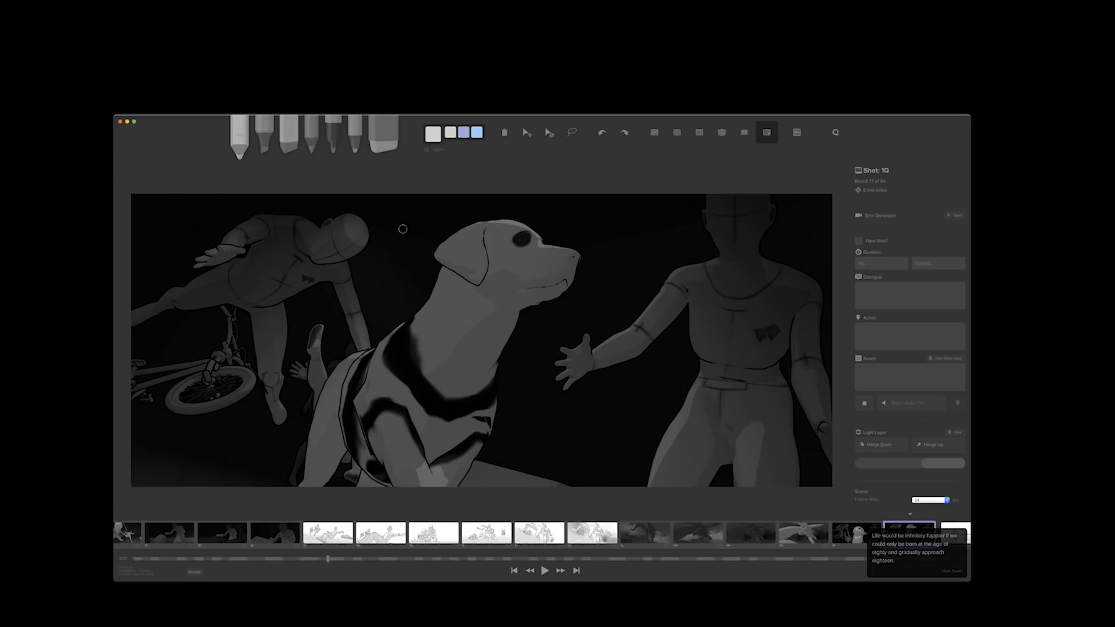
click(957, 216)
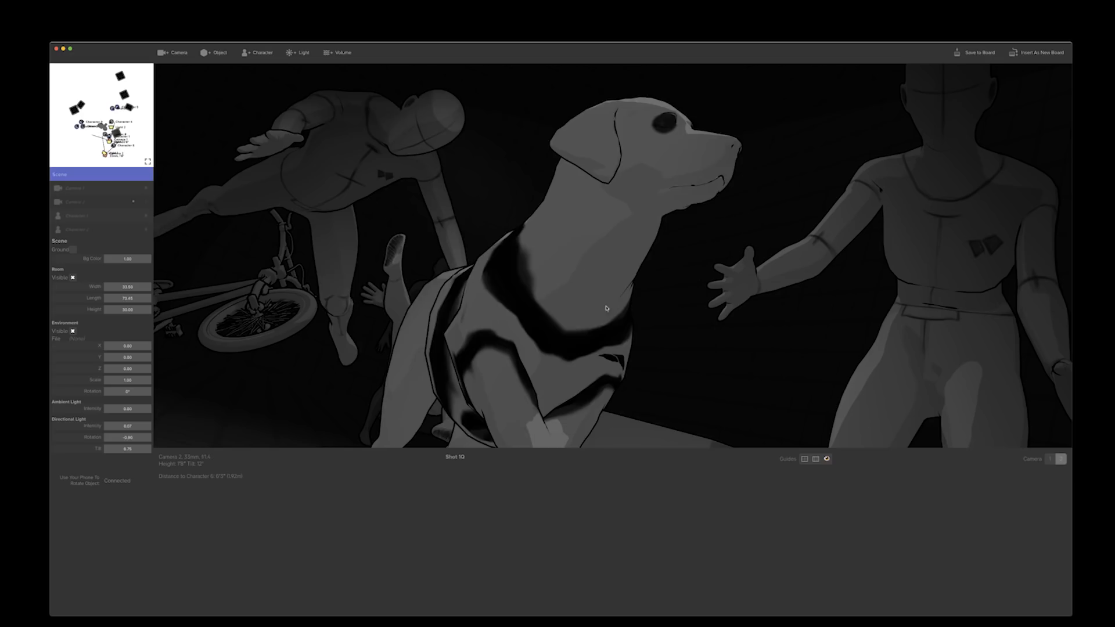
click(609, 245)
click(590, 236)
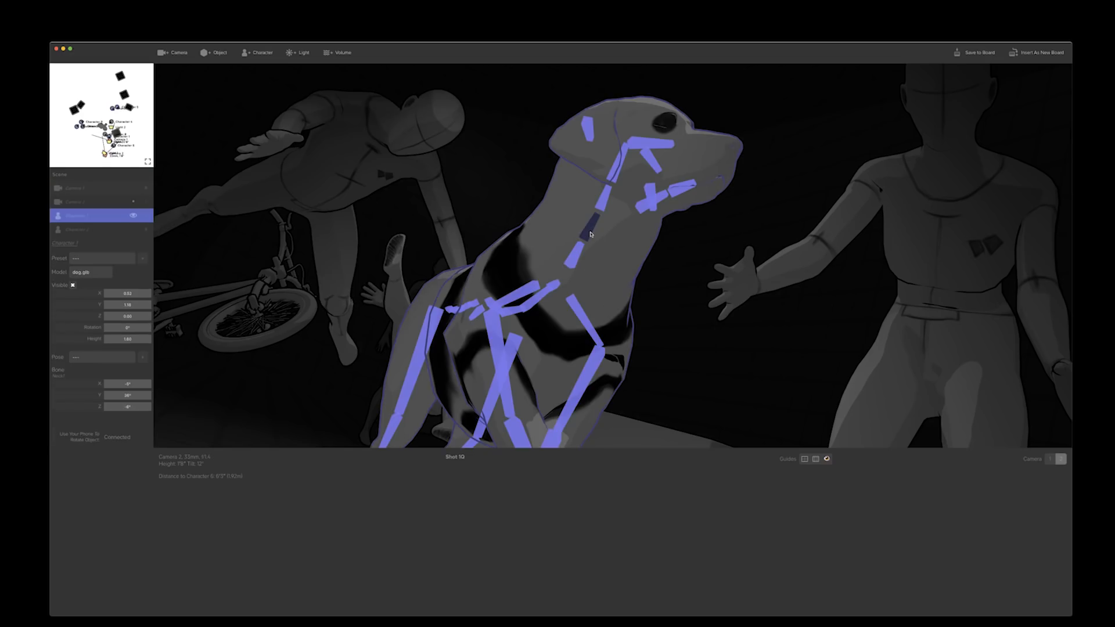
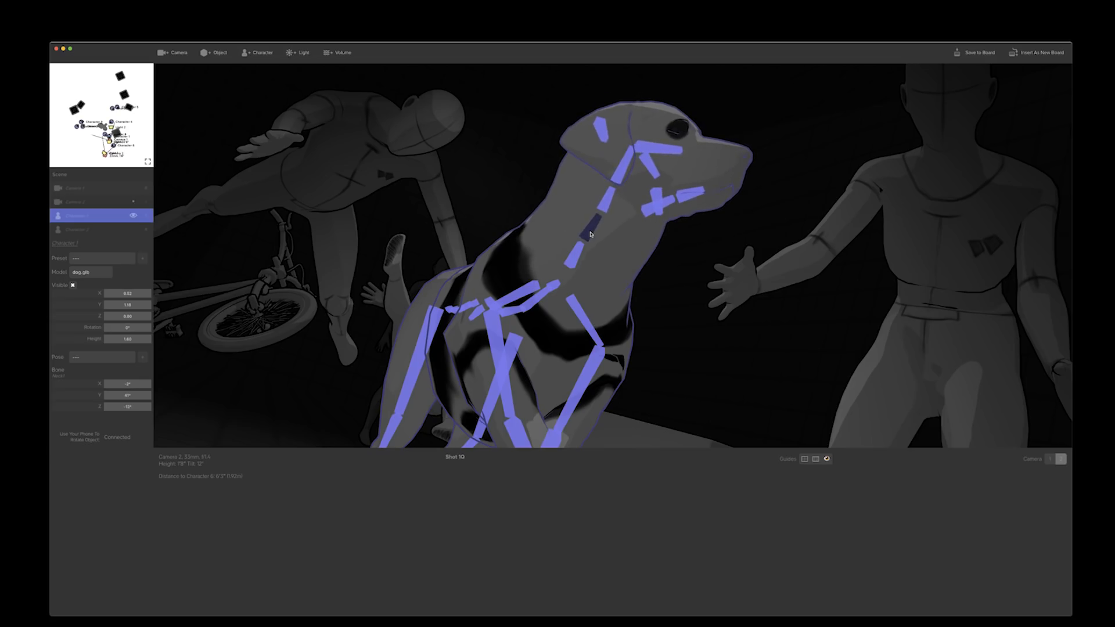
Try posing the dog's ear, mouth and neck bones with the connected phone
click(603, 132)
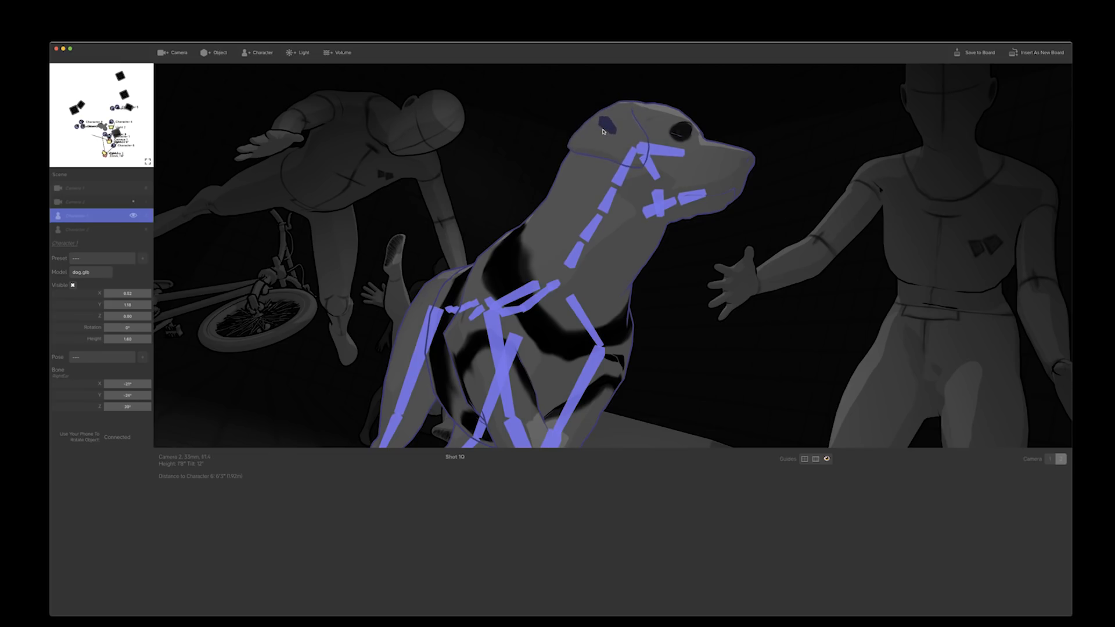
click(691, 200)
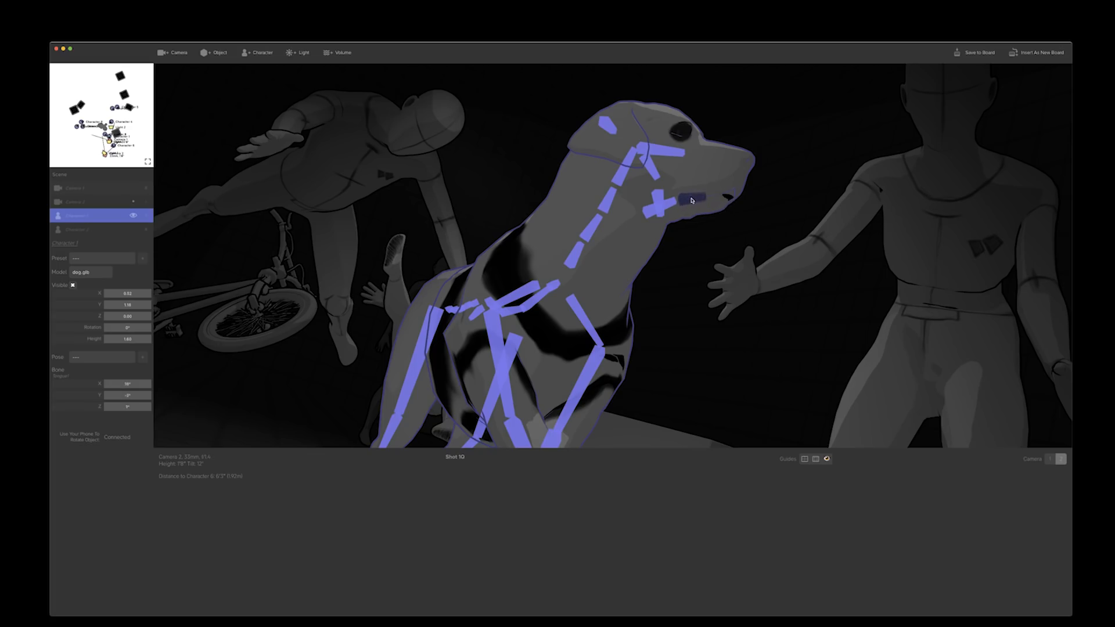
click(665, 209)
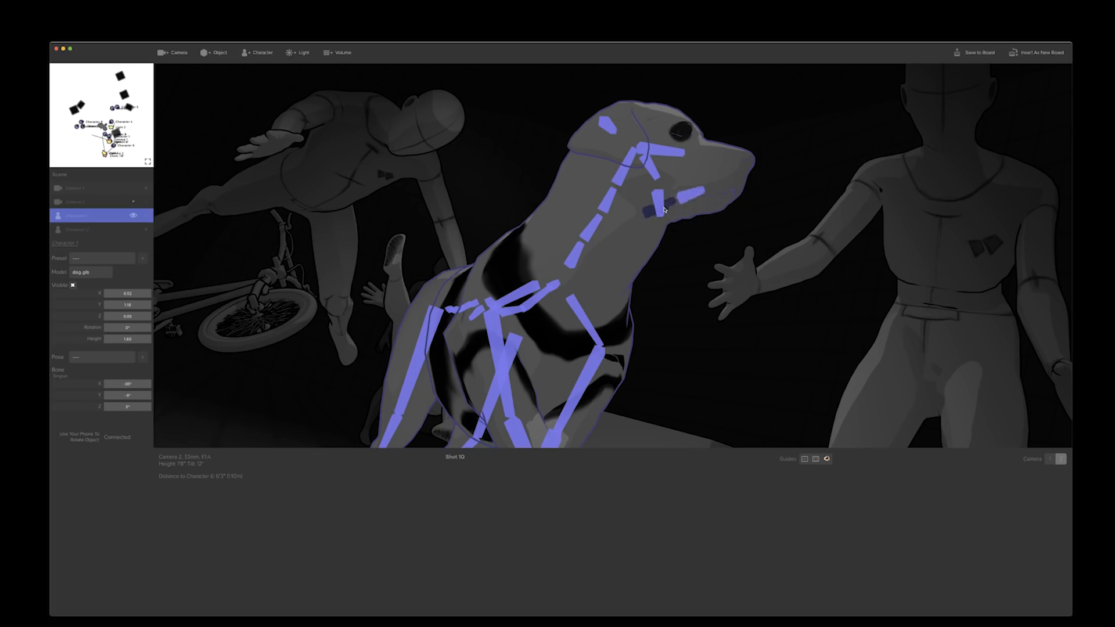
click(643, 181)
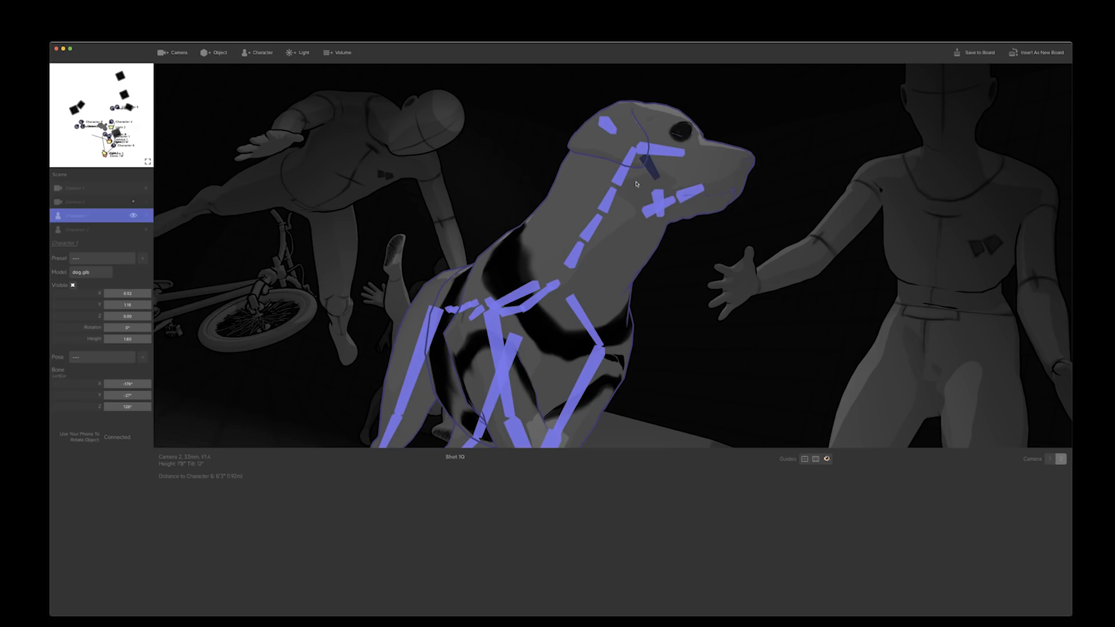
click(614, 198)
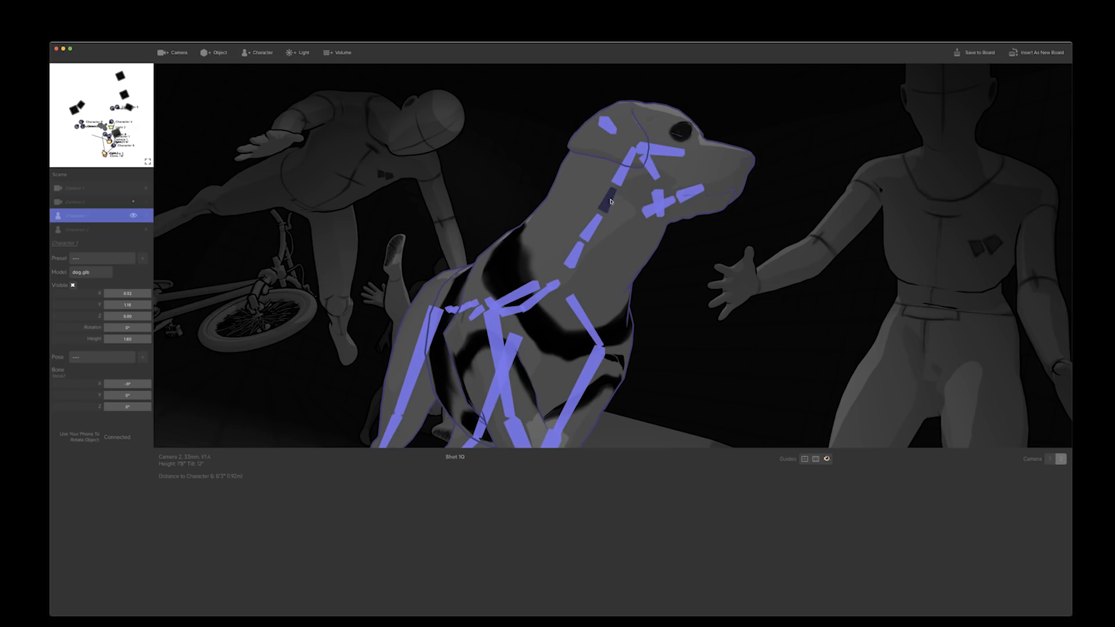
click(588, 234)
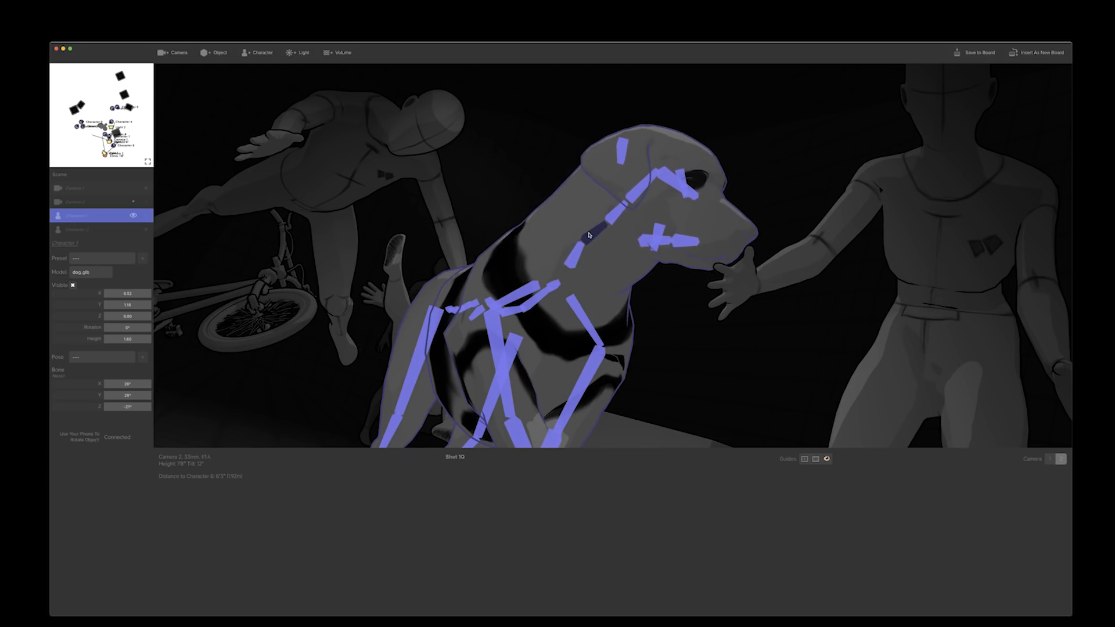
Select the human character beside the dog, and close the Shot Generator without saving the scene changes
click(809, 391)
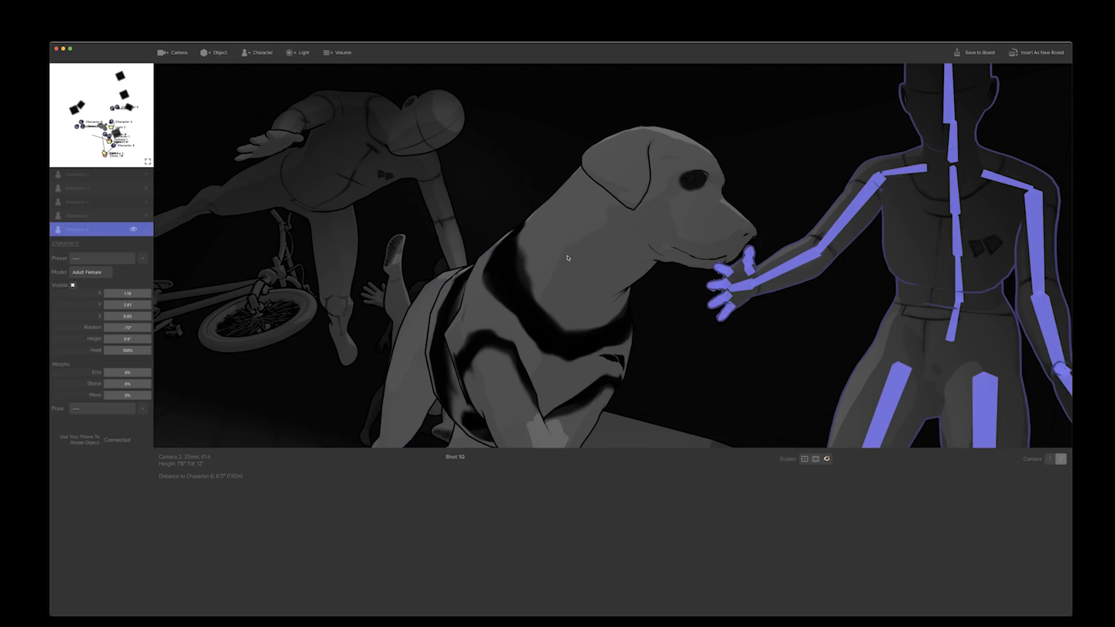
click(56, 50)
click(590, 191)
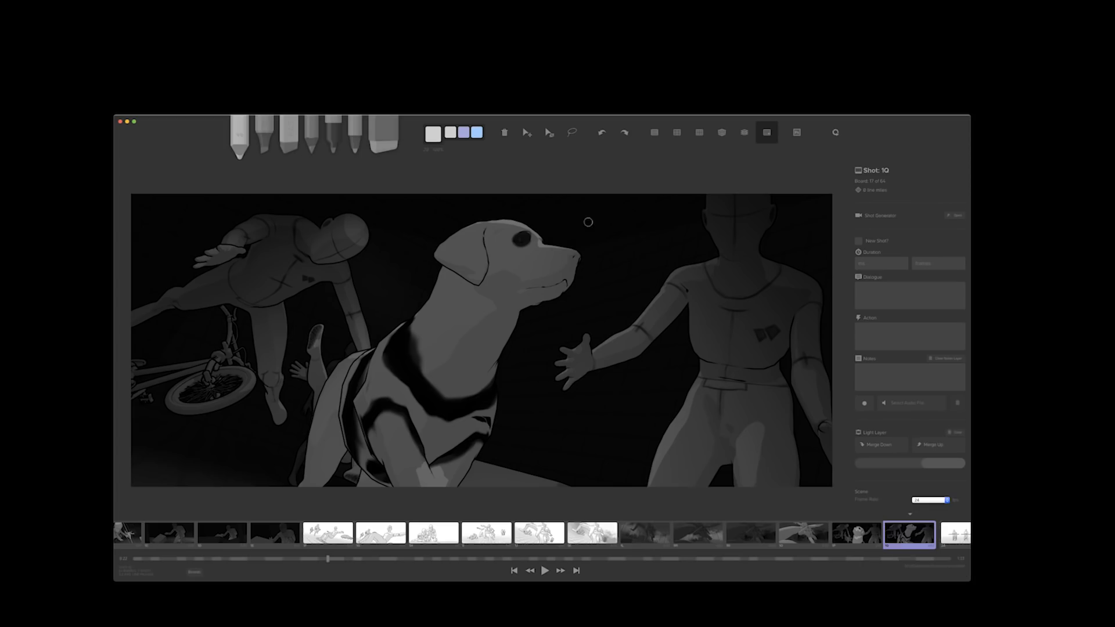
Look through the storyboard's boards from shot 2A to shot 5A
click(953, 535)
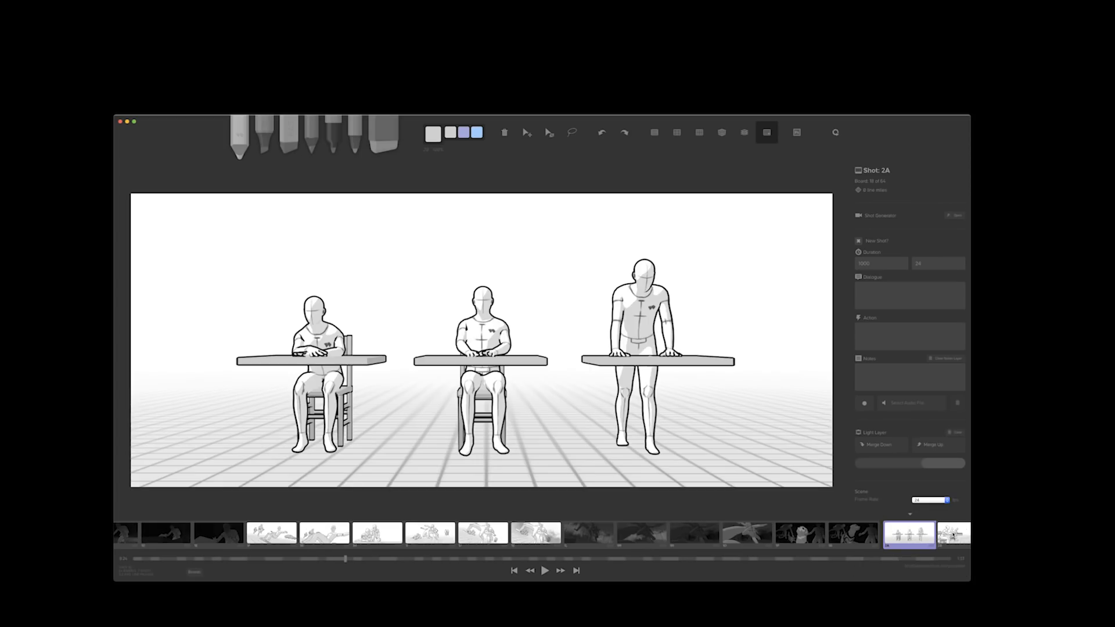
click(953, 534)
click(953, 534)
click(953, 534)
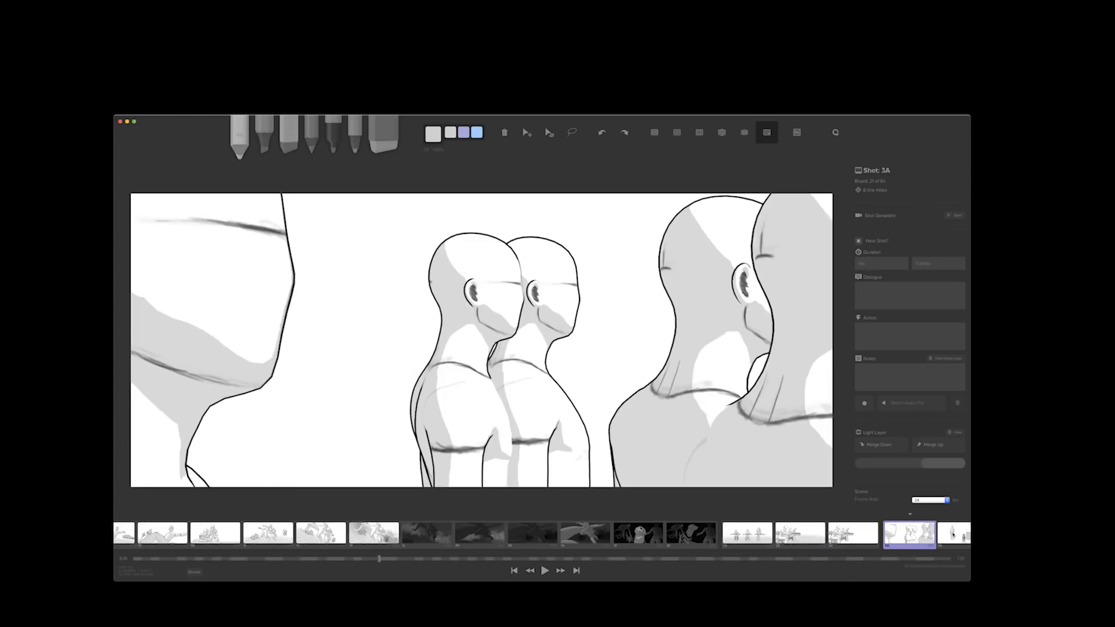
click(952, 534)
click(953, 534)
click(953, 534)
click(953, 534)
click(953, 534)
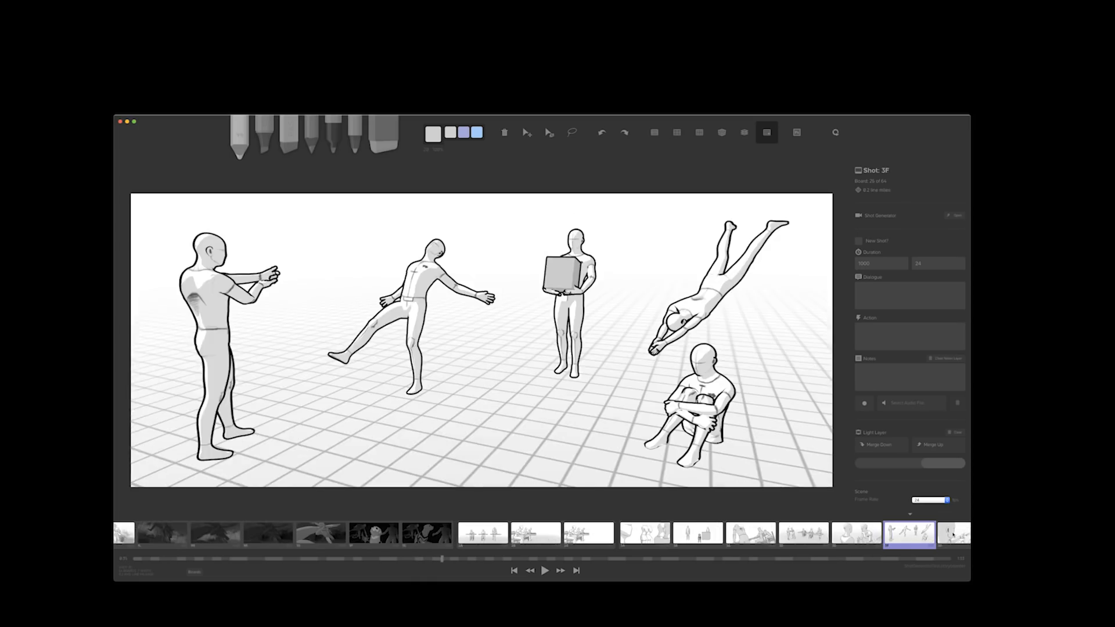
click(953, 534)
click(953, 534)
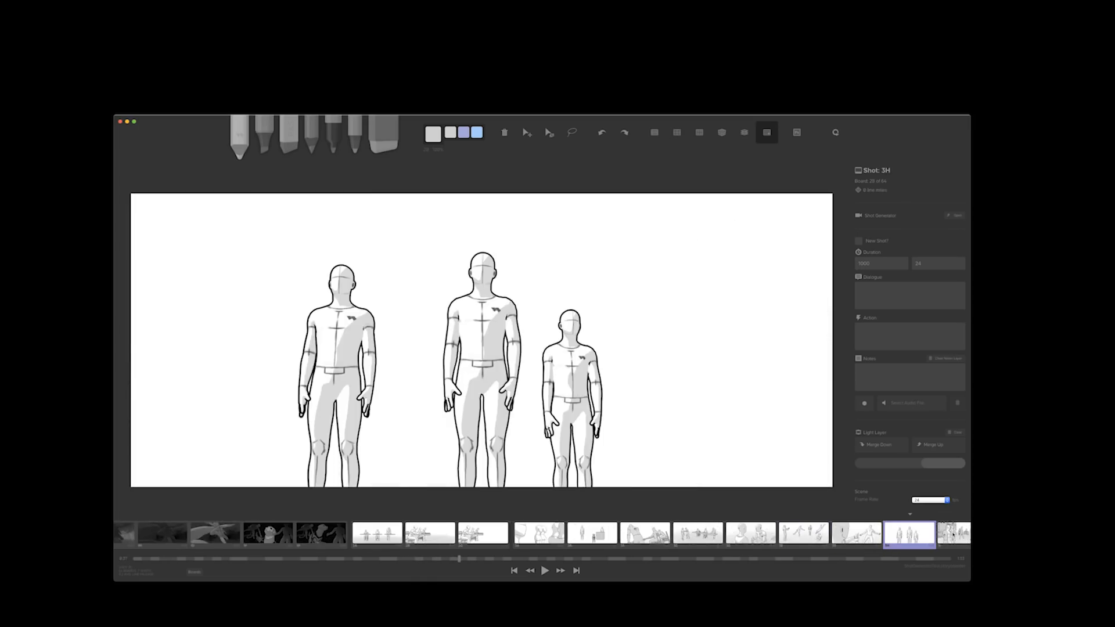
click(953, 534)
click(966, 536)
click(966, 535)
click(966, 536)
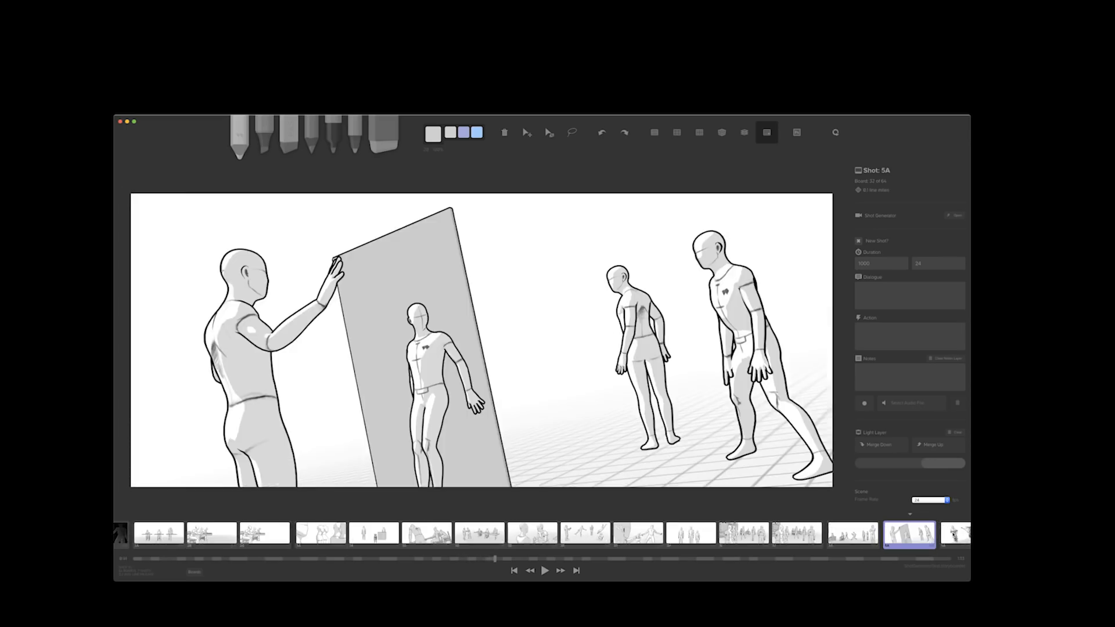
Look through the boards following shot 5A up to shot 7C, including the bicycle shots
click(966, 535)
click(968, 537)
click(858, 534)
click(911, 534)
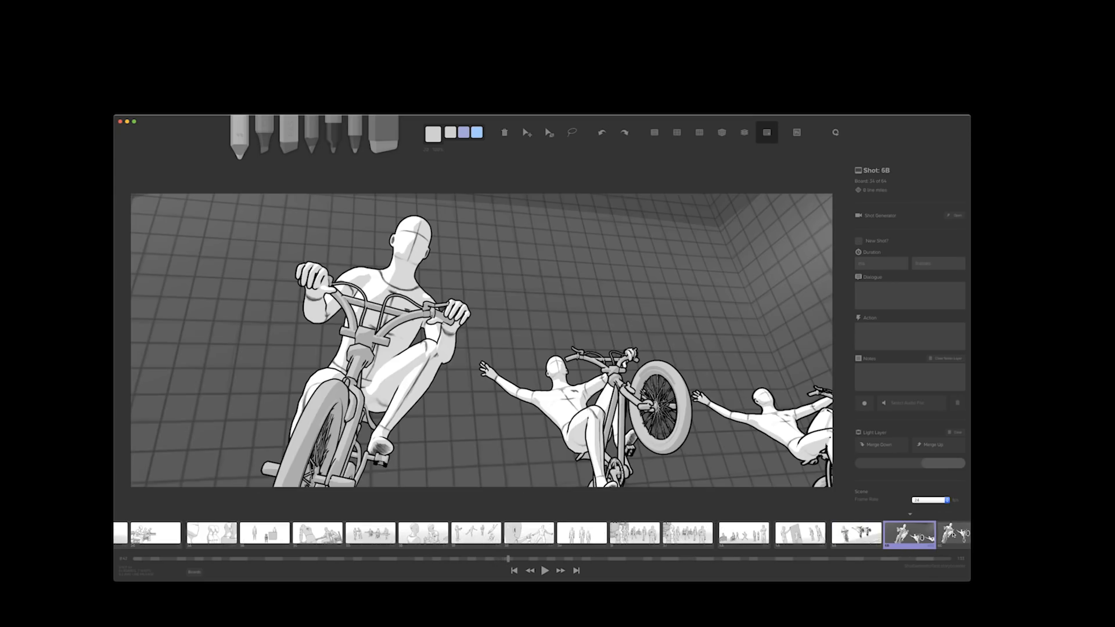
click(955, 534)
click(954, 534)
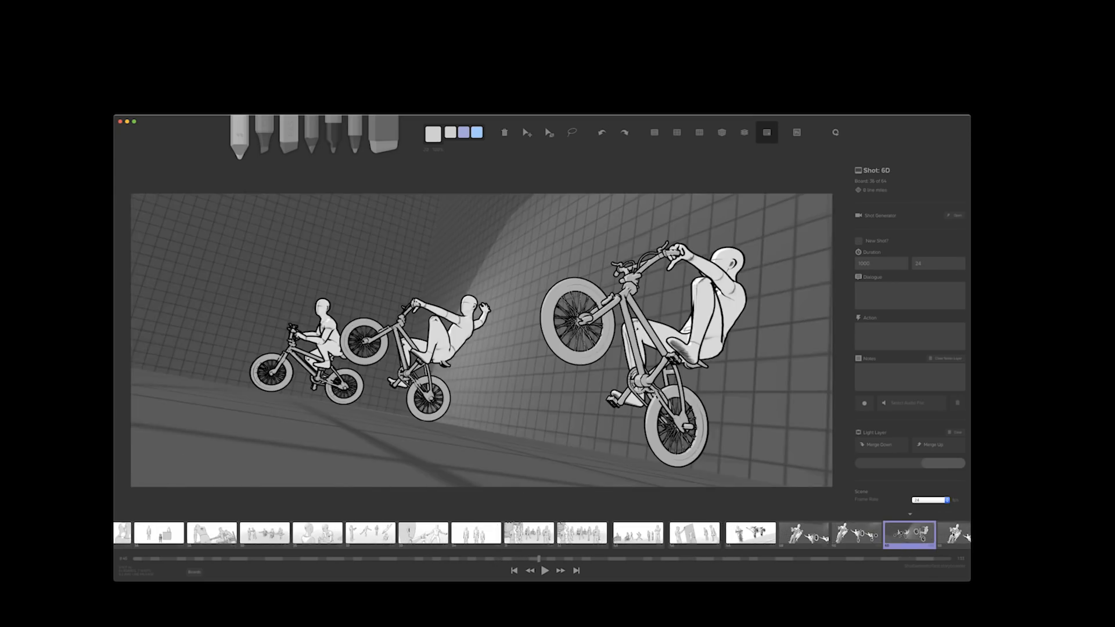
click(954, 535)
click(954, 535)
click(954, 534)
click(954, 535)
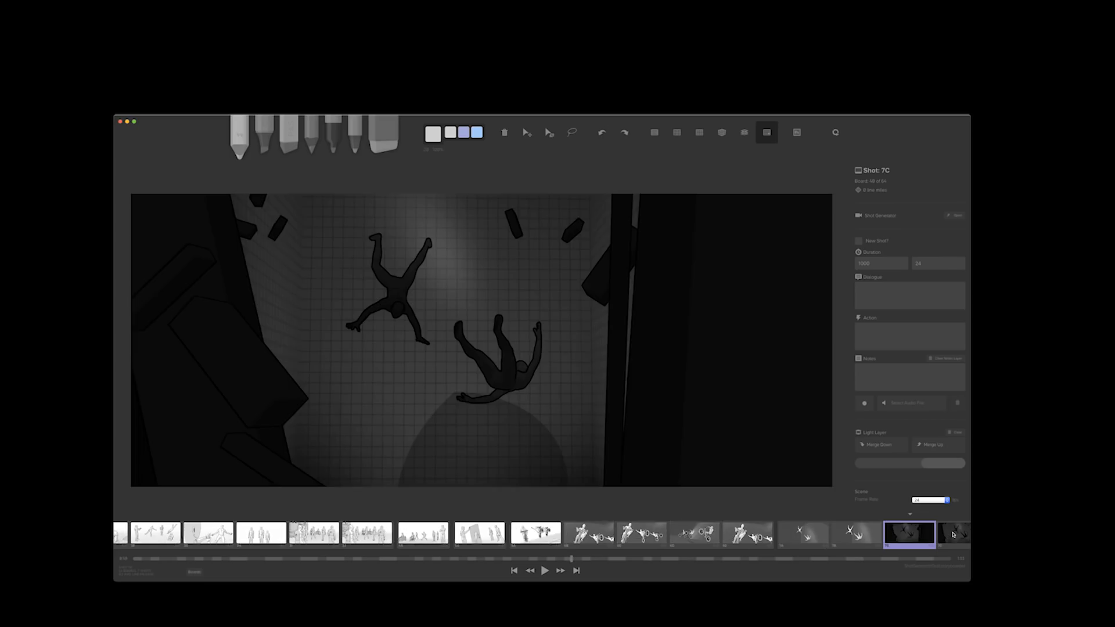
Look through the dark falling-figure boards after shot 7C and continue to shot 8A
click(954, 534)
click(953, 535)
click(953, 534)
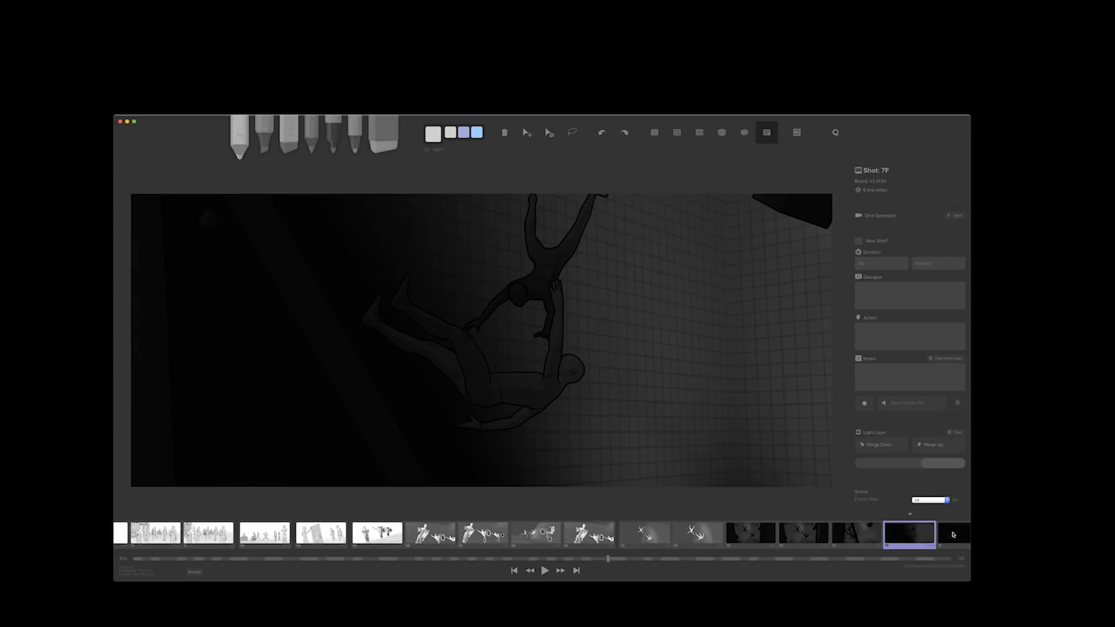
click(953, 534)
click(953, 534)
click(953, 535)
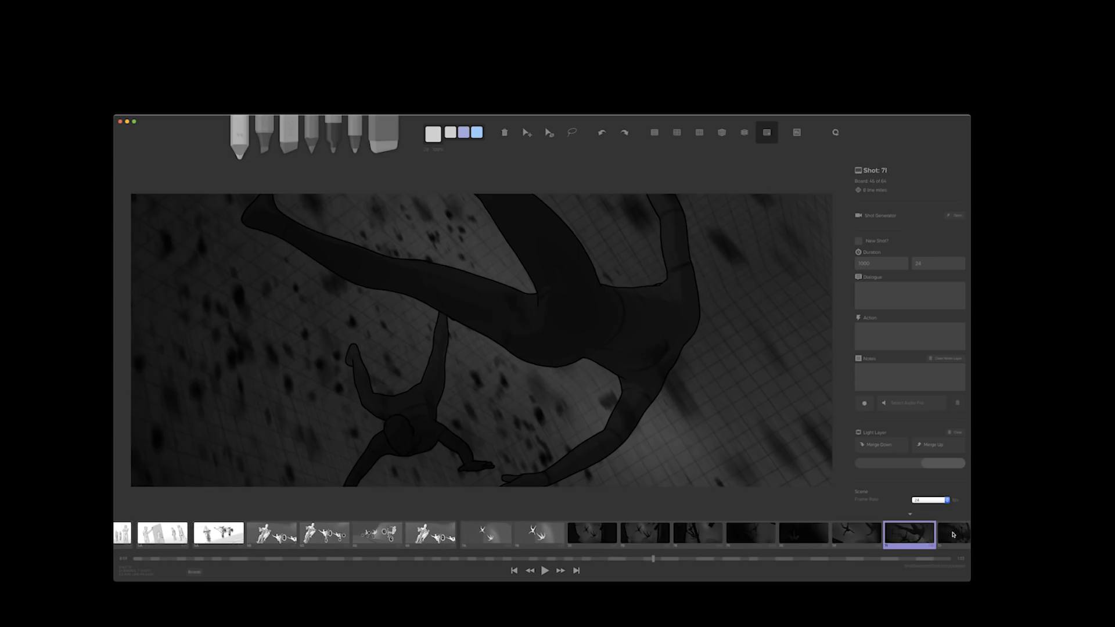
key(Right)
key(Right)
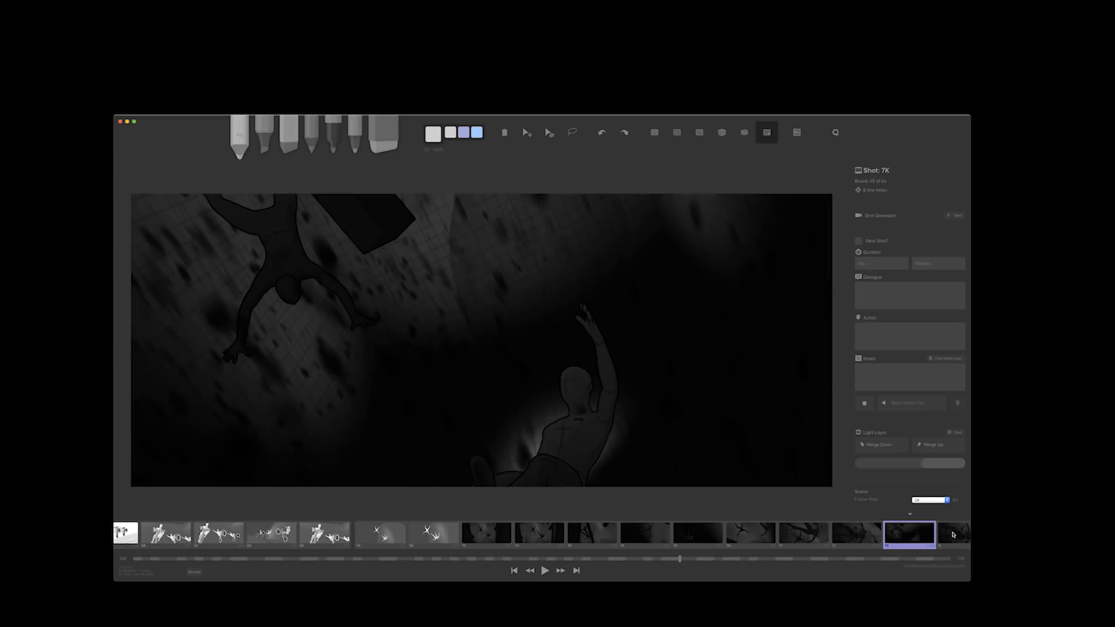
key(Left)
key(Right)
click(953, 534)
click(953, 534)
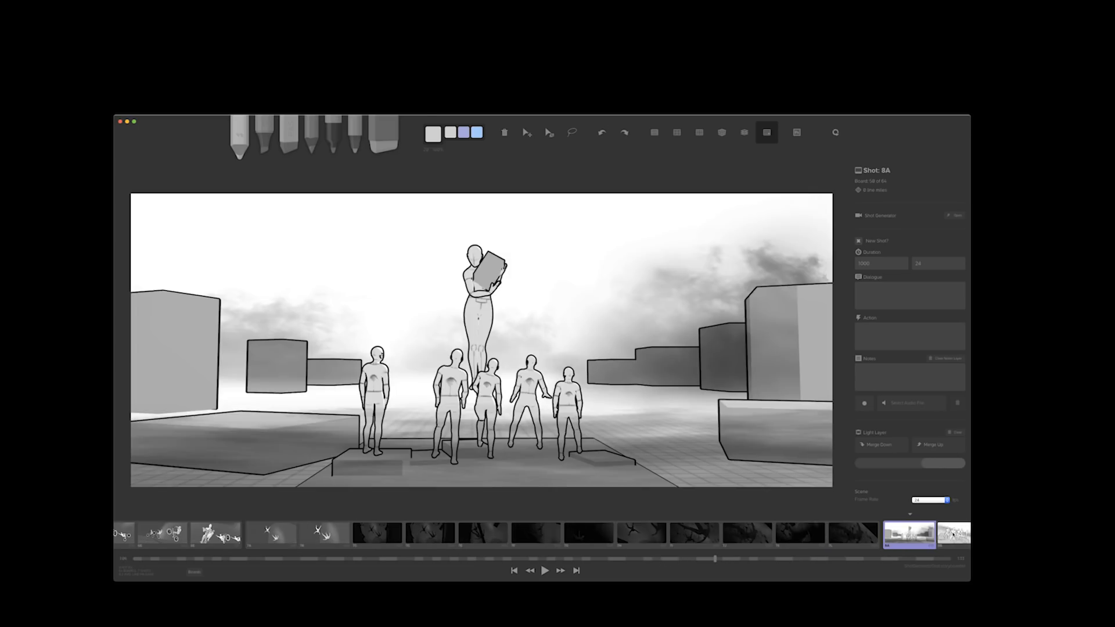
Look through the boards from shot 8B to the last board of the storyboard
click(953, 534)
key(Left)
key(Right)
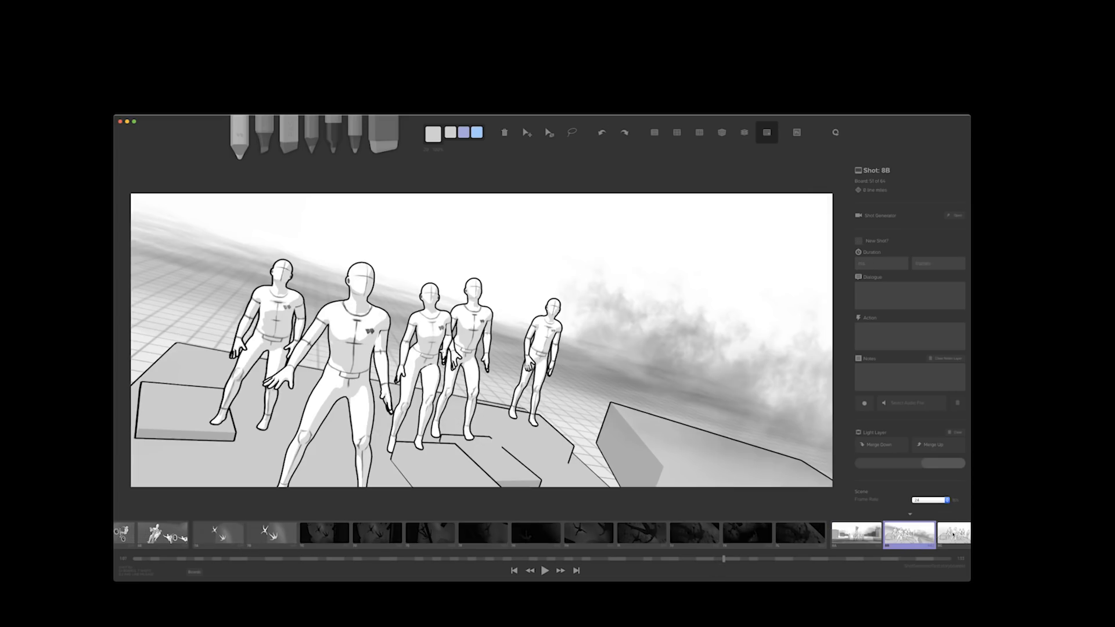
click(953, 534)
click(953, 534)
click(953, 535)
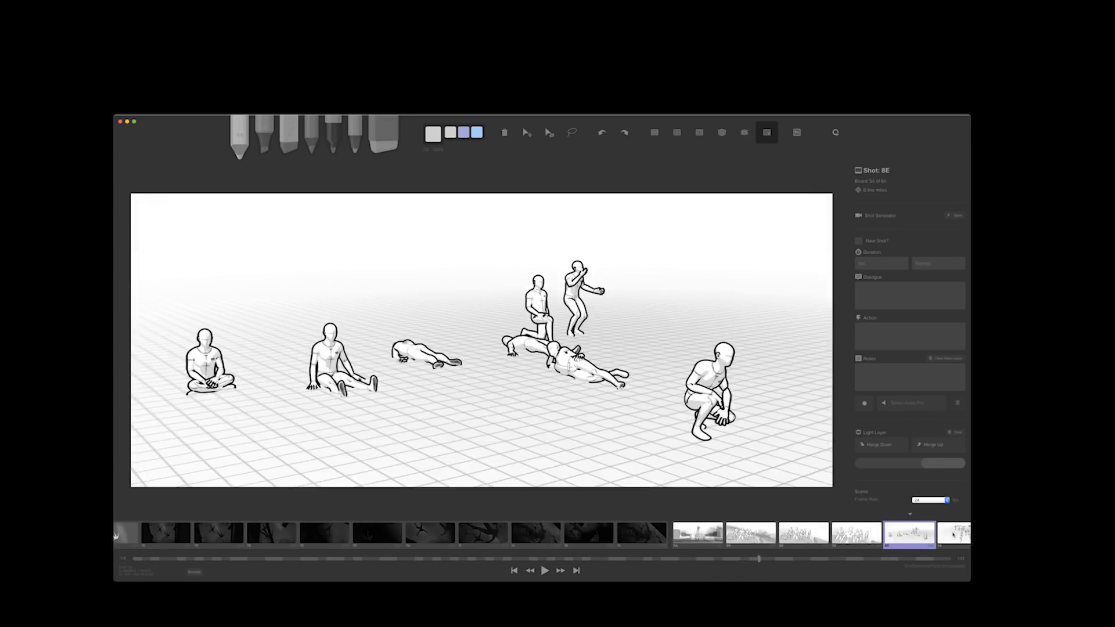
click(953, 534)
key(Right)
key(Left)
key(Right)
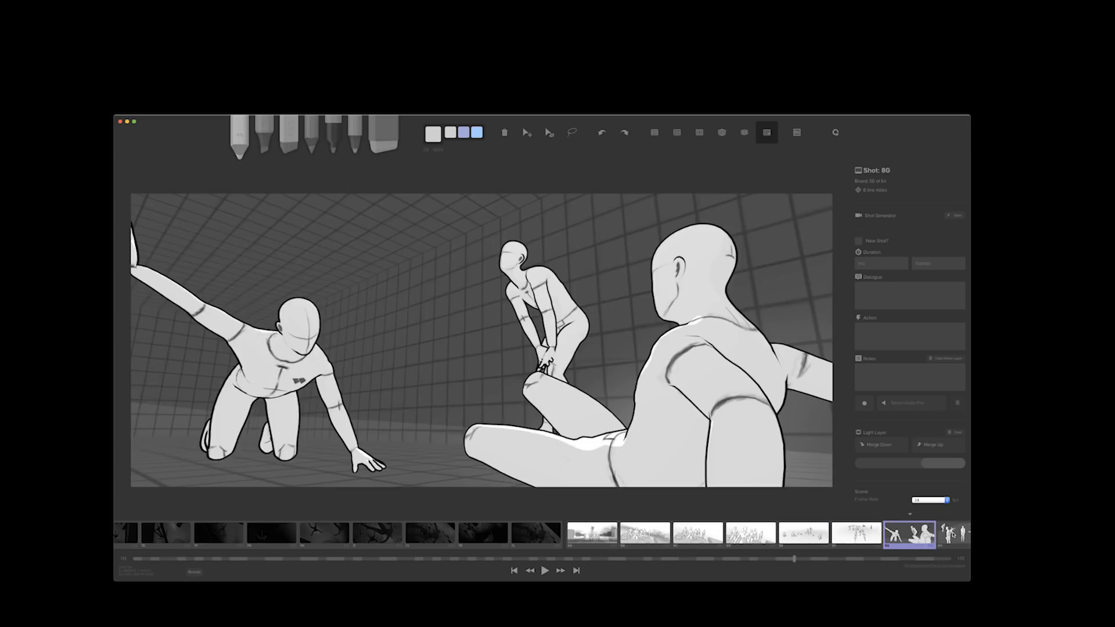
key(Right)
key(Right)
key(Right)
key(Right)
key(Right)
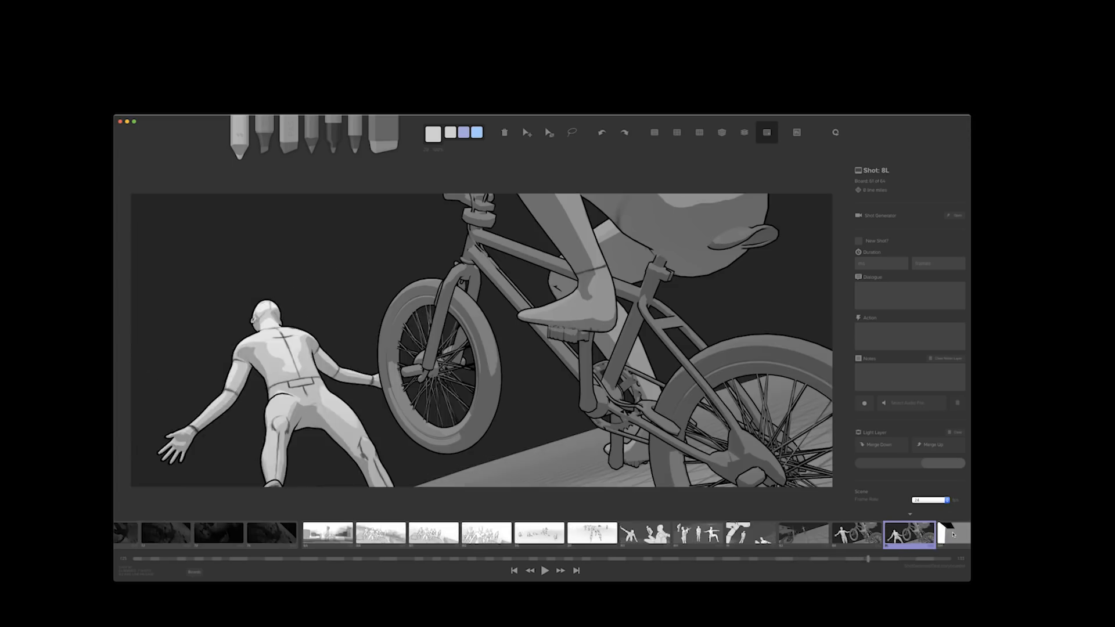
key(Right)
key(Right)
key(Right)
Go back through the boards from the end of the storyboard to shot 7L
key(Left)
key(Left)
key(Left)
key(Left)
key(Left)
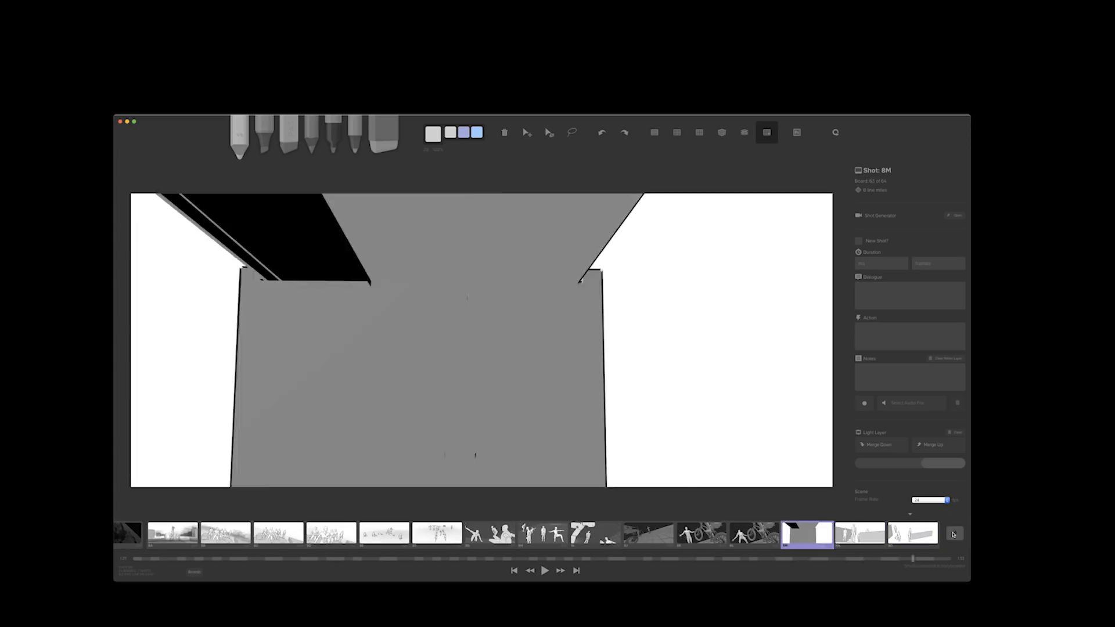
key(Left)
key(Left)
key(Left)
key(Left)
key(Left)
key(Left)
key(Left)
key(Left)
key(Left)
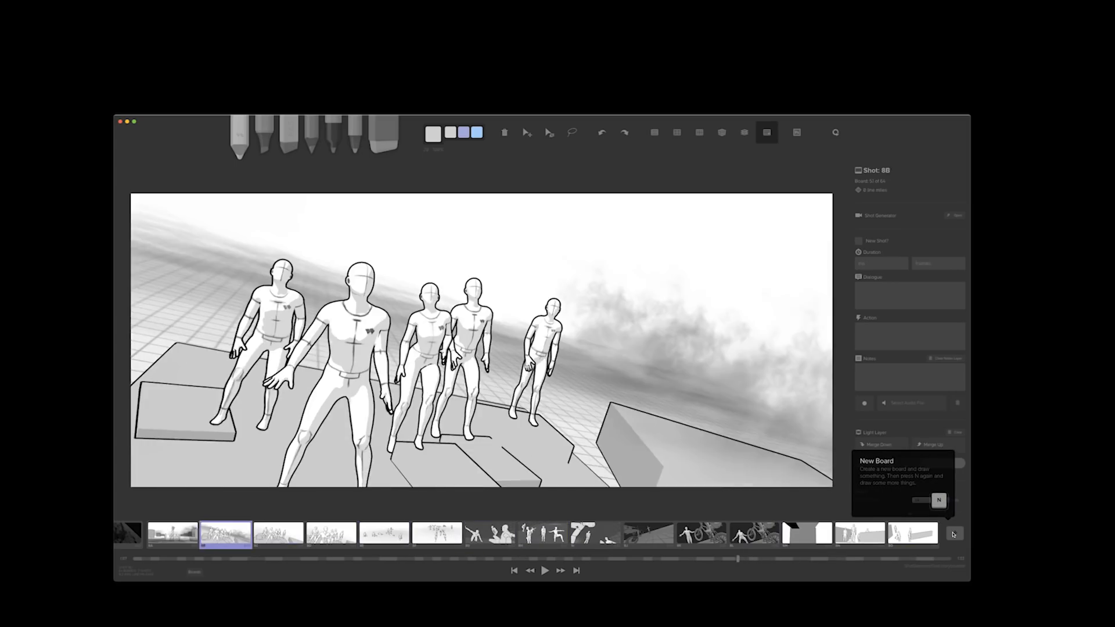
key(Left)
key(Left)
key(Right)
key(Right)
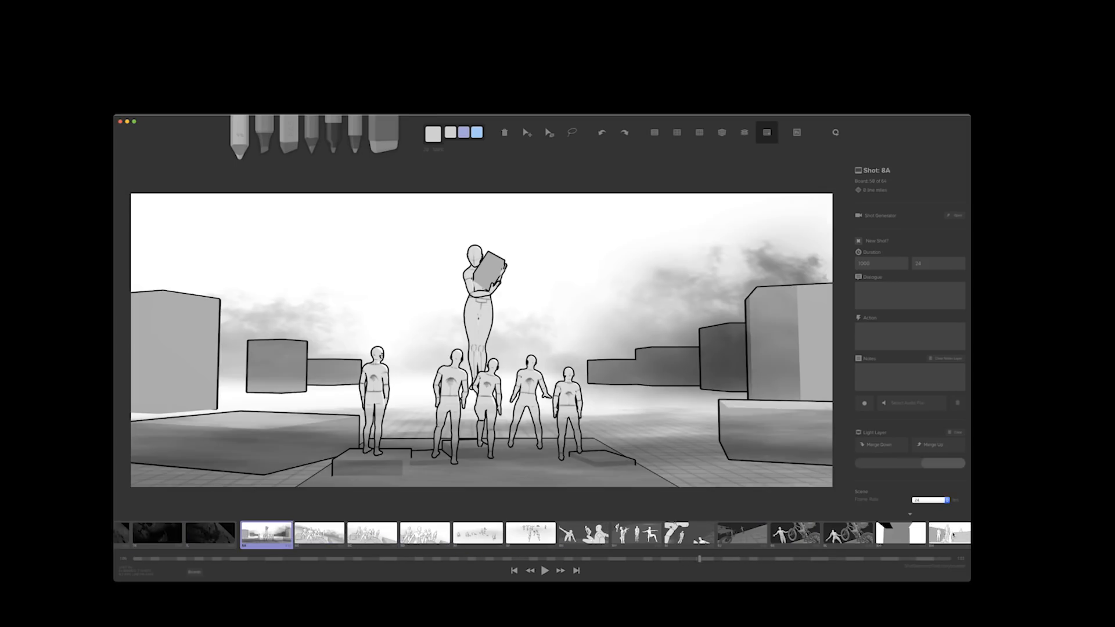
key(Left)
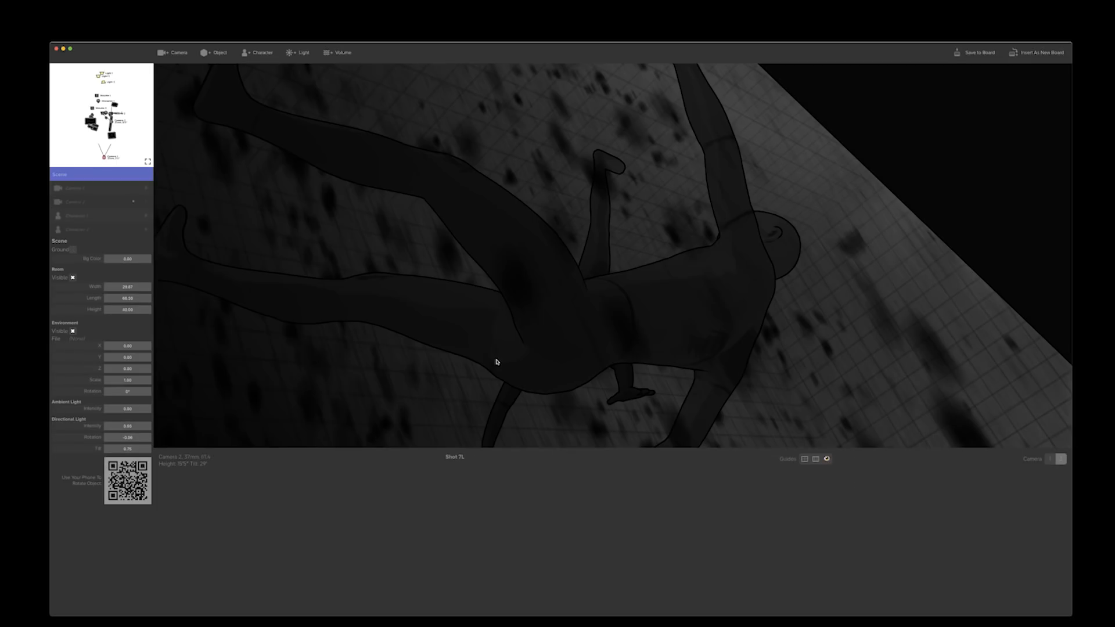
Reframe the camera on both falling characters in shot 7L's scene, insert the view as a new board and close the Shot Generator
drag(388, 266, 953, 362)
key(w)
key(r)
key(a)
key(f)
key(r)
key(r)
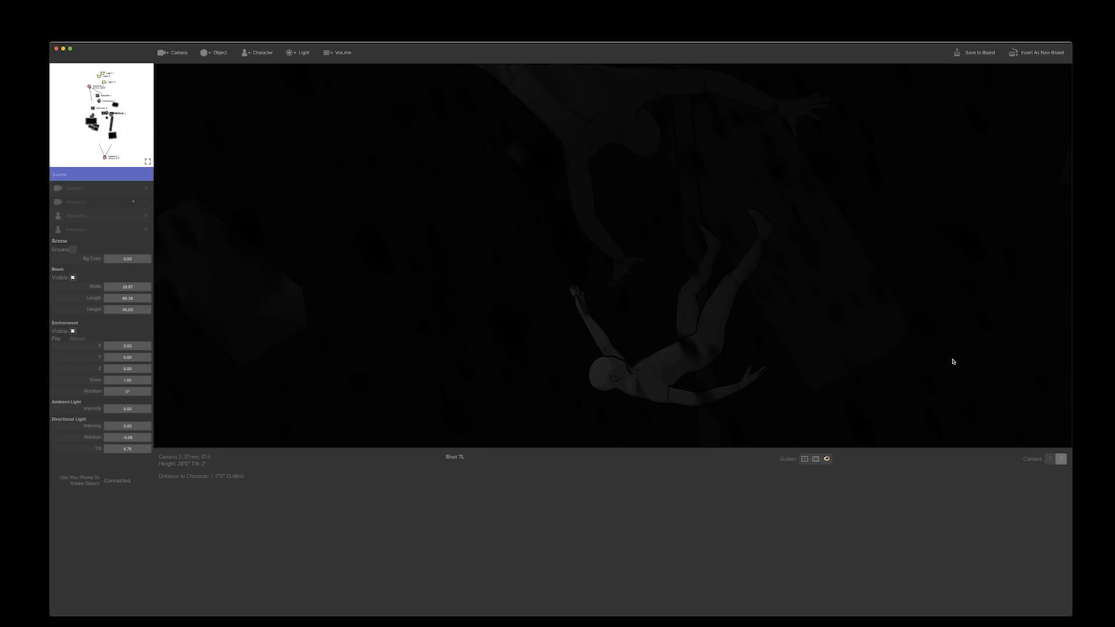
key(r)
drag(953, 358, 988, 399)
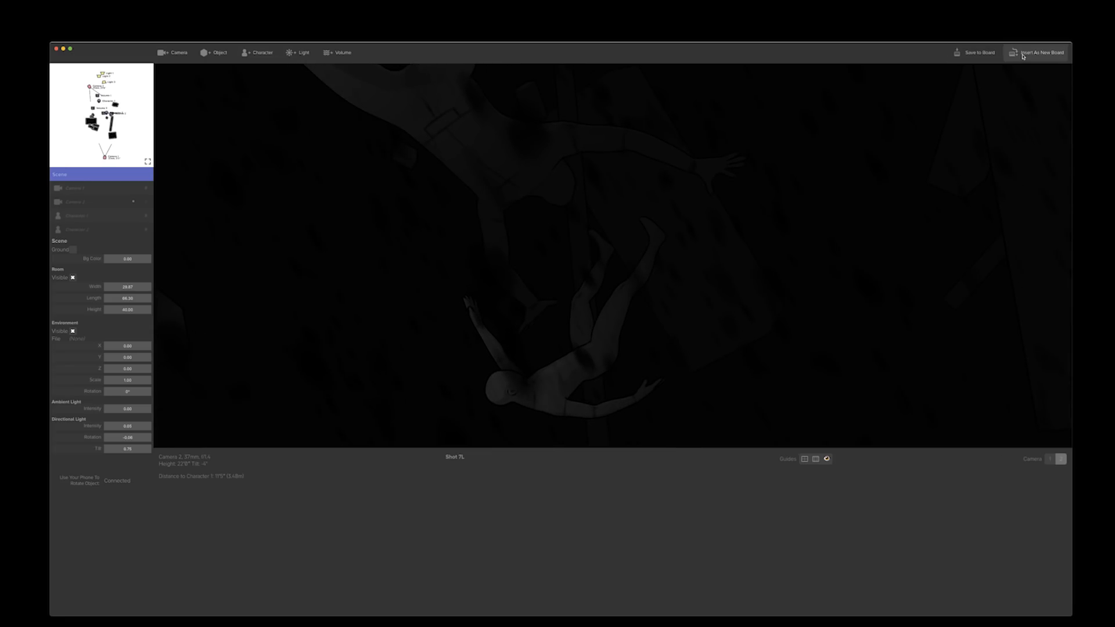
click(57, 50)
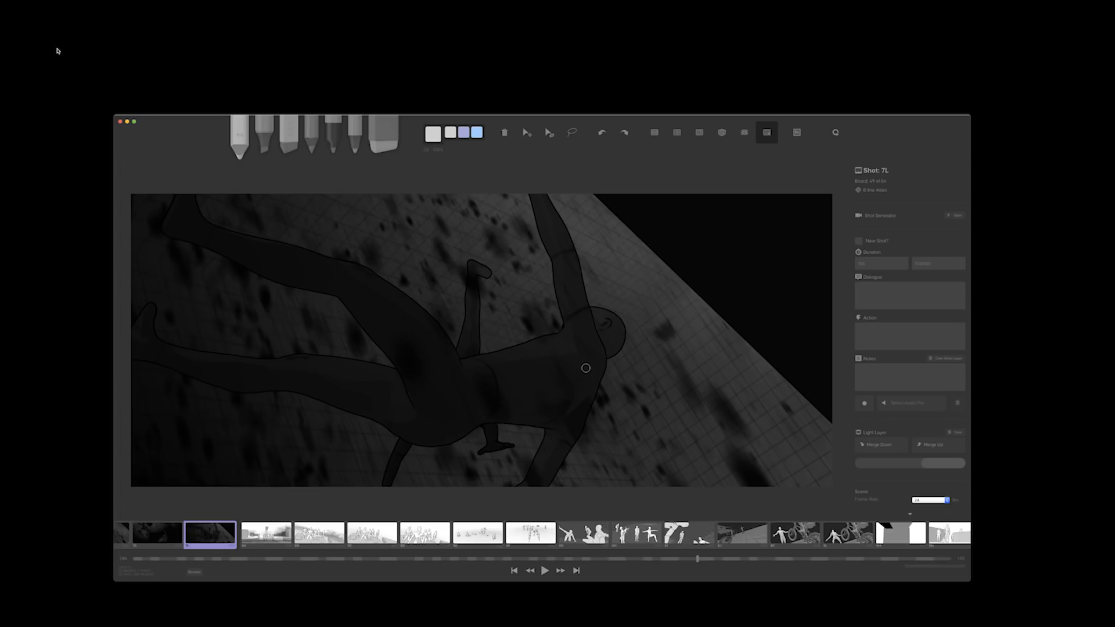
Review the boards from shot 7L back to shot 7I, then the newly inserted board after 7L
click(212, 535)
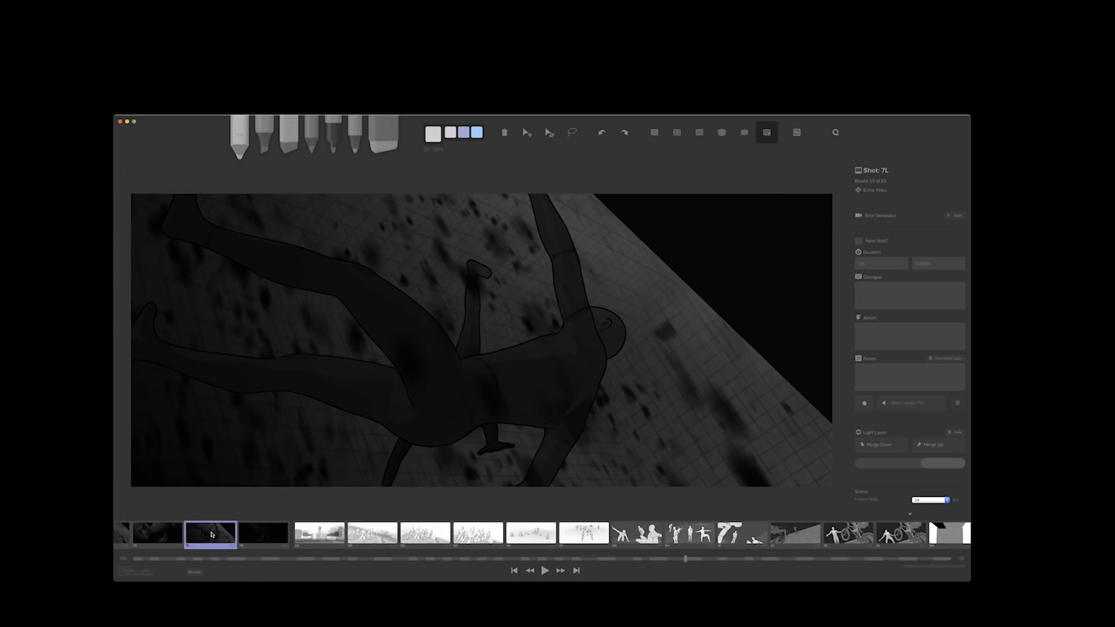
key(Left)
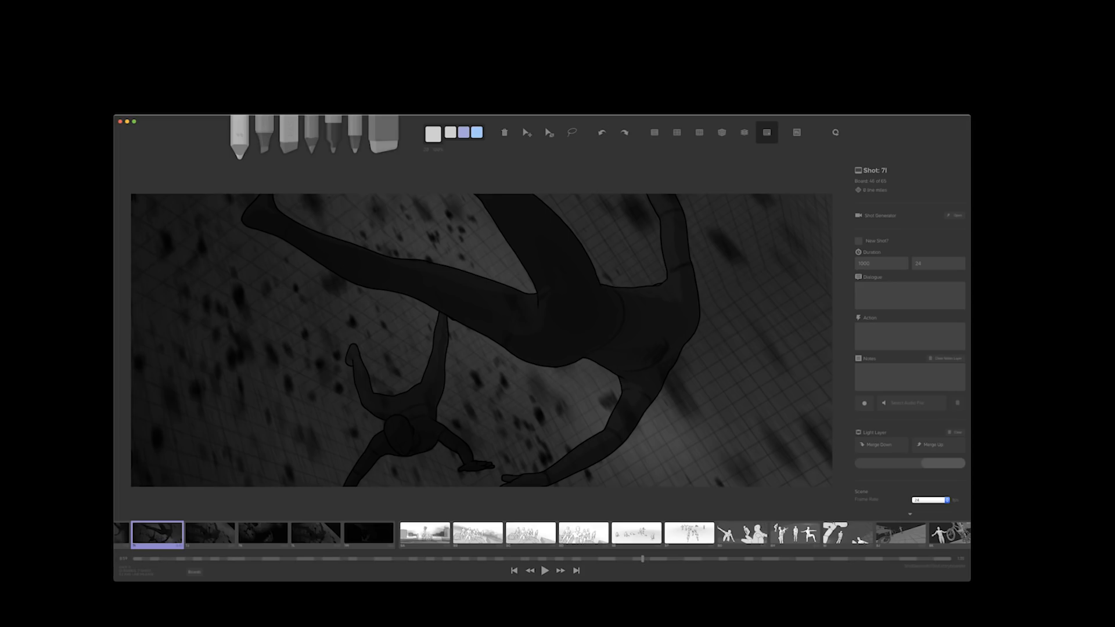
click(352, 535)
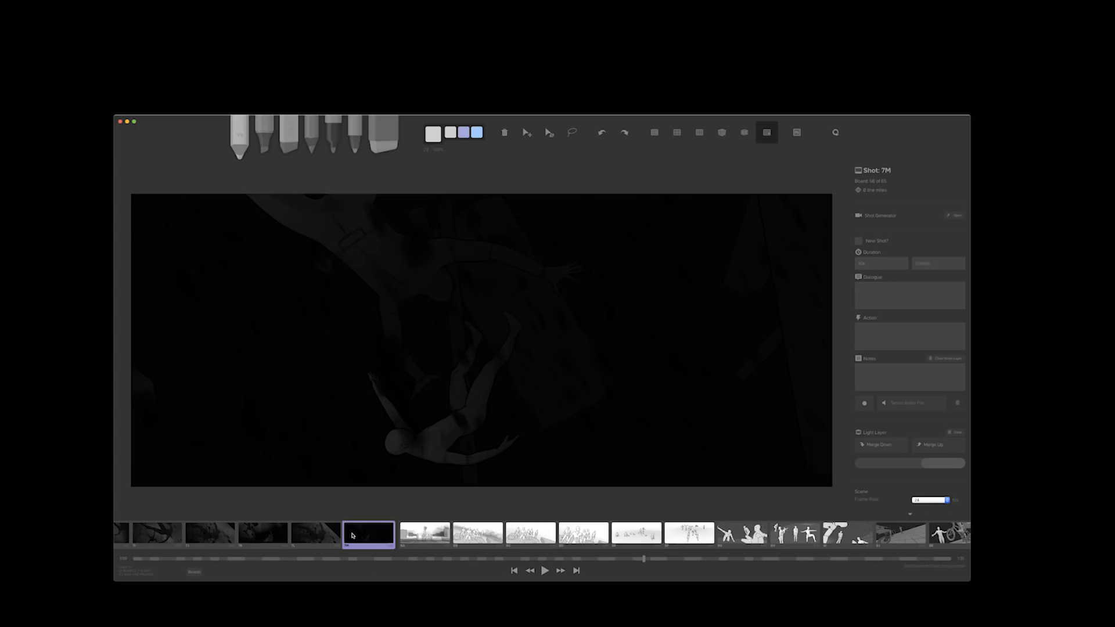
Open shot 8A in the Shot Generator
key(Right)
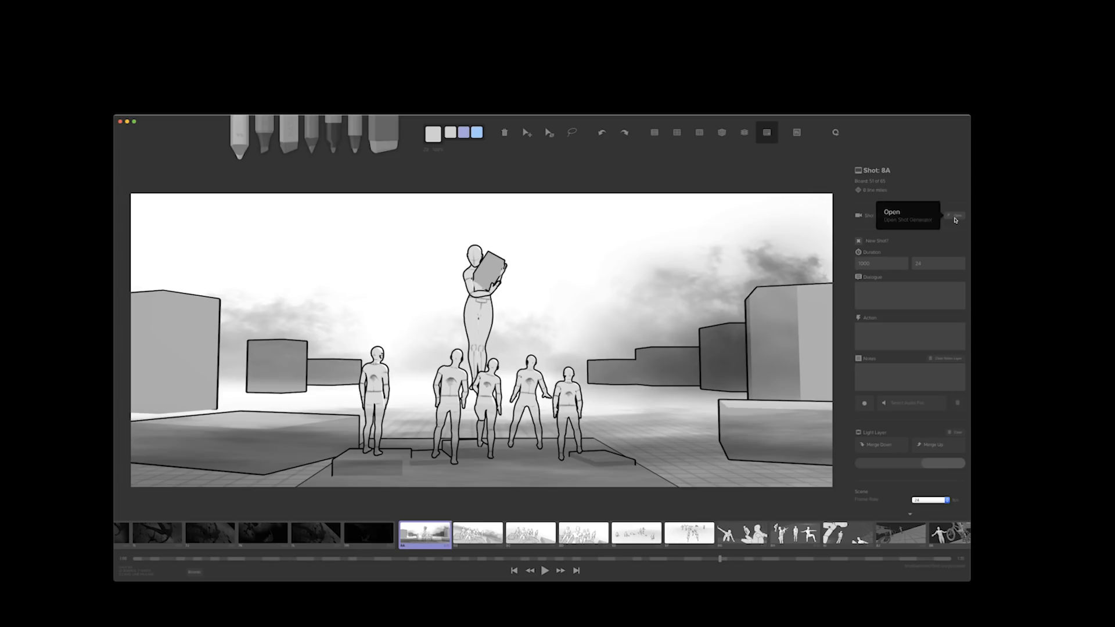
click(955, 217)
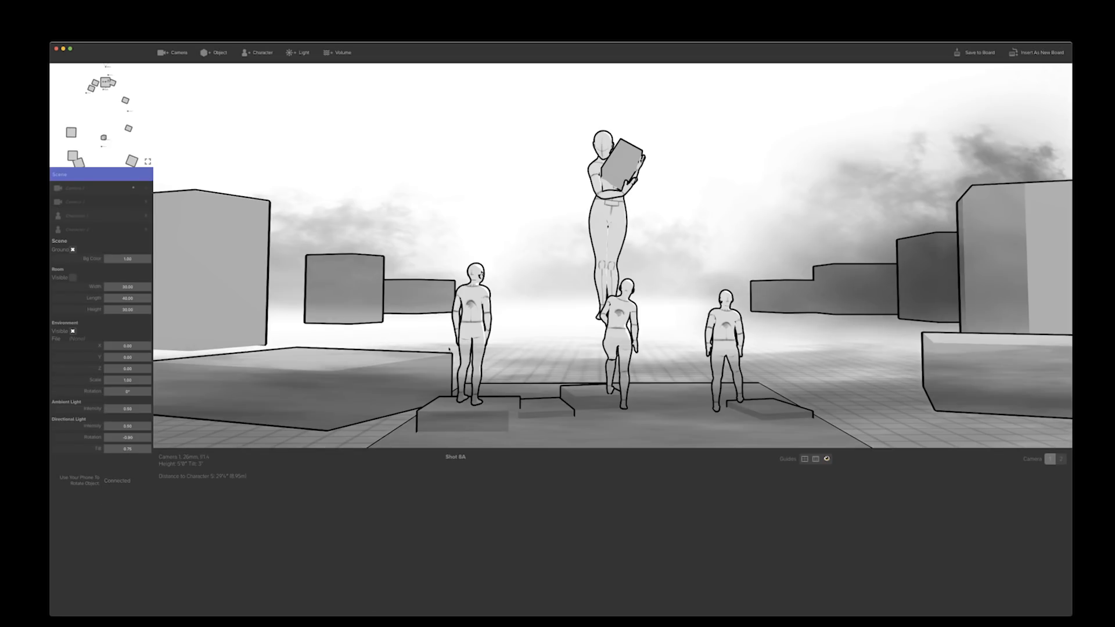
Move the large low box in the left foreground of the scene farther left, away from the group of characters
click(320, 371)
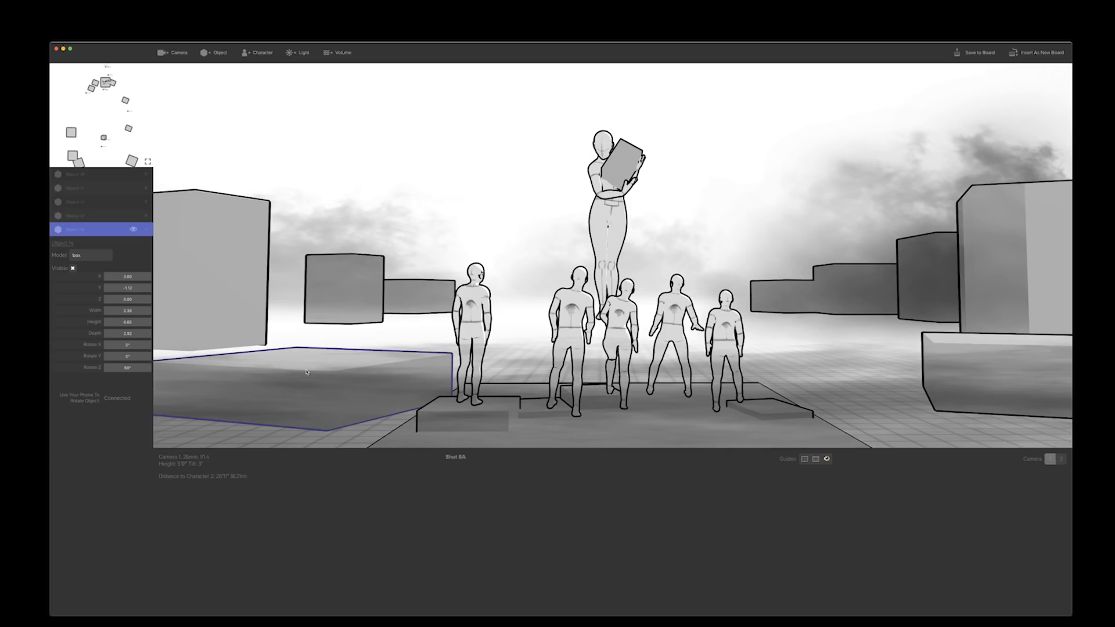
drag(306, 372, 257, 367)
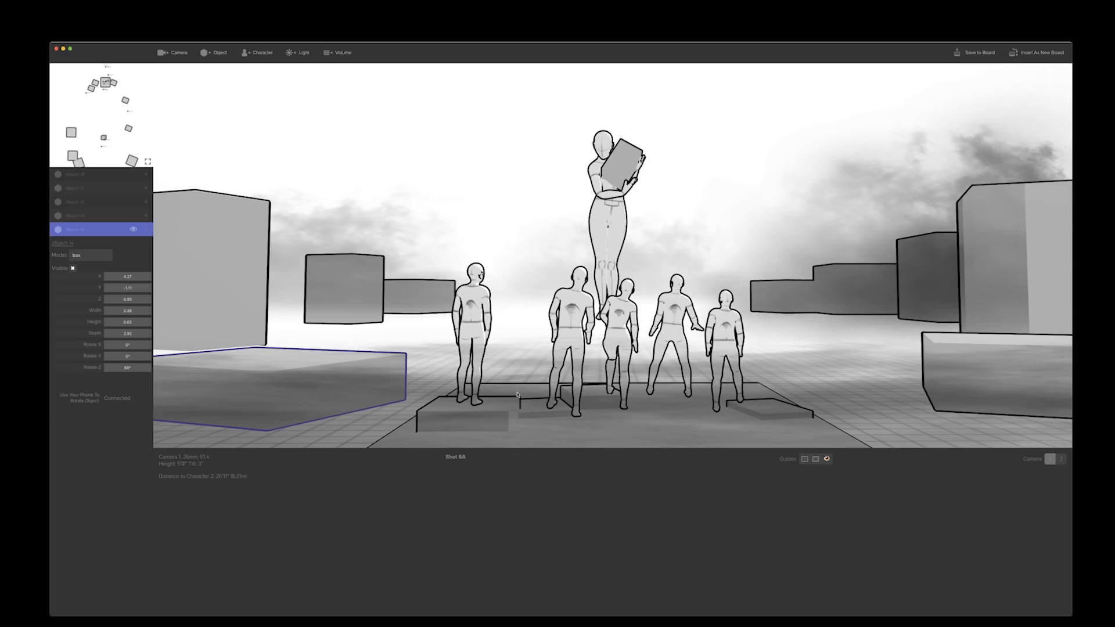
Select the five standing foreground characters one after another to examine each one's model, height and body settings
click(719, 335)
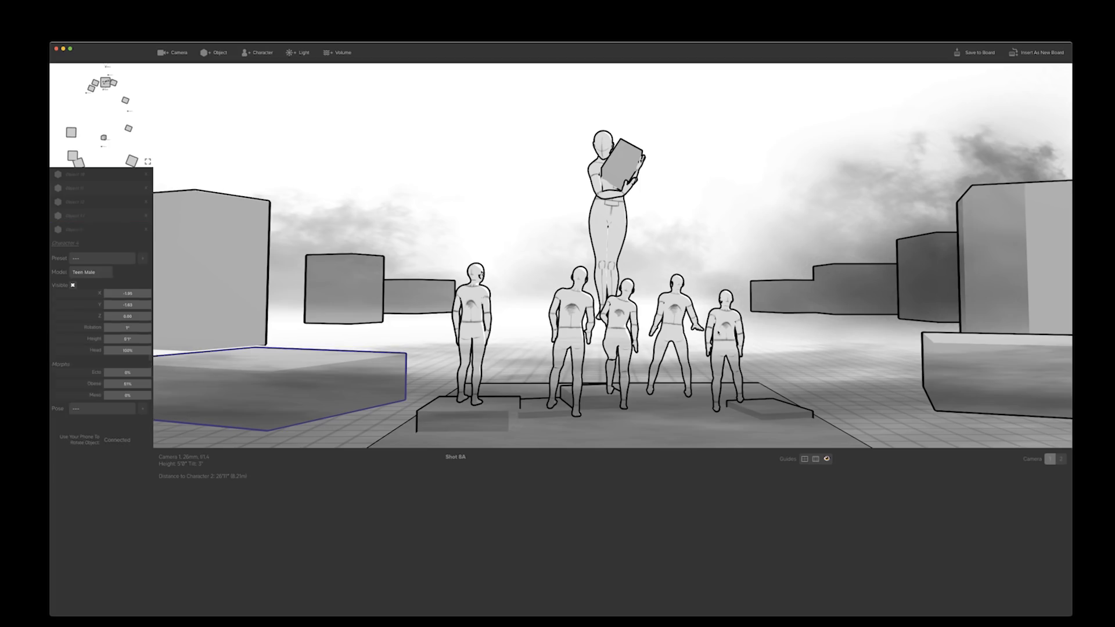
click(674, 328)
click(619, 336)
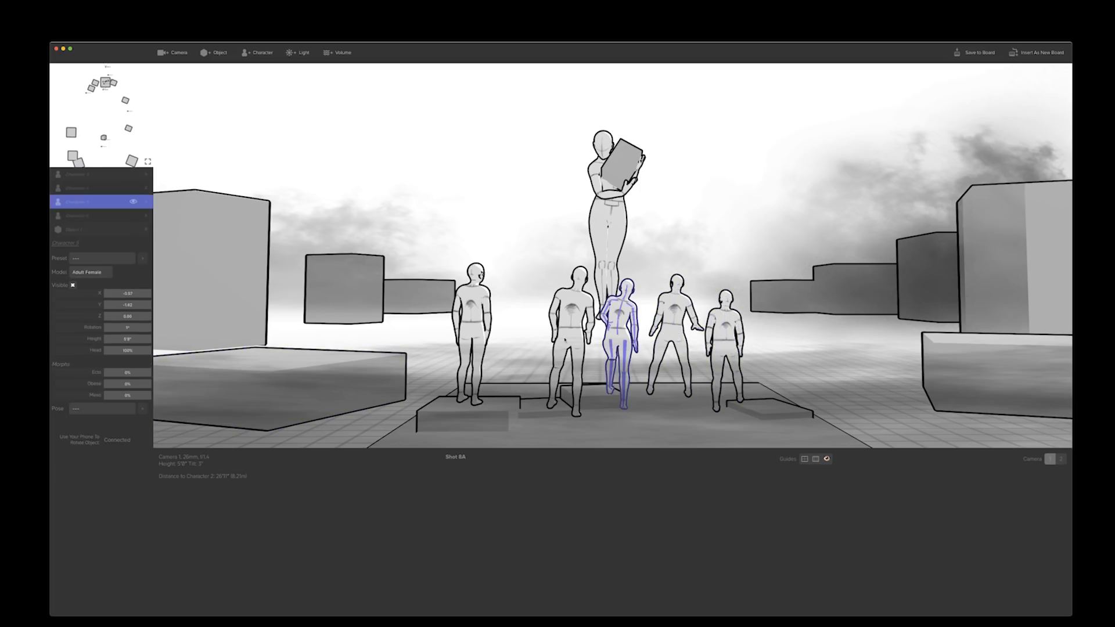
click(569, 337)
click(472, 341)
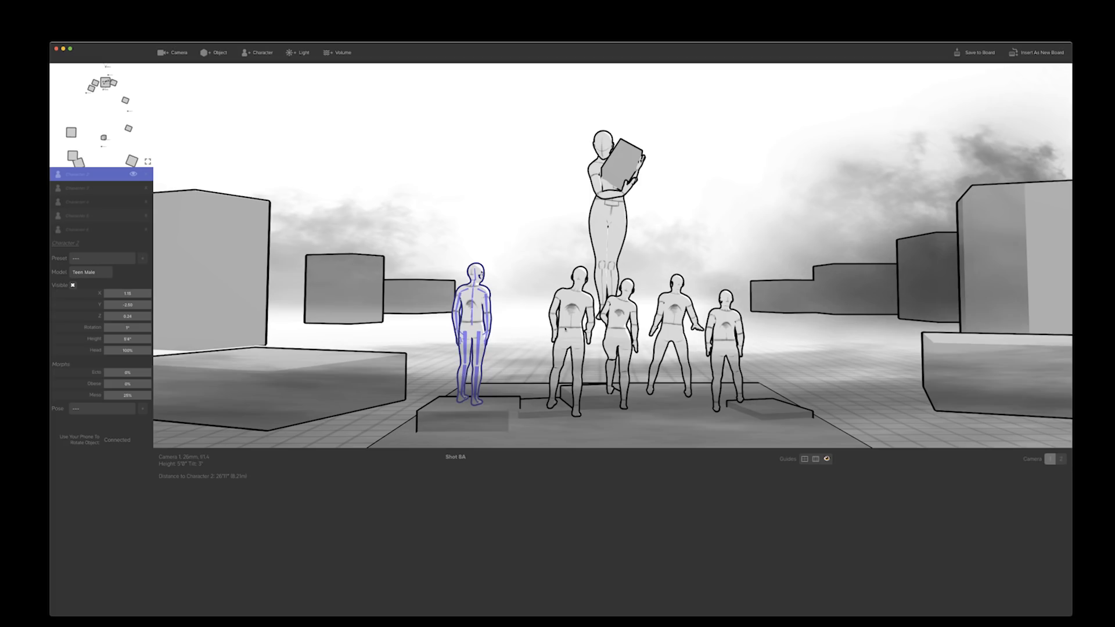
click(567, 328)
Apply the laugh pose preset to the adult female character in the middle of the foreground group
click(616, 327)
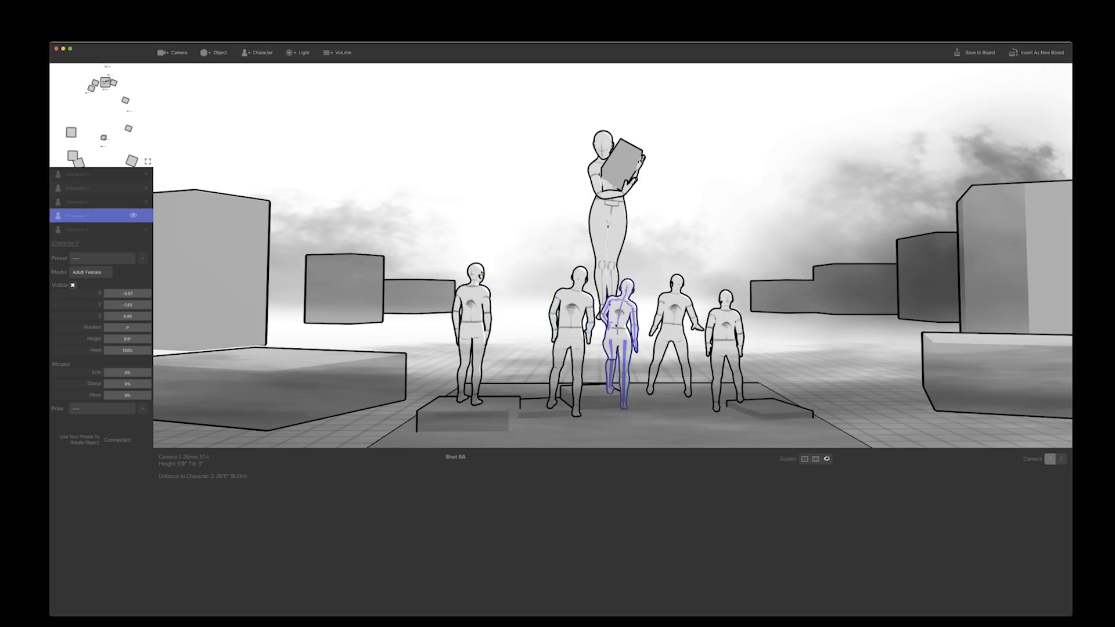
click(83, 410)
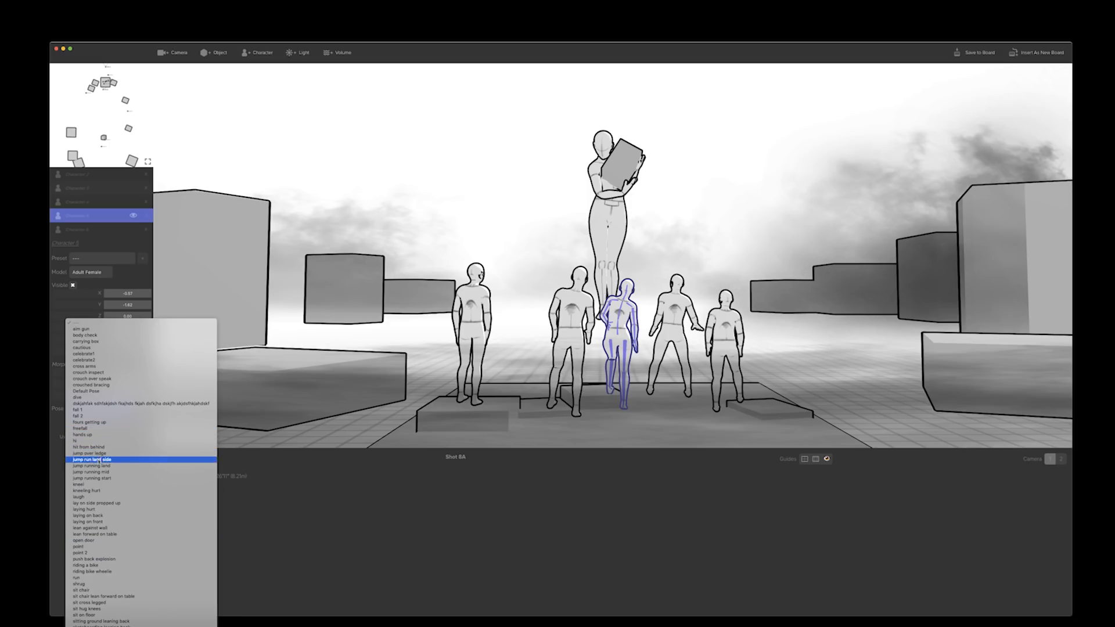
click(97, 498)
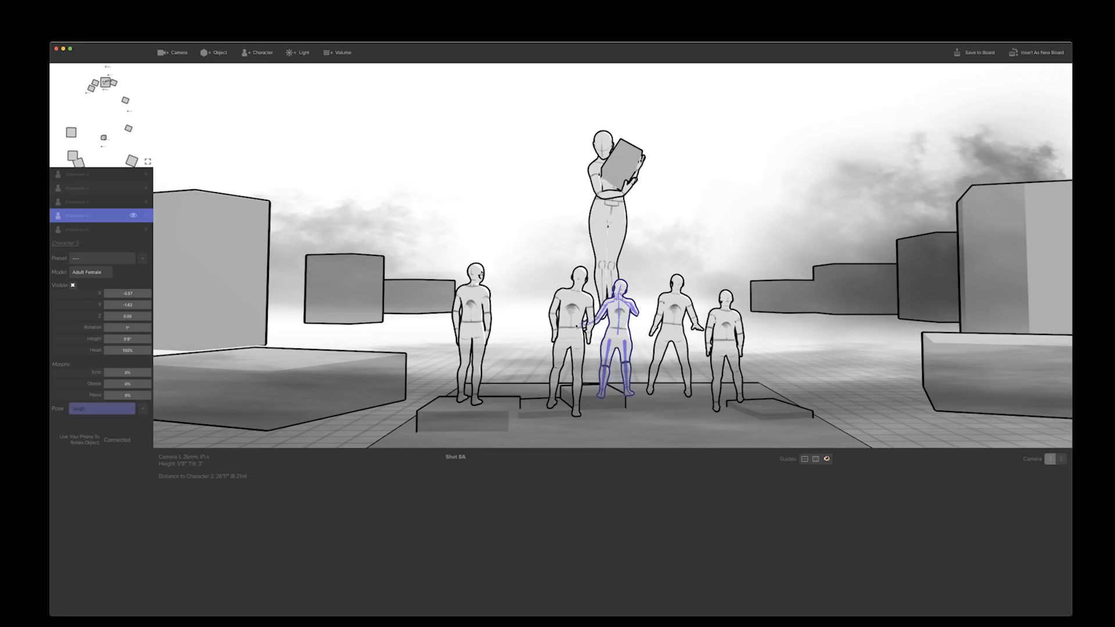
Select the adult male character standing immediately left of the adult female in the foreground group
click(575, 326)
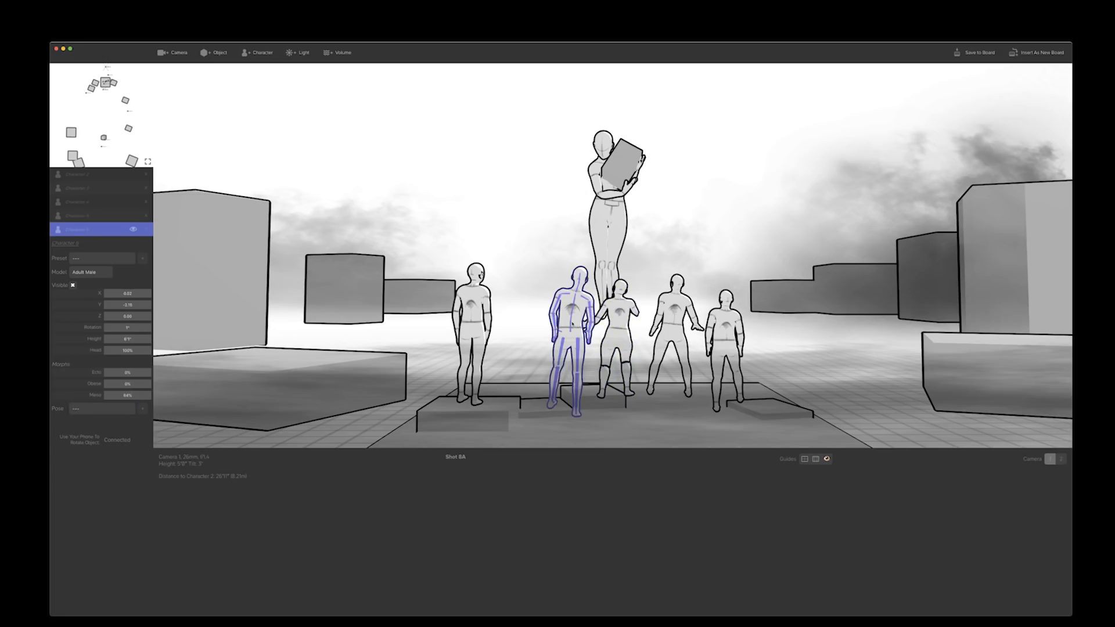